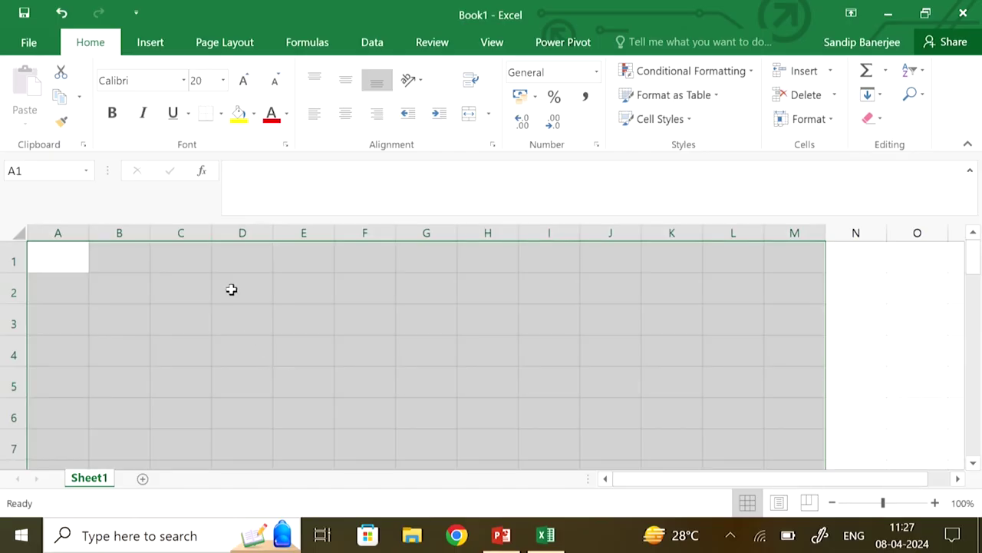
Step: Enter the header X in C2 with 227 and 235 below it
left_click(188, 297)
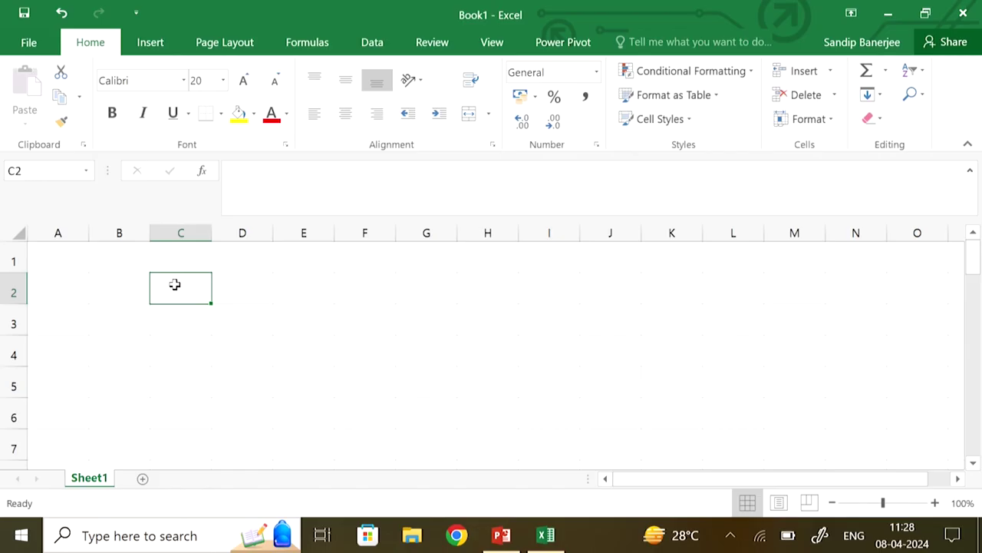
type("X")
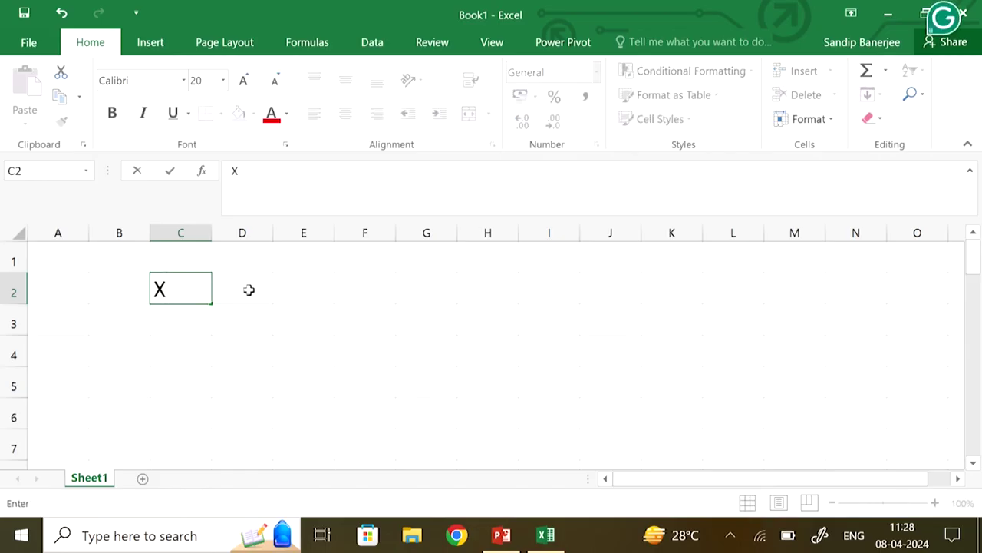
left_click(187, 326)
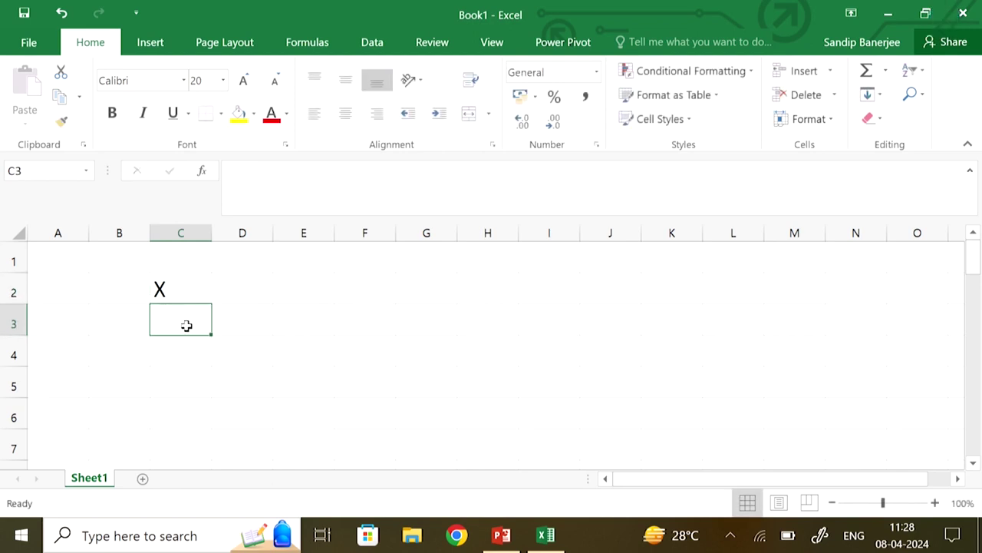
type("227")
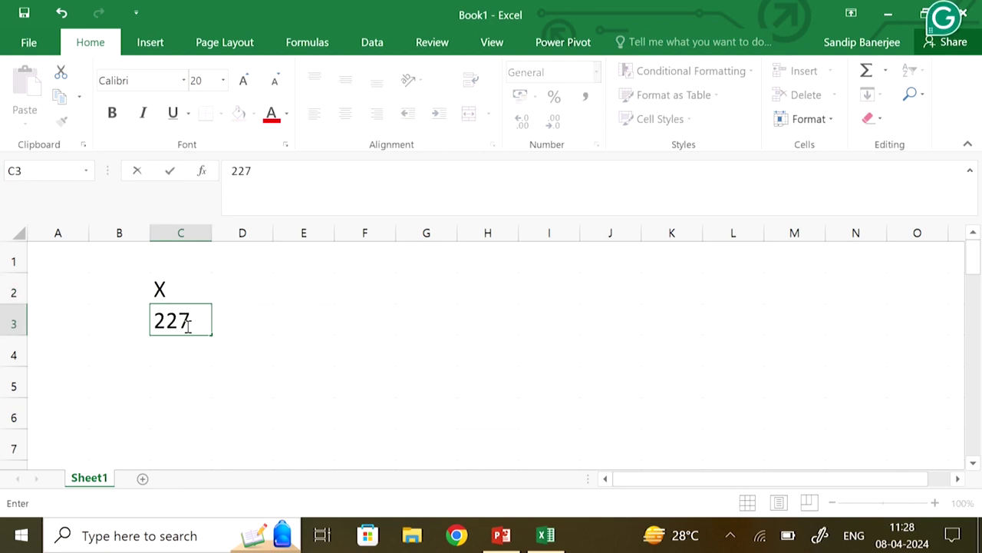
key("Return")
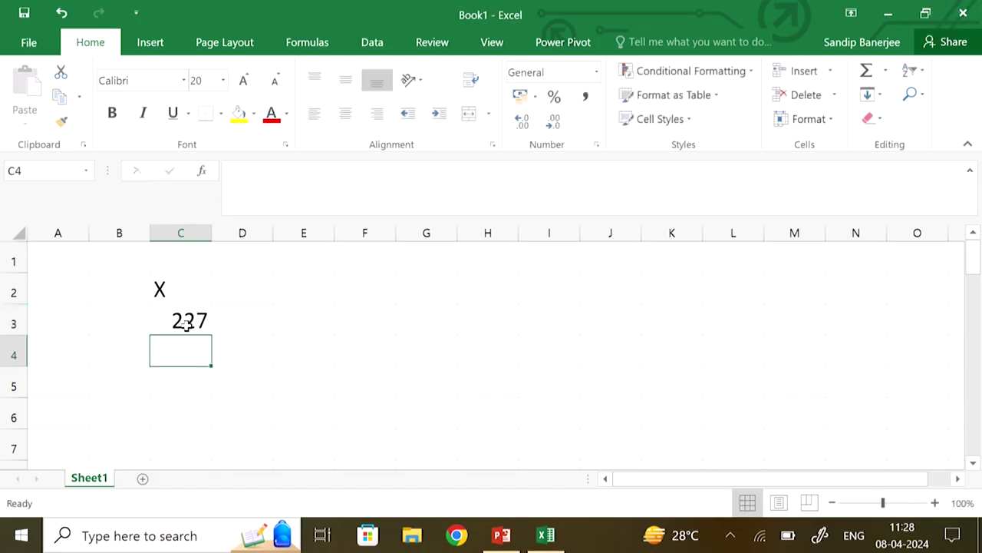
key("Right")
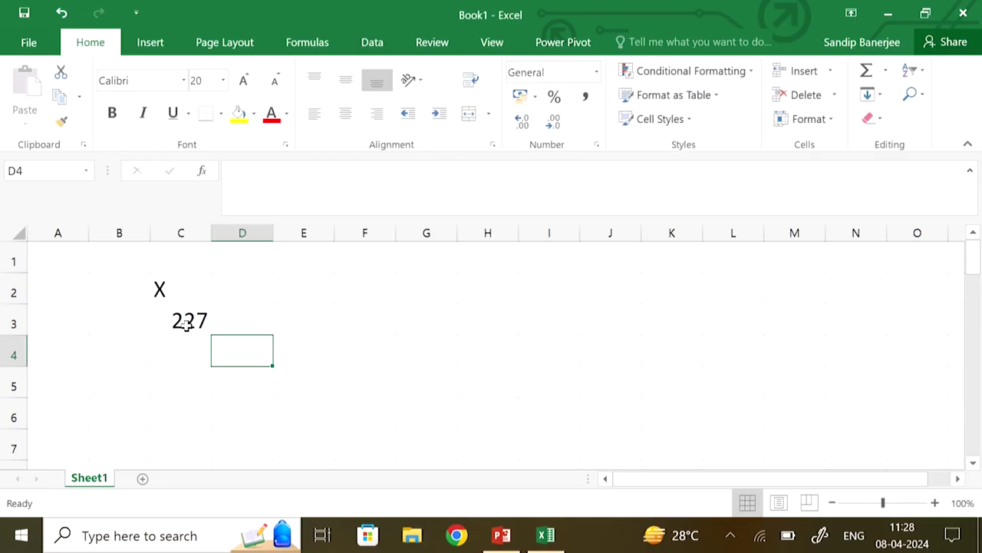
key("Left")
key("Up")
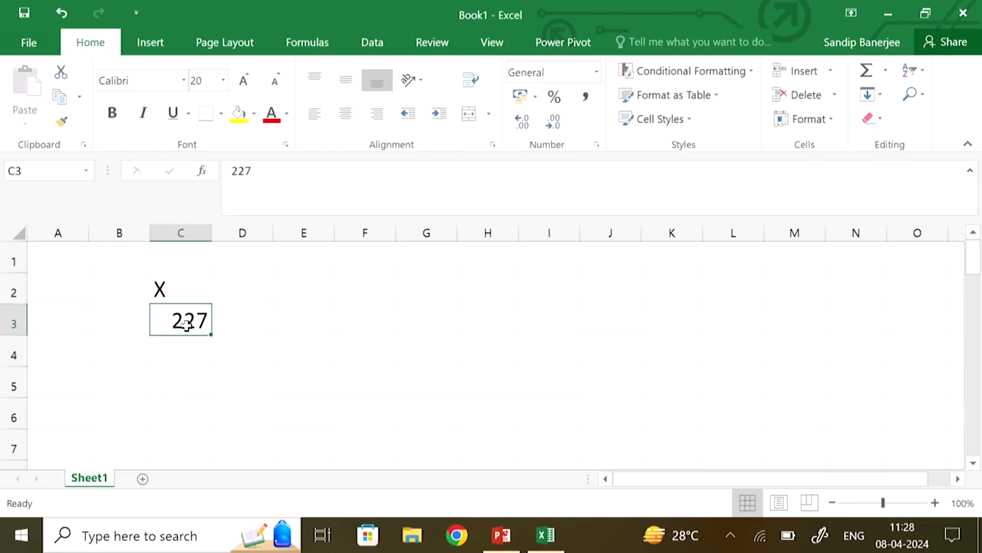
key("Down")
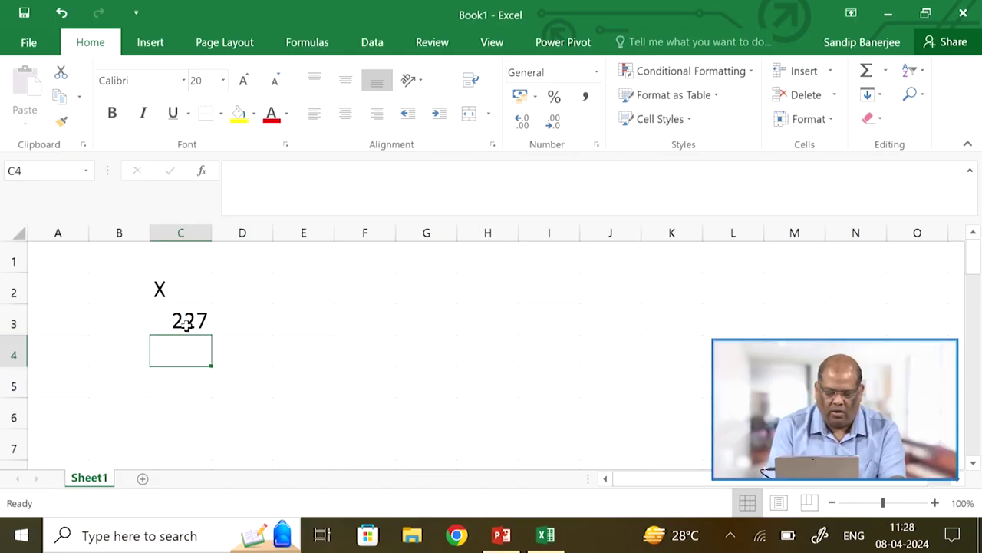
type("235")
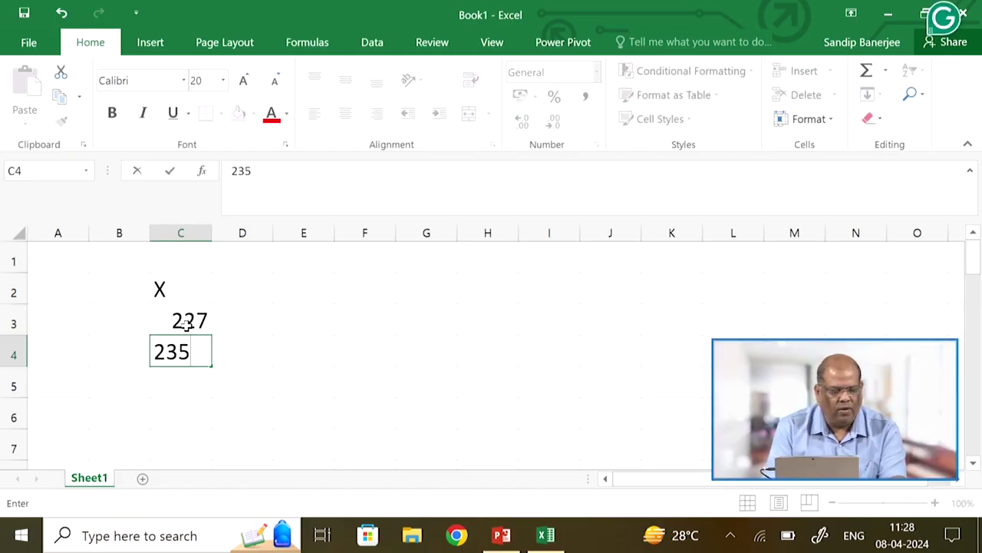
key("Return")
Step: Continue column C with 255, 269, 292, 299, 312 and 321
type("255")
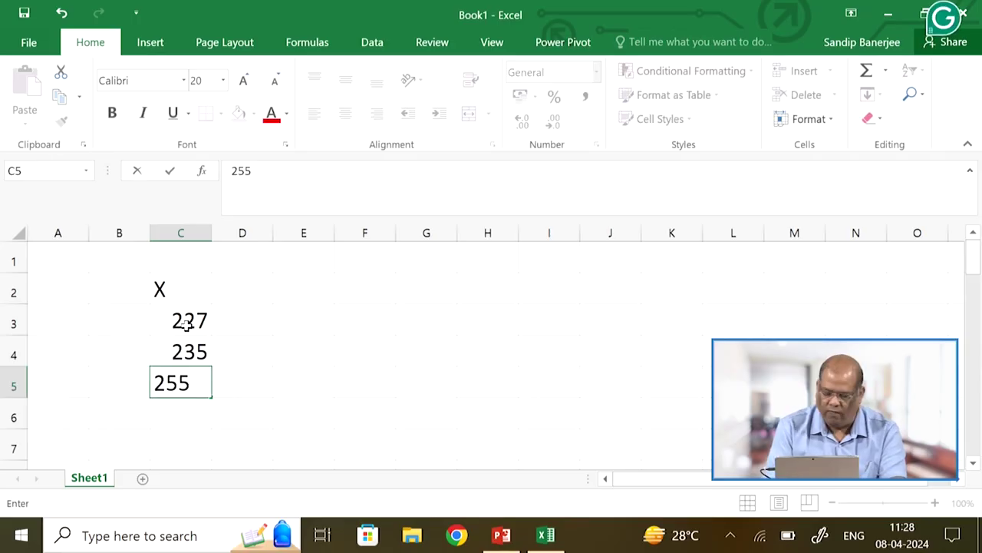
key("Return")
type("269")
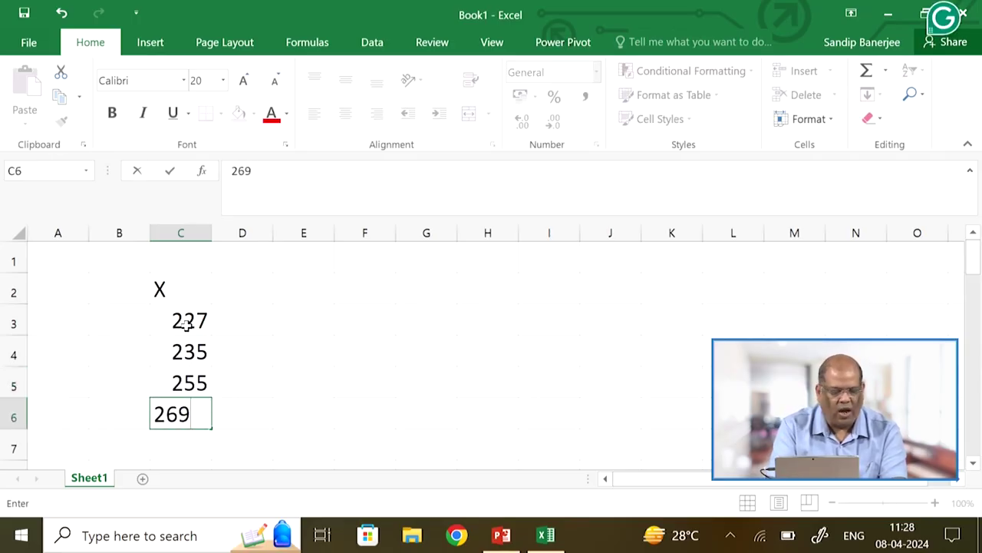
key("Return")
type("292")
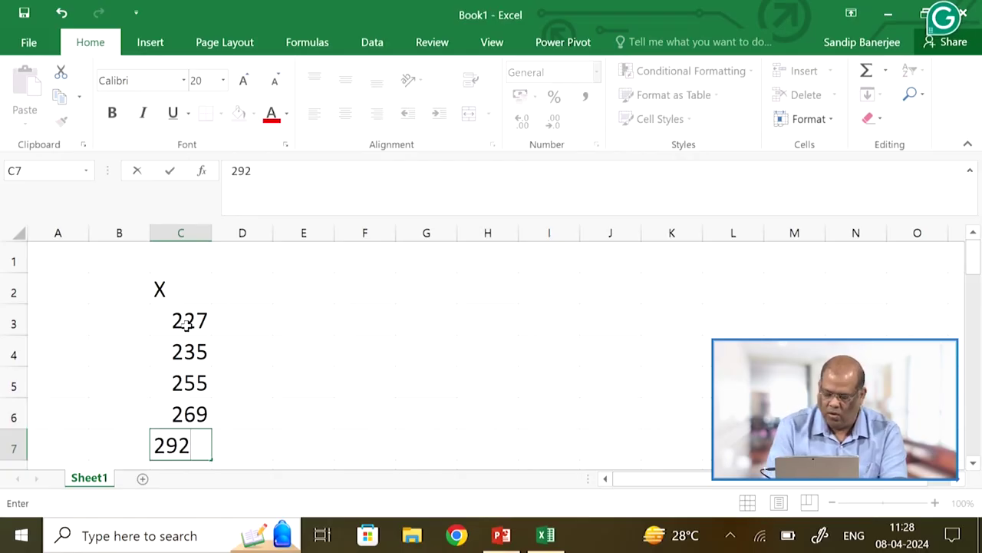
key("Return")
type("299")
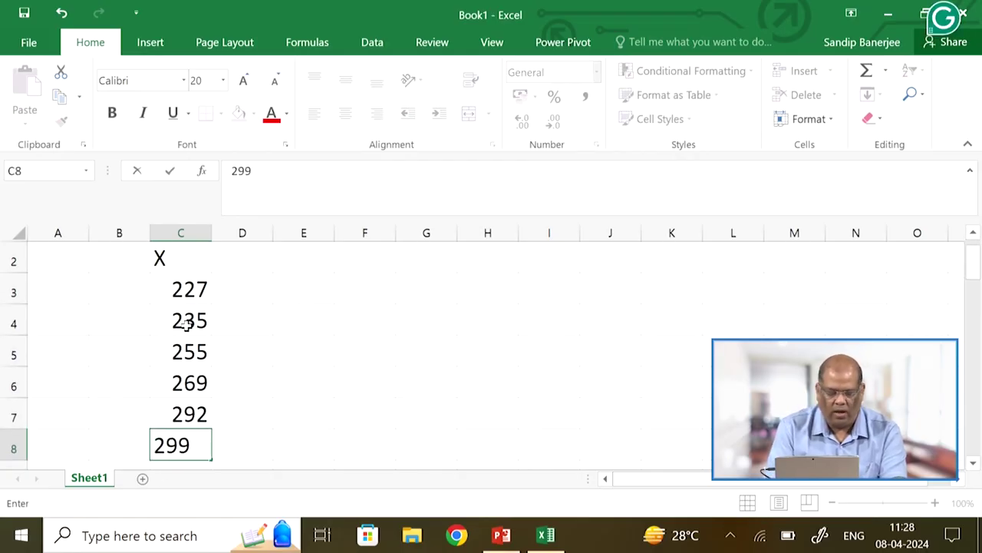
key("Return")
type("312")
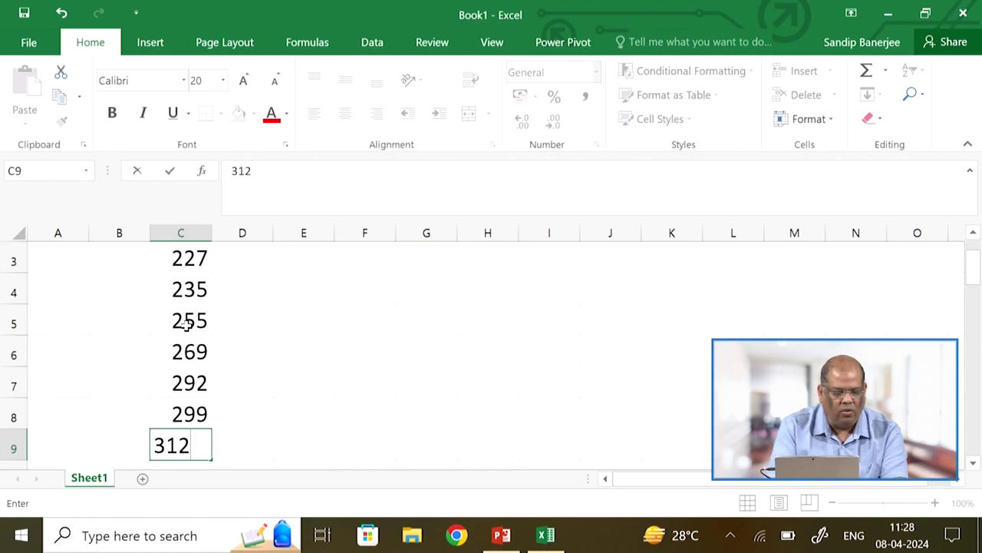
key("Return")
type("321")
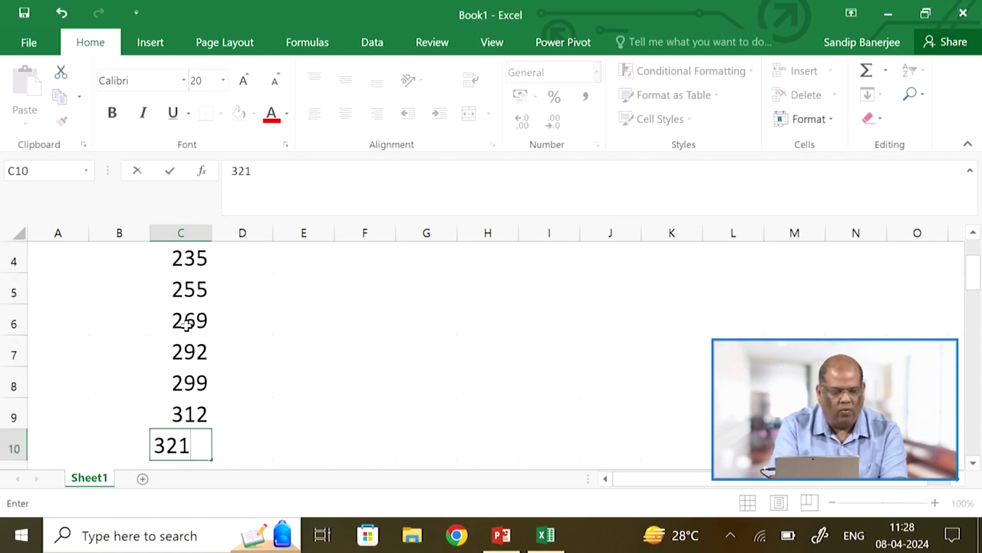
key("Return")
Step: Add 348 in C12 and correct C11 to 333
type("2")
key("BackSpace")
type("33")
key("Return")
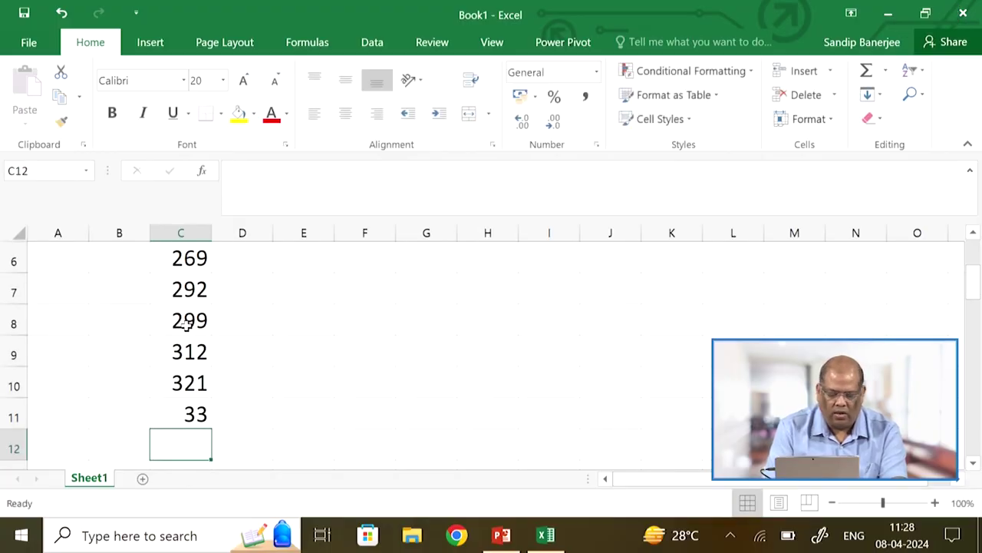
type("348")
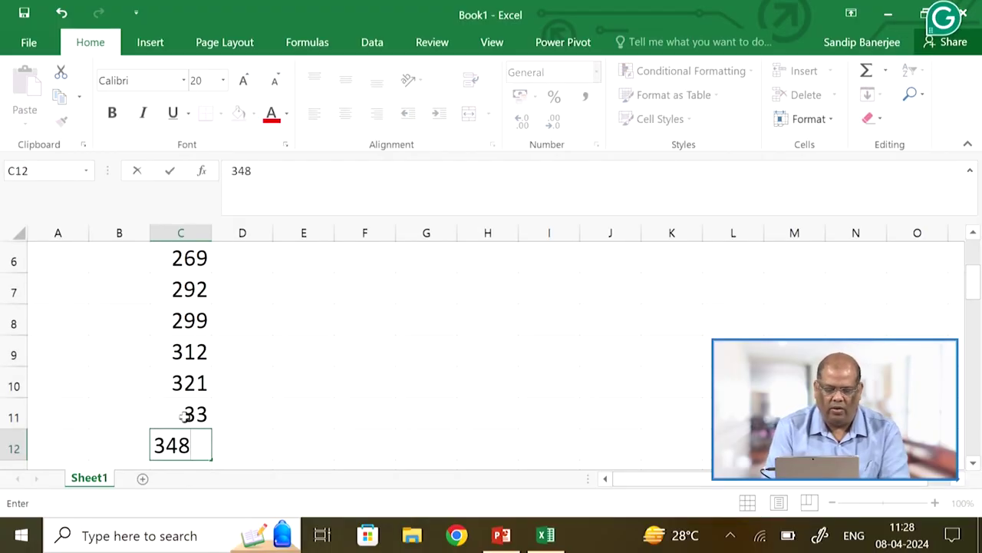
left_click(184, 415)
type("333")
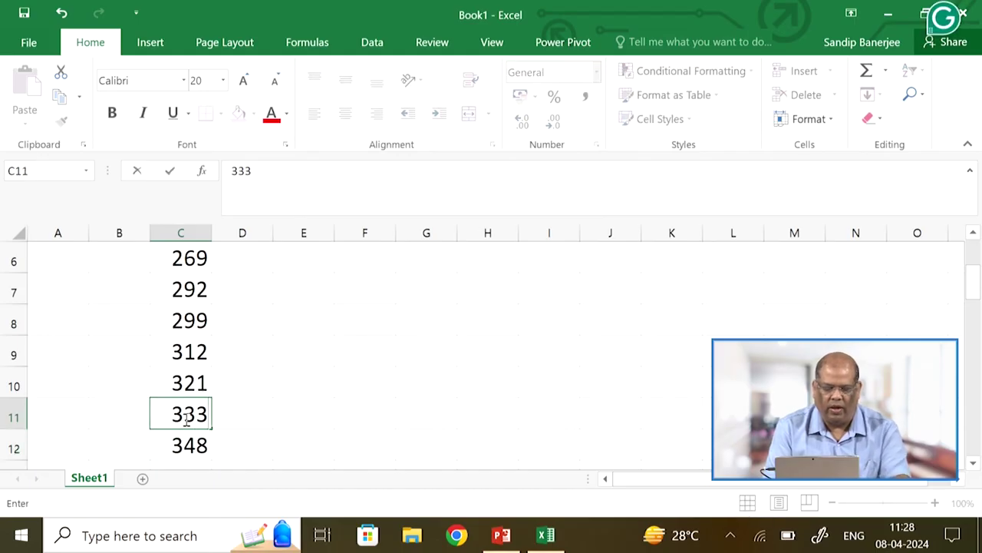
left_click(323, 439)
scroll(311, 338, "up", 2)
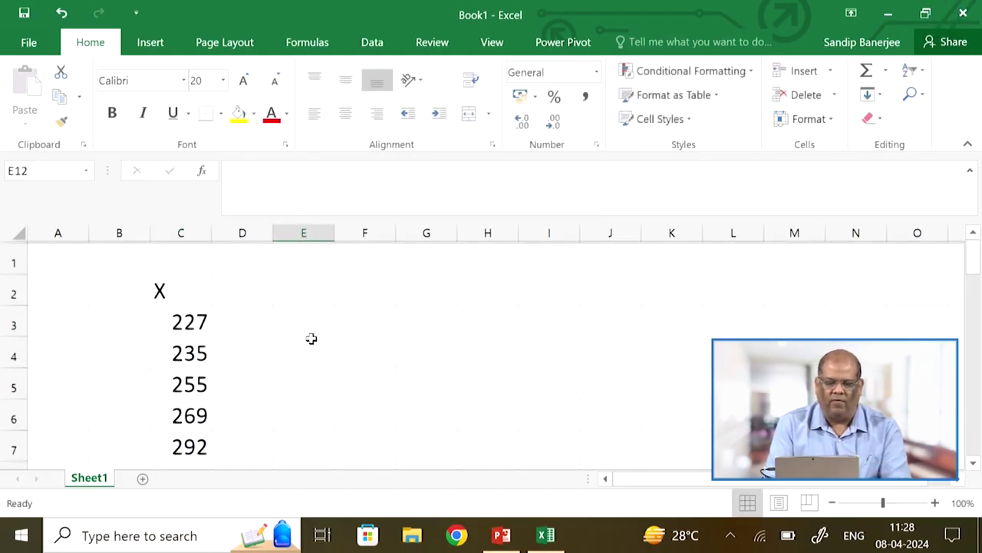
left_click(173, 283)
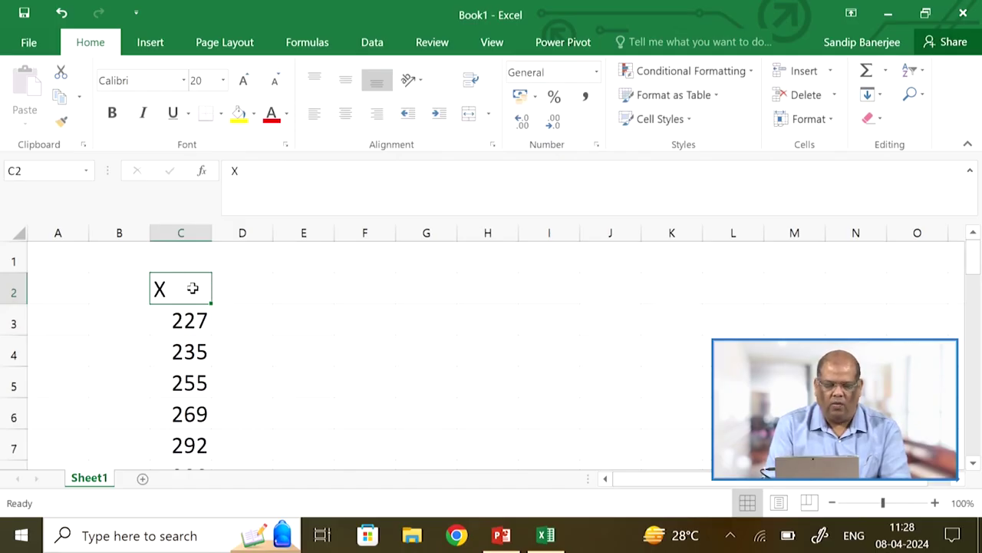
Step: Center-align the X header and its ten values in C2:C12
left_click_drag(193, 288, 194, 320)
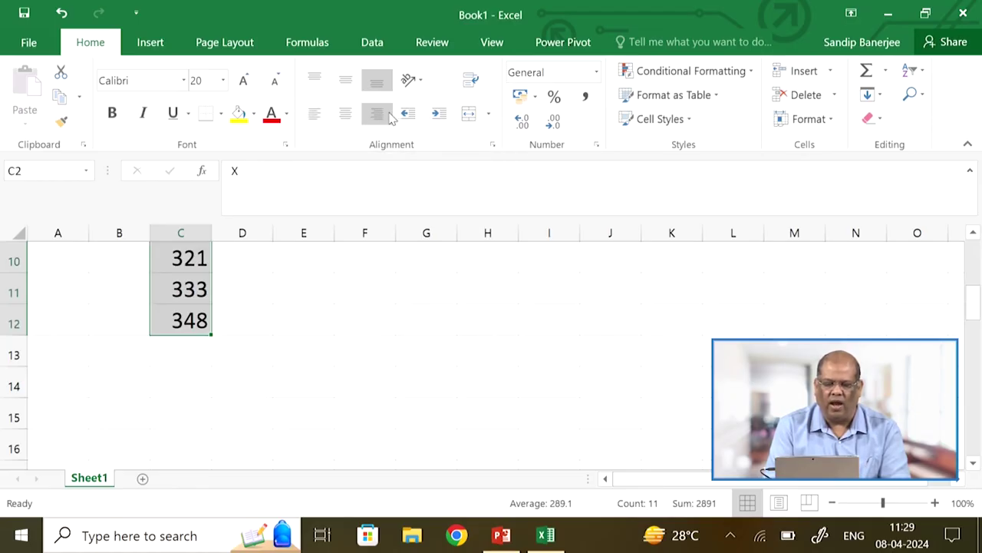
left_click(346, 115)
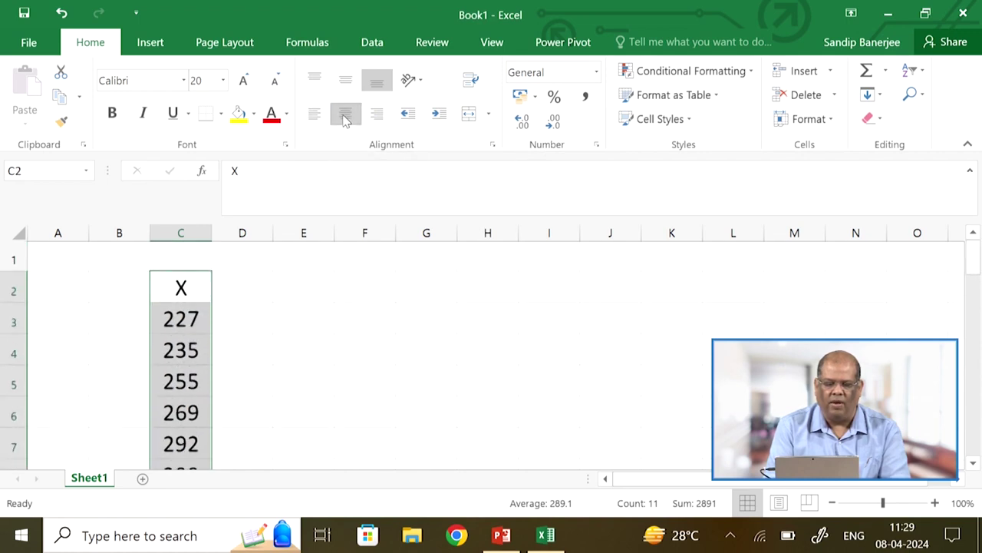
left_click(241, 287)
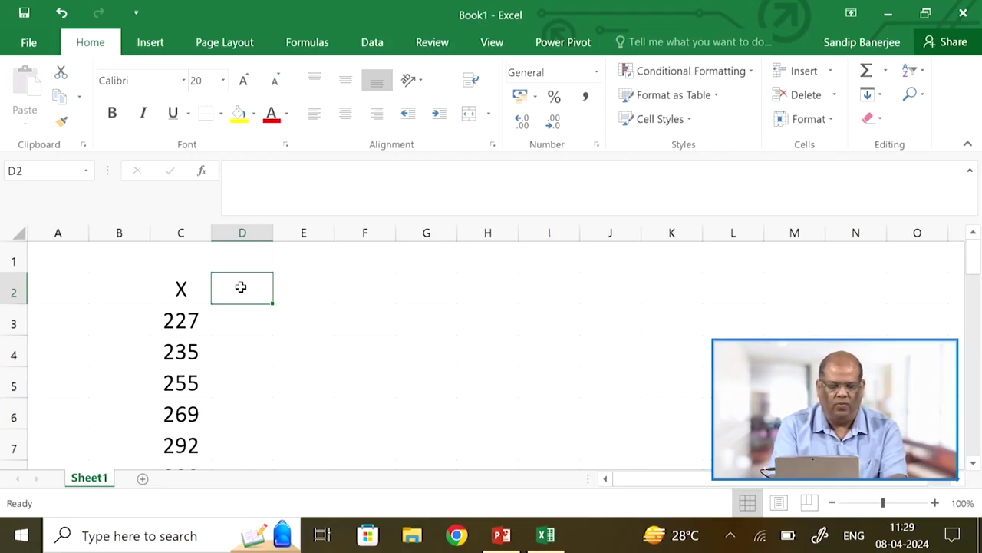
Step: Enter the header Y in D2 with 15, 22, 27, 11 and 23 below
type("Y")
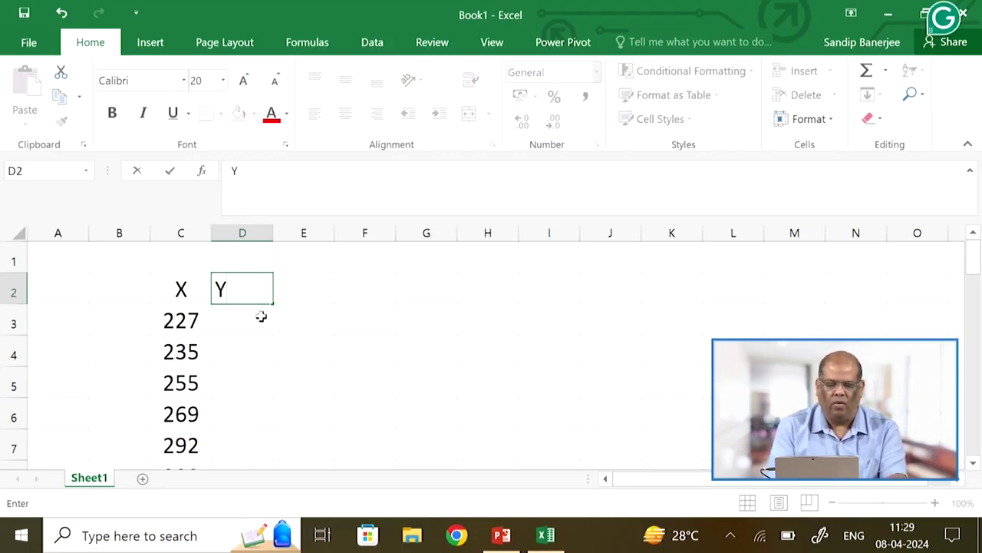
key("Return")
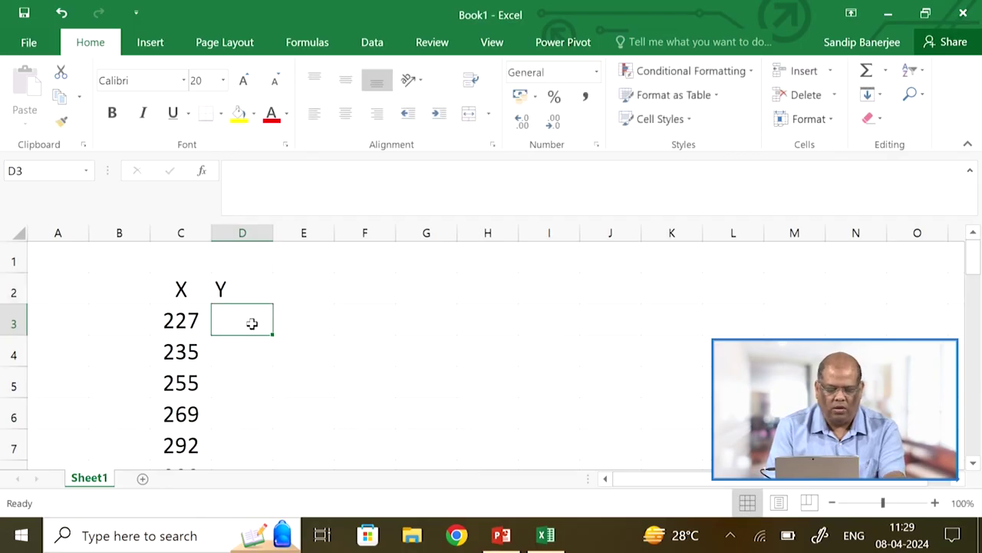
type("15")
key("Return")
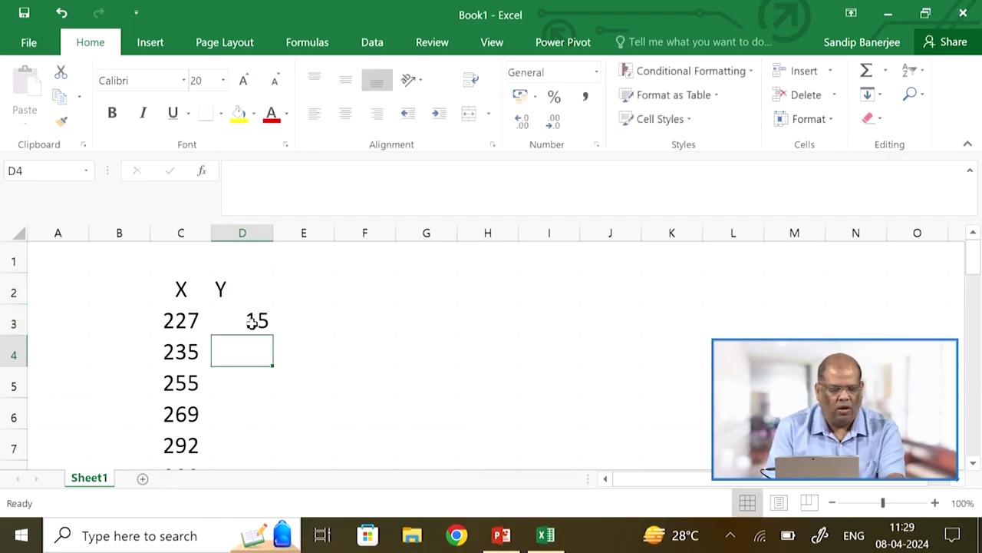
type("22")
key("Return")
type("27")
key("Return")
type("11")
key("Return")
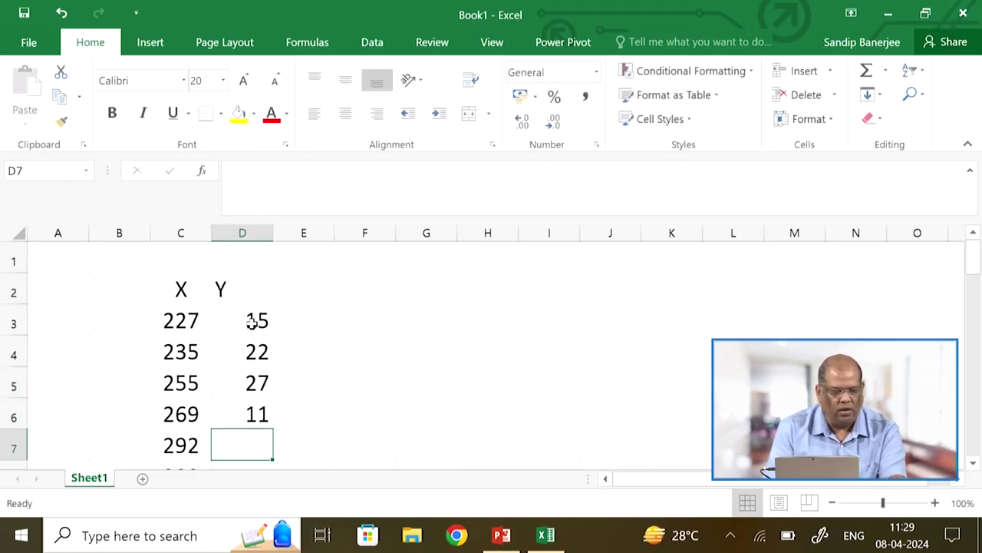
type("23")
key("Return")
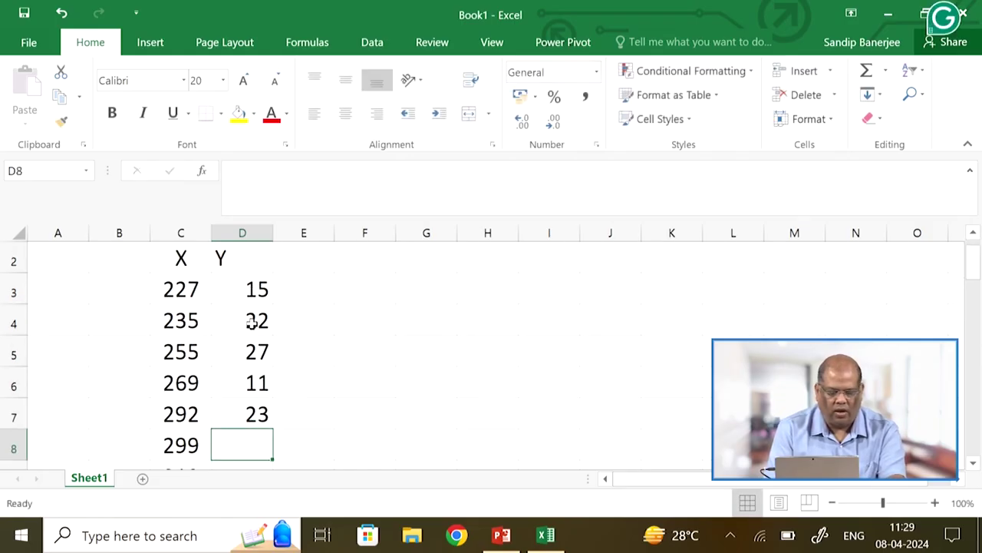
Step: Complete column D with 21, 14, 25, 19 and 17
type("21")
key("Return")
type("14")
key("Return")
type("25")
key("Return")
type("19")
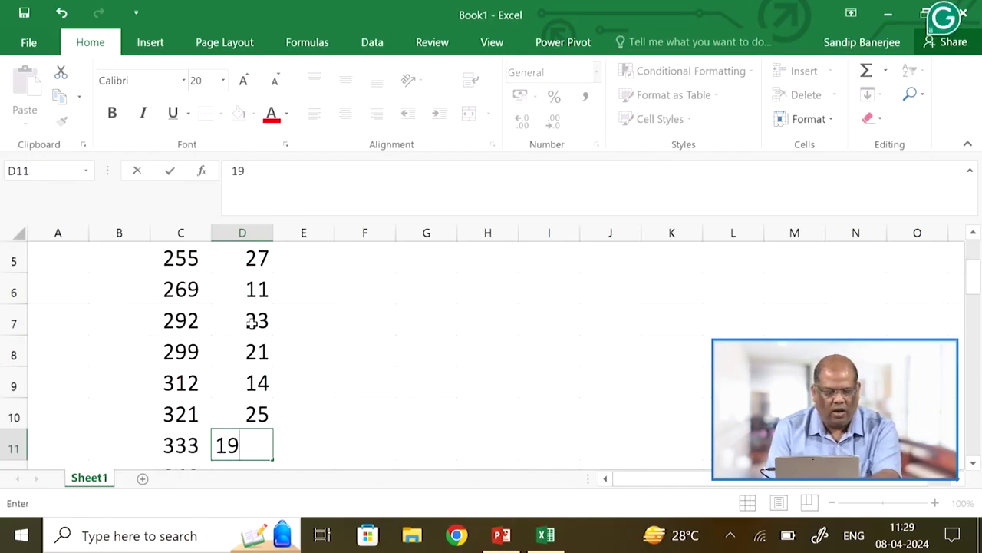
key("Return")
type("17")
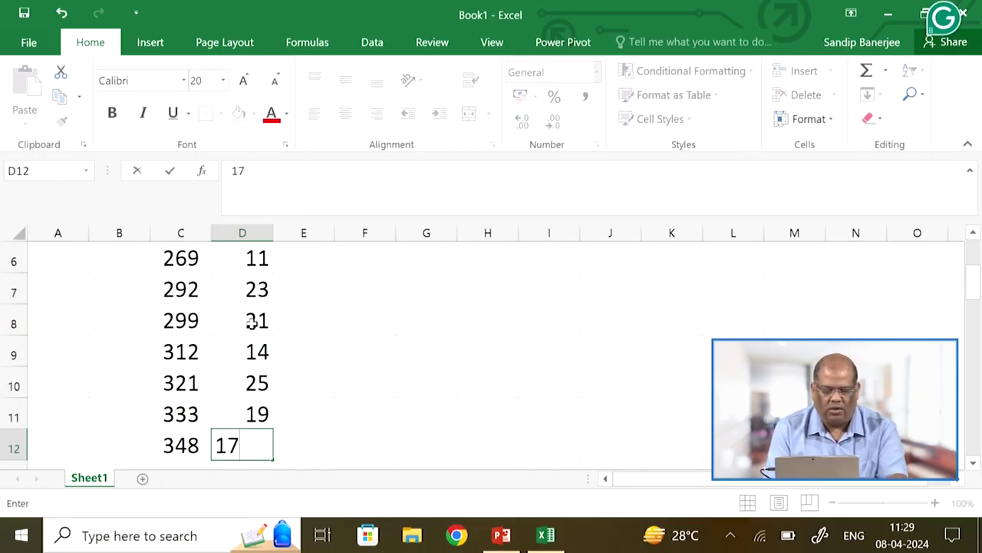
key("Return")
scroll(425, 340, "up", 2)
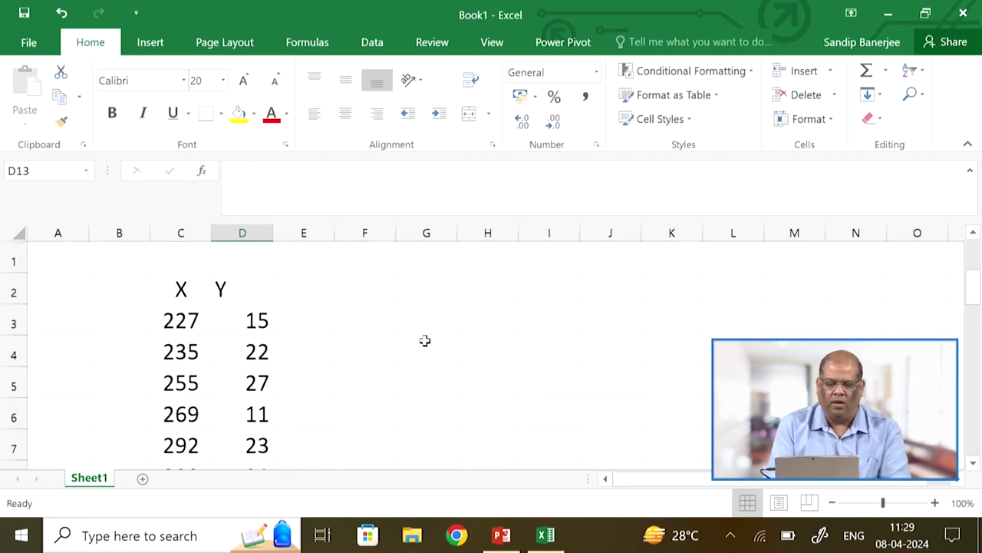
Step: Center-align the whole table area
left_click_drag(78, 289, 961, 439)
left_click(345, 113)
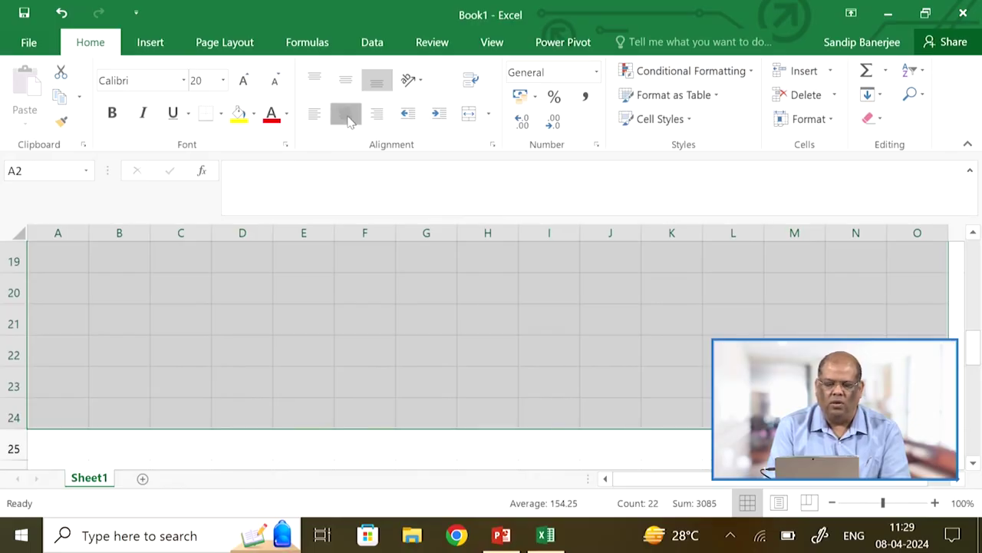
scroll(463, 327, "up", 6)
left_click(307, 289)
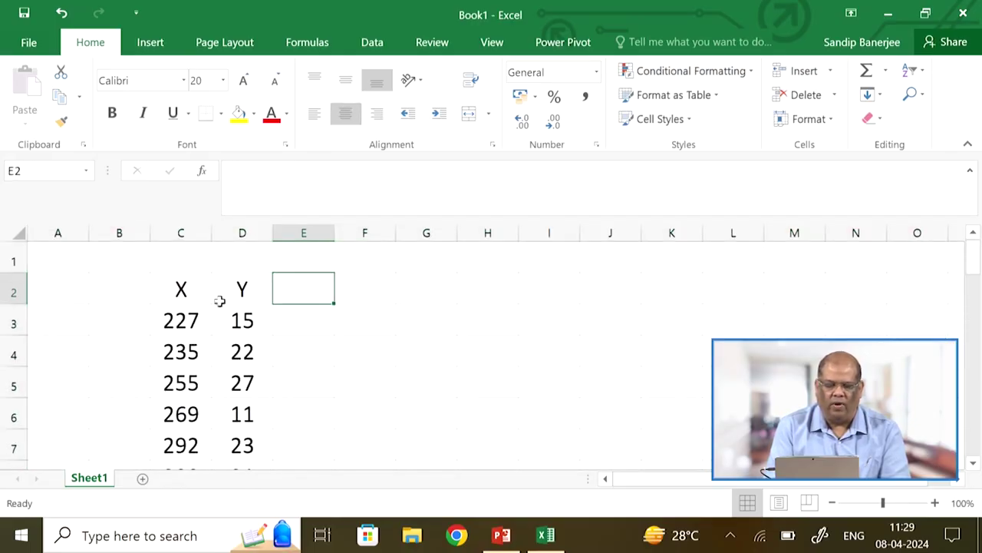
Step: Make the X and Y headers in C2:D2 bold
left_click_drag(184, 289, 228, 293)
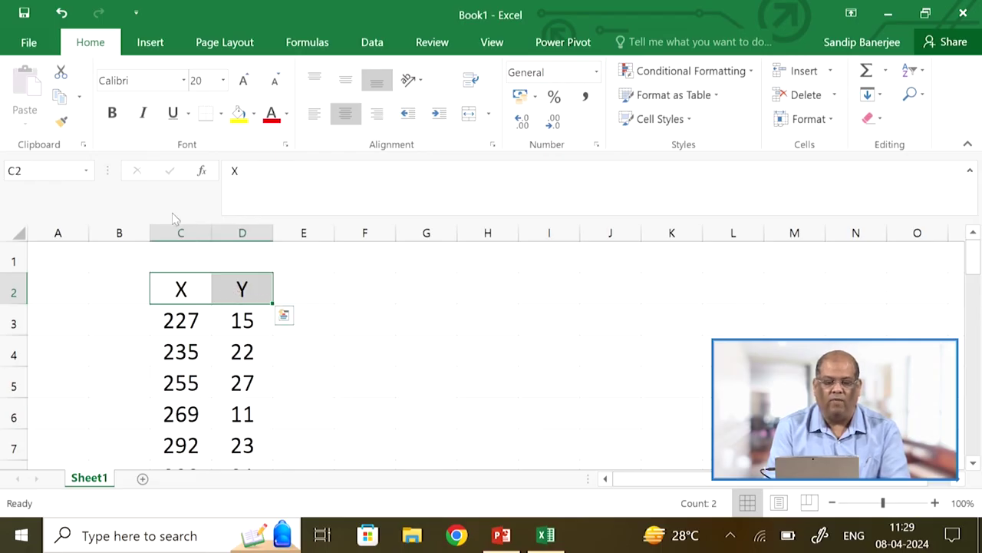
left_click(113, 115)
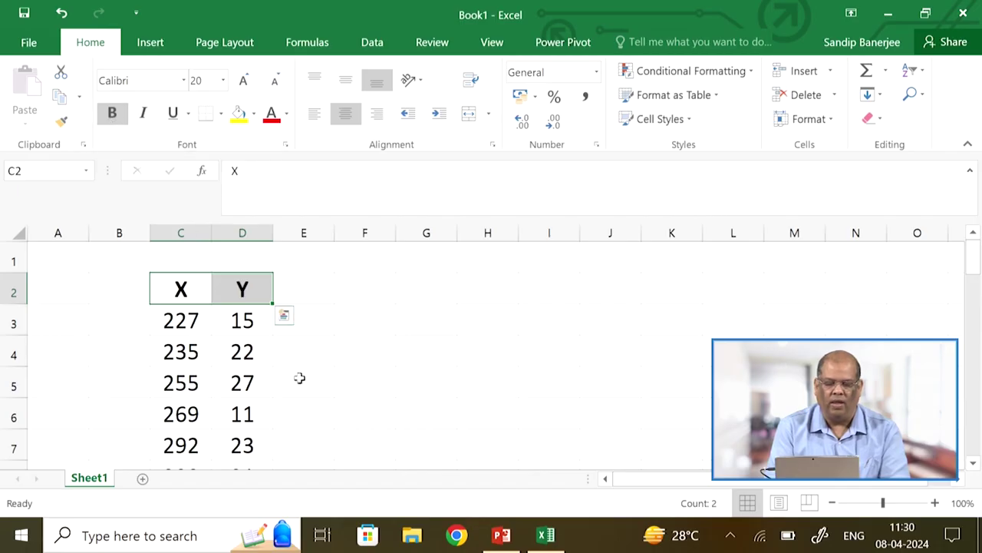
left_click(303, 287)
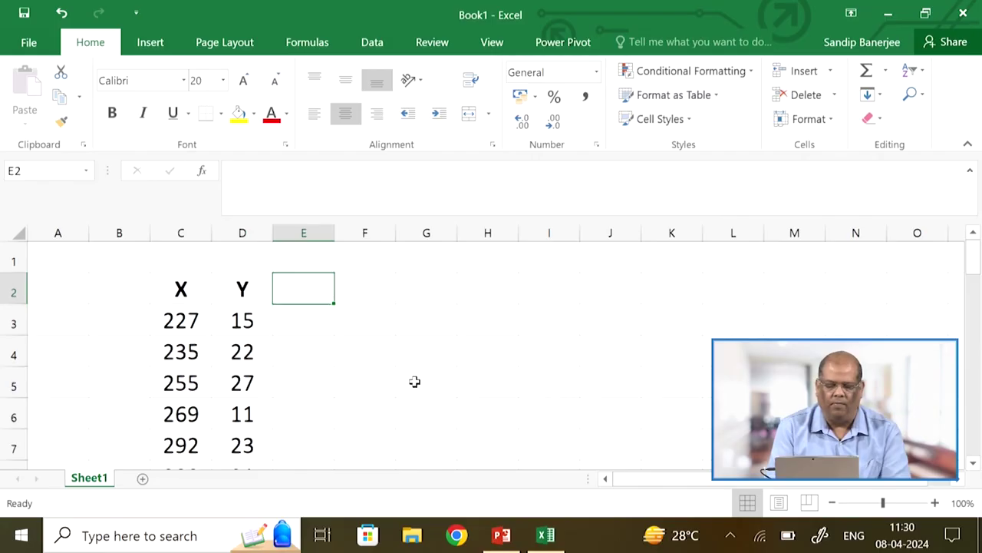
scroll(414, 381, "down", 3)
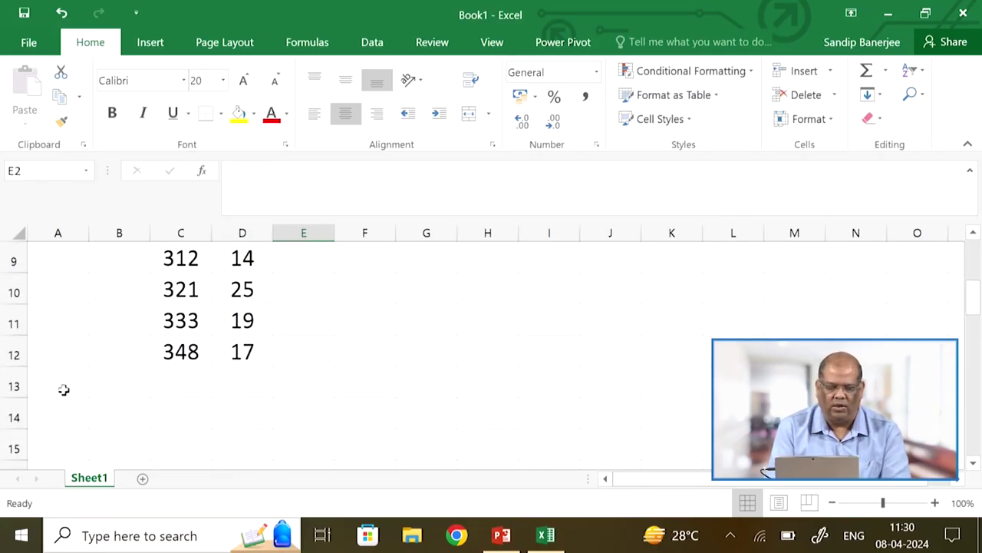
Step: Label B13 'SUM' and enter =SUM(C3:C12) in C13
left_click(114, 386)
type("SUM")
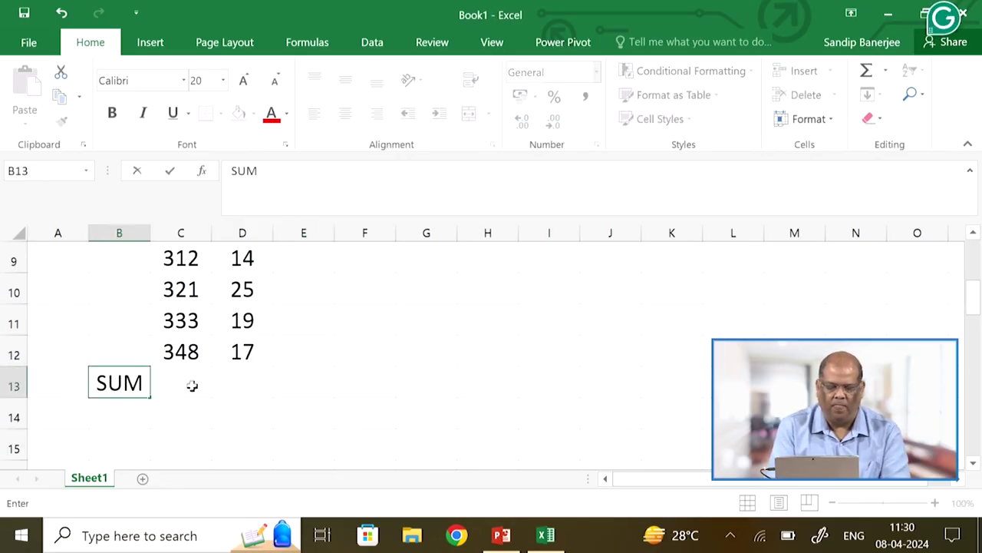
left_click(191, 385)
type("=")
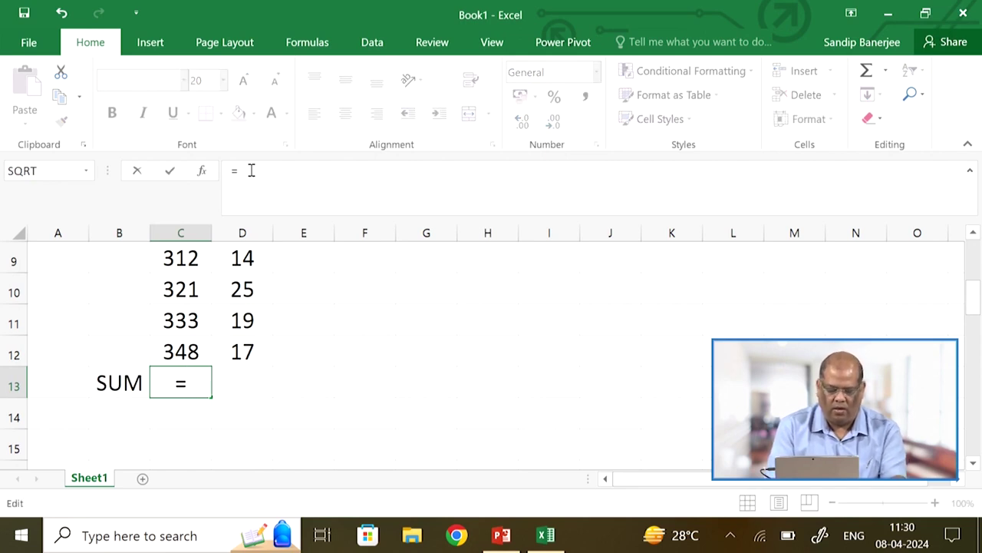
type("SUM")
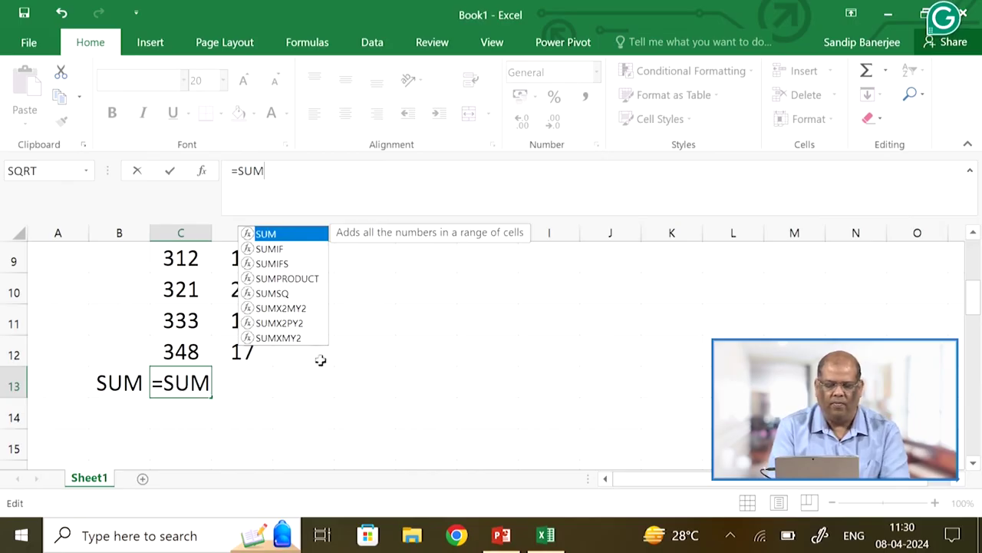
type("(")
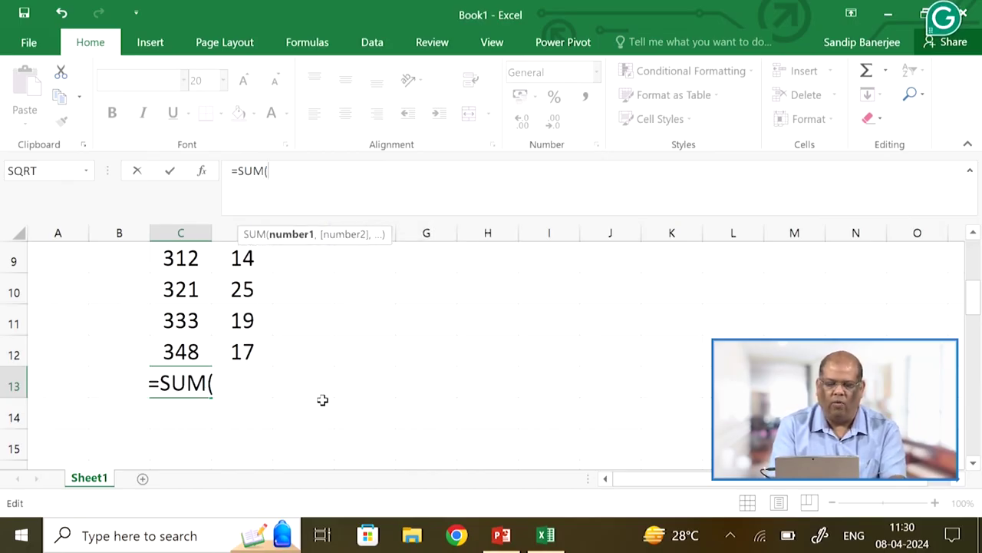
scroll(276, 390, "up", 1)
scroll(275, 390, "up", 2)
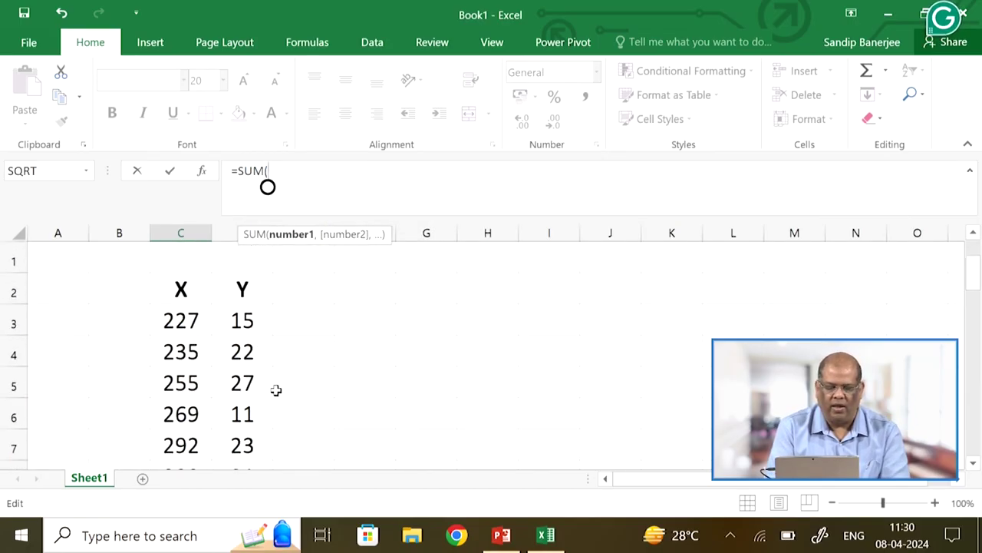
left_click(175, 320)
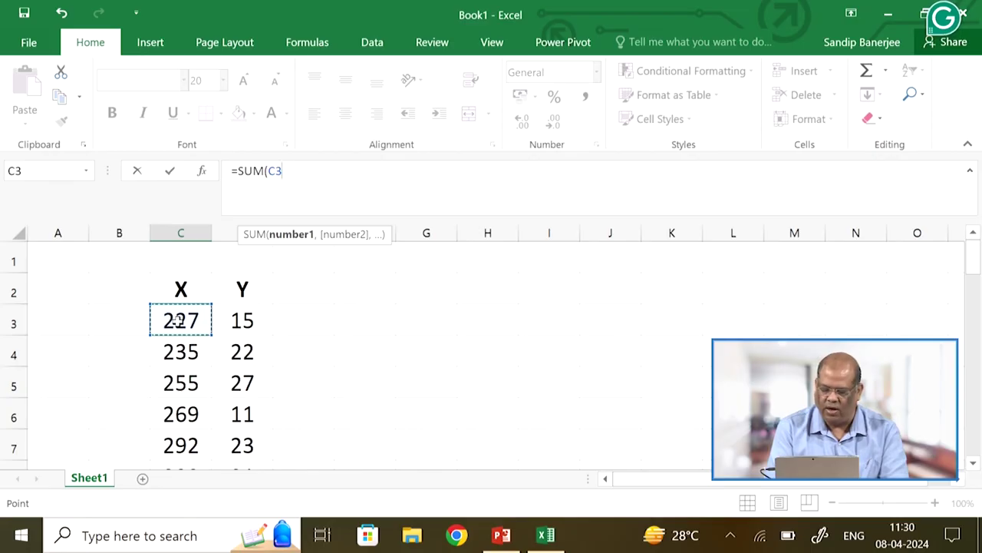
key("shift+Down")
key("shift+Down")
key("shift+Down")
key("shift+Down")
key("shift+Down")
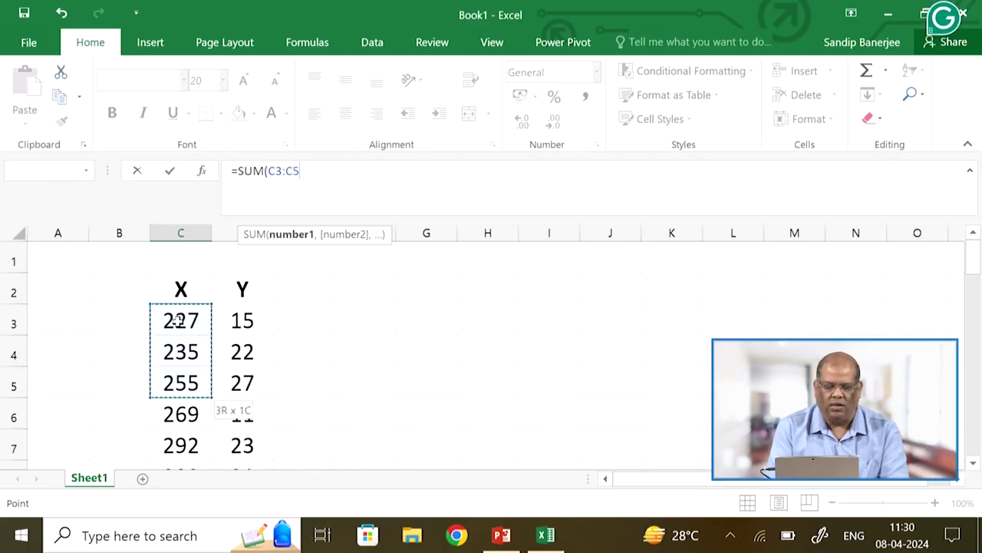
key("shift+Down")
key("shift+Down")
key("shift+Down")
key("shift+Down")
key("shift+Down")
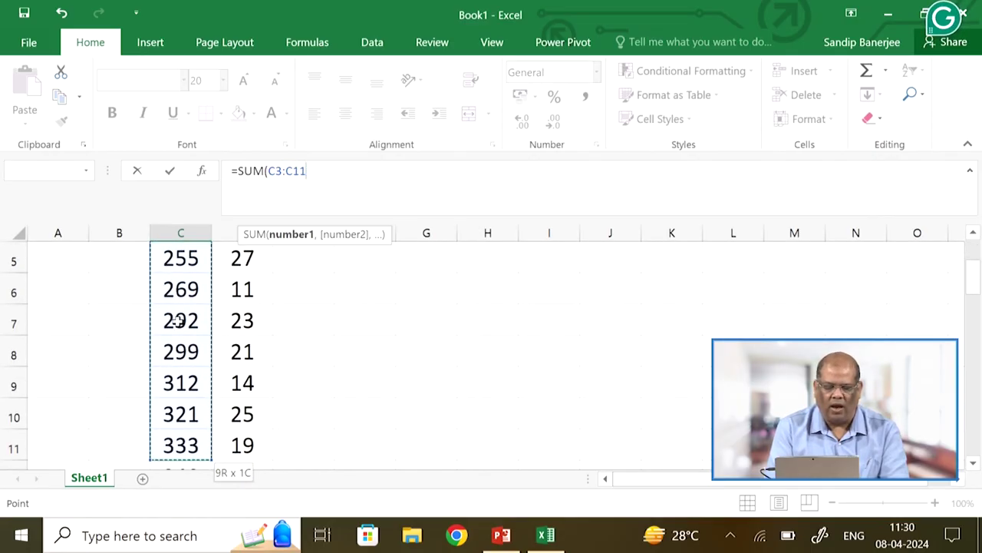
key("shift+Up")
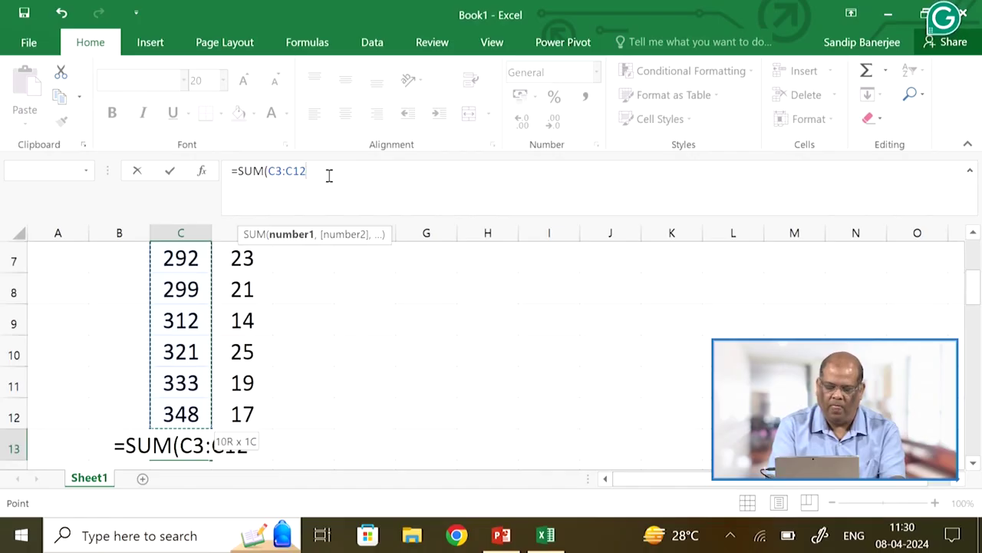
type(")")
scroll(324, 340, "up", 2)
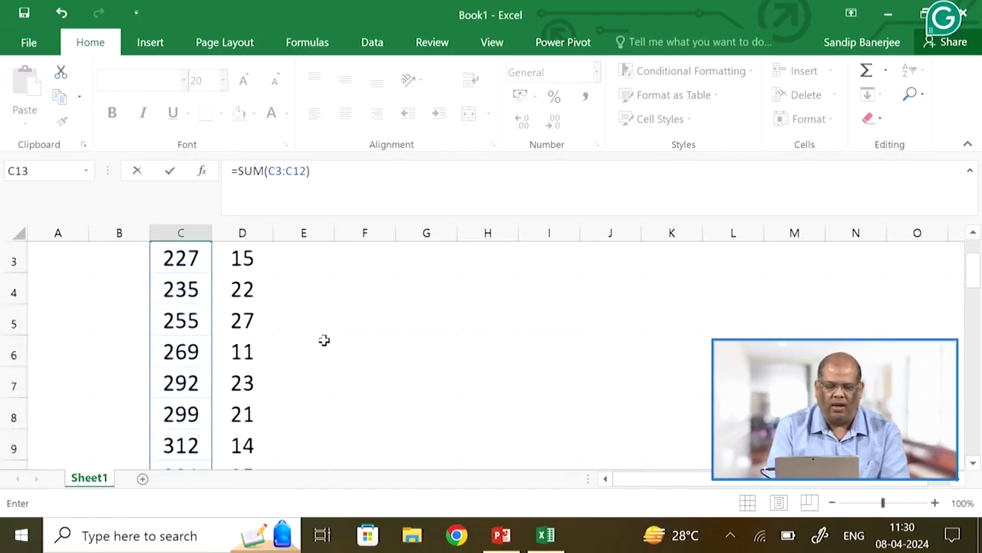
left_click(184, 290)
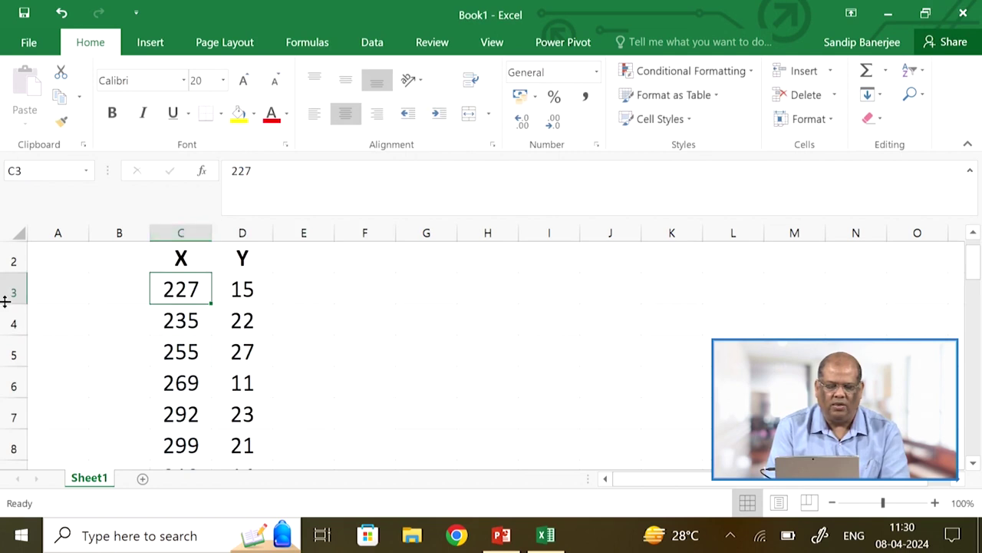
Step: Check the 2891 total against the X values and its formula
scroll(201, 304, "down", 2)
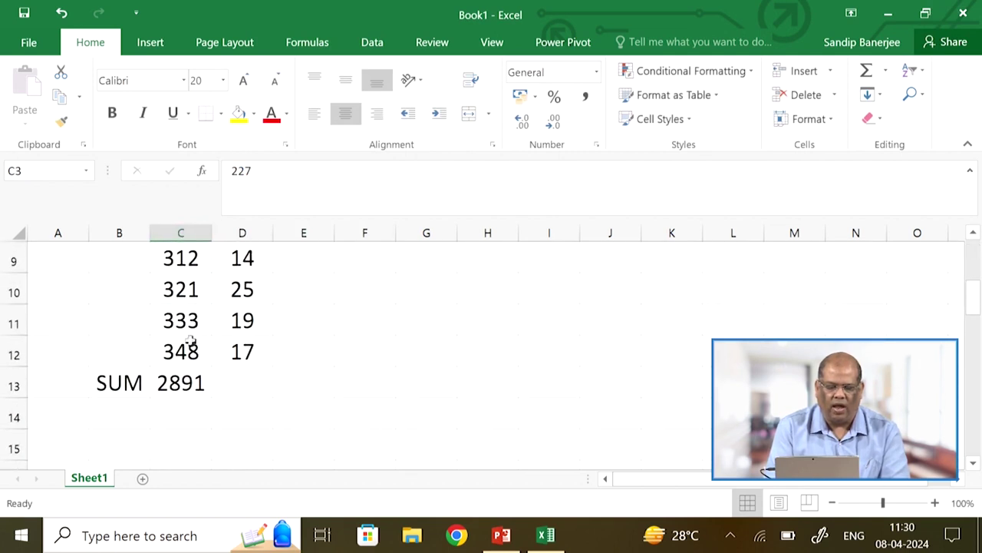
left_click(190, 350)
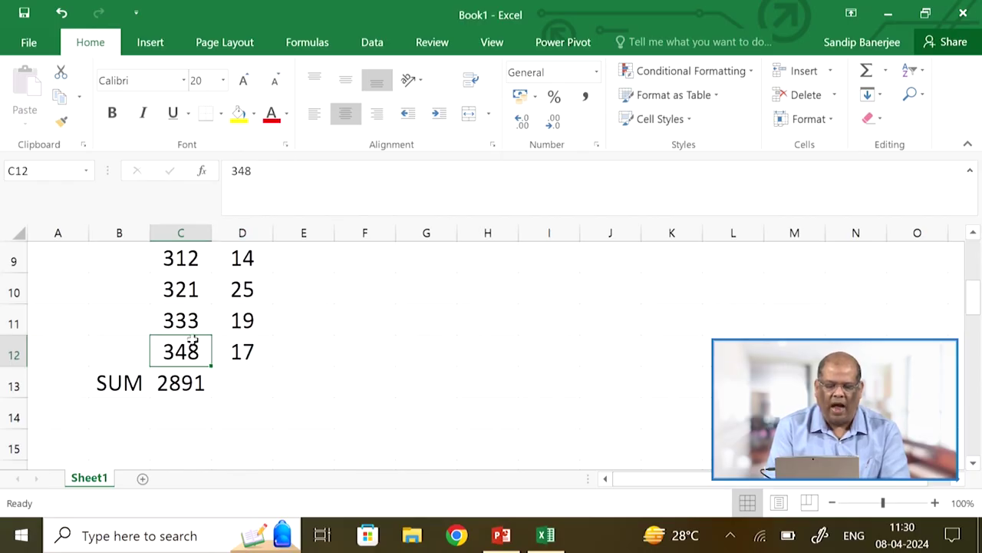
left_click(192, 384)
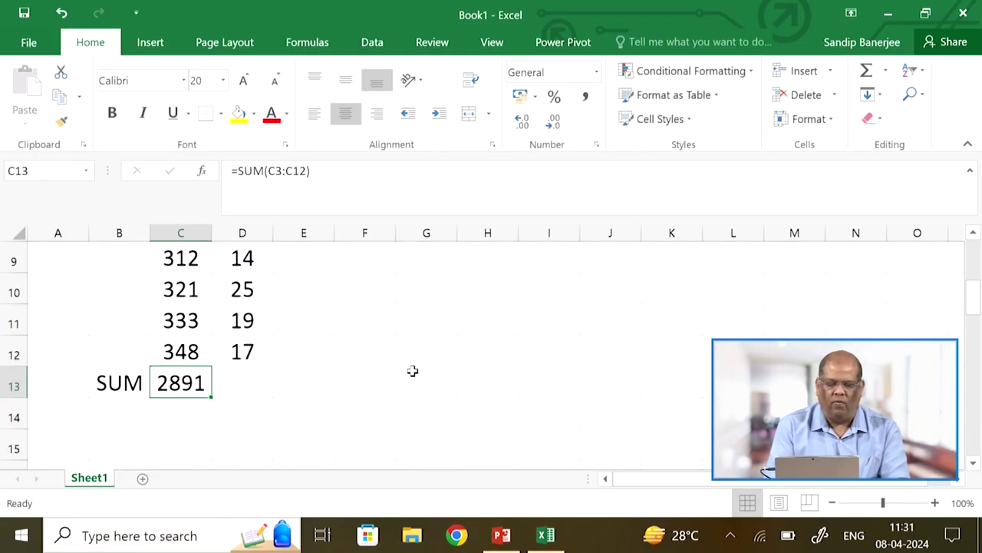
scroll(412, 370, "up", 3)
left_click(316, 289)
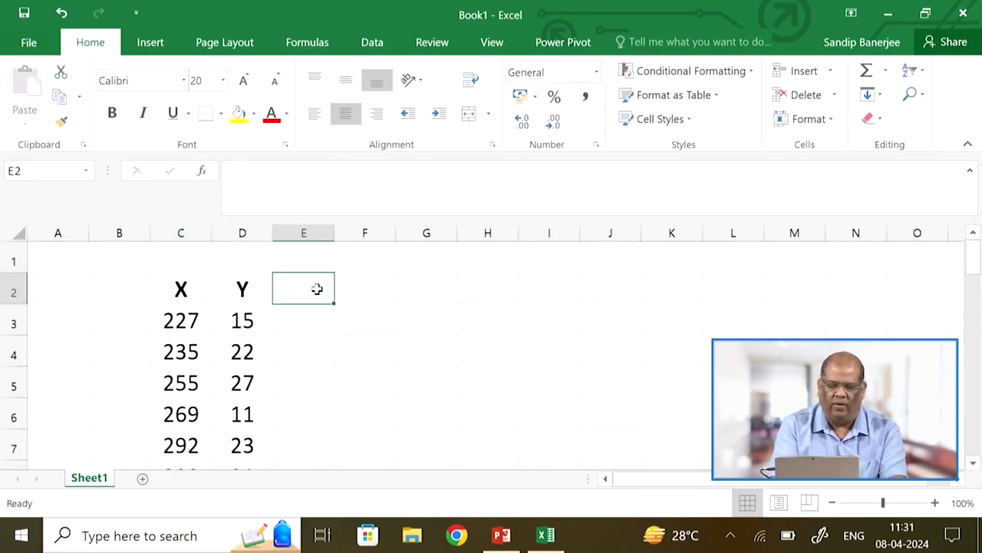
Step: Add a bold X^2 header in E2
type("X")
type("^2")
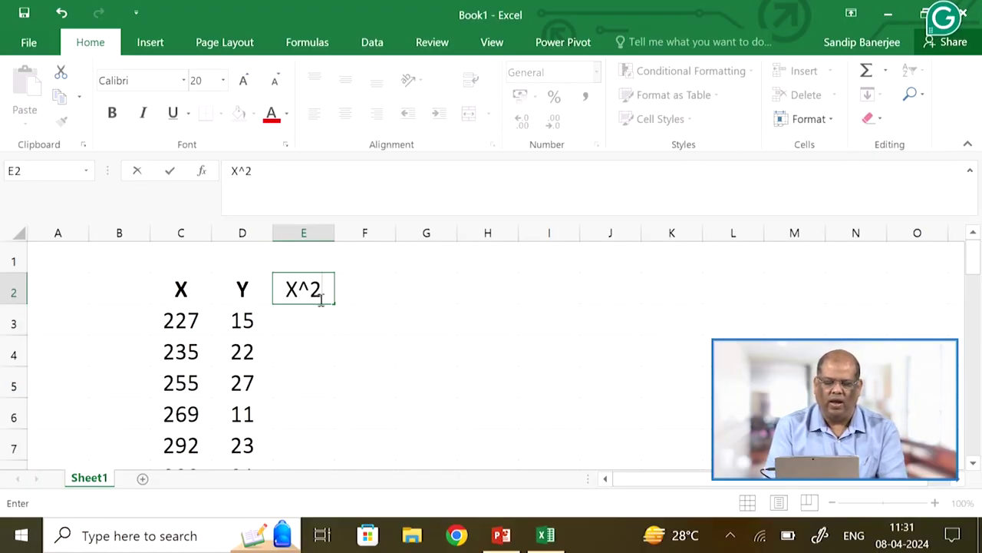
left_click(366, 321)
left_click(323, 291)
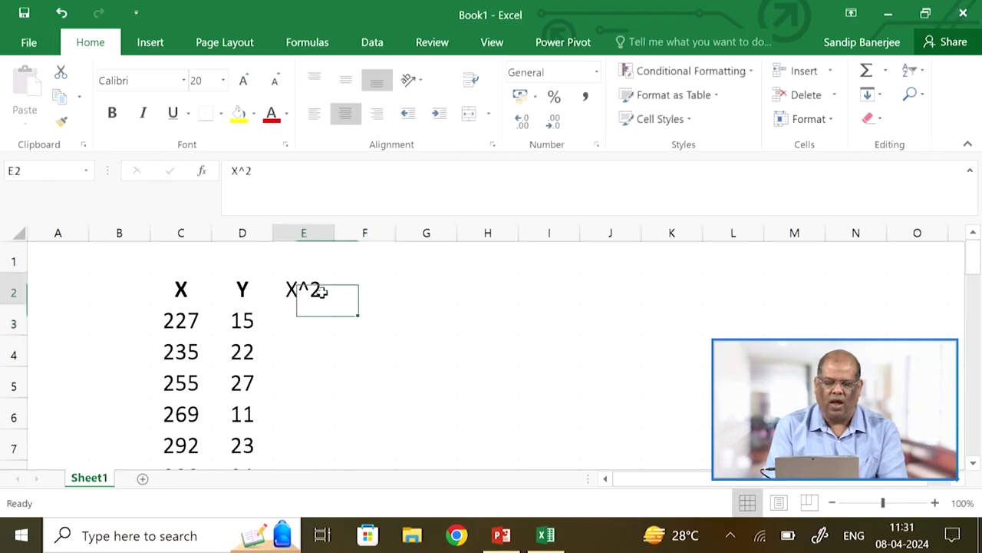
left_click(112, 113)
Step: Enter =C3^2 in E3 to square the first X value
left_click(319, 326)
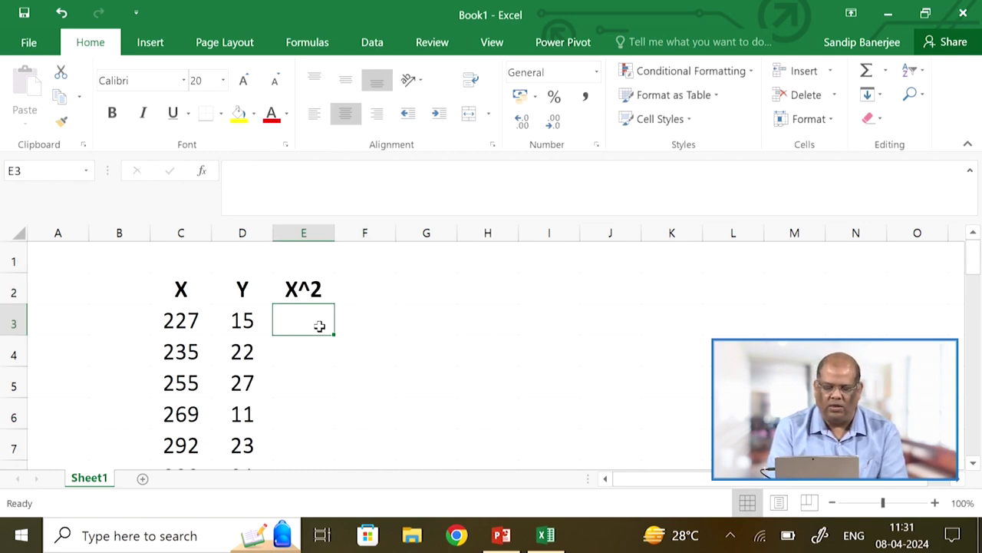
type("=")
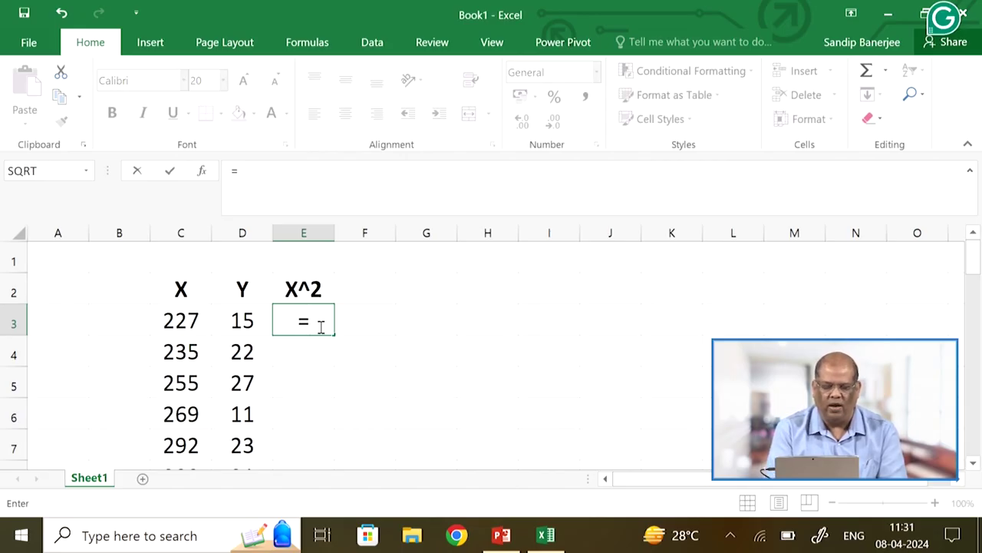
left_click(187, 323)
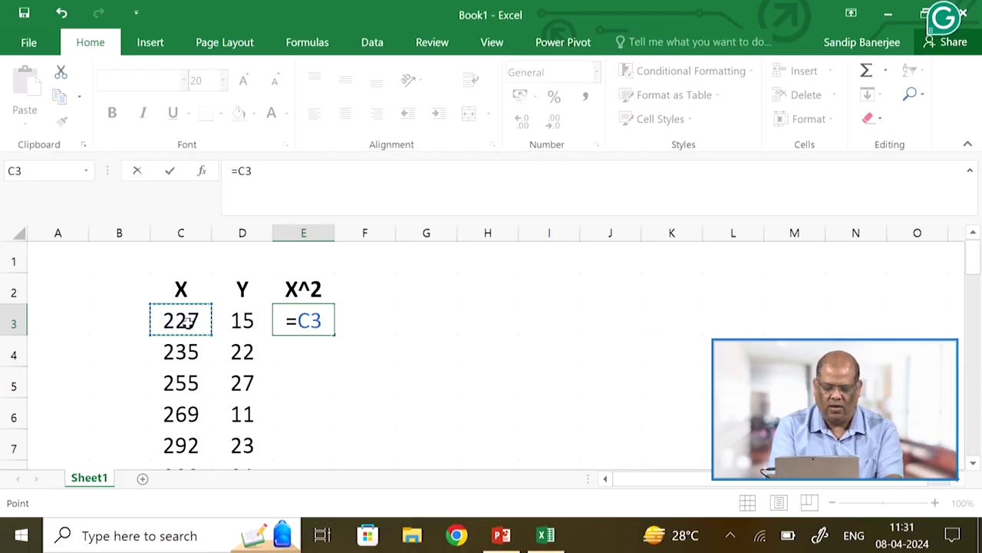
type("^2")
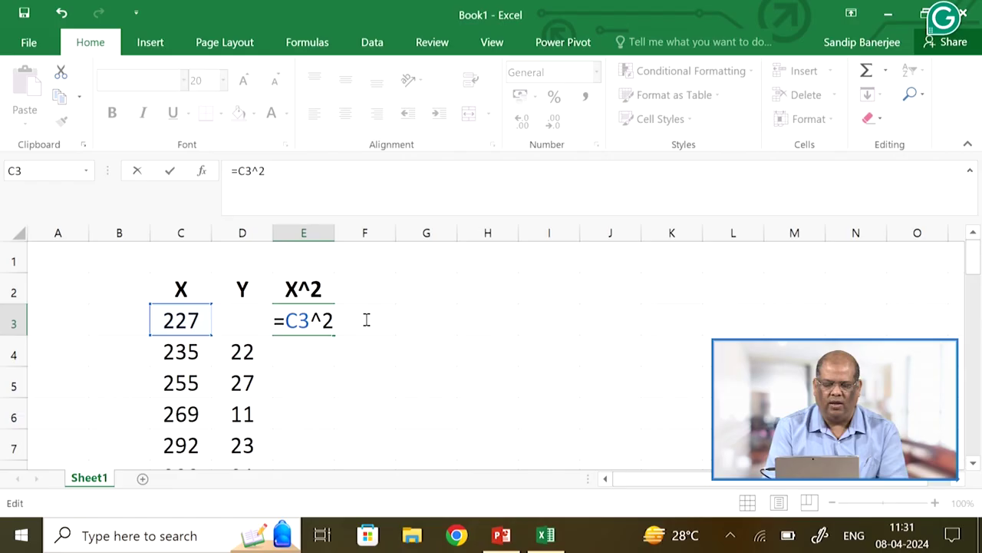
key("Return")
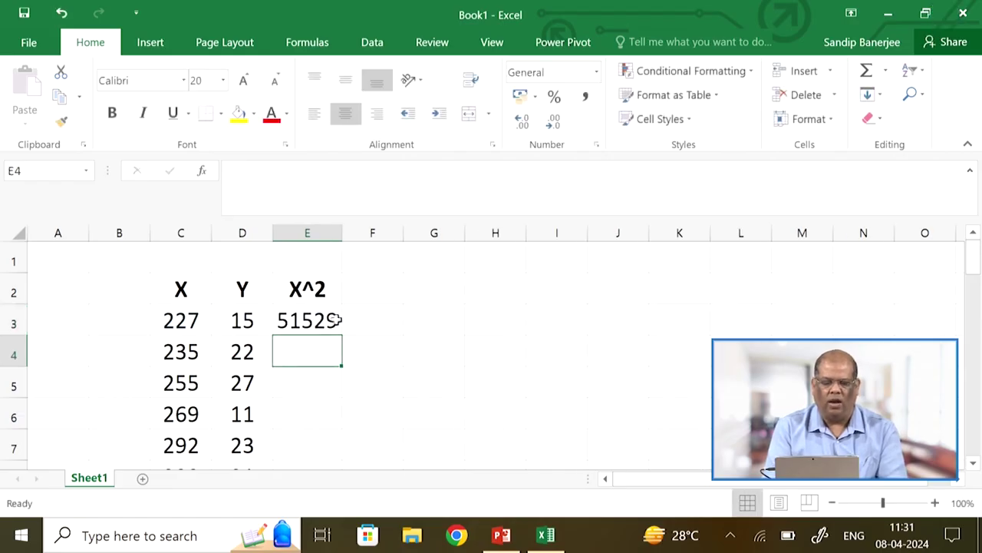
left_click(308, 320)
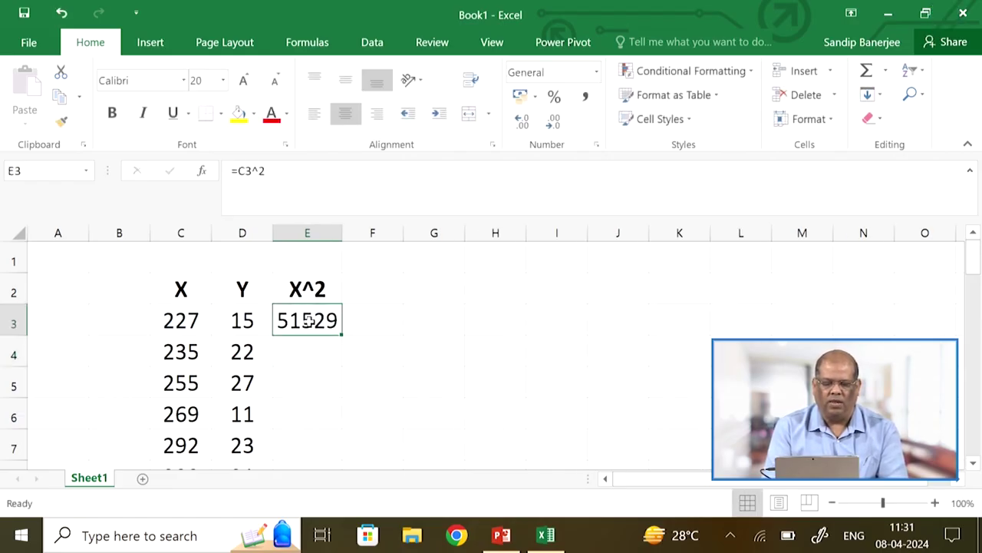
Step: Clear E3 and re-enter =C3^2, giving 51529
key("Delete")
left_click(491, 354)
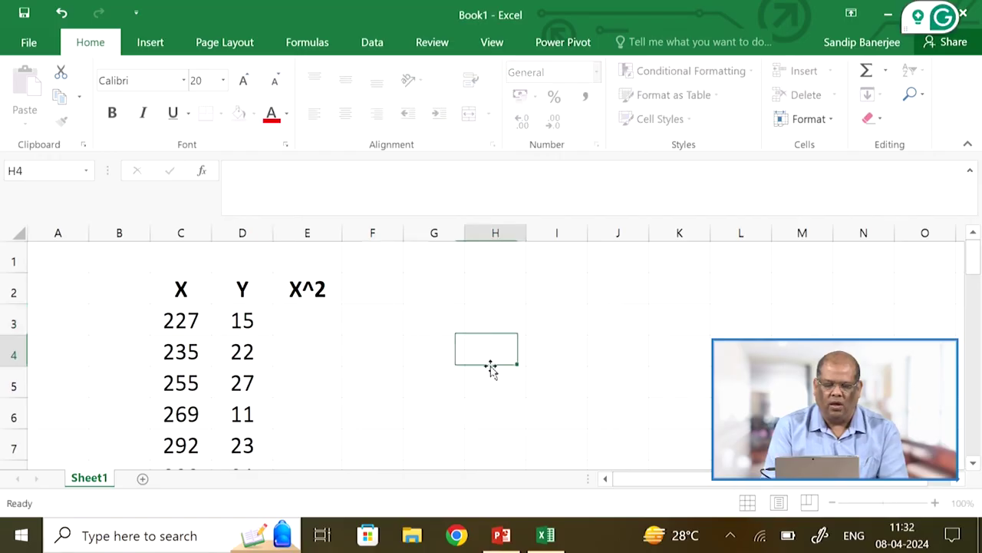
left_click(324, 317)
type("=")
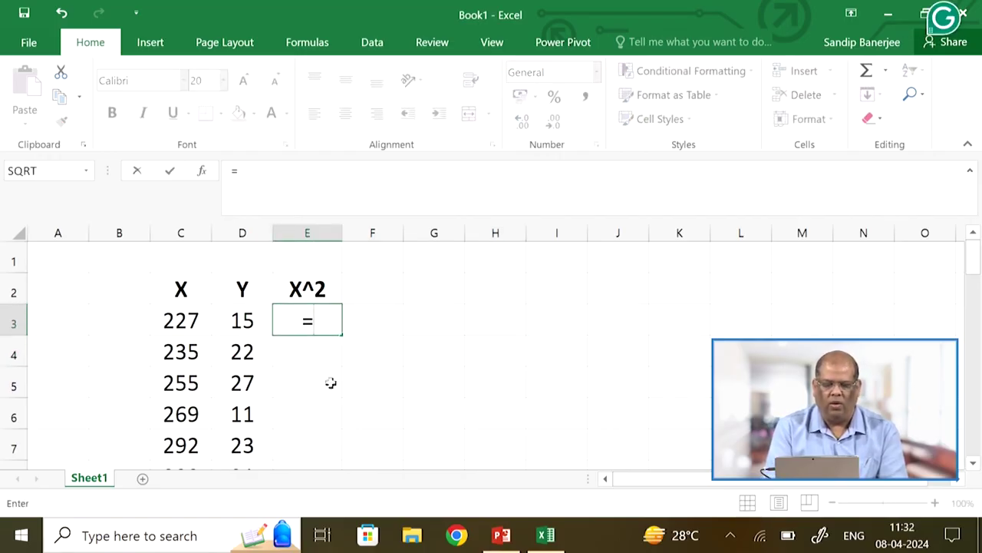
left_click(177, 319)
type("^2")
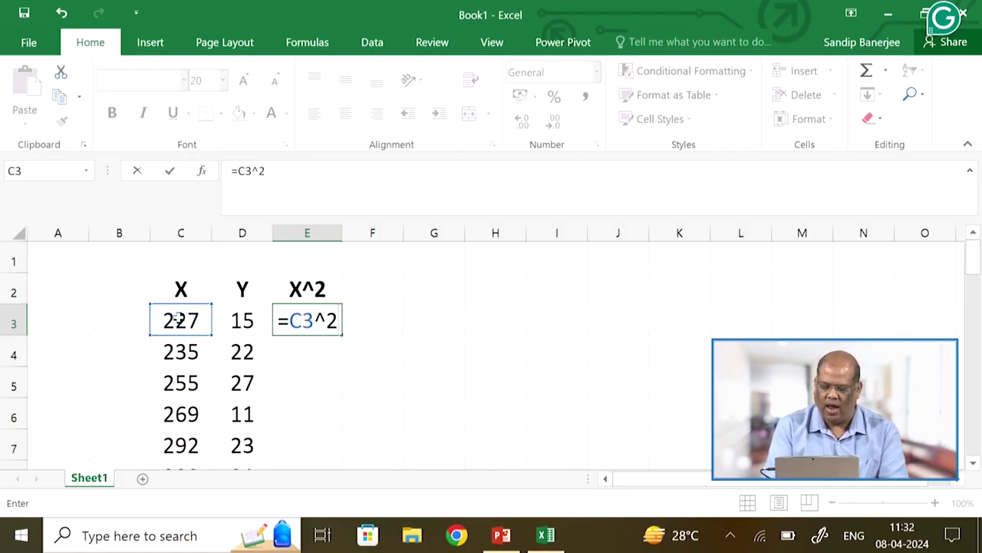
key("Return")
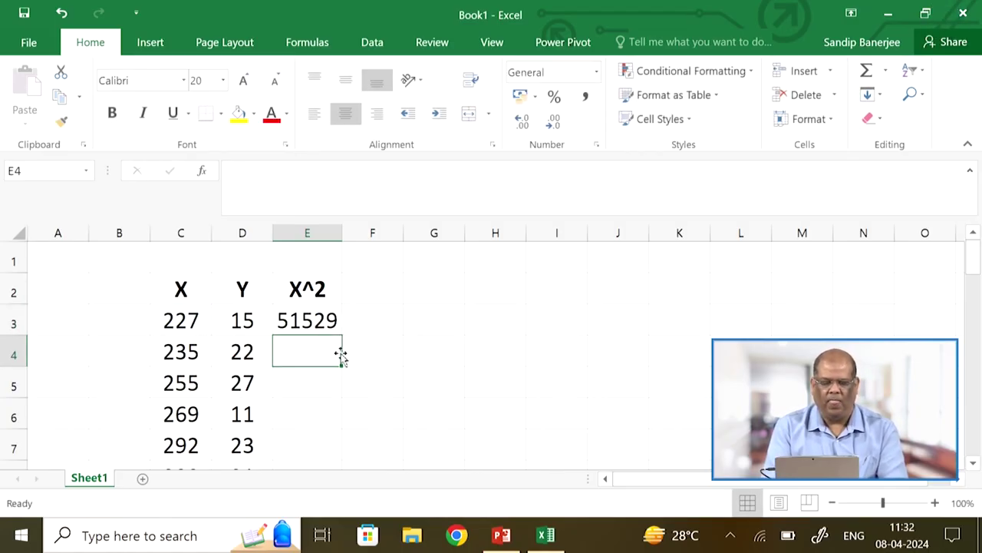
left_click(317, 322)
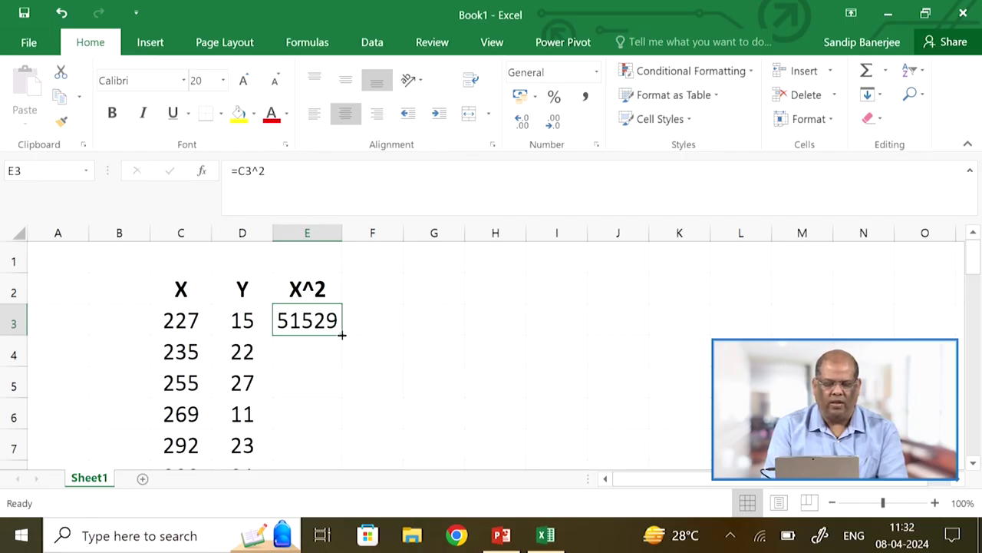
Step: Fill the =C3^2 formula down from E3 to E12
left_click_drag(341, 335, 325, 397)
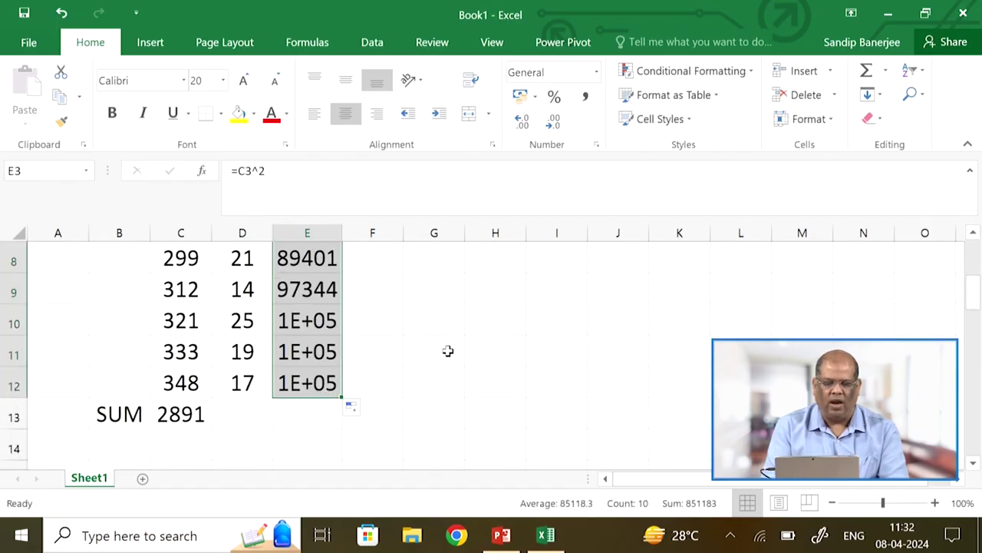
scroll(448, 350, "up", 3)
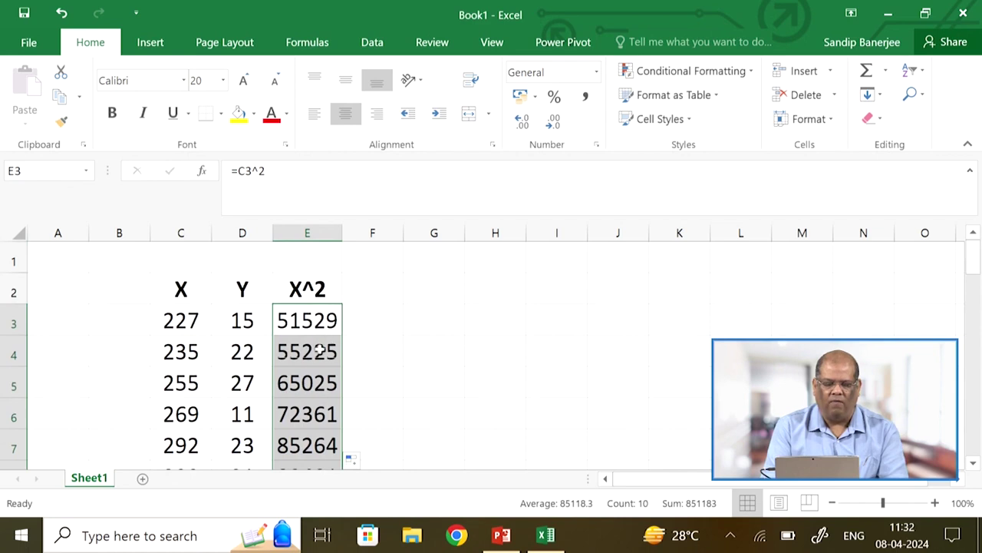
scroll(297, 373, "down", 1)
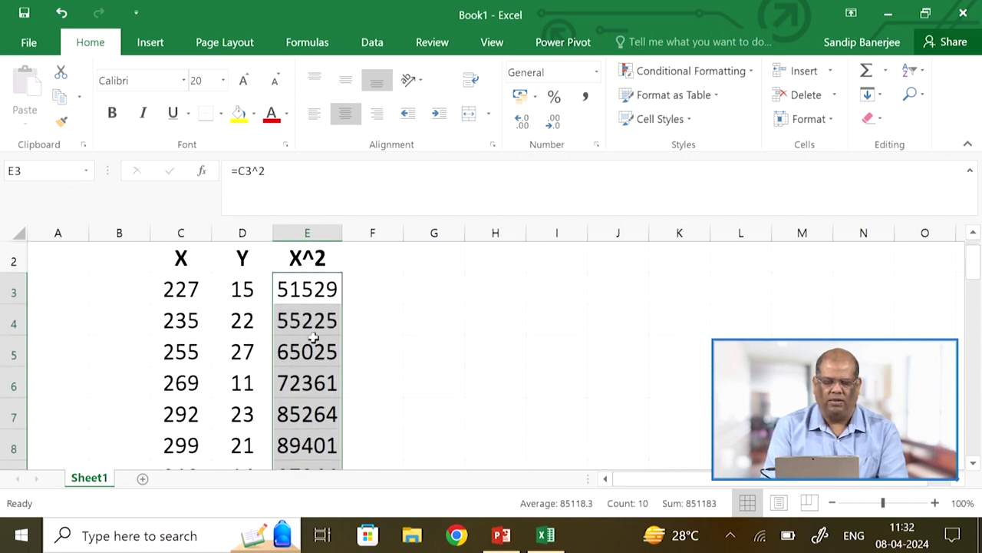
scroll(351, 373, "down", 2)
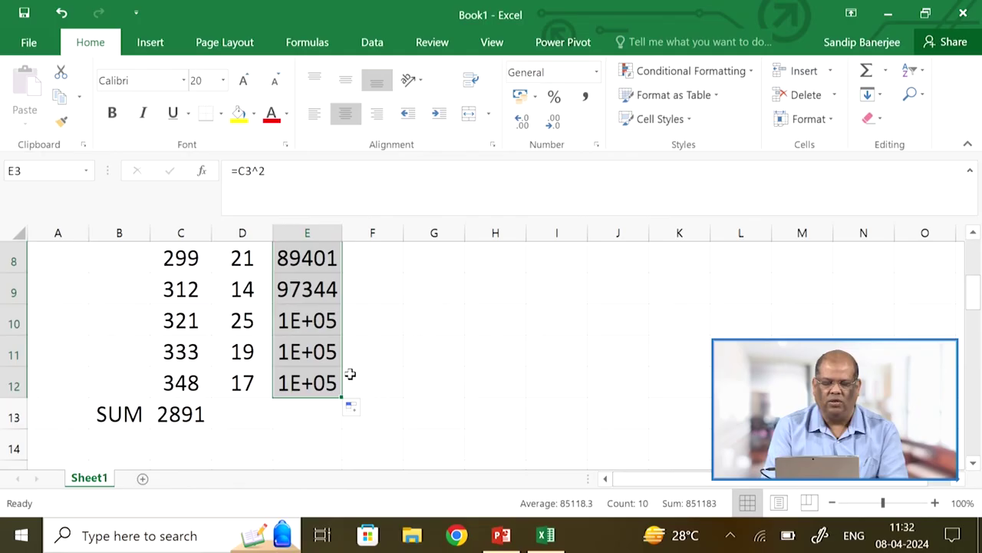
scroll(423, 351, "up", 2)
scroll(423, 350, "down", 1)
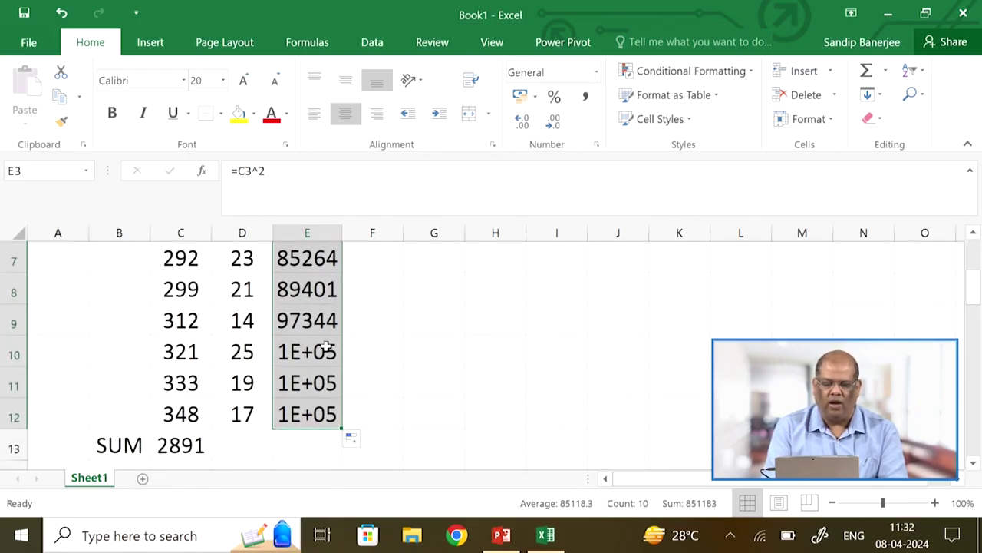
scroll(376, 355, "up", 2)
Step: Widen column E to about 9.54 so all squares display
left_click_drag(342, 233, 380, 233)
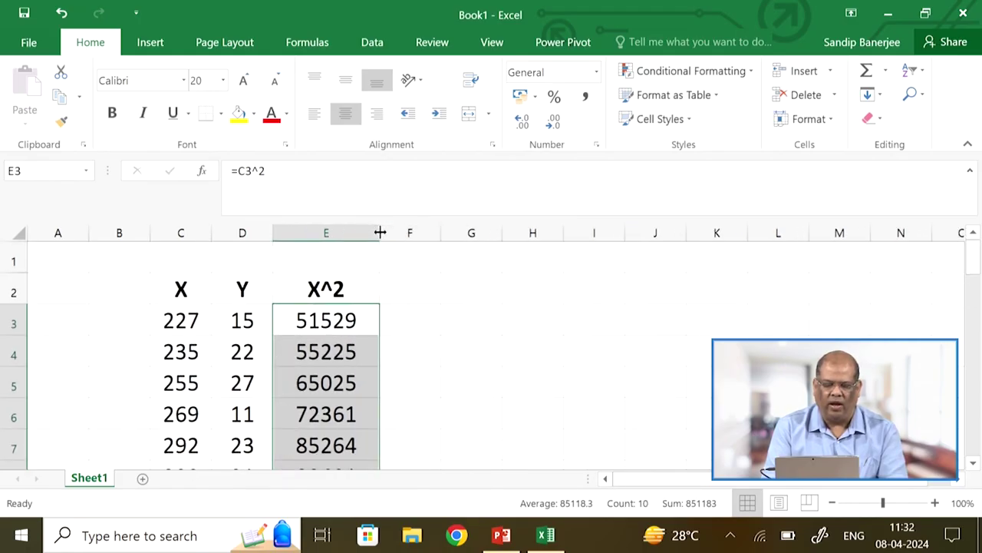
scroll(438, 386, "down", 2)
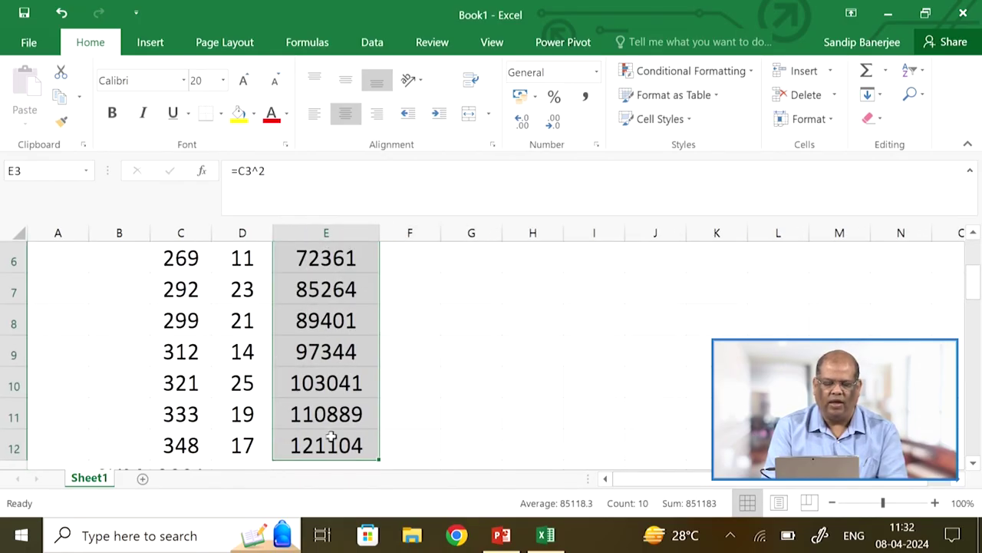
scroll(492, 348, "up", 2)
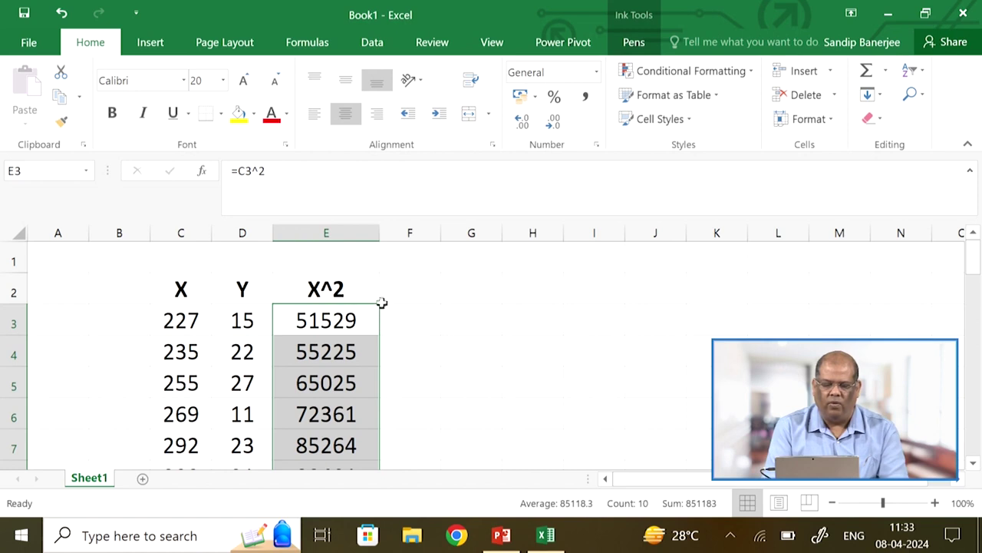
mouse_move(378, 229)
left_mouse_down()
mouse_move(340, 233)
mouse_move(380, 233)
left_mouse_up()
scroll(469, 379, "down", 2)
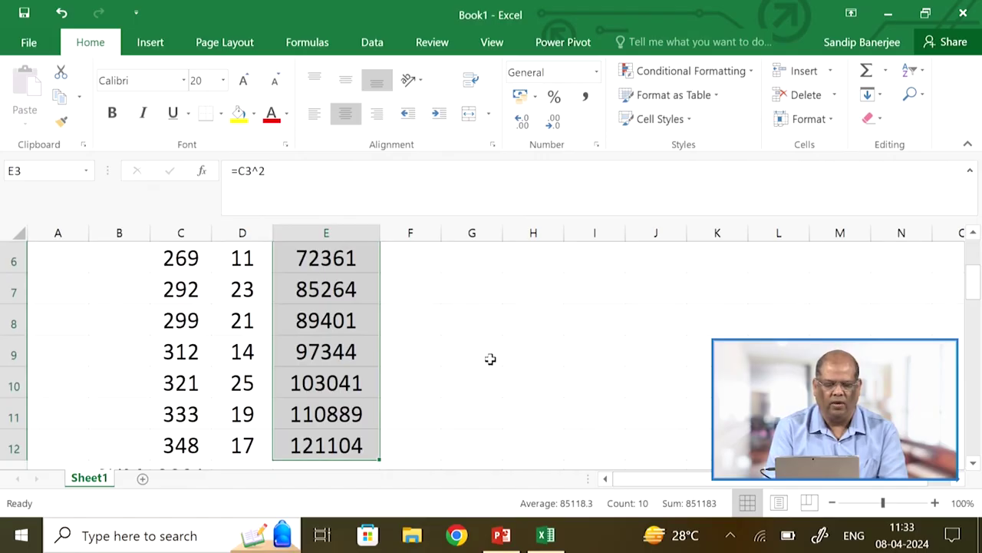
scroll(490, 358, "up", 2)
left_click(425, 249)
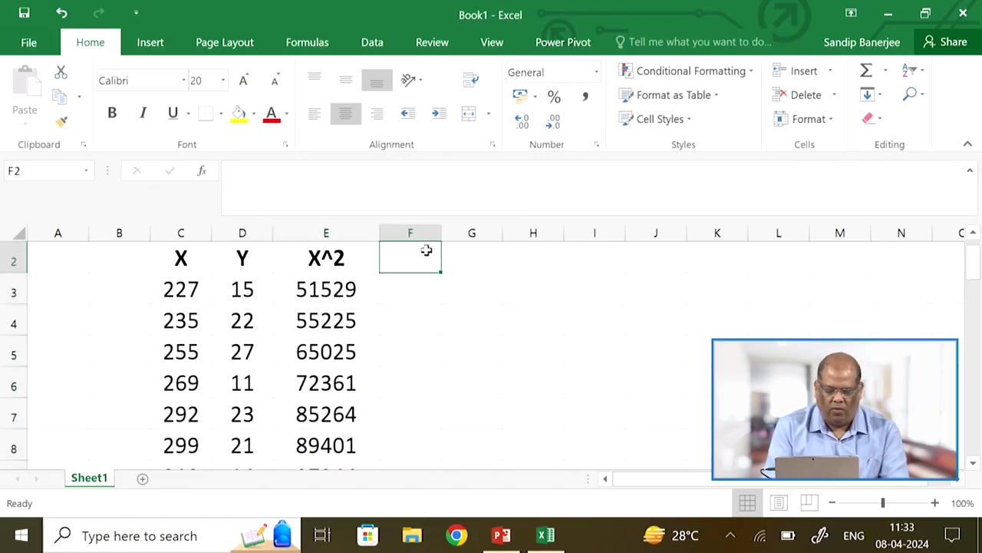
Step: Head column F 'X^2*Y' and enter =C3^2*D3 in F3
type("X^2*Y")
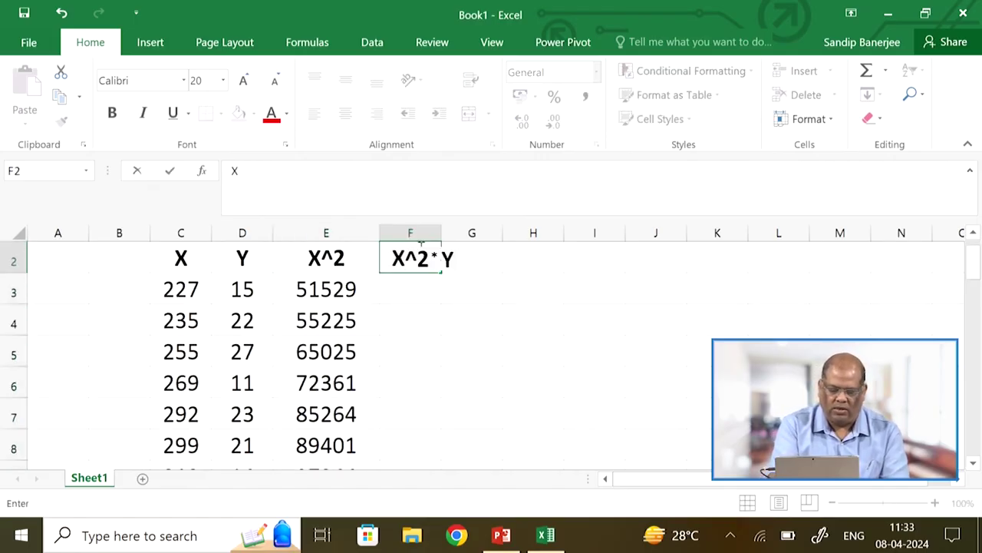
type("^")
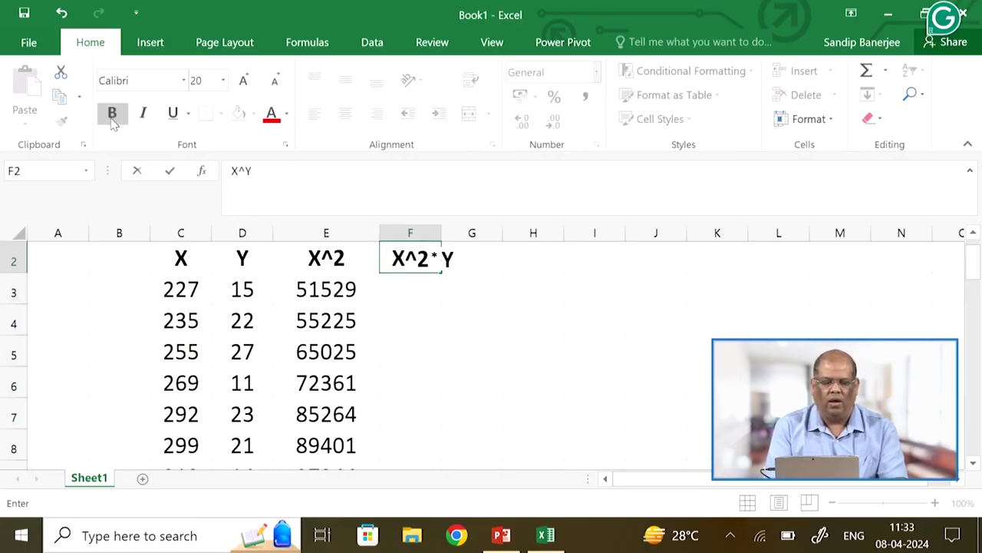
left_click(483, 314)
left_click(410, 259)
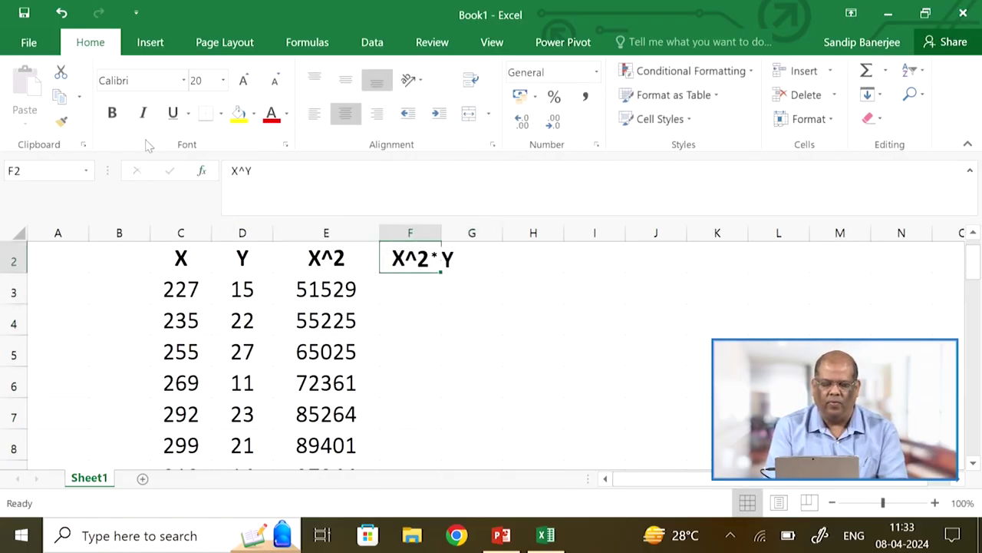
left_click(398, 284)
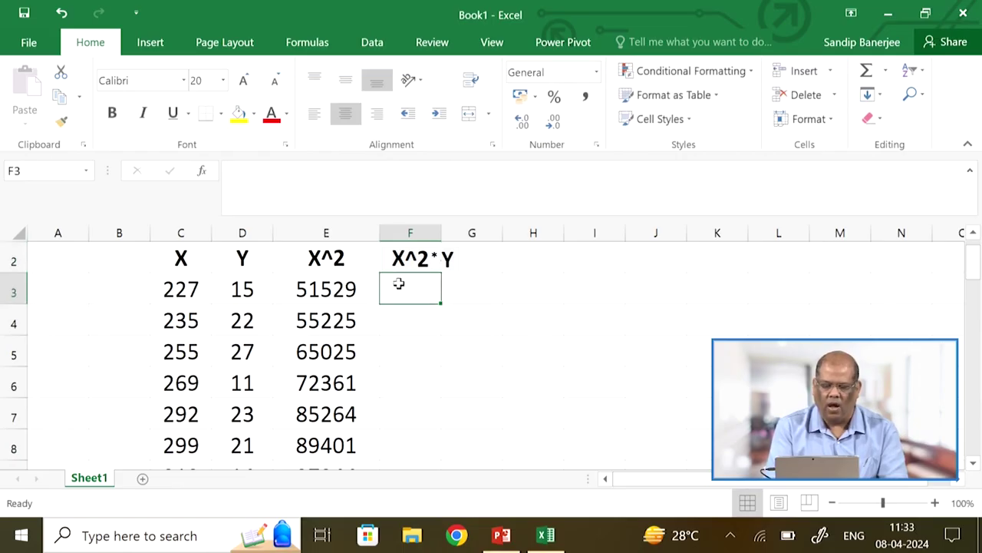
type("=")
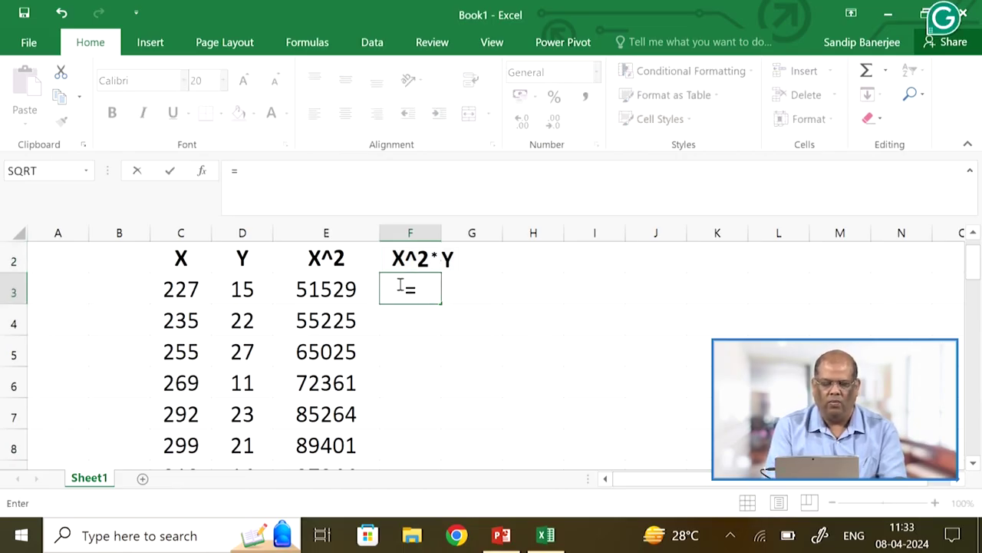
left_click(184, 285)
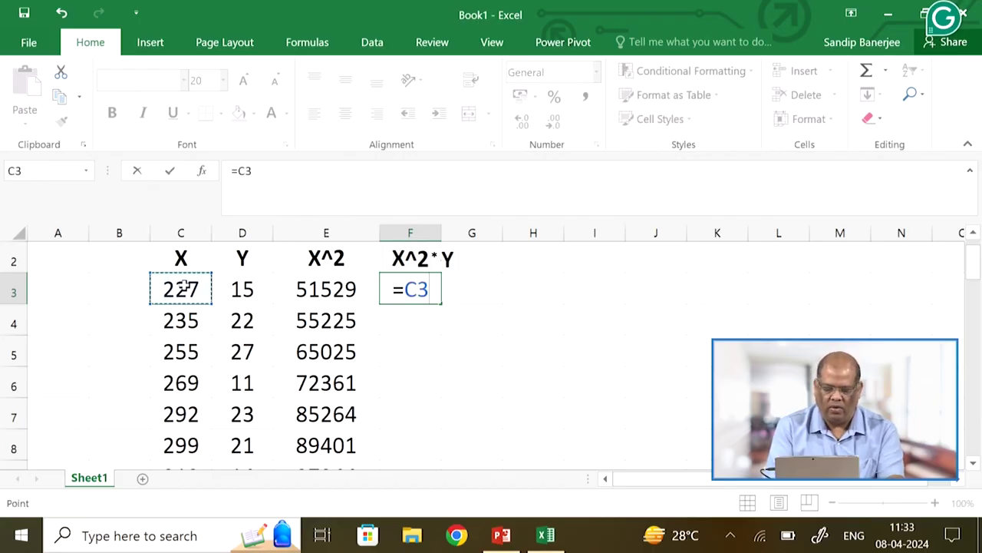
type("^")
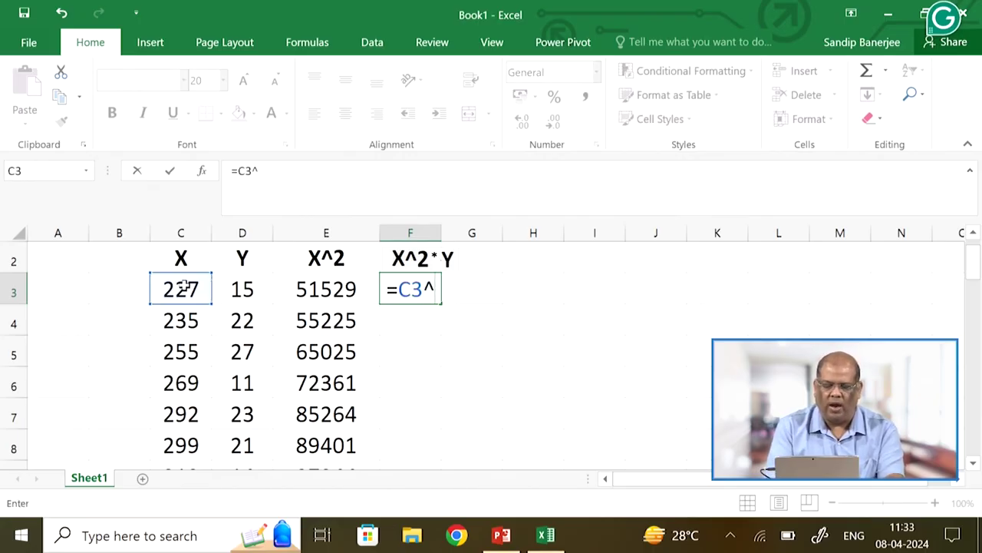
type("2")
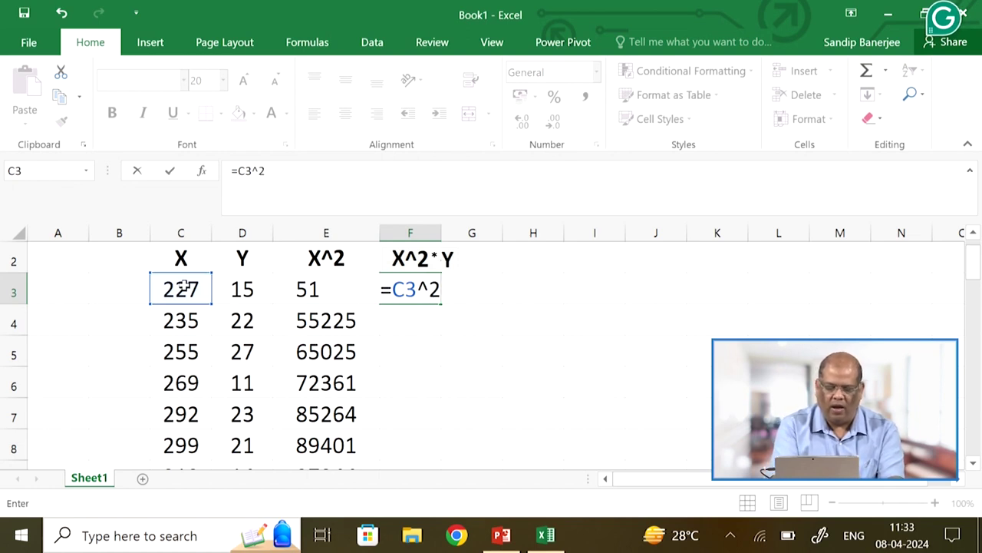
type("*")
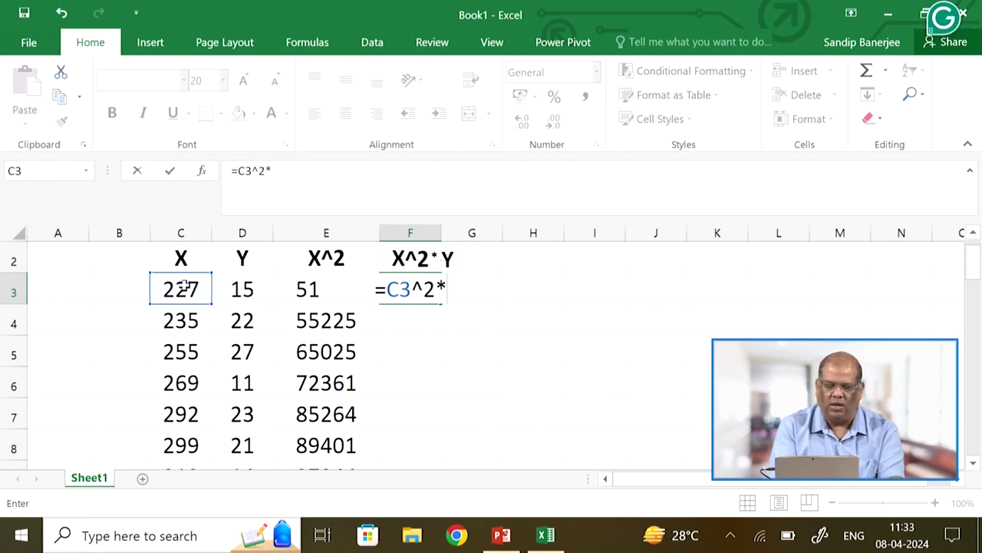
left_click(259, 289)
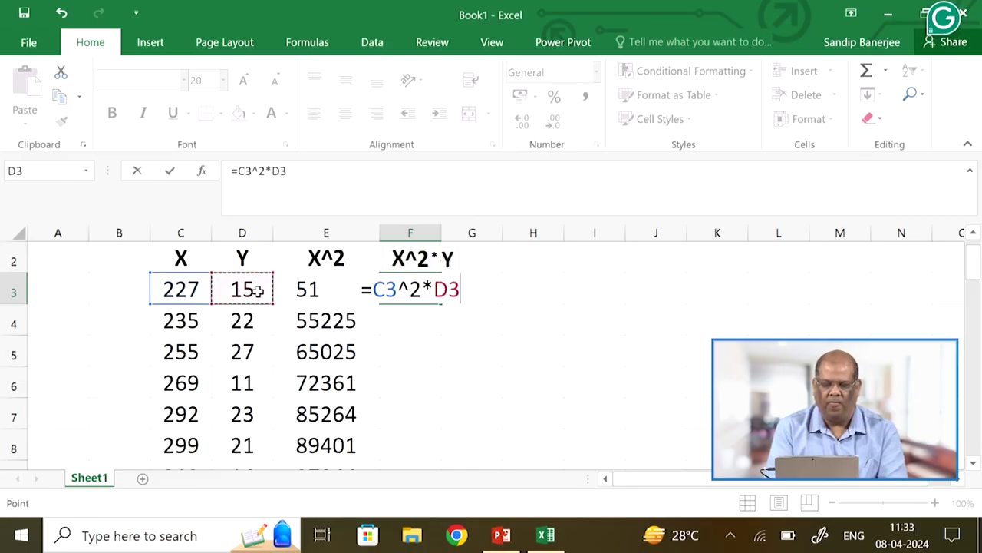
key("Return")
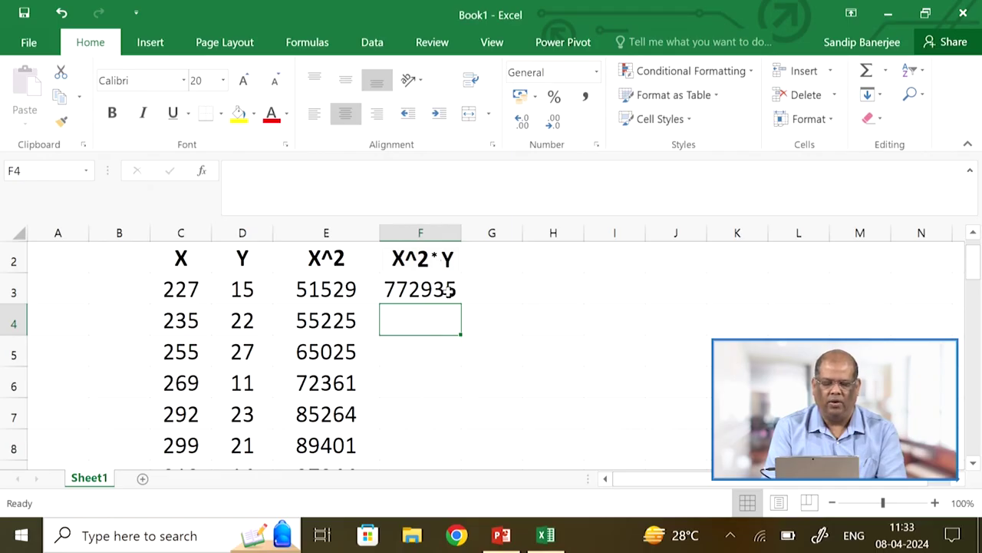
left_click(422, 290)
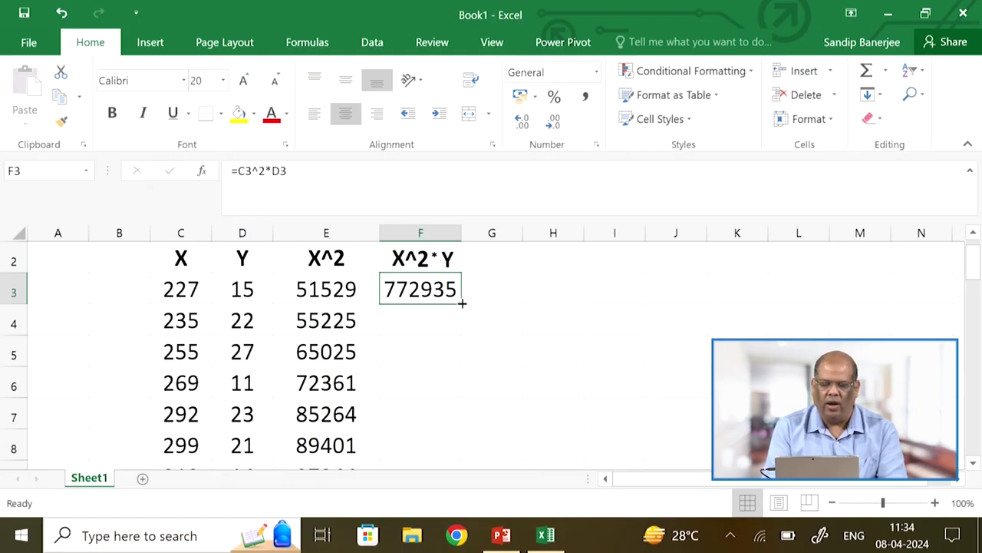
Step: Fill =C3^2*D3 down to F12 and widen column F to about 18
left_click_drag(462, 303, 456, 398)
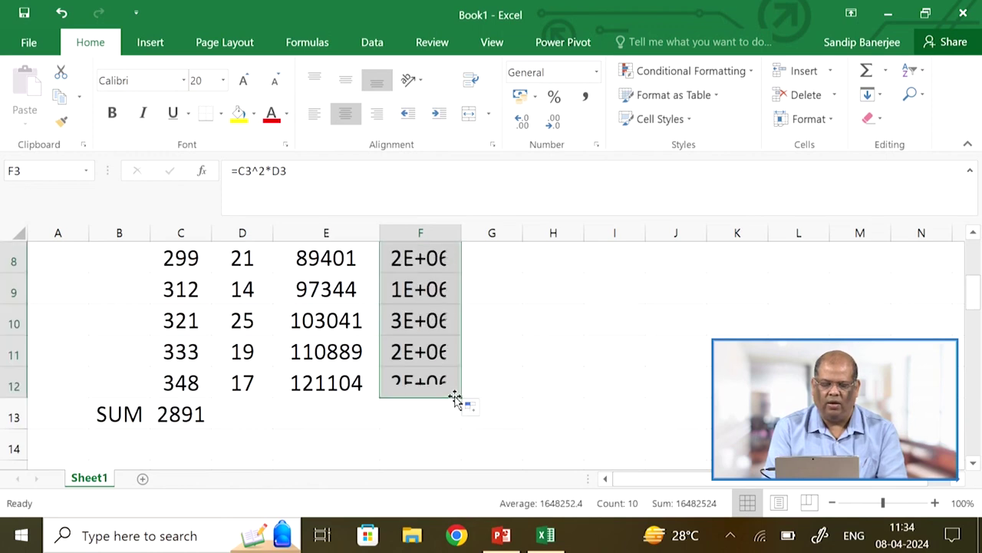
scroll(599, 332, "up", 2)
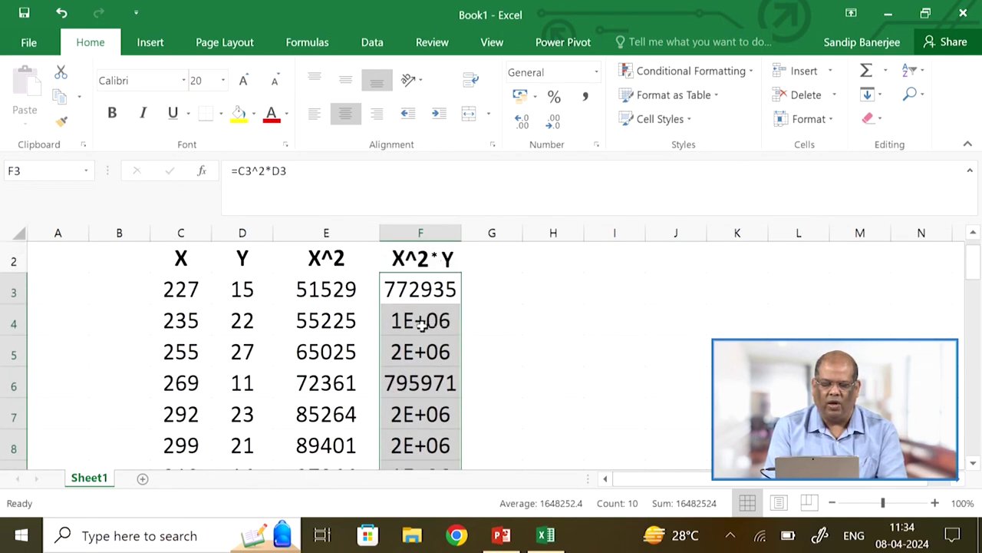
left_click_drag(460, 233, 503, 233)
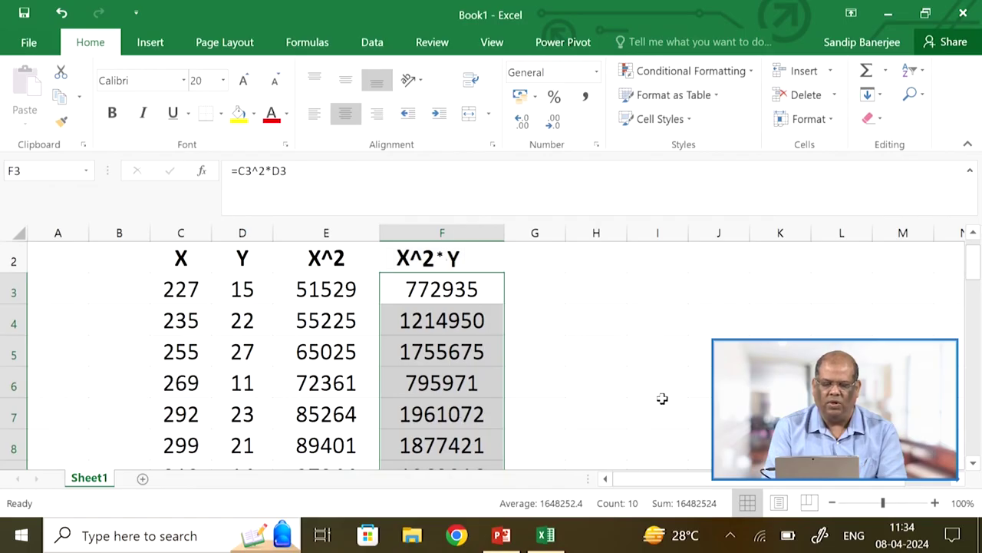
scroll(662, 398, "down", 2)
scroll(663, 398, "down", 2)
scroll(662, 398, "up", 3)
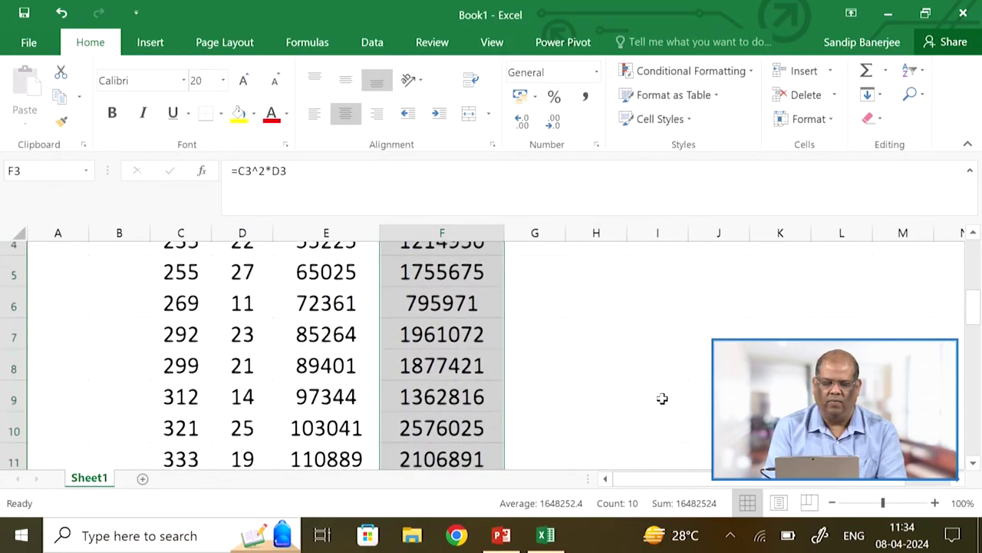
scroll(611, 384, "down", 2)
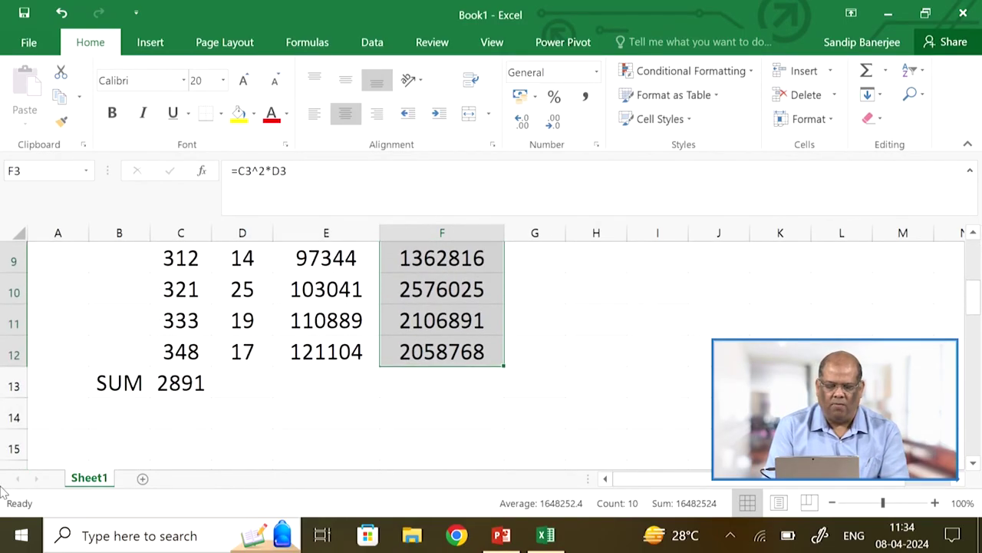
Step: Label B14 as MEAN and widen column B slightly to fit it
left_click(128, 420)
type("MEAN")
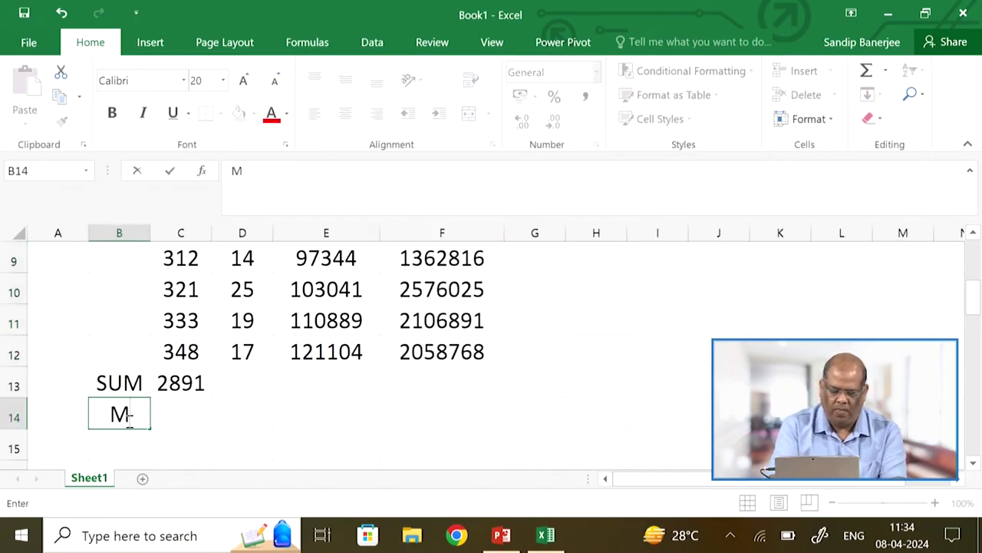
left_click(364, 441)
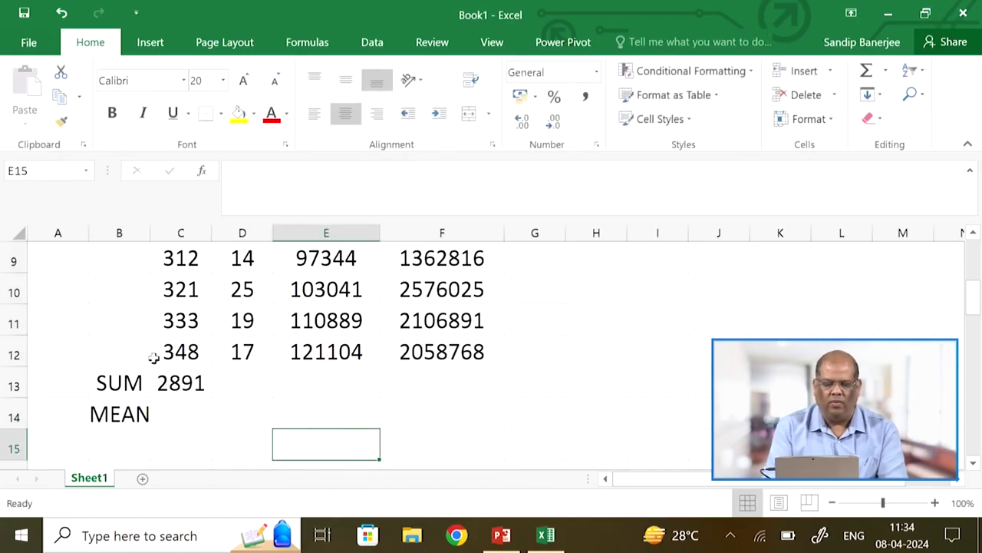
left_click_drag(152, 233, 160, 233)
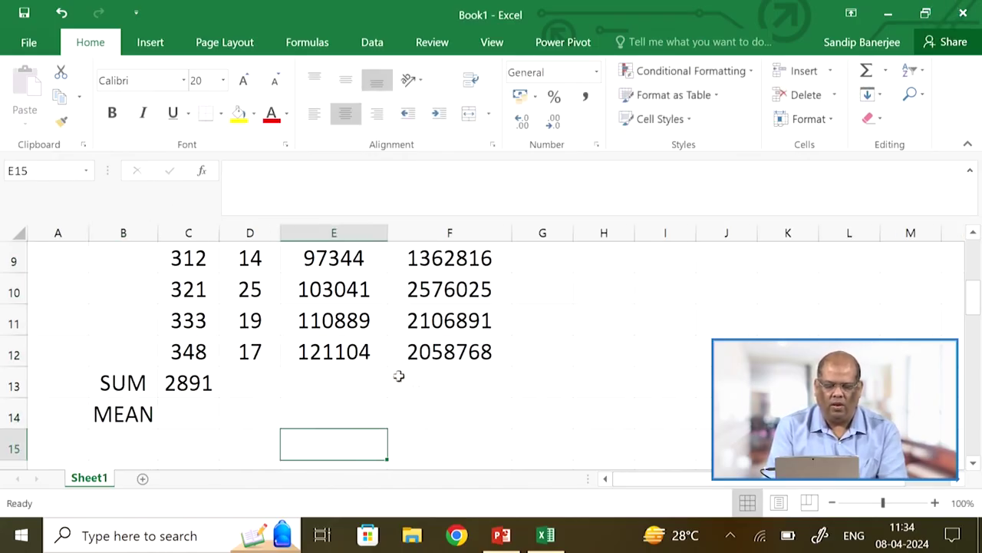
scroll(465, 402, "up", 1)
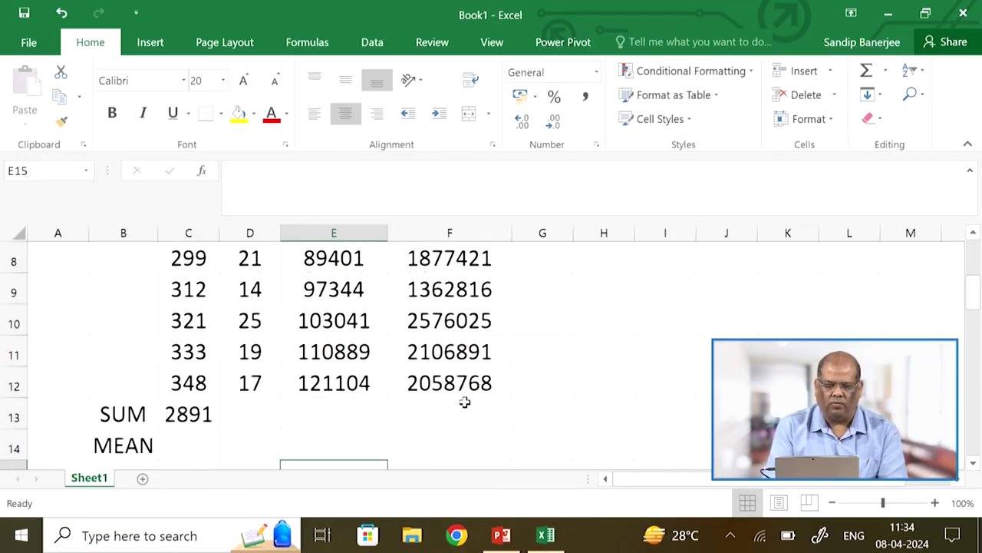
scroll(464, 402, "up", 3)
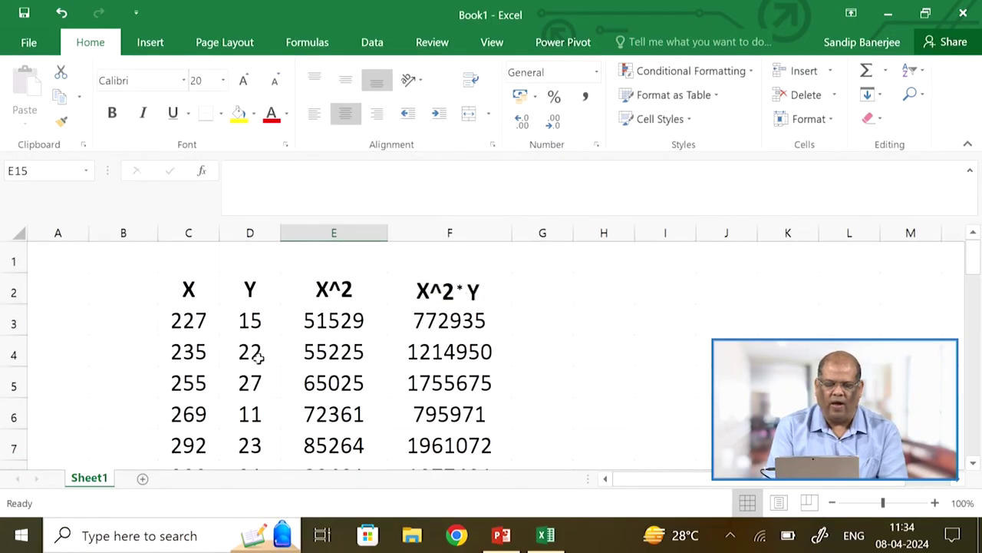
scroll(565, 365, "down", 3)
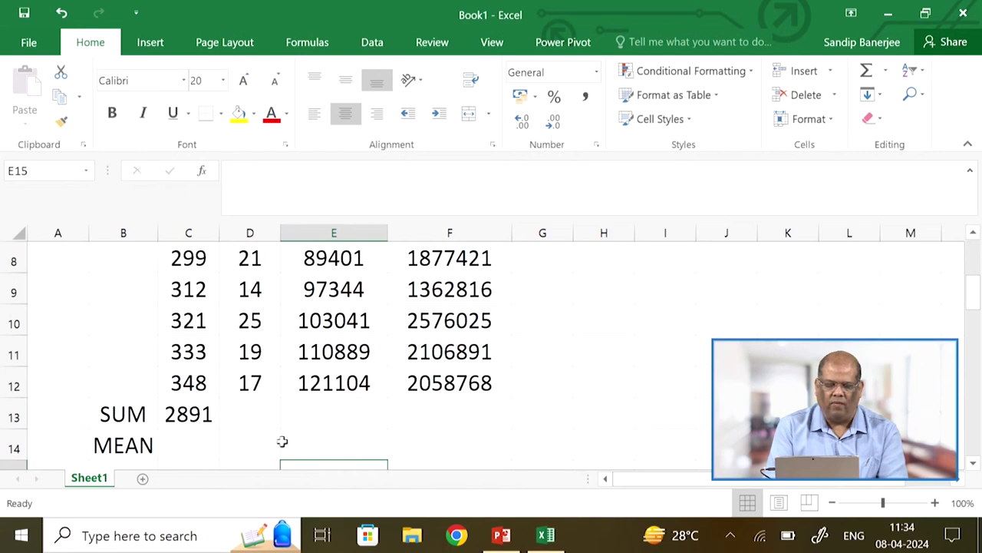
Step: Start a formula with = in D14 for the mean of Y
left_click(247, 446)
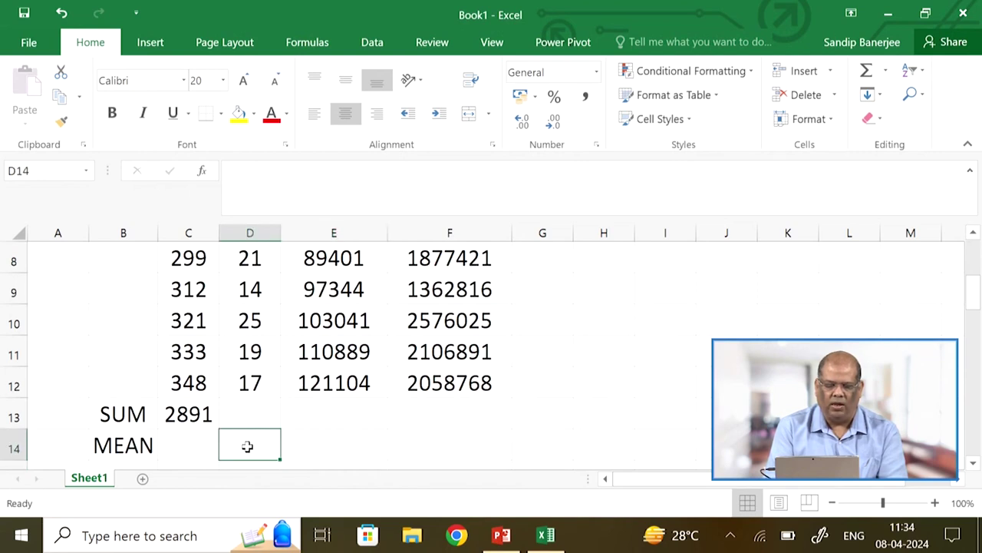
type("=")
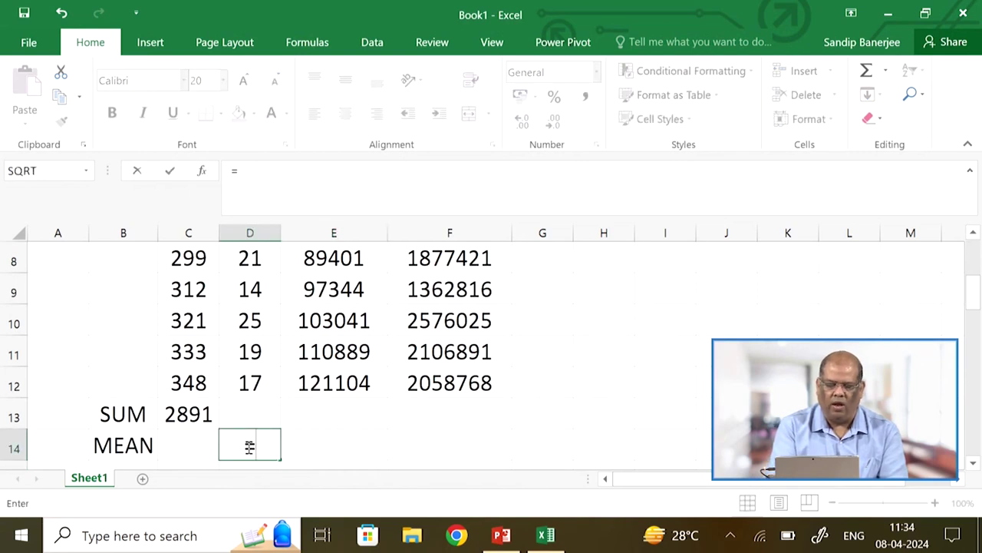
left_click(274, 170)
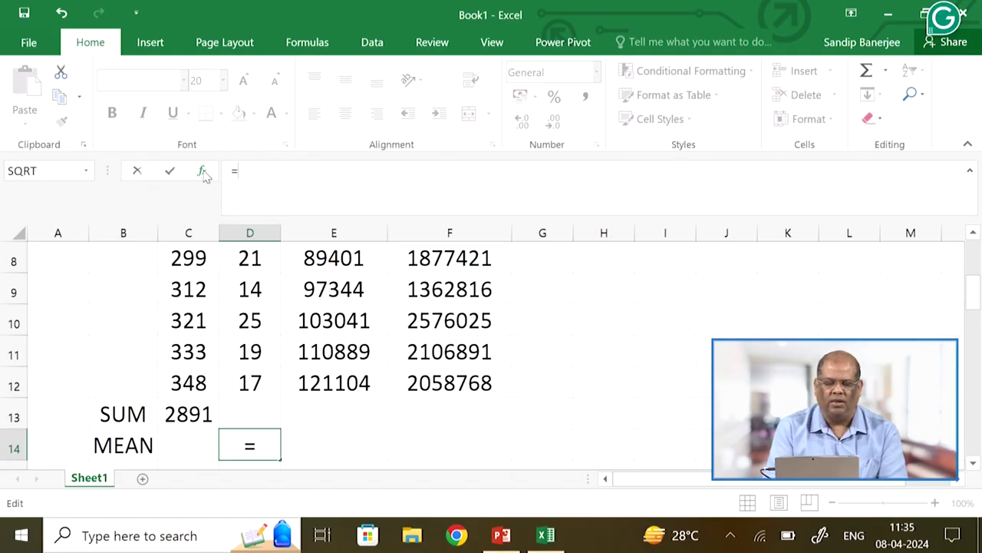
Step: Search the function list for Average and choose AVERAGE for D14
left_click(203, 172)
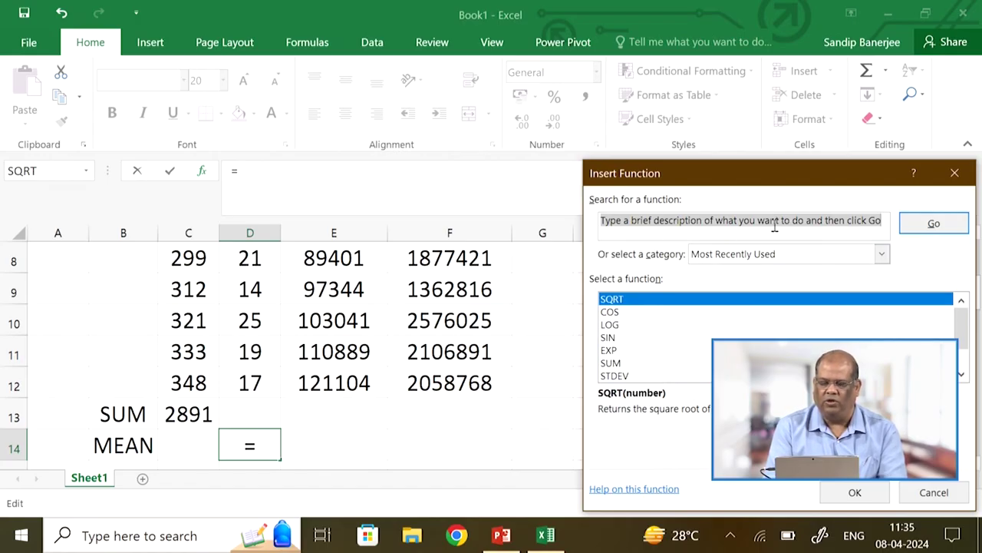
type("MEAN")
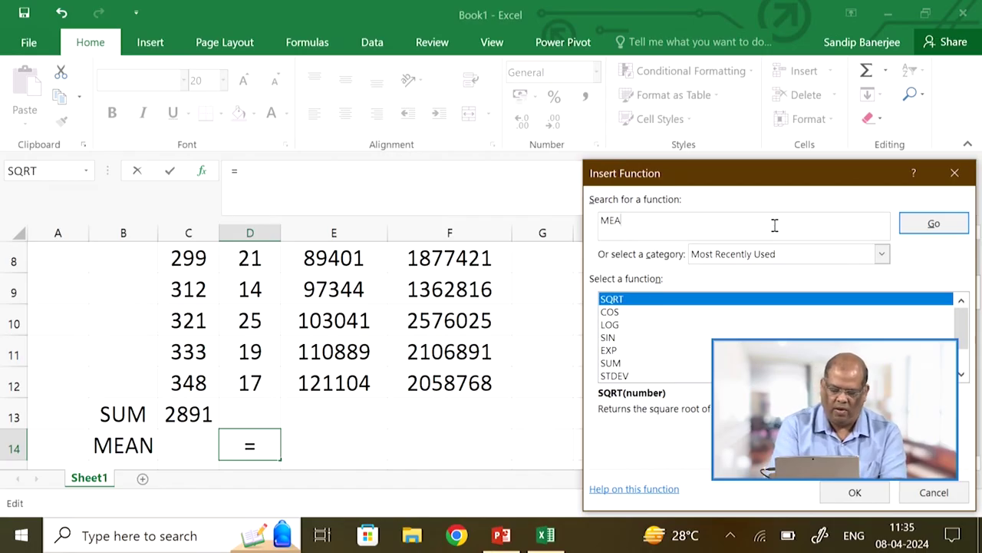
left_click(935, 229)
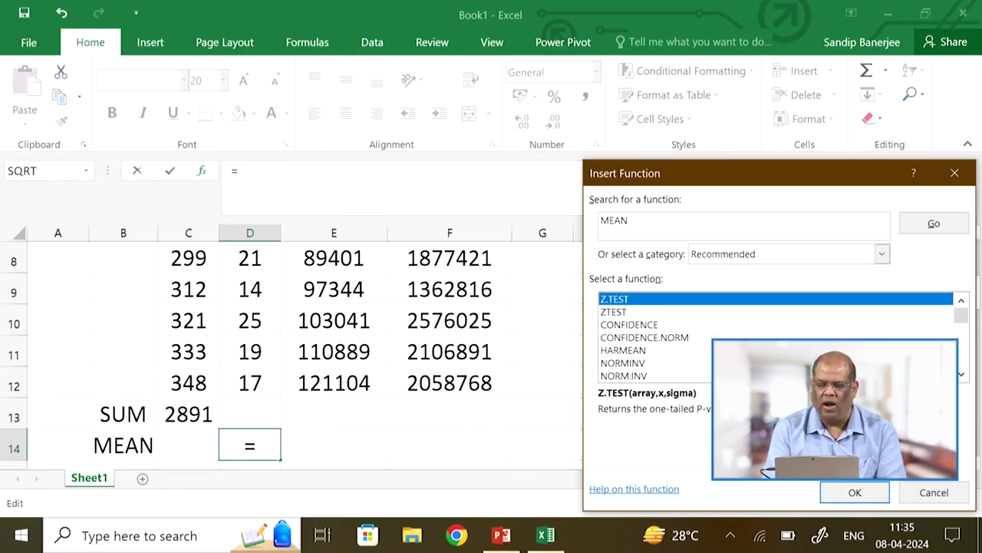
left_click(633, 217)
key("BackSpace")
key("BackSpace")
key("BackSpace")
key("BackSpace")
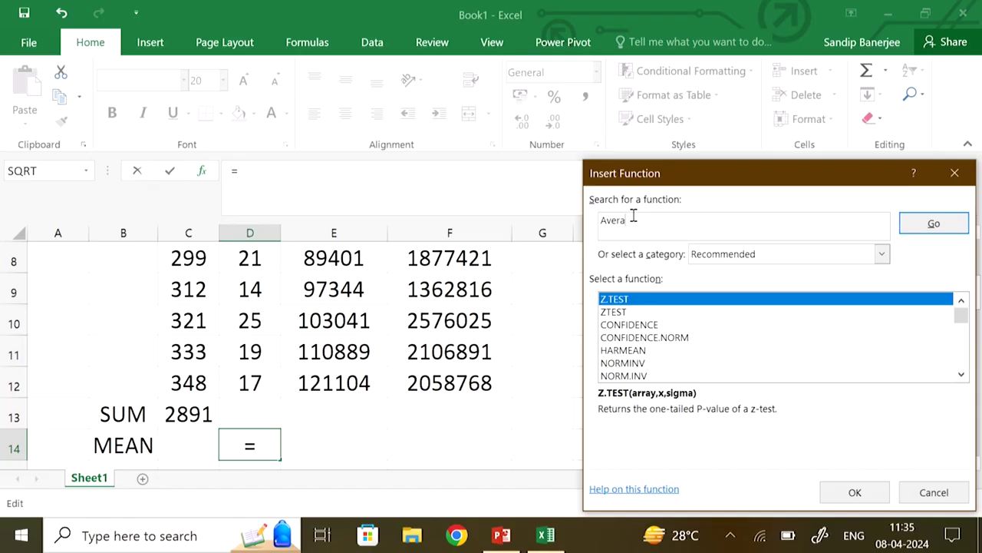
left_click(952, 224)
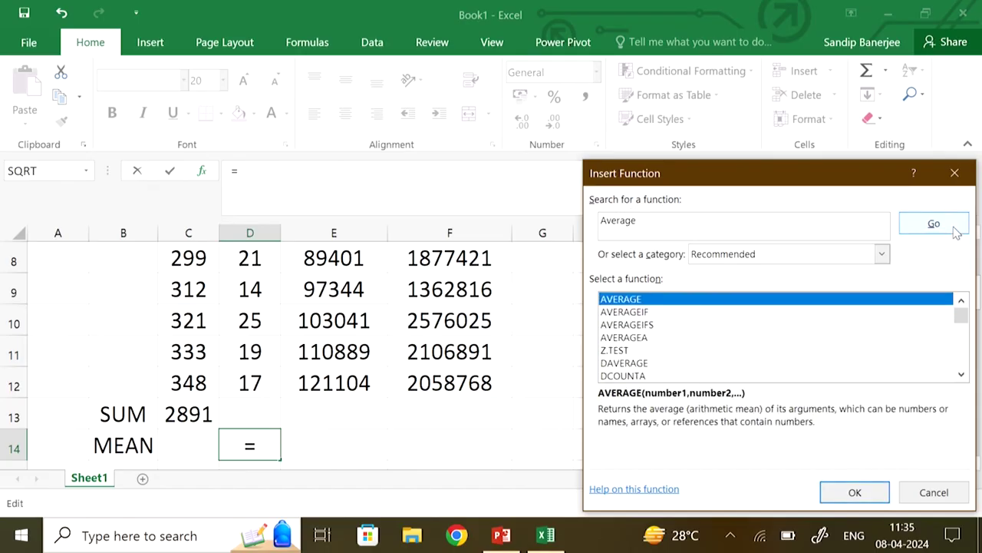
double_click(630, 300)
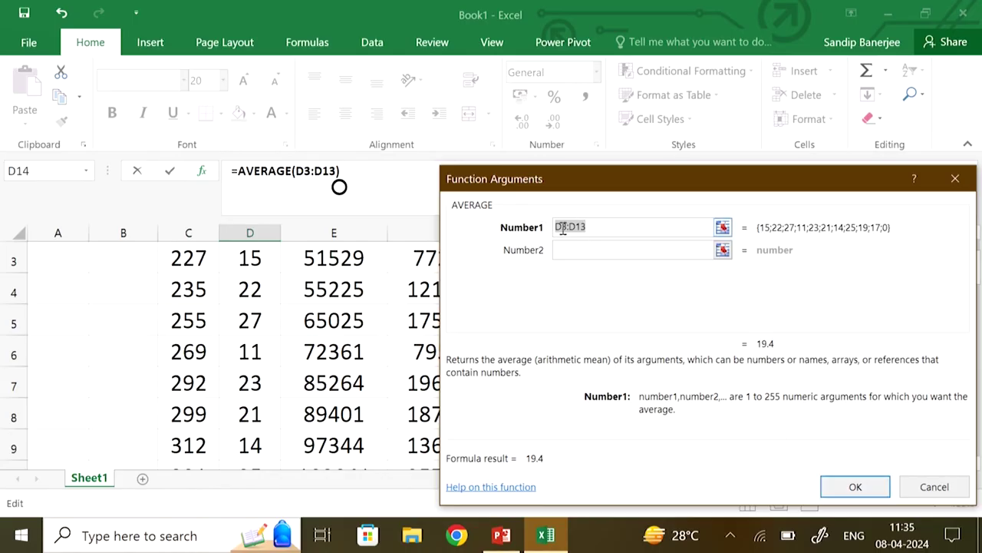
Step: Set the AVERAGE range to D3:D12, giving a Y mean of 19.4
scroll(261, 345, "up", 1)
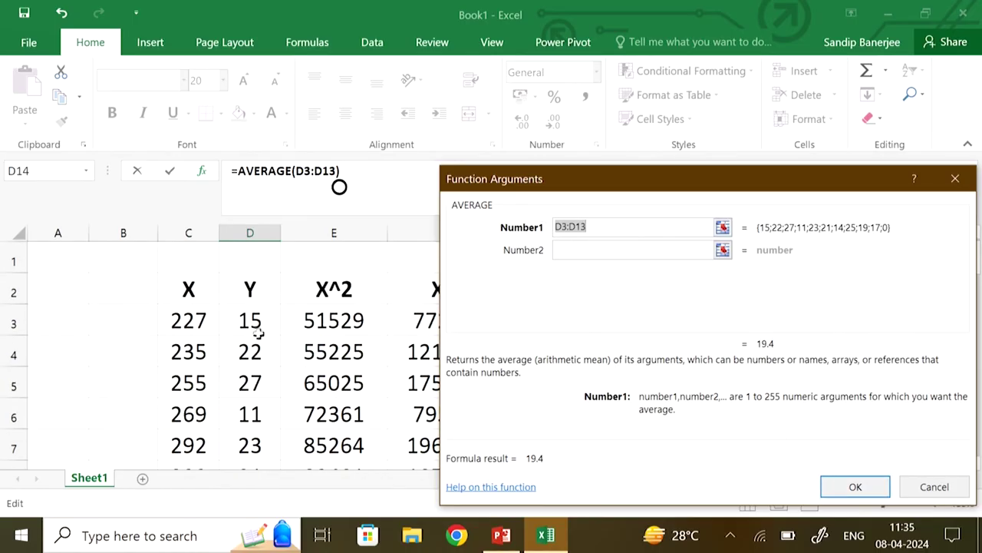
left_click(254, 322)
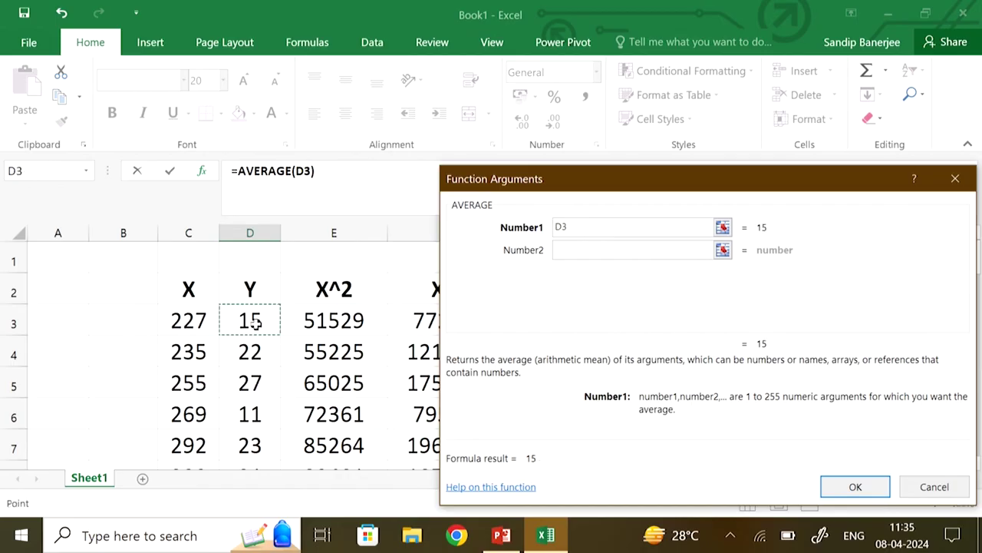
key("shift+Down")
key("shift+Down")
key("shift+Down")
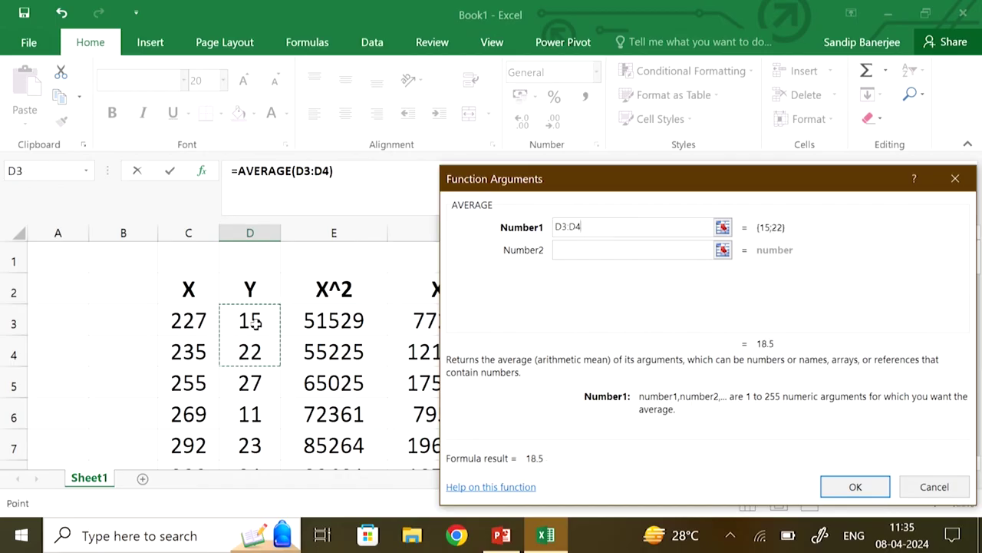
key("shift+Down")
key("shift+Down")
key("shift+Down")
key("shift+Down")
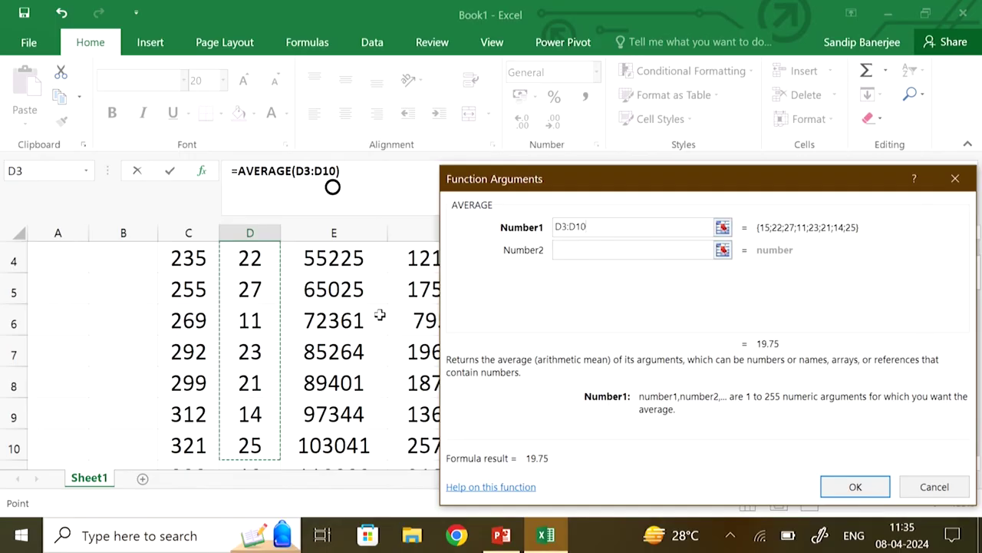
key("shift+Down")
key("shift+Down")
key("shift+Down")
key("shift+Up")
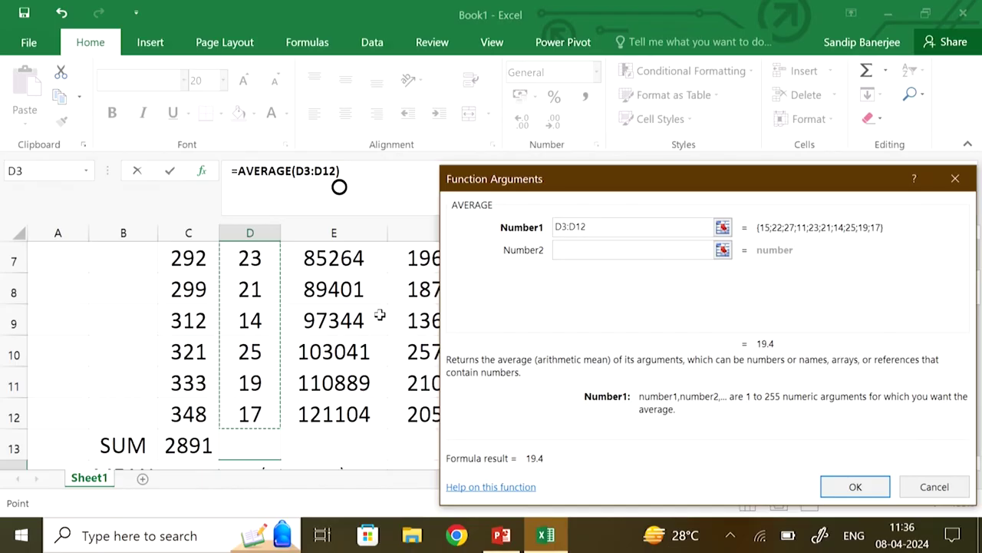
left_click(855, 488)
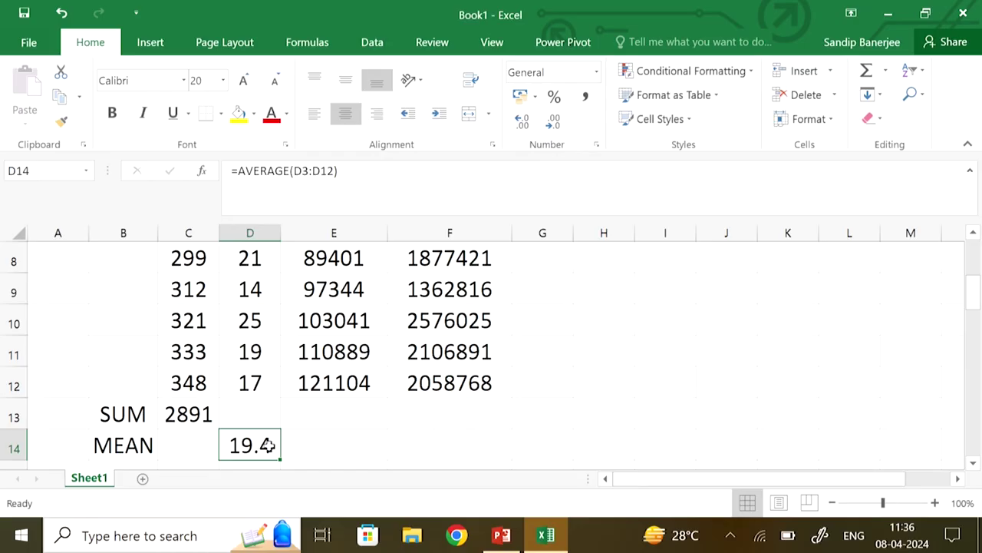
Step: Label B15 as VARIANCE and auto-fit column B to it
scroll(134, 386, "down", 1)
left_click(134, 386)
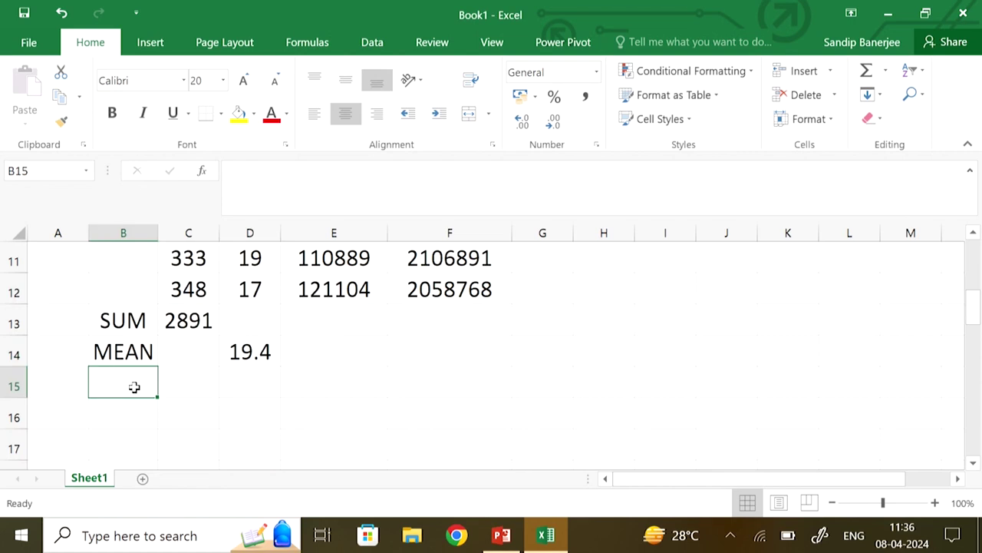
type("VAR")
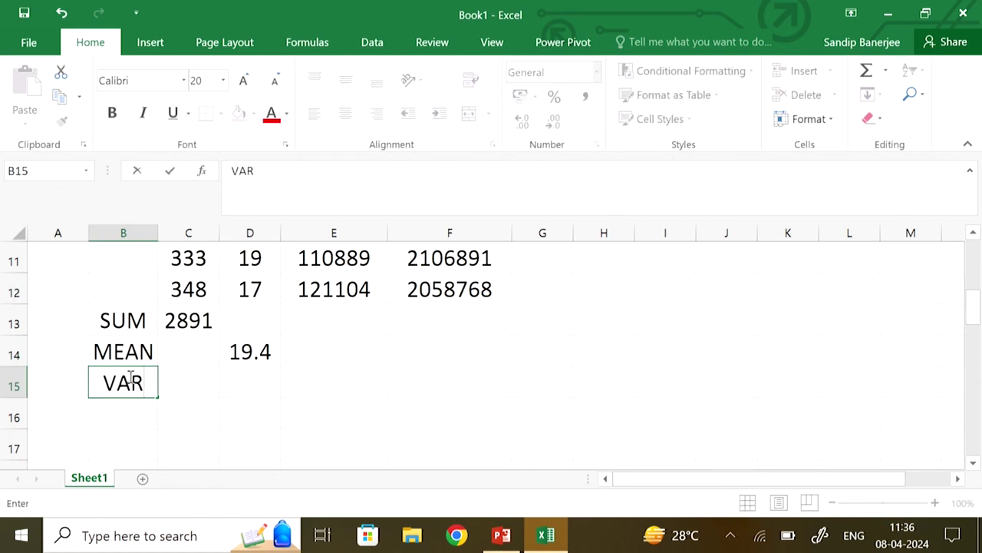
type("IANCE")
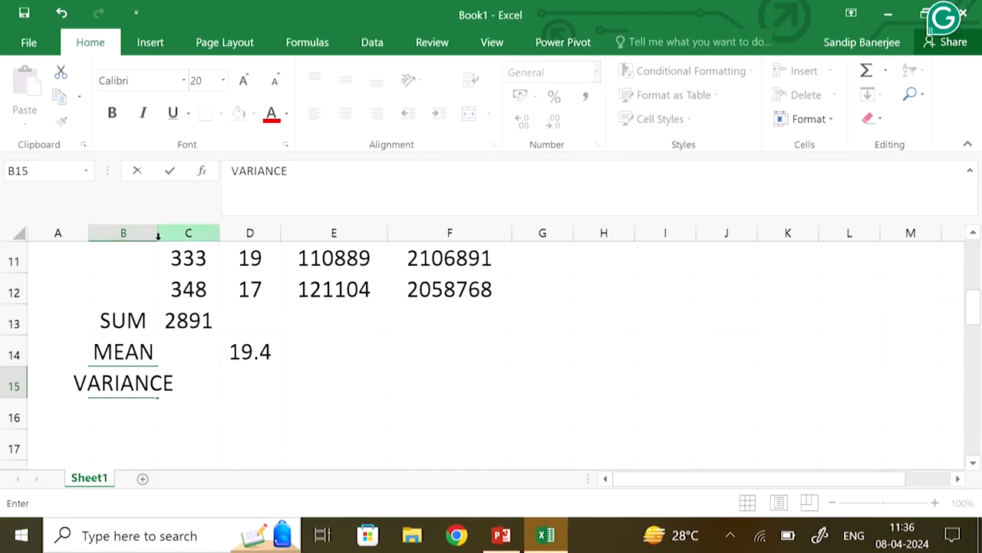
left_click(217, 419)
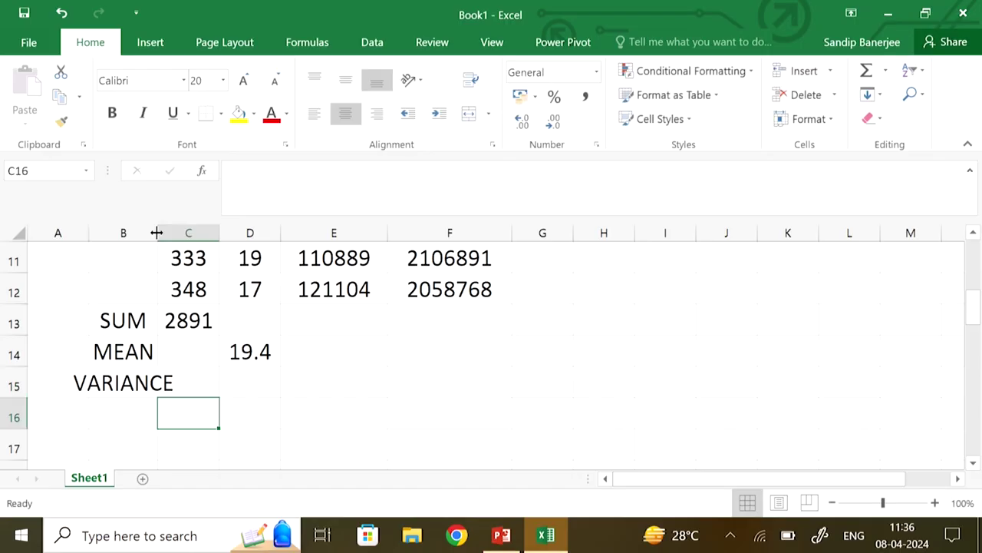
double_click(156, 232)
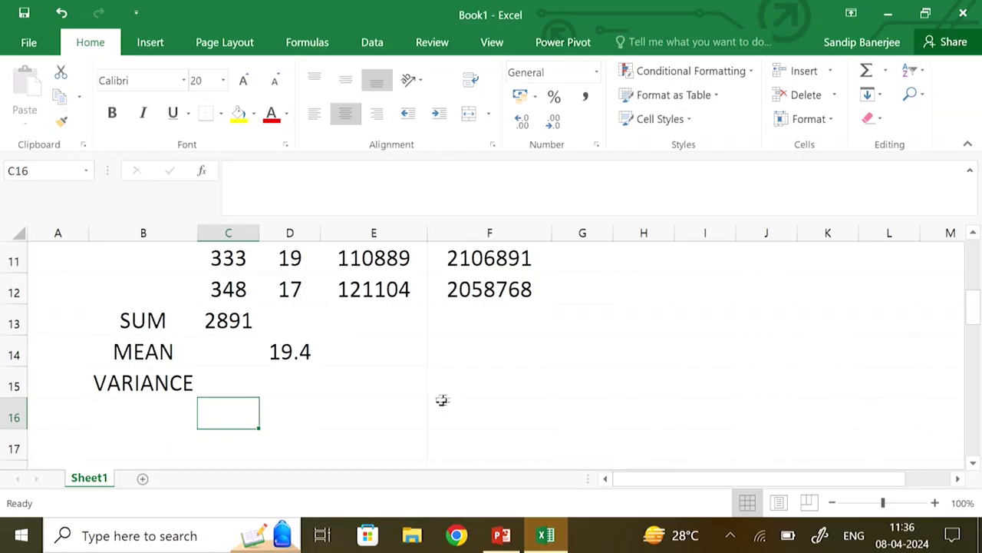
Step: Begin a formula with = in D15 for the variance
scroll(442, 400, "up", 1)
left_click(288, 448)
type("=")
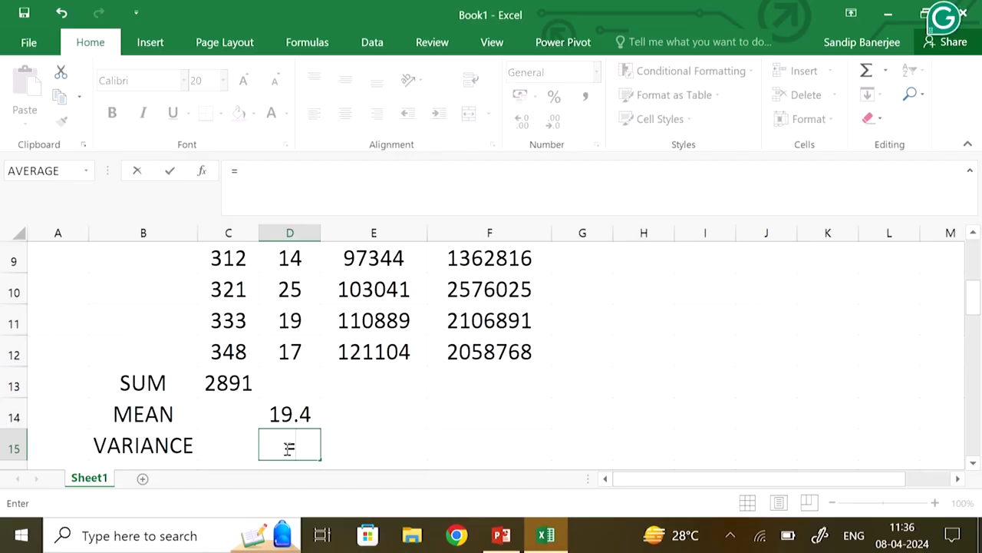
Step: Search the functions for V and choose VAR for D15
left_click(201, 171)
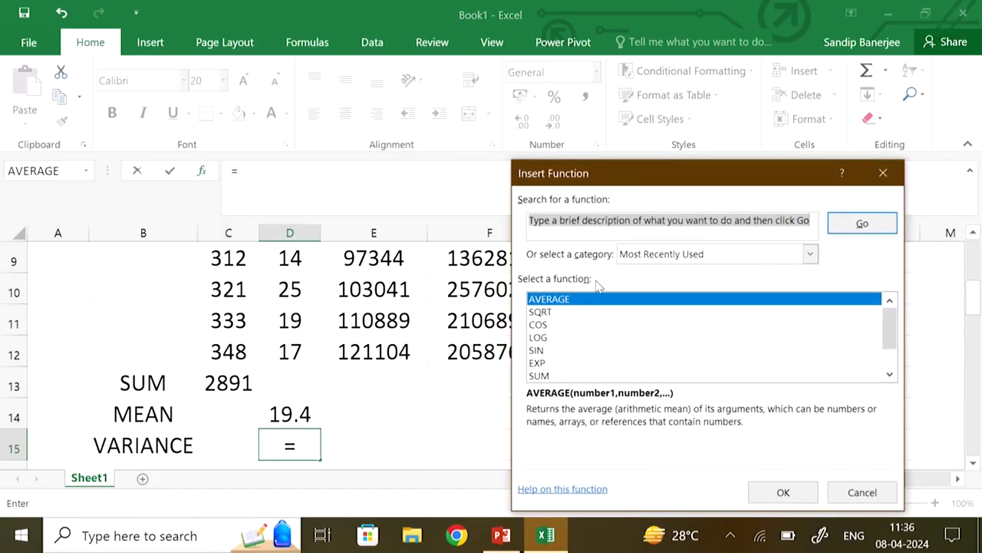
type("VAR")
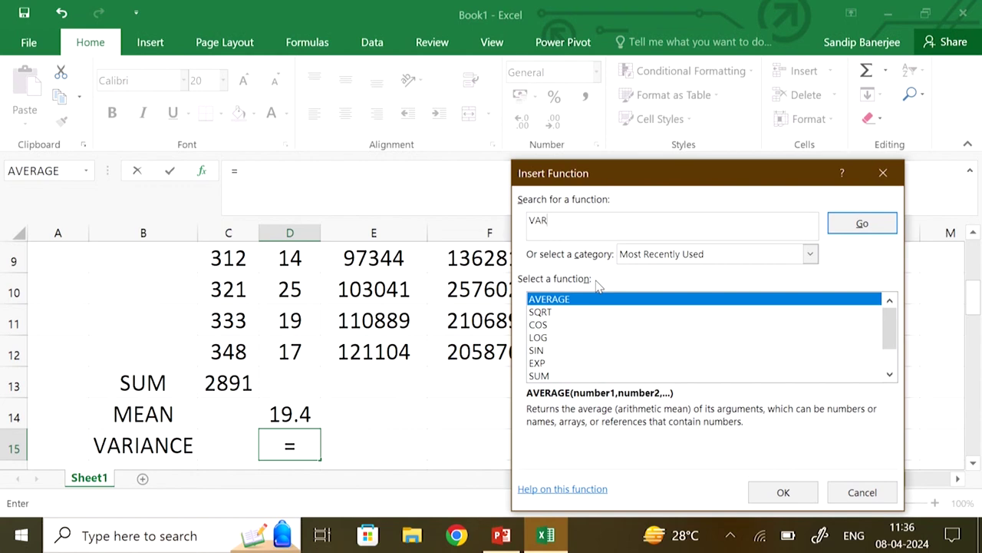
left_click(881, 229)
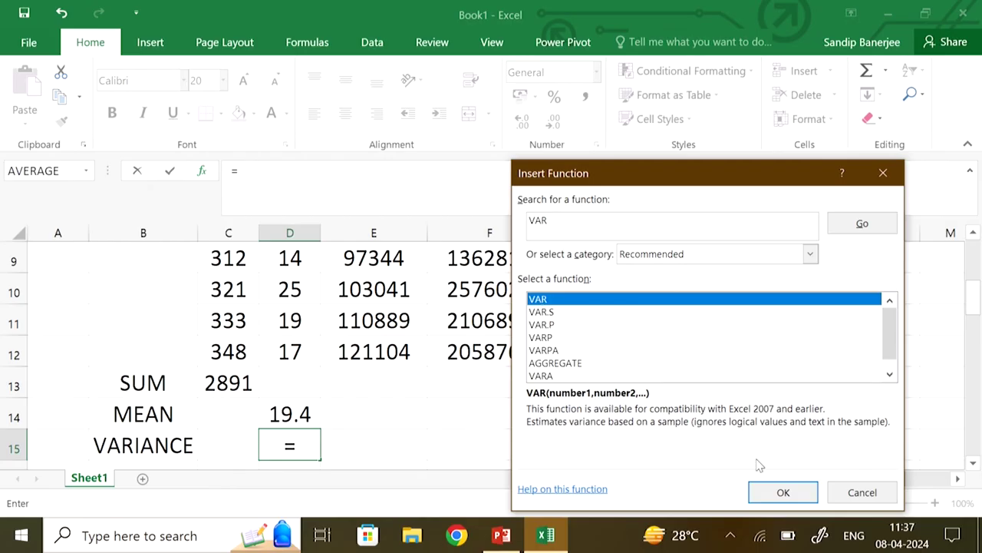
left_click(783, 493)
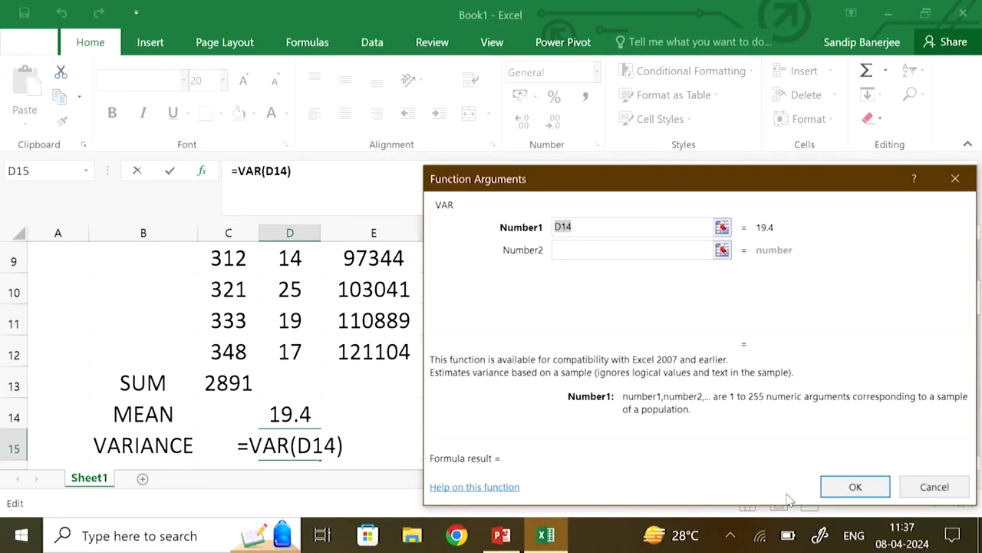
Step: Set VAR's range to D3:D12, showing a Y variance of 26.3
scroll(291, 315, "up", 3)
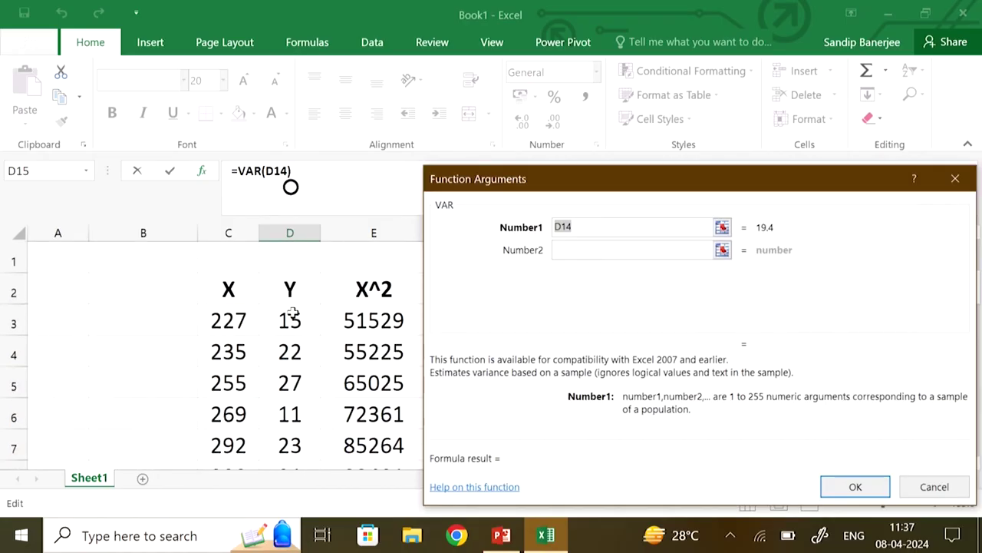
left_click(297, 322)
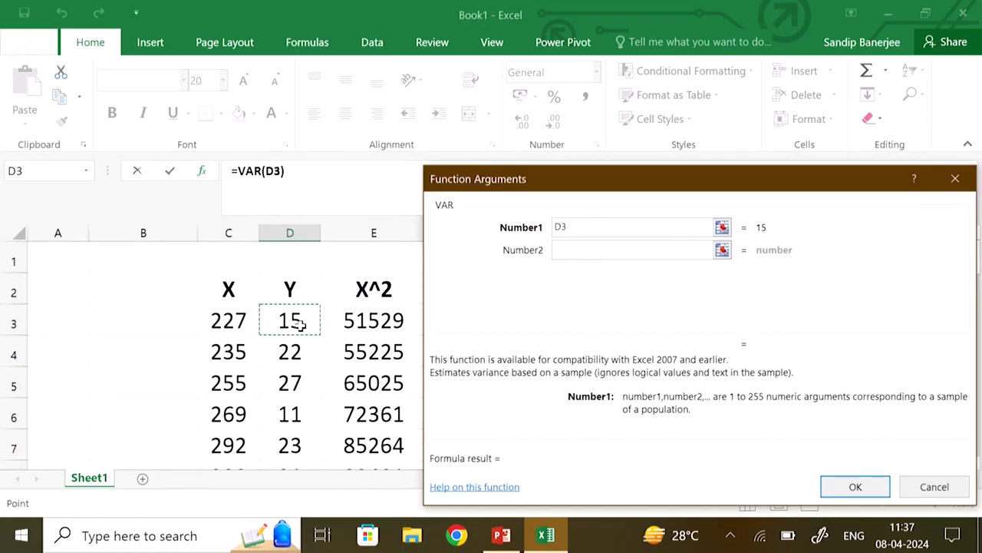
key("shift+Down")
key("shift+Down")
key("shift+Down")
key("shift+Down")
key("shift+Down")
key("shift+Down")
key("shift+Down")
key("shift+Down")
key("shift+Down")
key("shift+Down")
key("shift+Down")
key("shift+Up")
key("shift+Up")
key("shift+Up")
key("shift+Down")
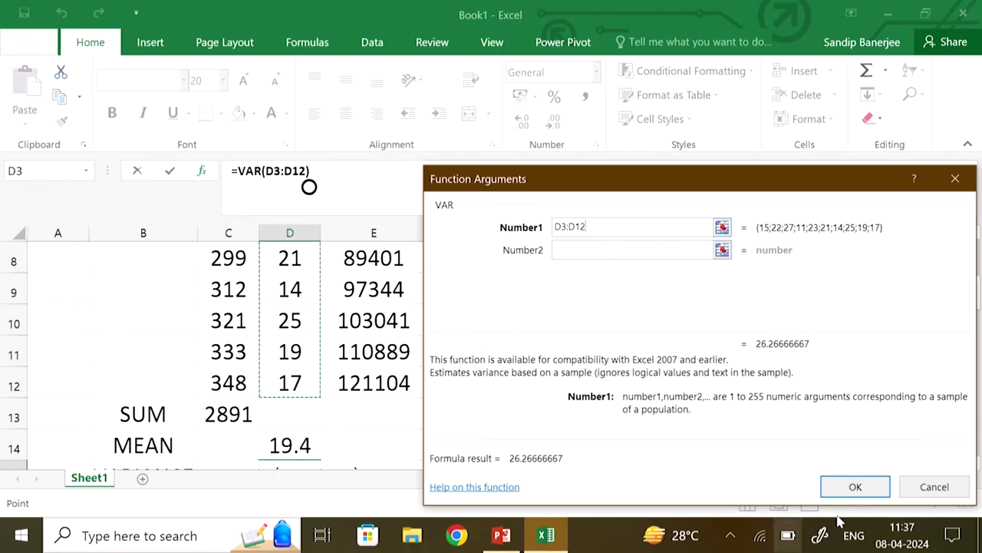
left_click(863, 488)
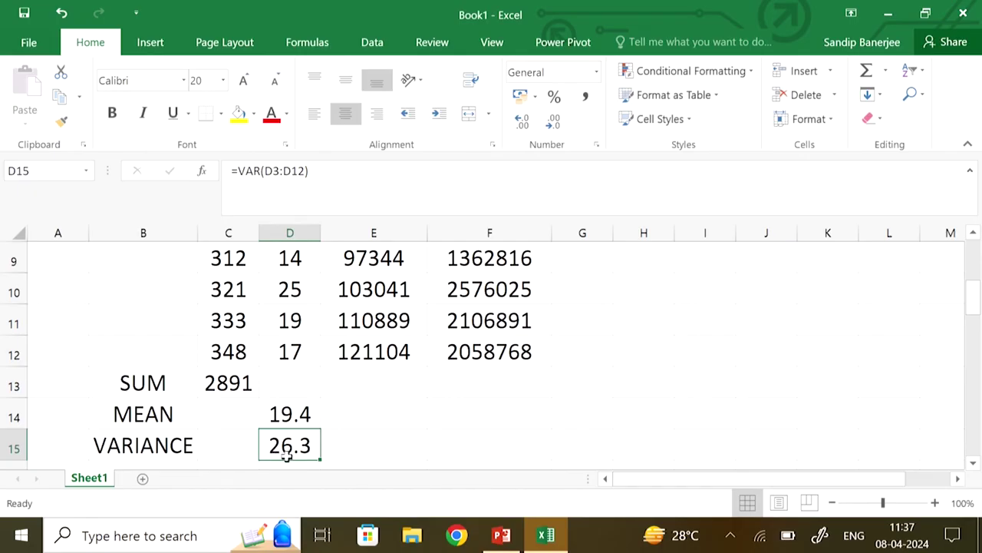
scroll(478, 429, "down", 1)
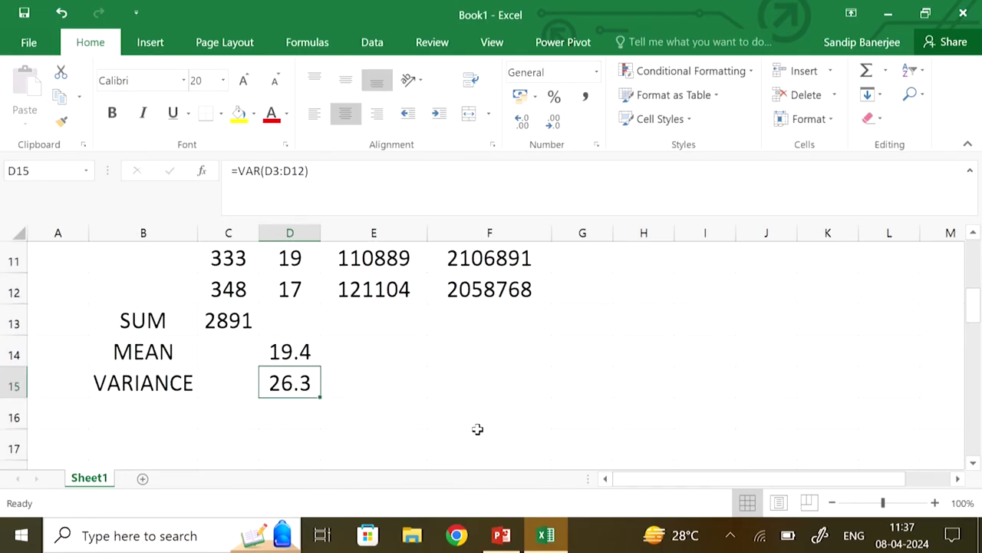
Step: Enter 'Standard Deviation' in B16, auto-fit column B to it, and select D16
left_click(161, 416)
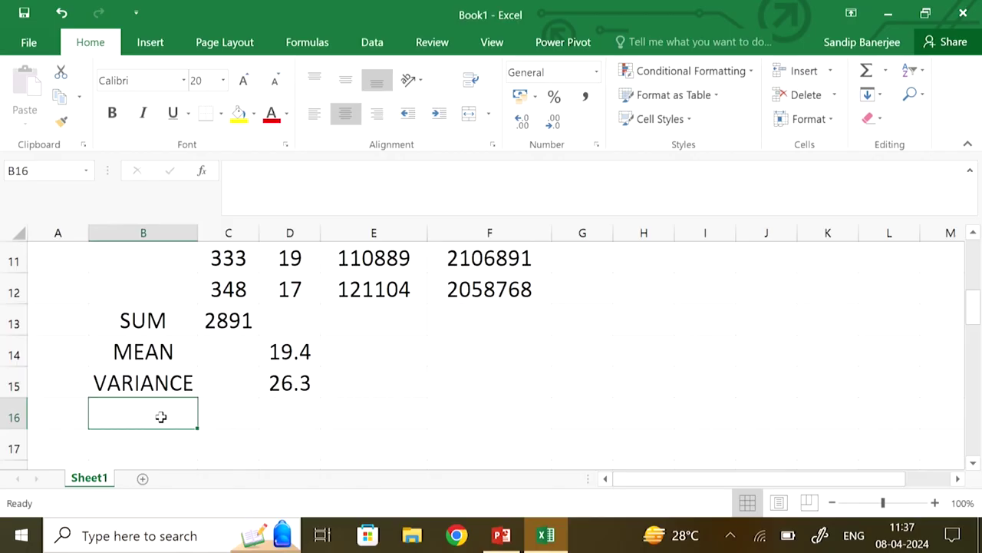
type("St")
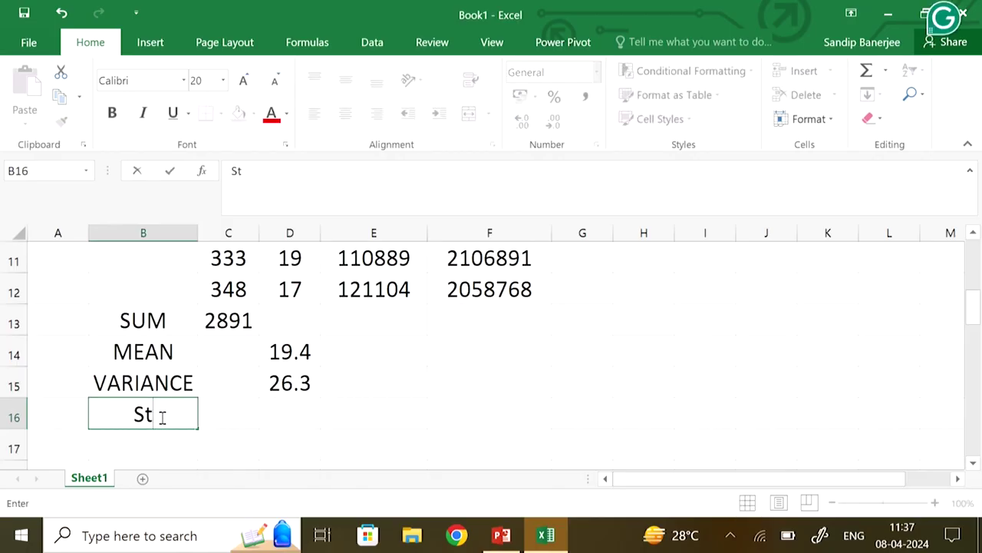
type("andard")
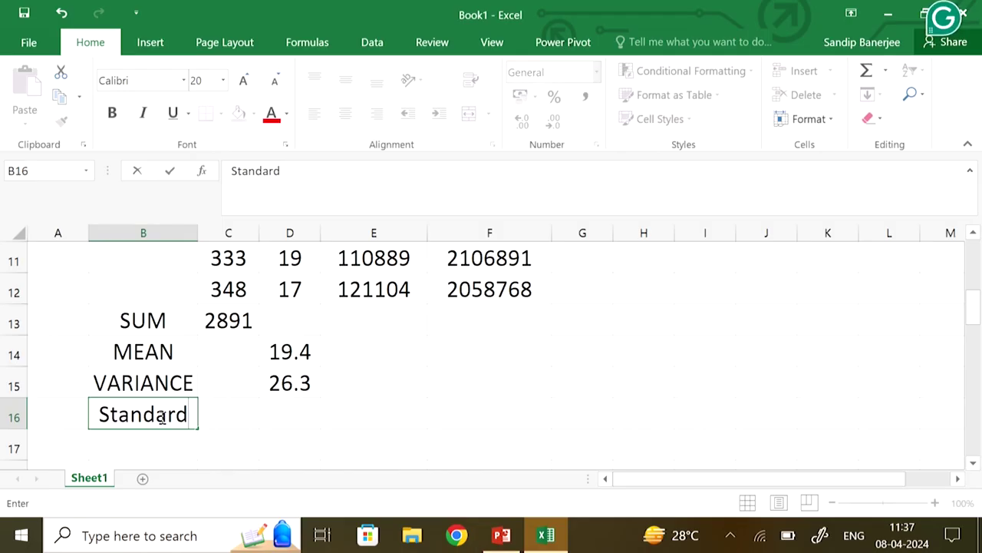
type(" Dev")
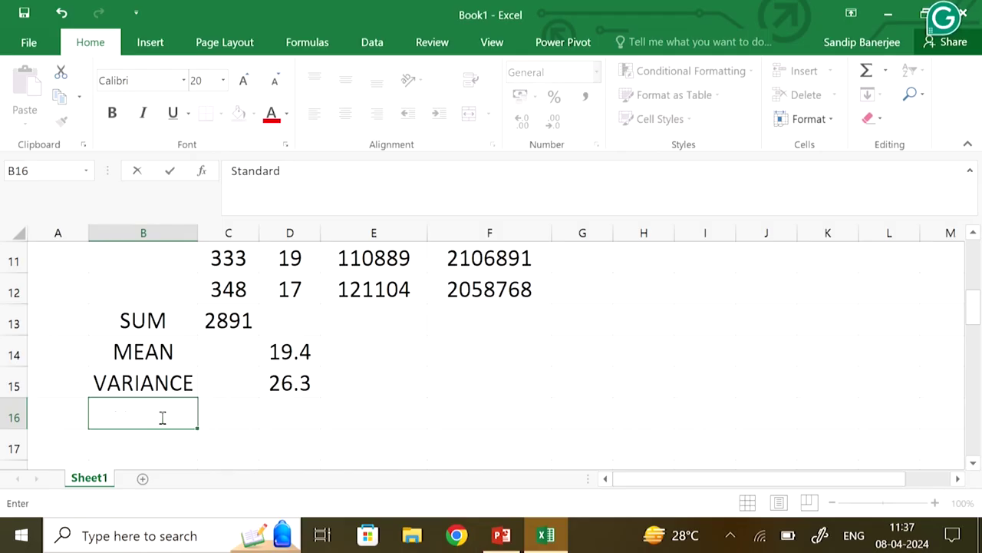
type("iation")
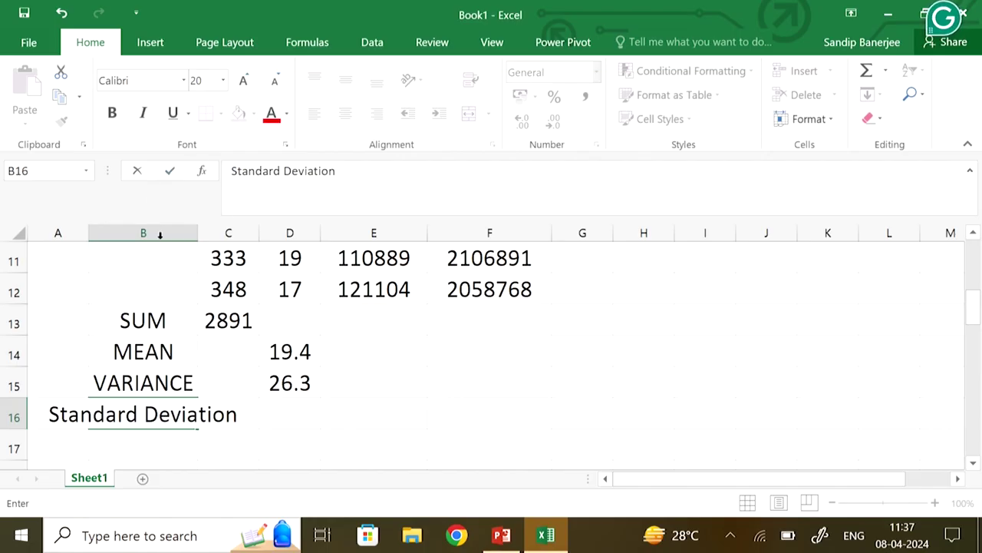
left_click(398, 433)
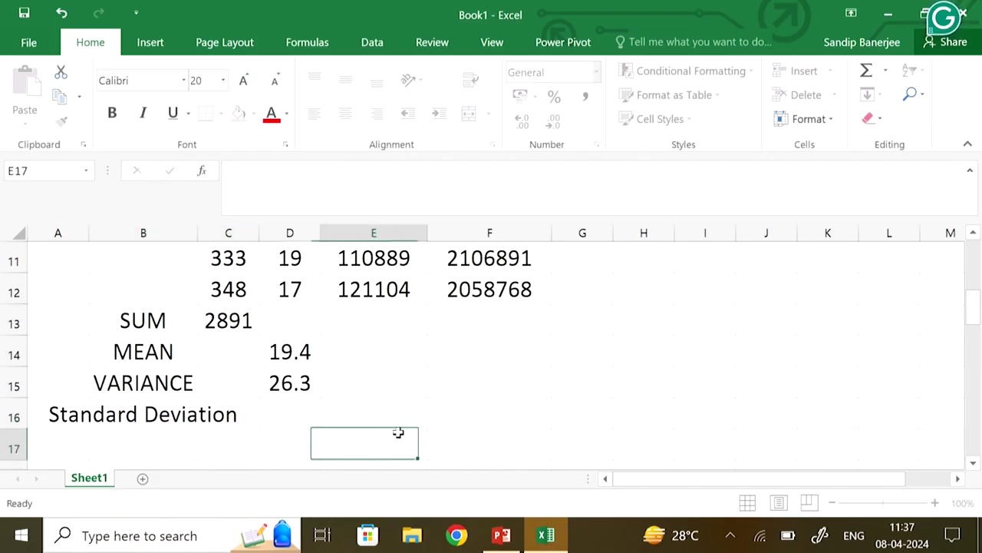
double_click(197, 233)
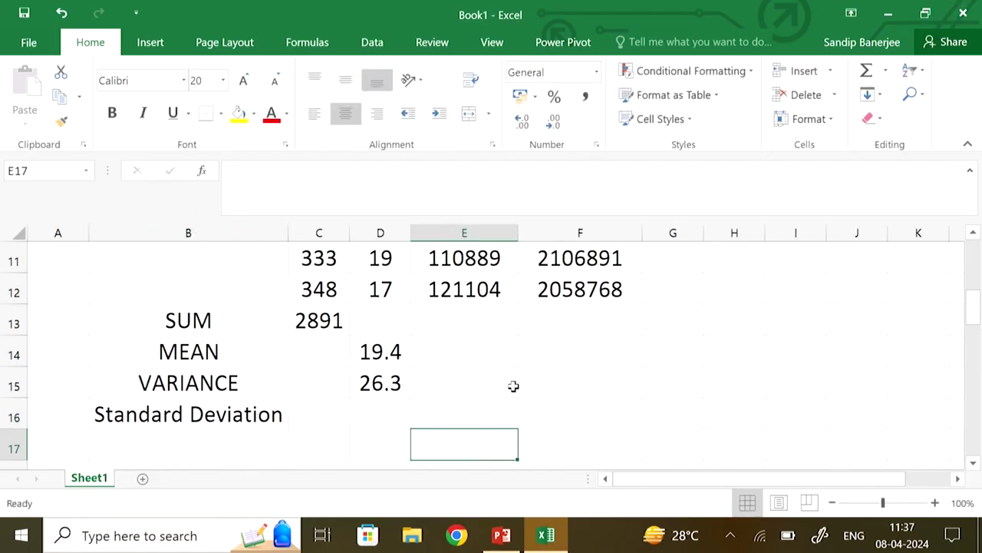
left_click(391, 415)
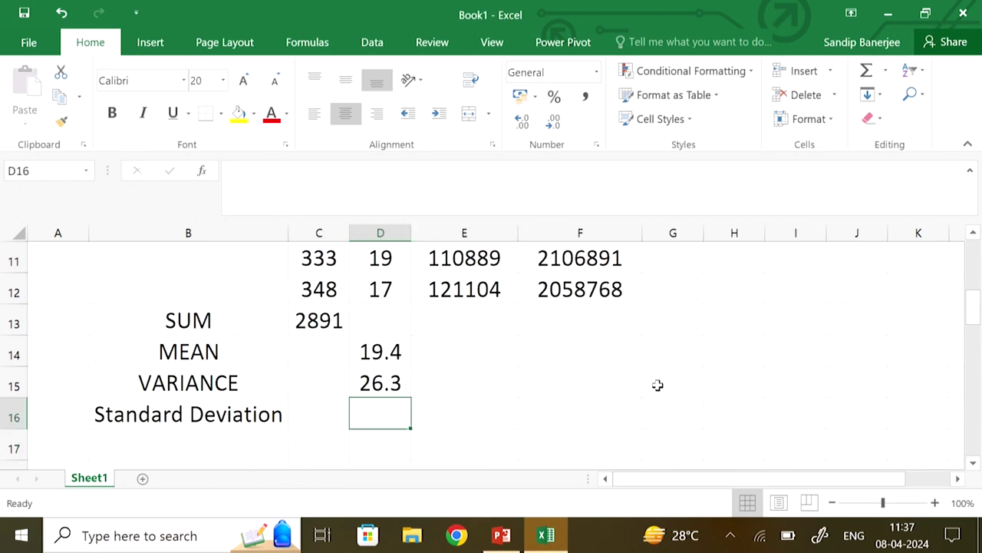
Step: Begin =STDEV.S() in D16 by searching the functions for standard deviation
type("=")
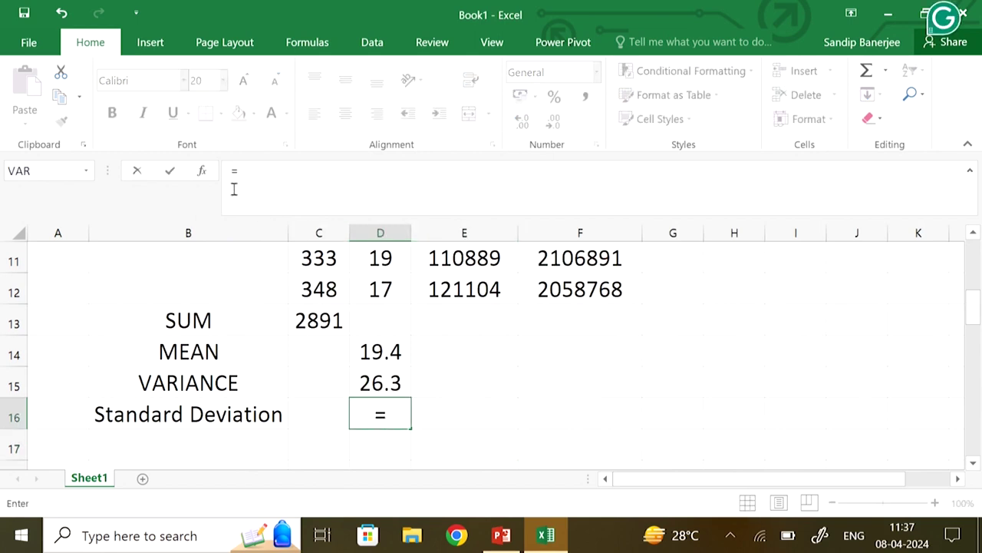
left_click(202, 171)
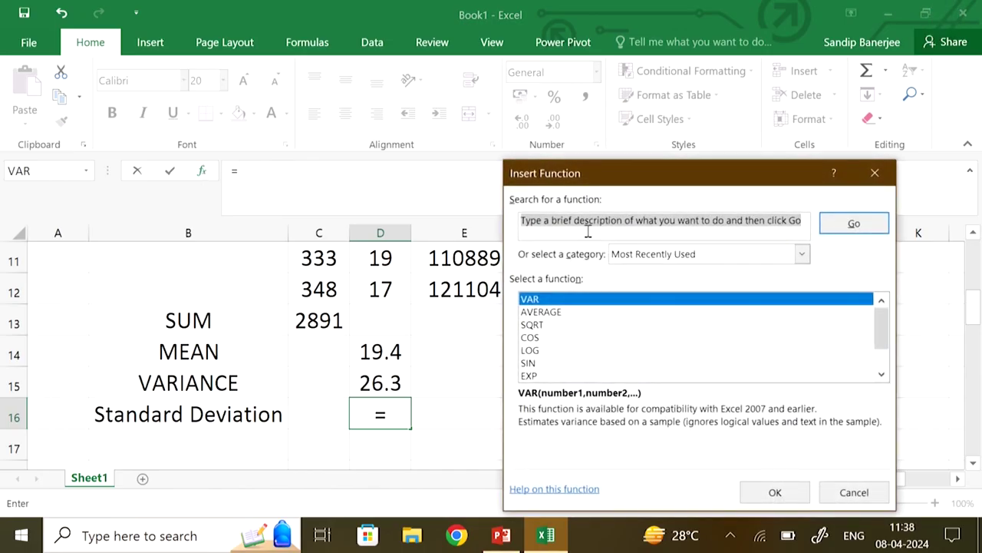
type("st")
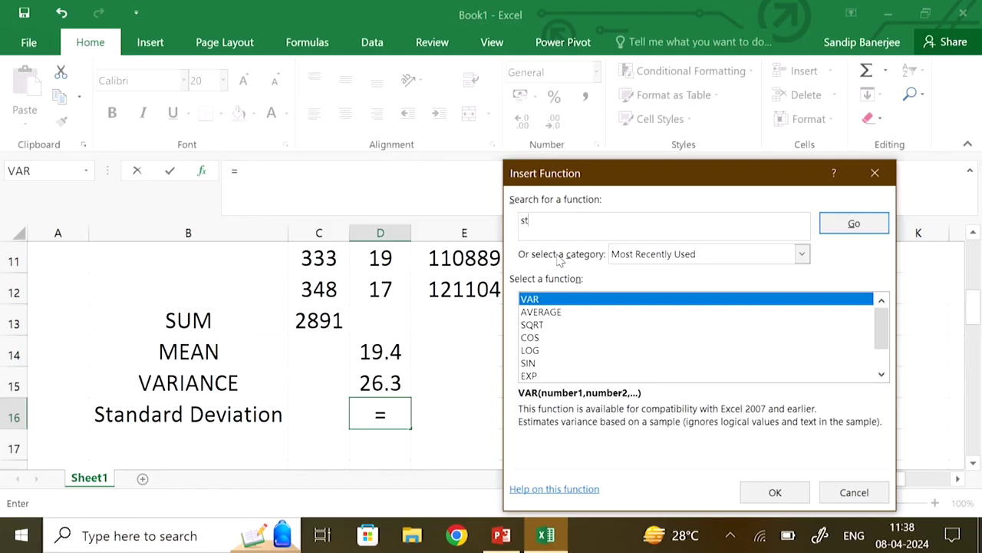
left_click(842, 226)
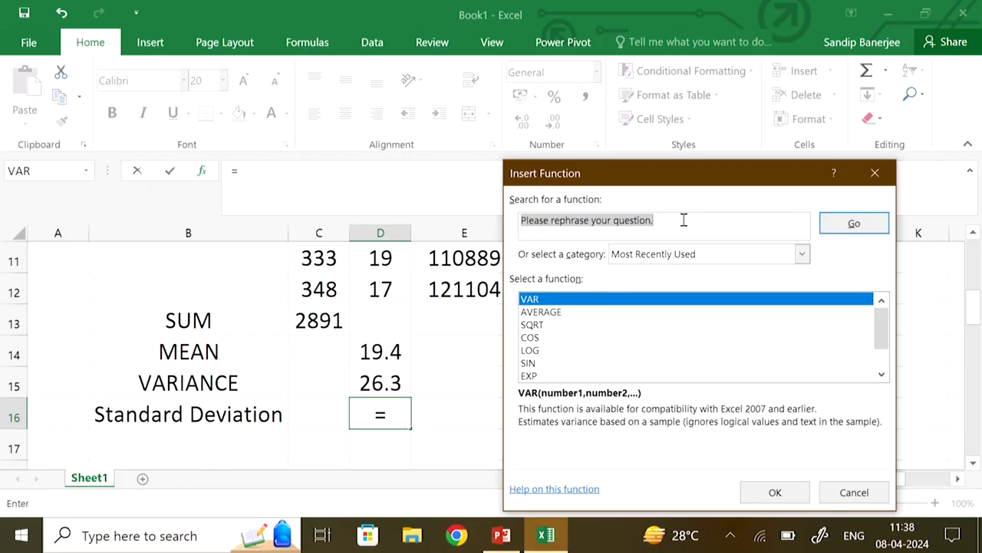
type("s.dev")
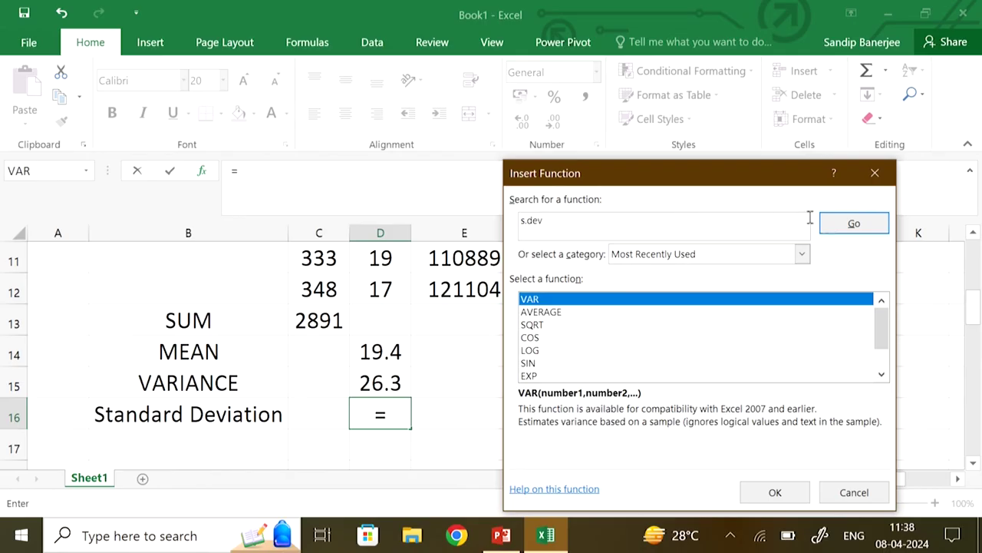
left_click(850, 224)
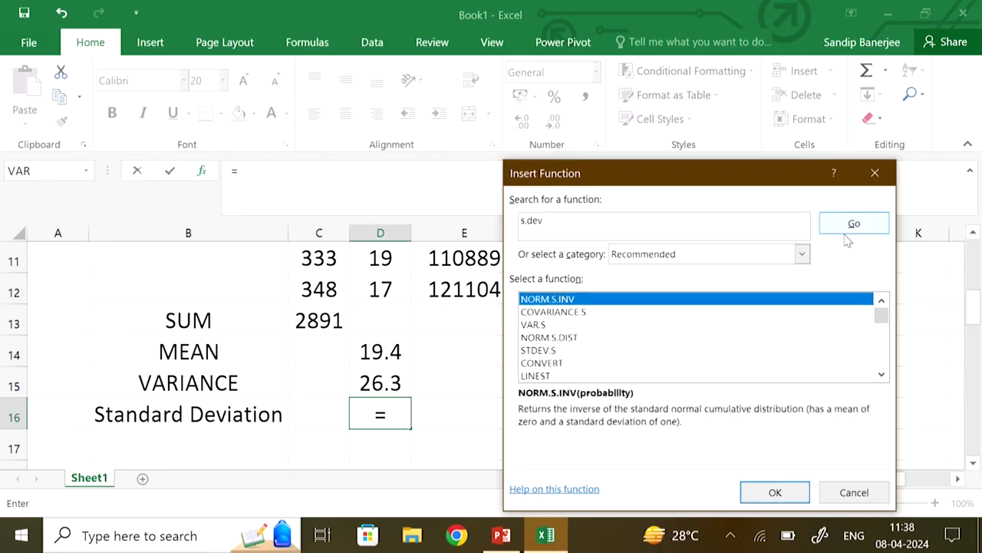
left_click(541, 350)
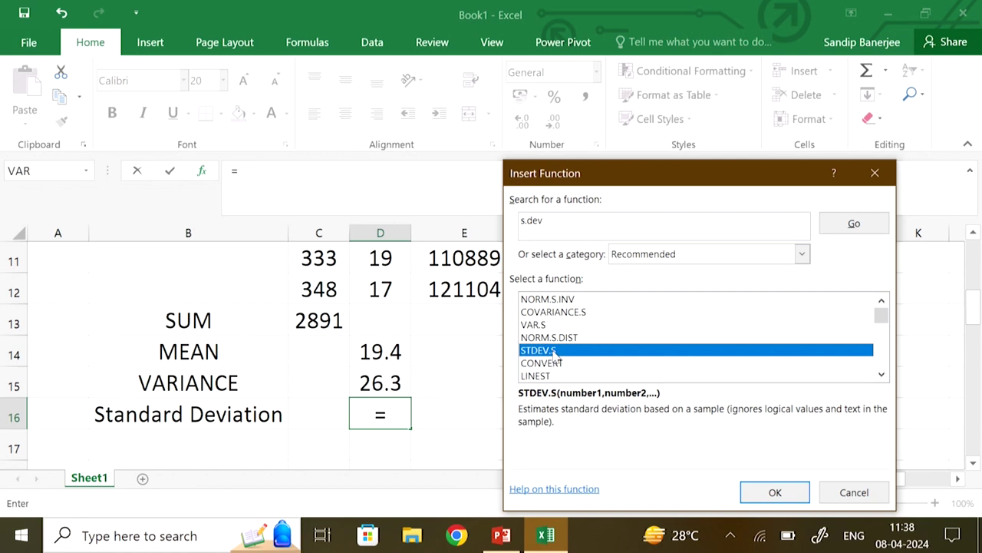
double_click(553, 355)
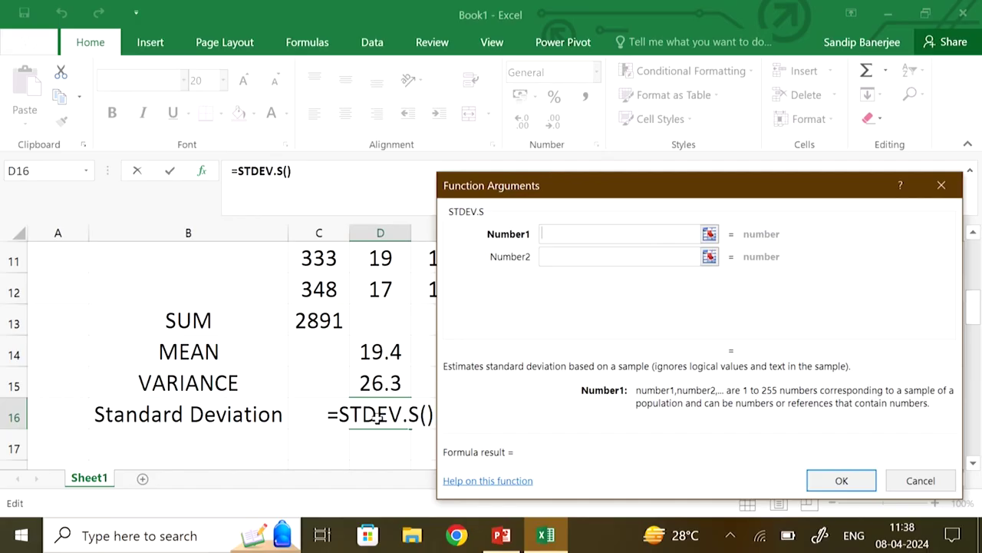
Step: Use D3:D12 as the STDEV.S argument, giving a standard deviation of 5.13
scroll(384, 330, "up", 4)
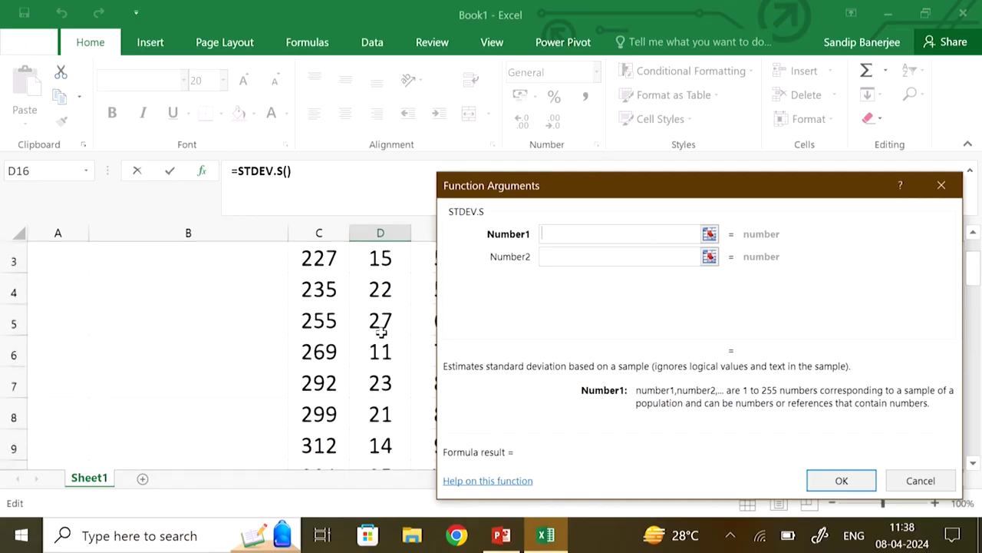
left_click(387, 325)
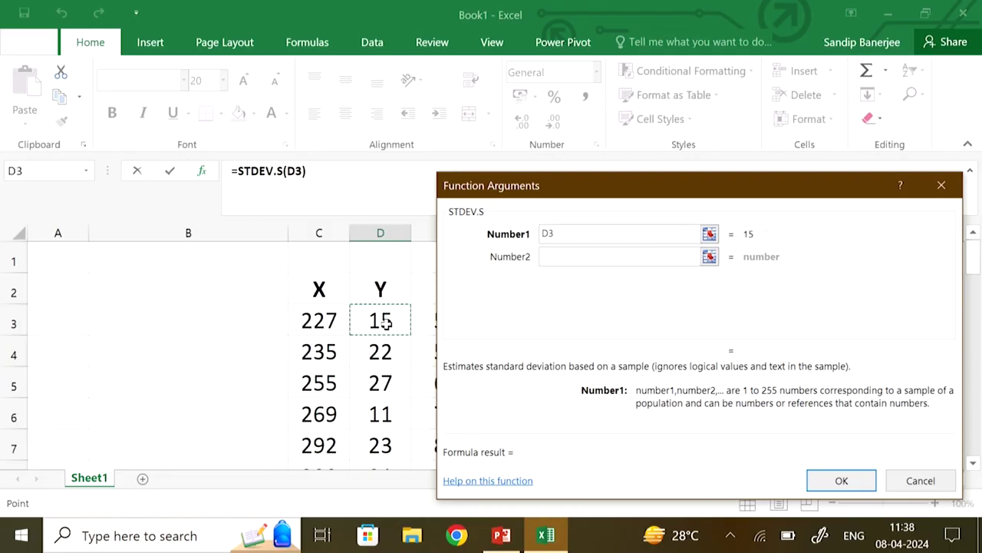
key("shift+Down")
key("shift+Down")
key("shift+Down")
key("shift+Down")
key("shift+Down")
key("shift+Down")
key("shift+Down")
key("shift+Down")
key("shift+Down")
key("shift+Down")
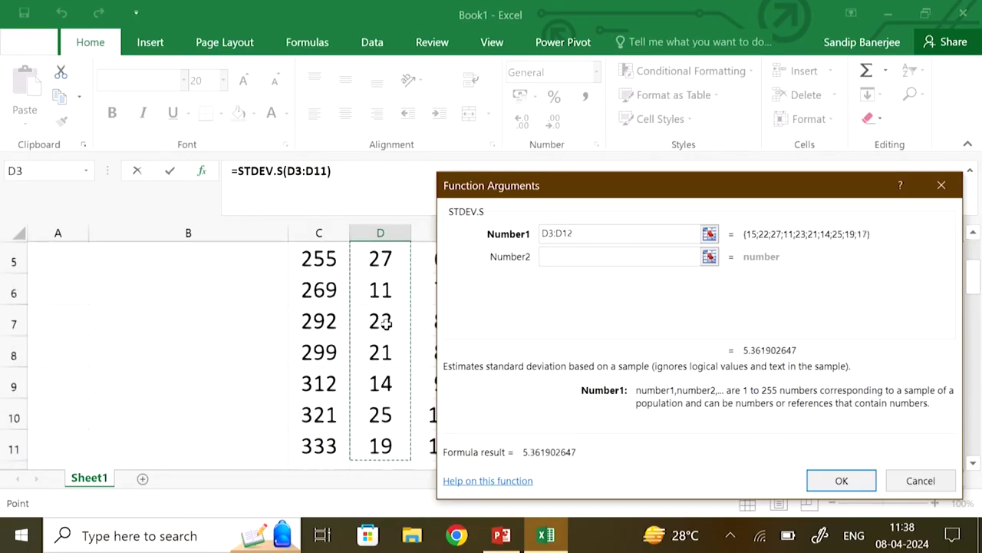
key("shift+Up")
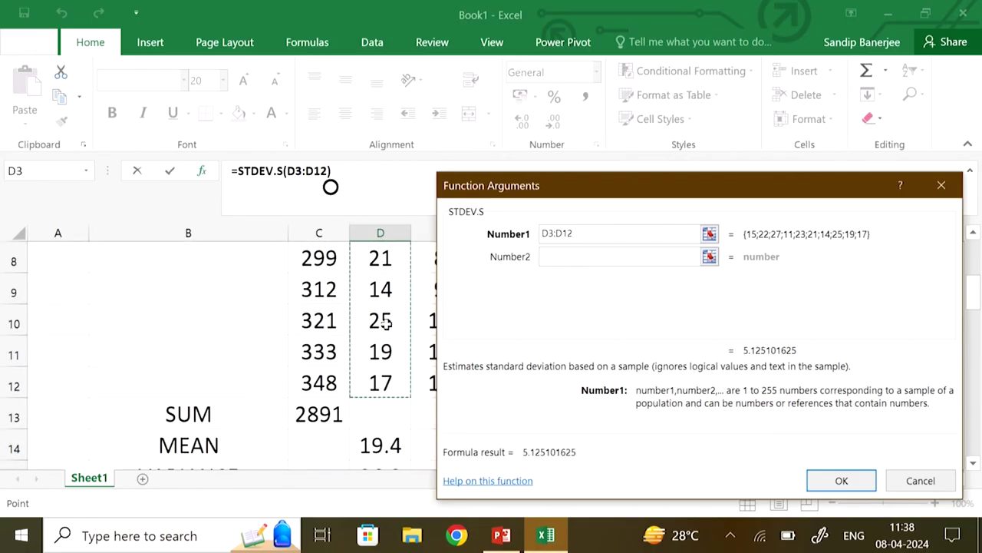
left_click(857, 482)
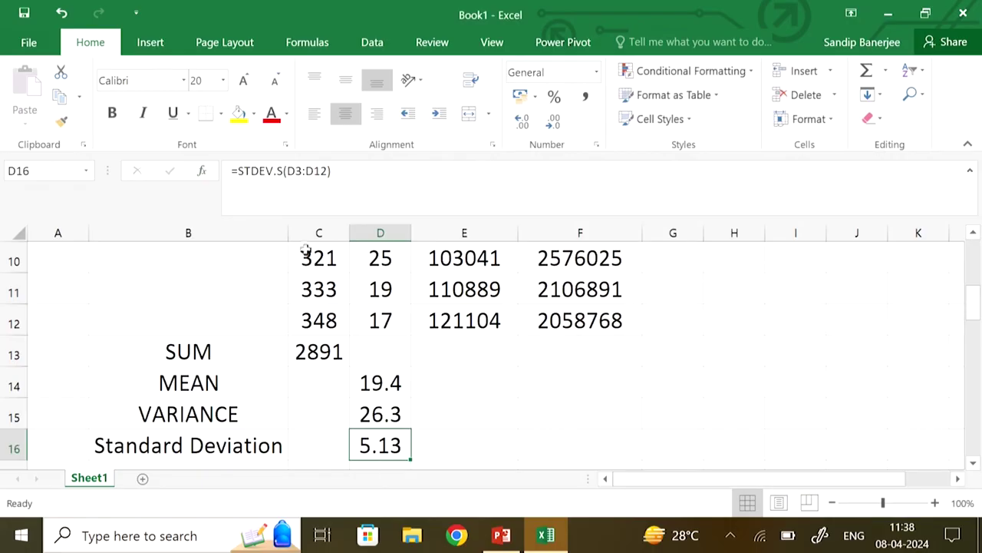
Step: Change D16's formula from STDEV.S to STDEV.P so it shows 4.86
left_click(282, 171)
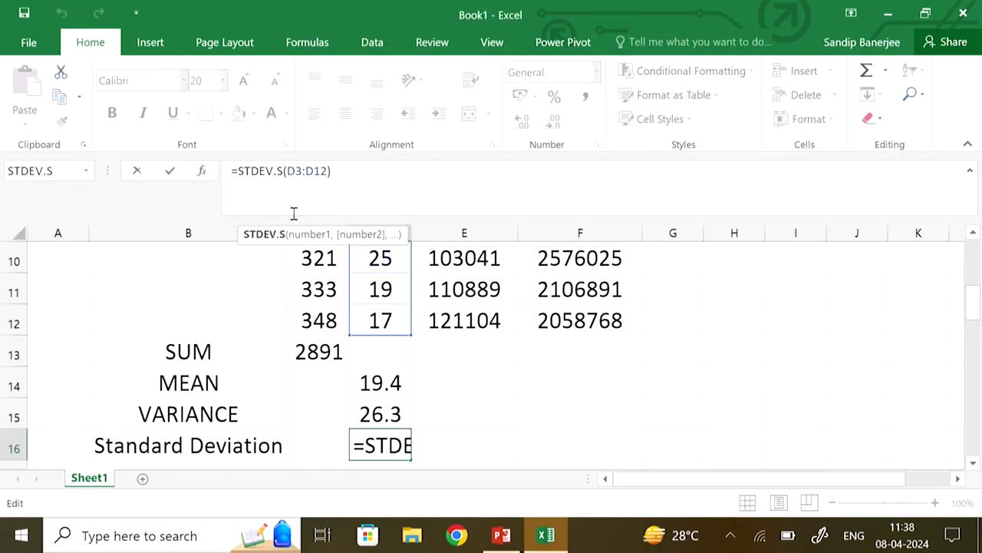
key("BackSpace")
type("P")
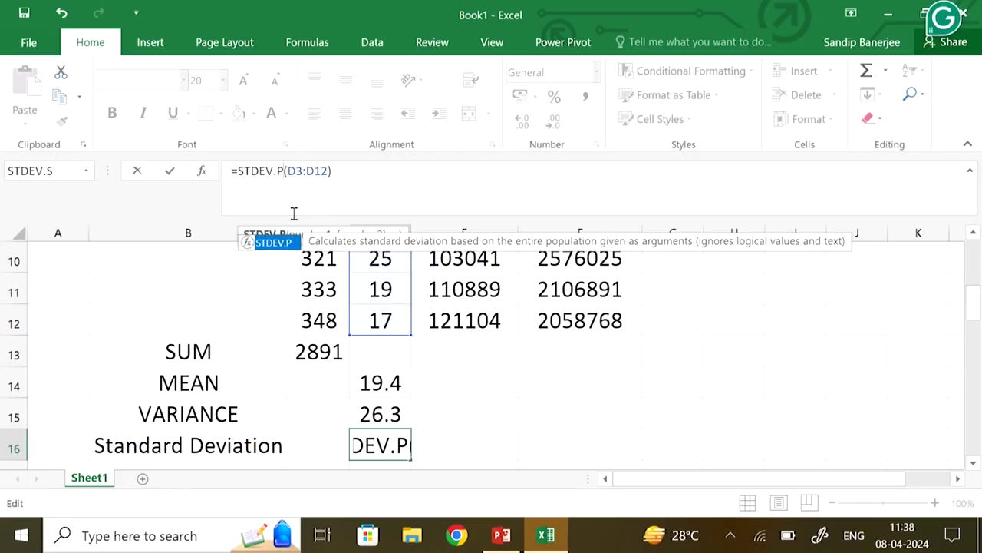
key("Return")
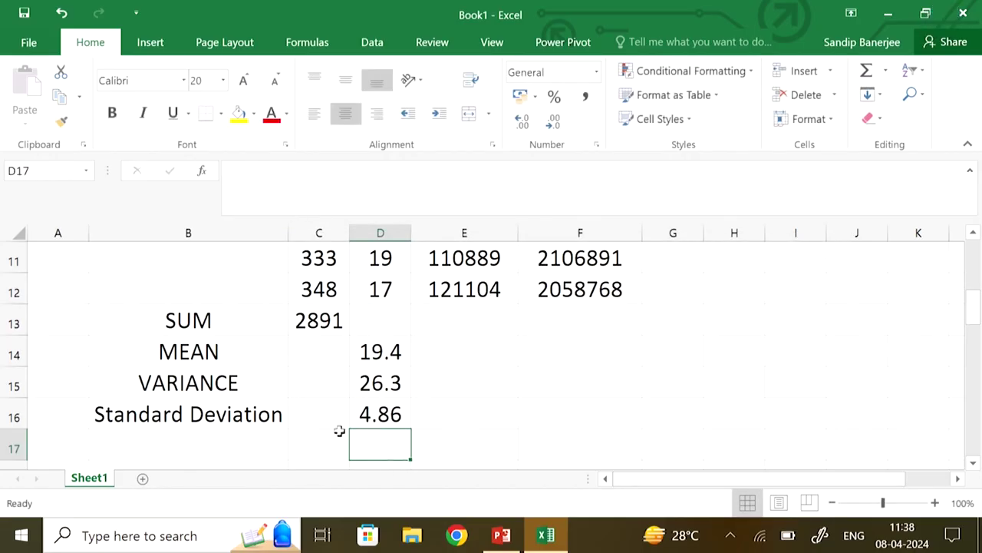
left_click(487, 403)
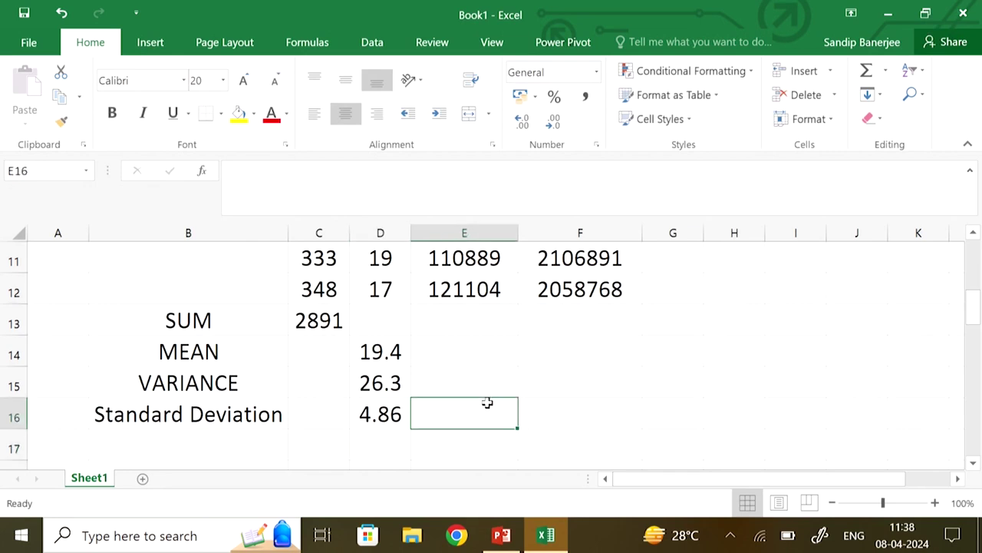
scroll(711, 358, "up", 2)
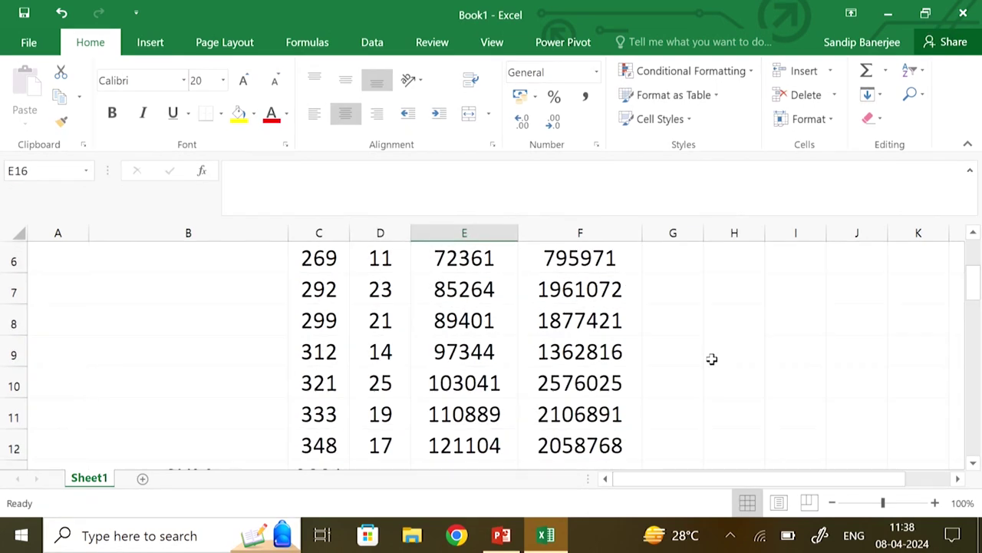
scroll(712, 358, "up", 2)
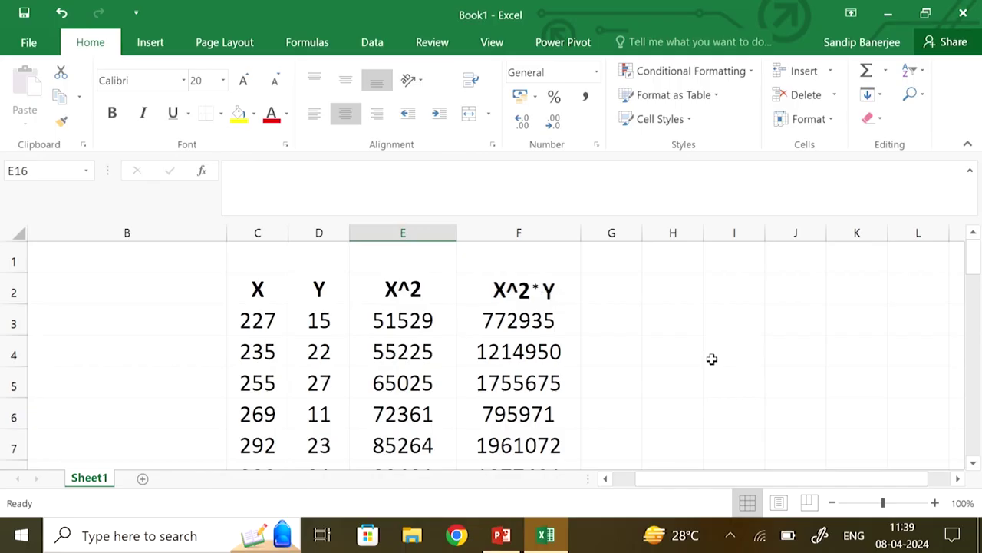
Step: Add Sheet2, set A1:M7 to font size 20 and centred, then return to Sheet1
left_click(144, 479)
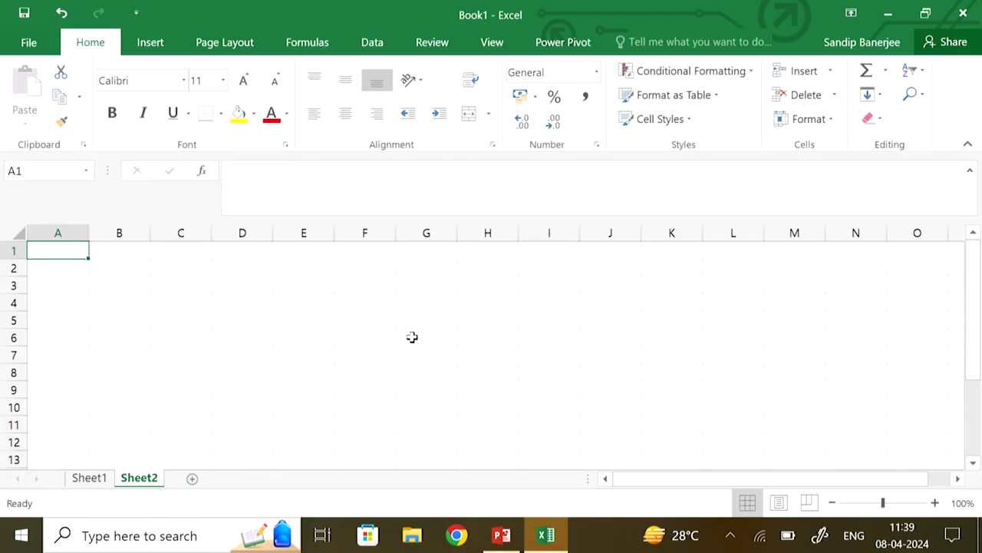
mouse_move(72, 253)
left_mouse_down()
mouse_move(717, 279)
mouse_move(768, 403)
mouse_move(764, 530)
left_mouse_up()
left_click(197, 80)
type("20")
key("Return")
left_click(347, 114)
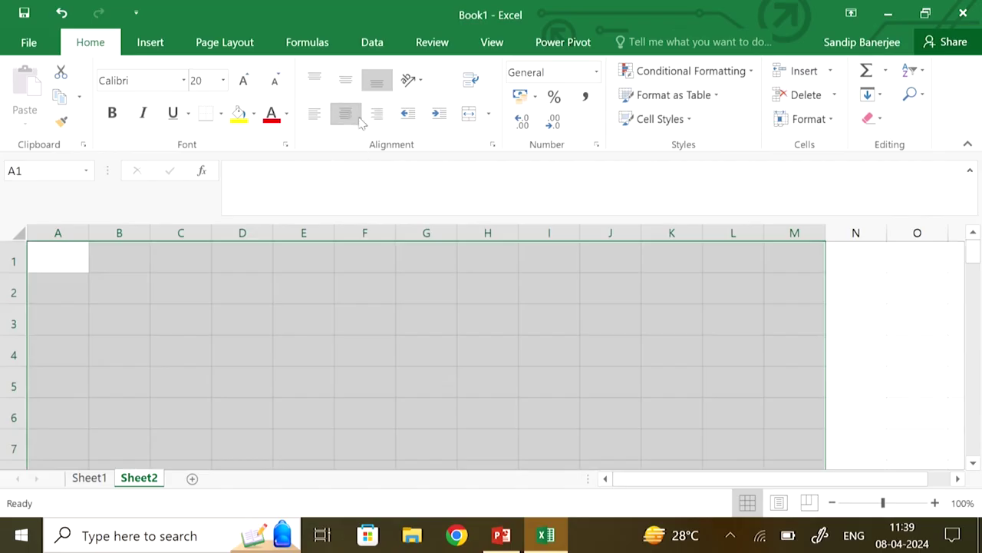
left_click(576, 339)
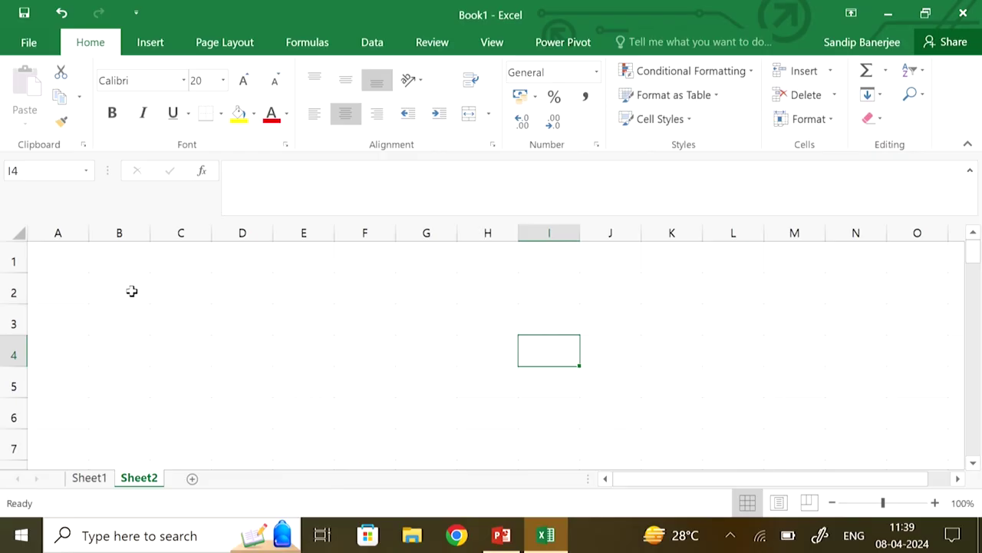
left_click(102, 482)
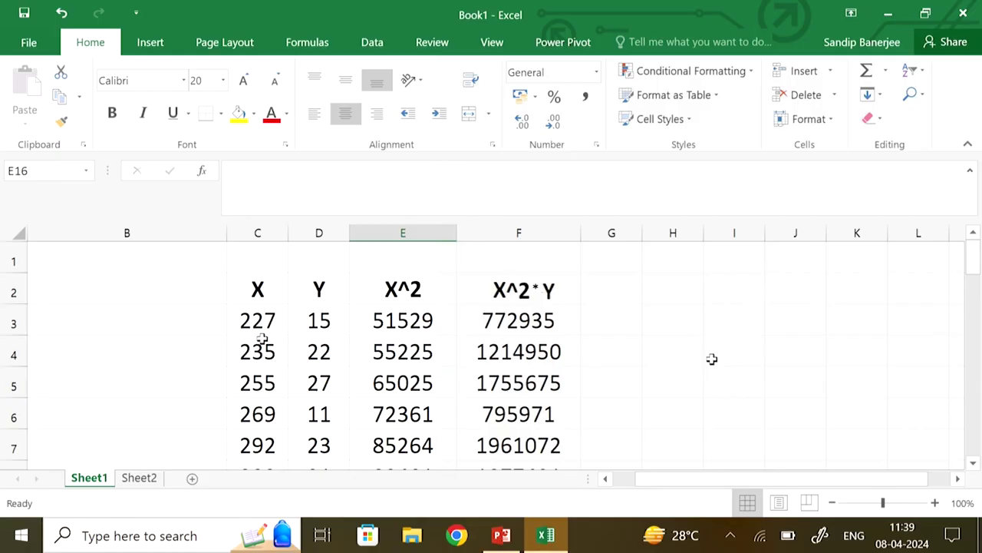
Step: Copy Sheet1's X and Y columns C2:D12 and paste them at Sheet2's B2
left_click_drag(254, 292, 320, 357)
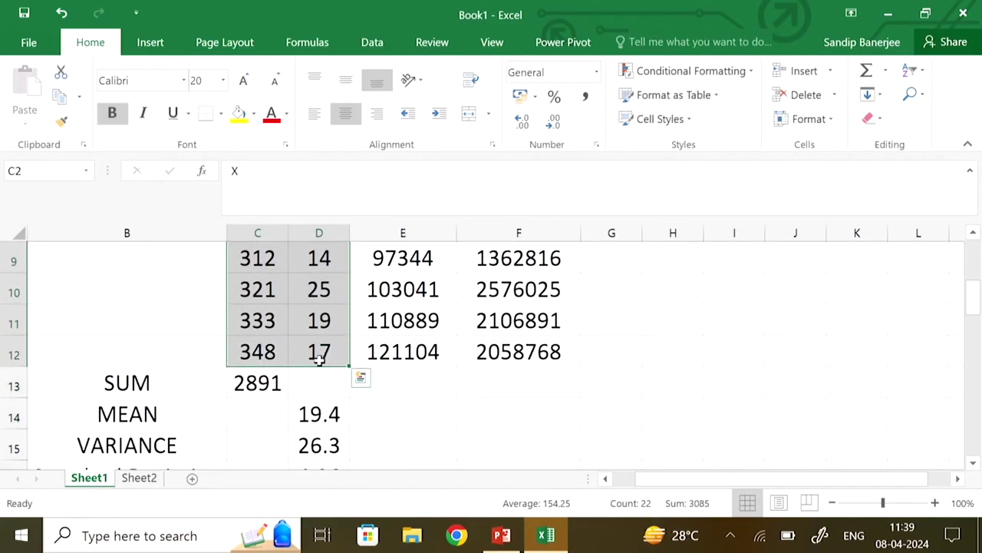
key("ctrl+c")
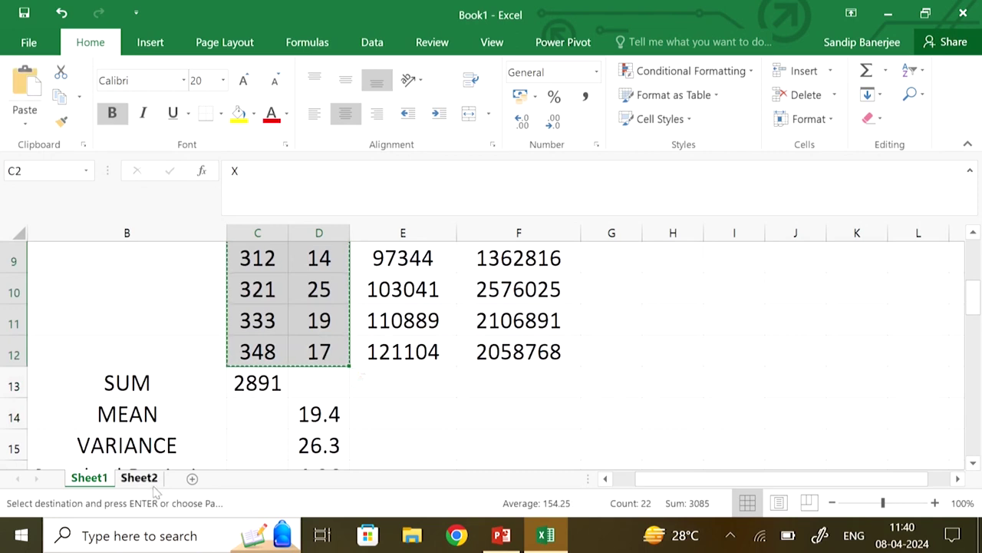
left_click(140, 481)
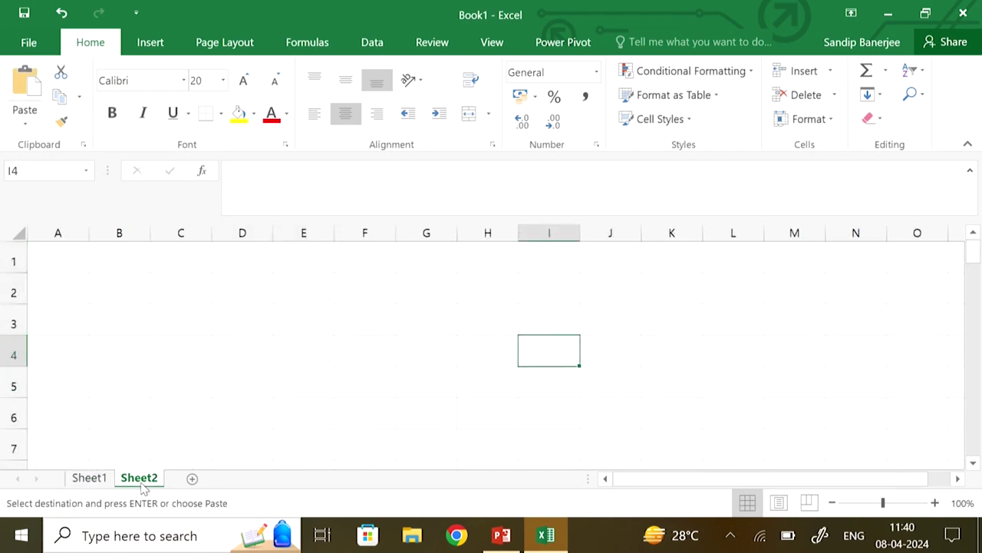
left_click(134, 297)
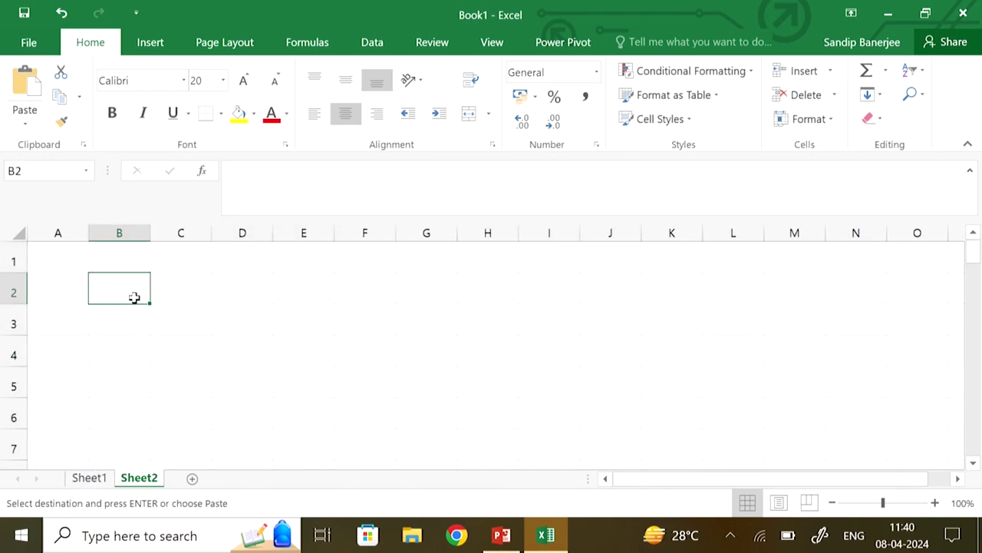
key("ctrl+v")
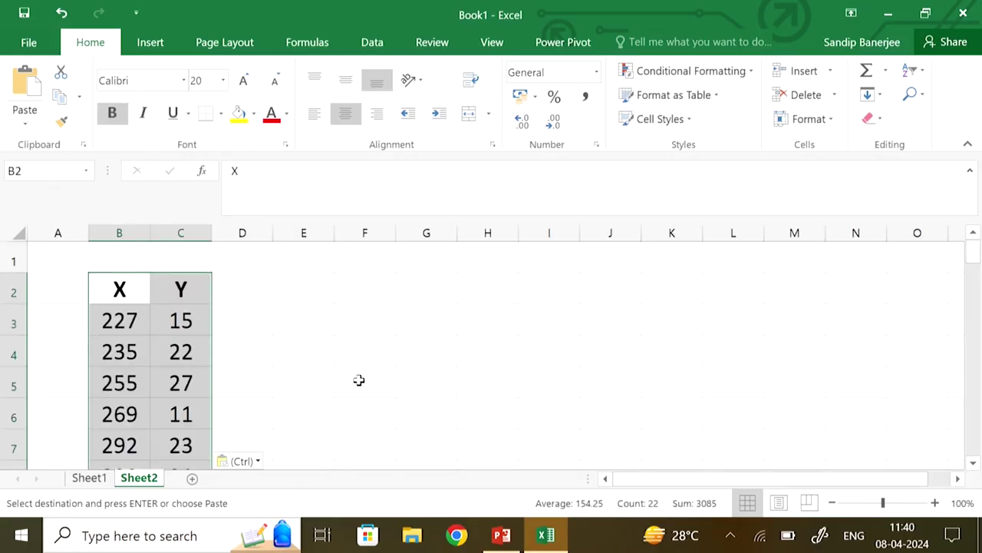
Step: Select the pasted X and Y table B2:C12 on Sheet2
left_click(310, 370)
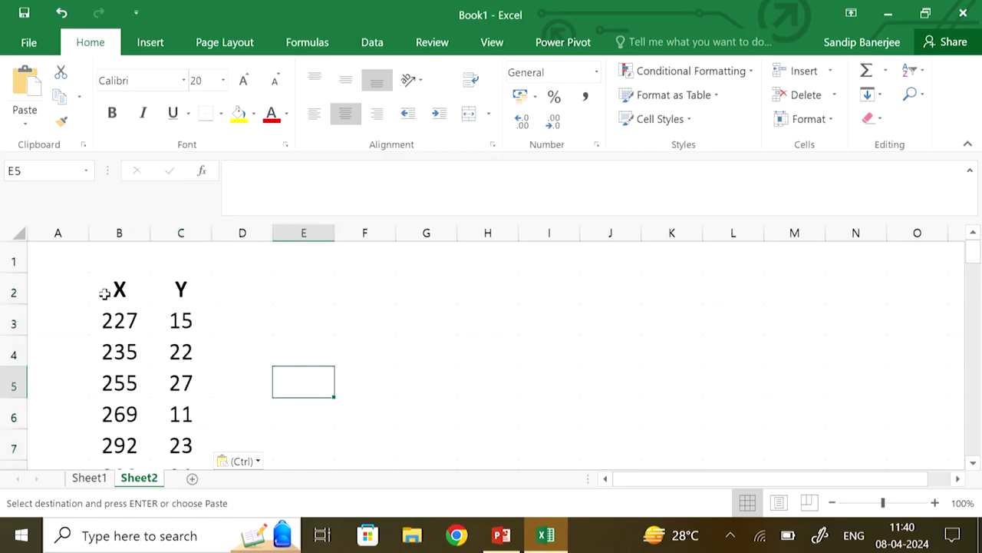
left_click_drag(105, 294, 167, 412)
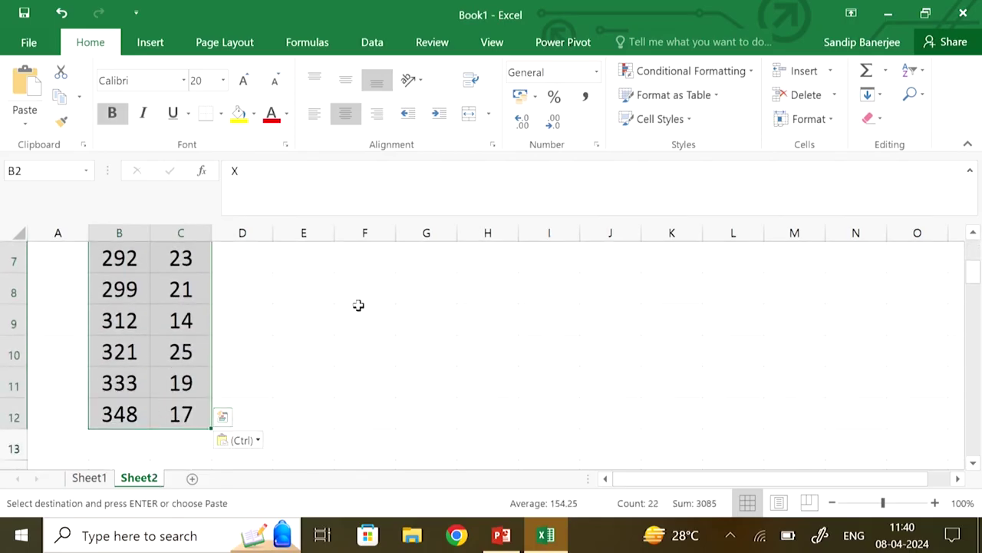
scroll(358, 305, "up", 2)
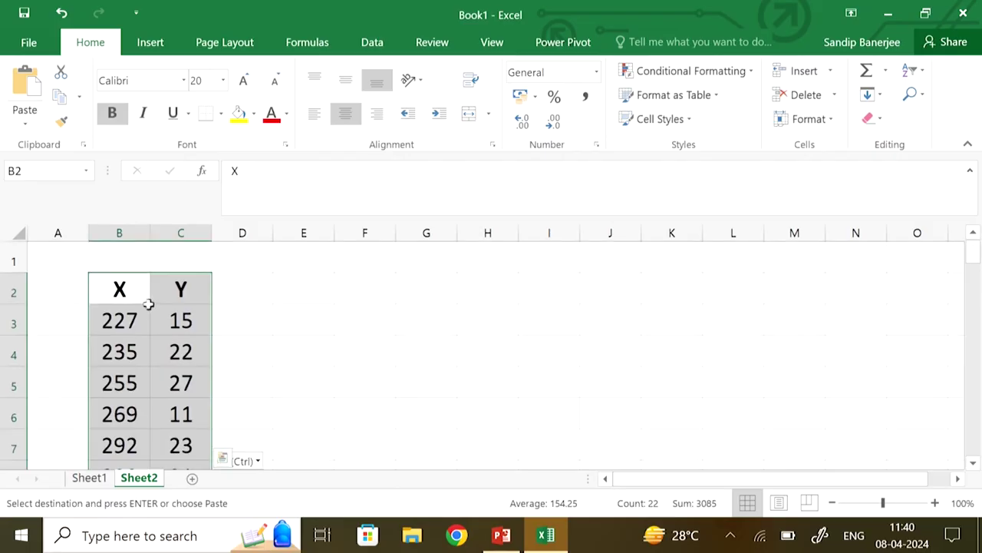
left_click(284, 299)
left_click(120, 288)
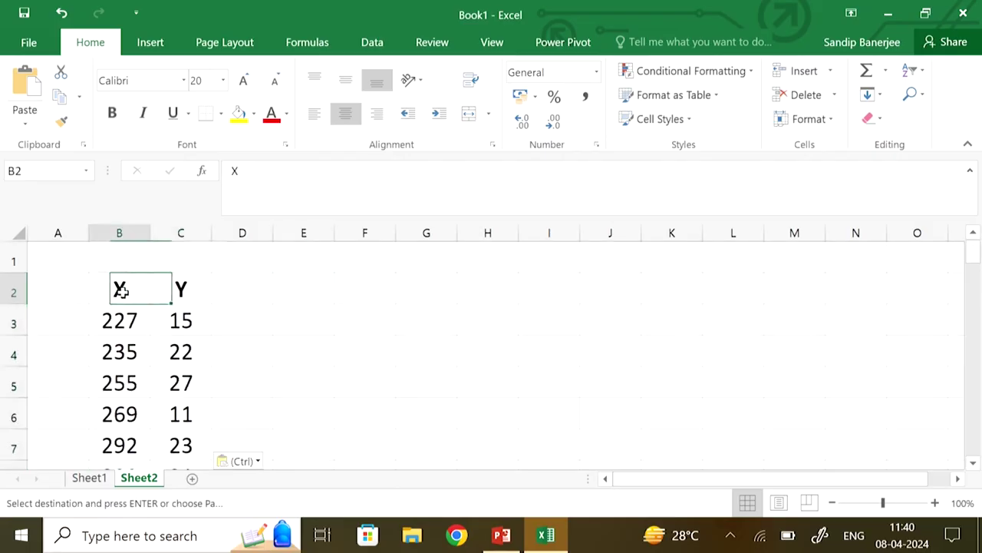
left_click_drag(121, 290, 193, 439)
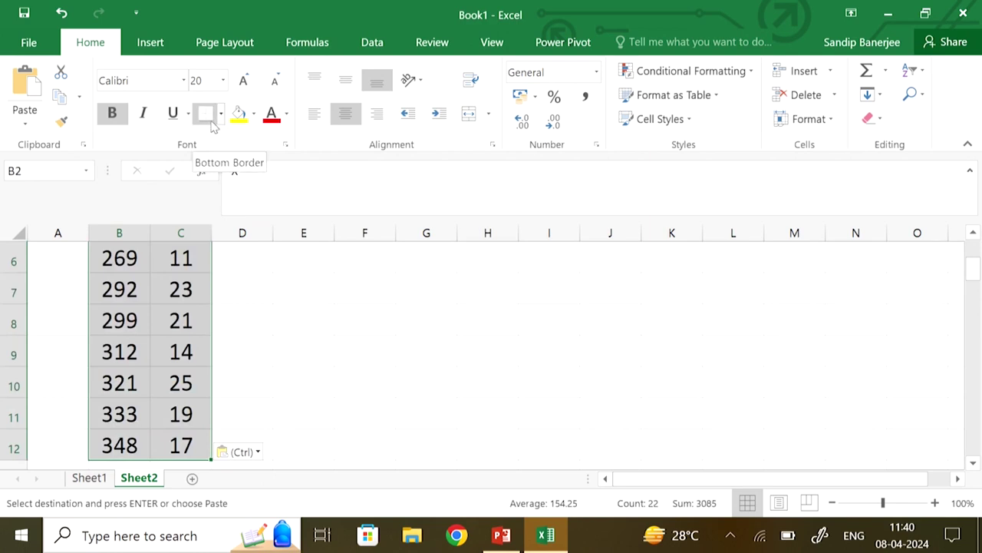
Step: Apply All Borders to every cell of the X and Y table
left_click(221, 114)
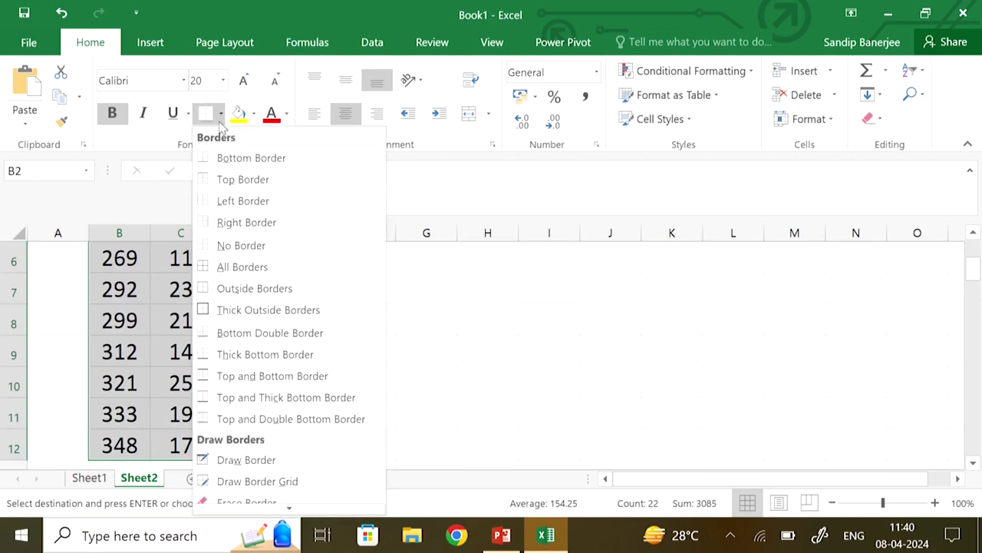
left_click(240, 267)
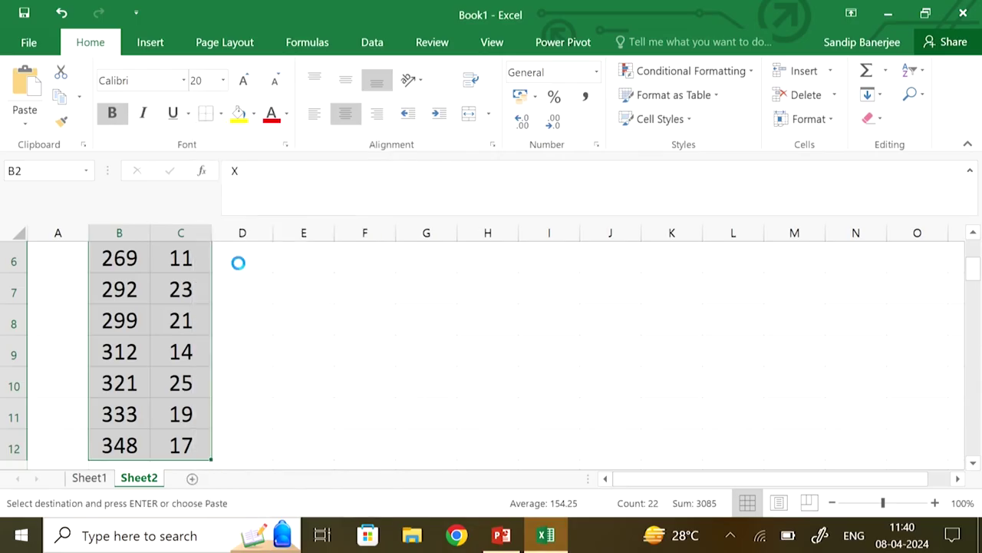
scroll(238, 265, "up", 2)
left_click(268, 344)
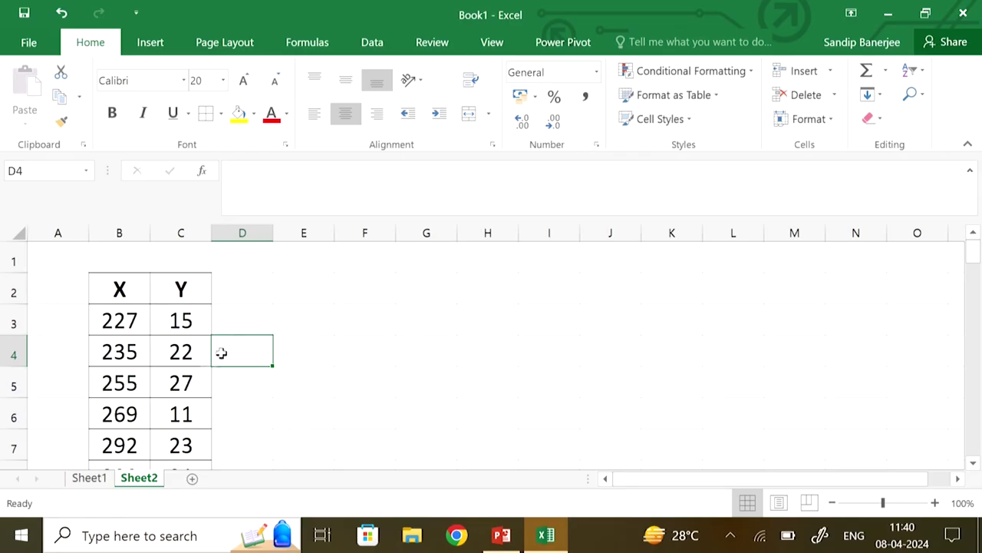
Step: Select the X and Y values in B3:C12 for charting
left_click(115, 320)
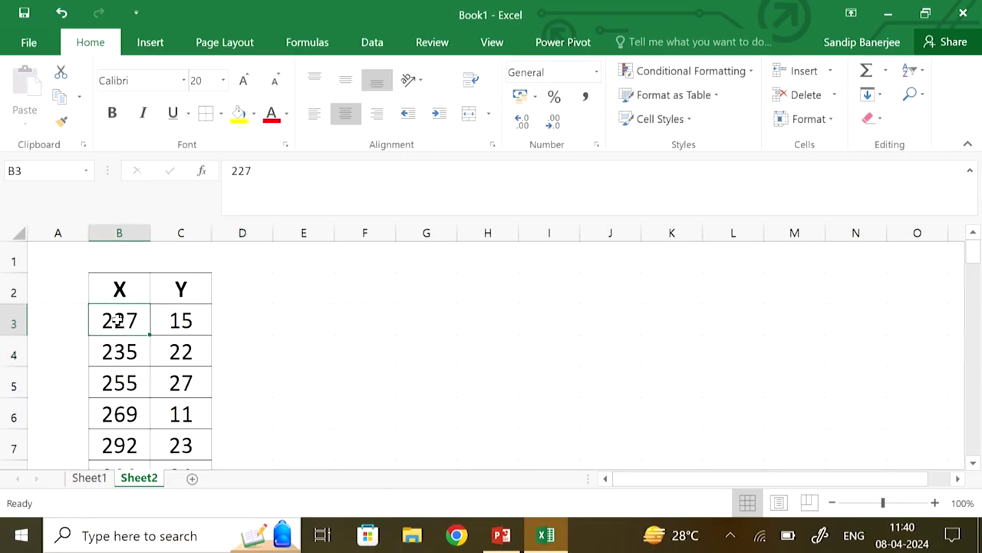
left_click_drag(115, 320, 188, 326)
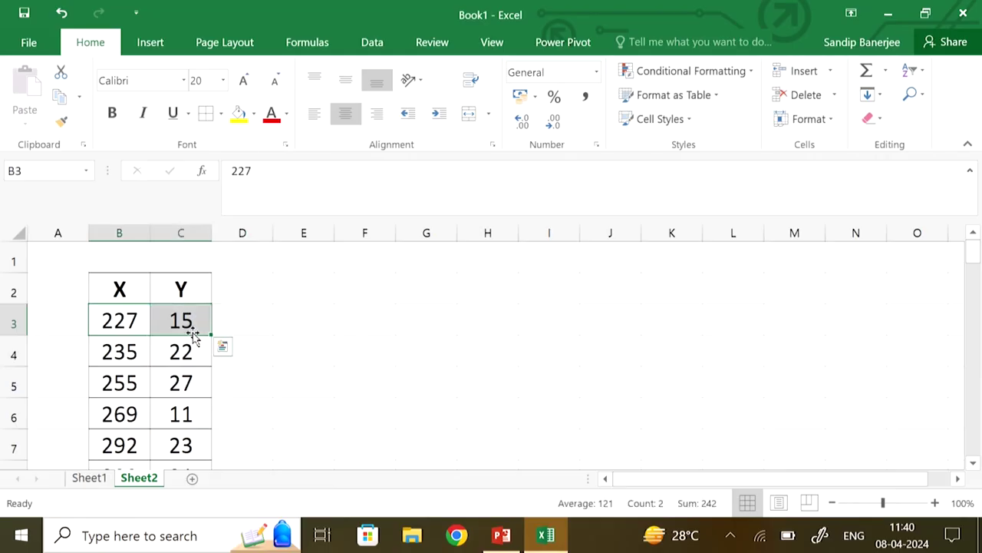
mouse_move(192, 337)
left_mouse_down()
mouse_move(193, 321)
mouse_move(192, 330)
left_mouse_up()
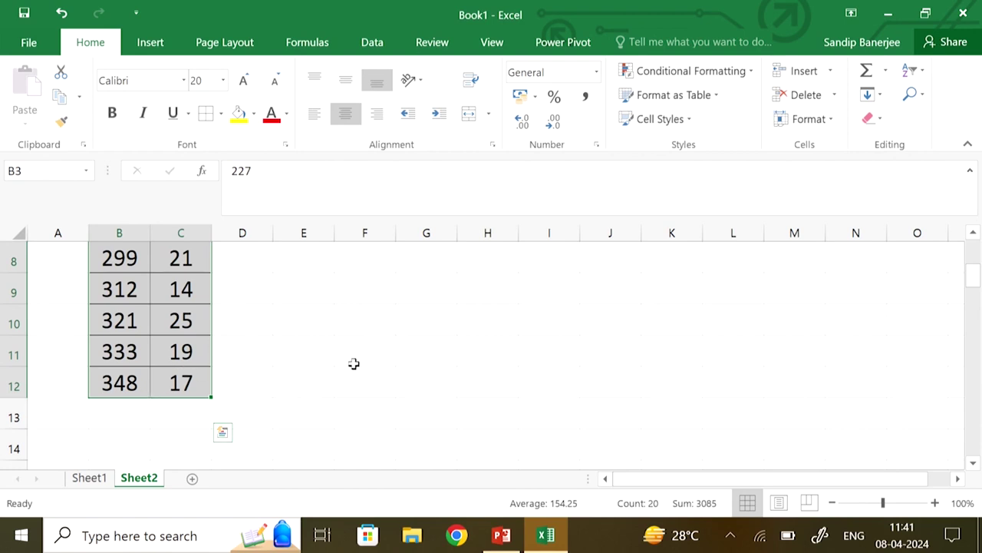
scroll(354, 364, "up", 2)
scroll(354, 364, "up", 1)
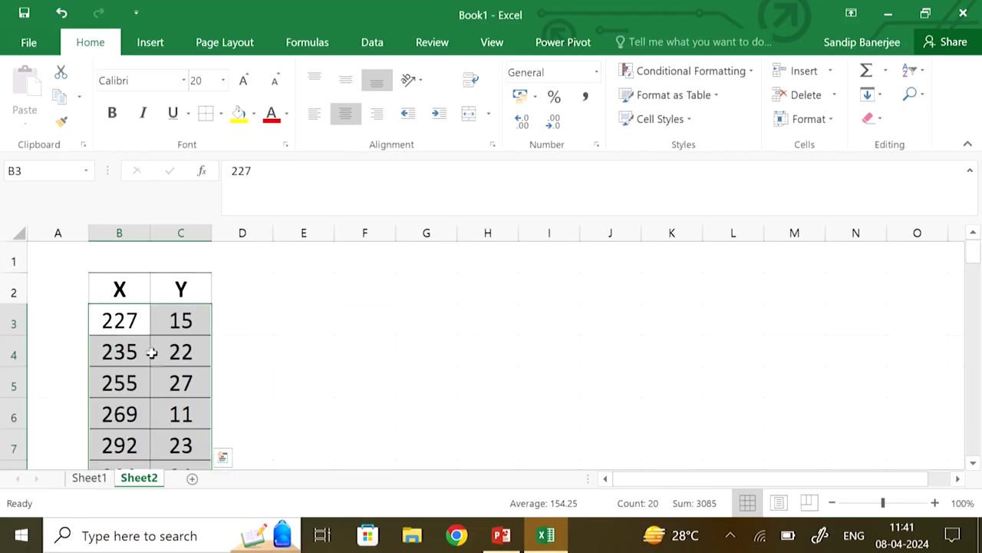
Step: Bring up the Insert Scatter (X, Y) or Bubble Chart options from the Insert ribbon
left_click(152, 46)
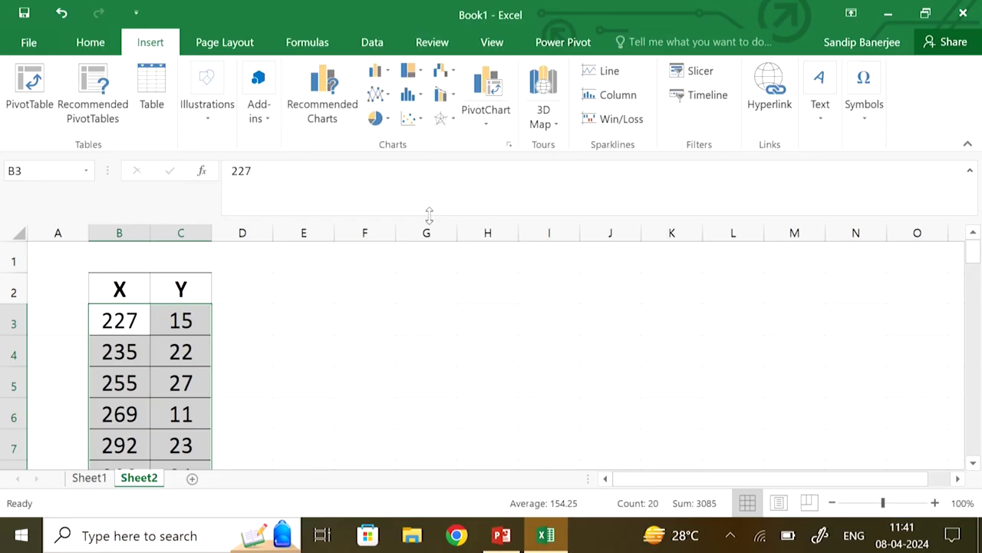
left_click(421, 120)
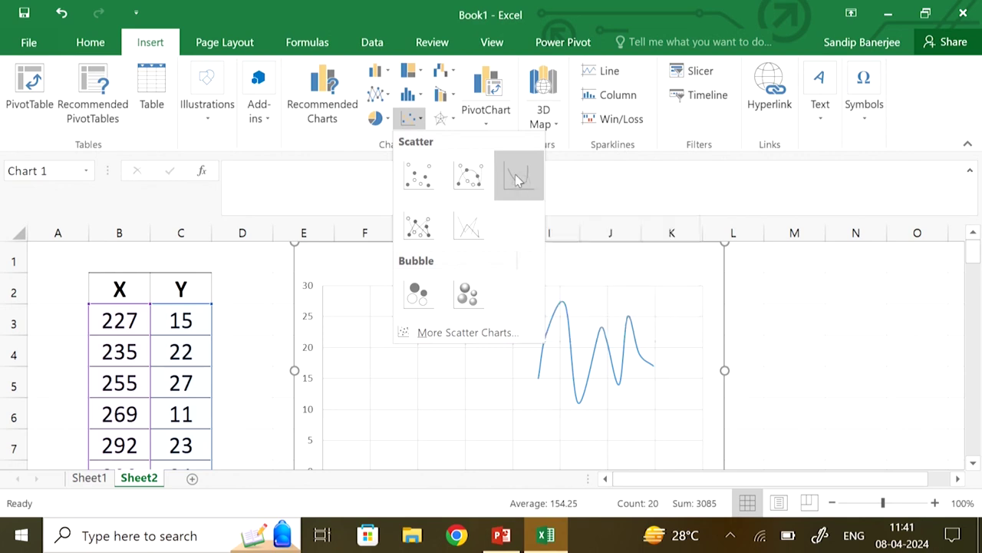
Step: Insert a Scatter with Smooth Lines and Markers chart, shrink it, and place it beside the table
left_click(466, 181)
scroll(902, 351, "down", 1)
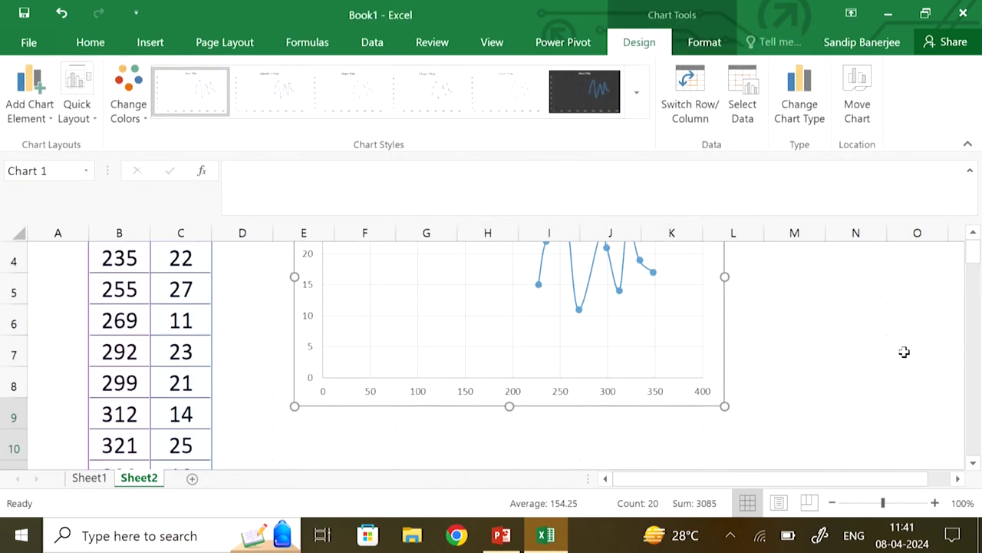
left_click_drag(676, 361, 645, 331)
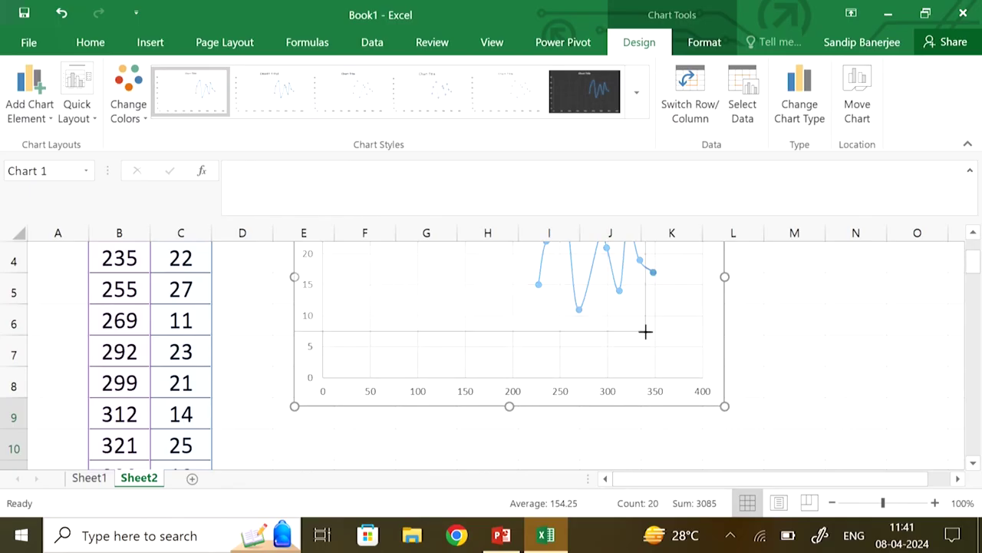
left_click(560, 302)
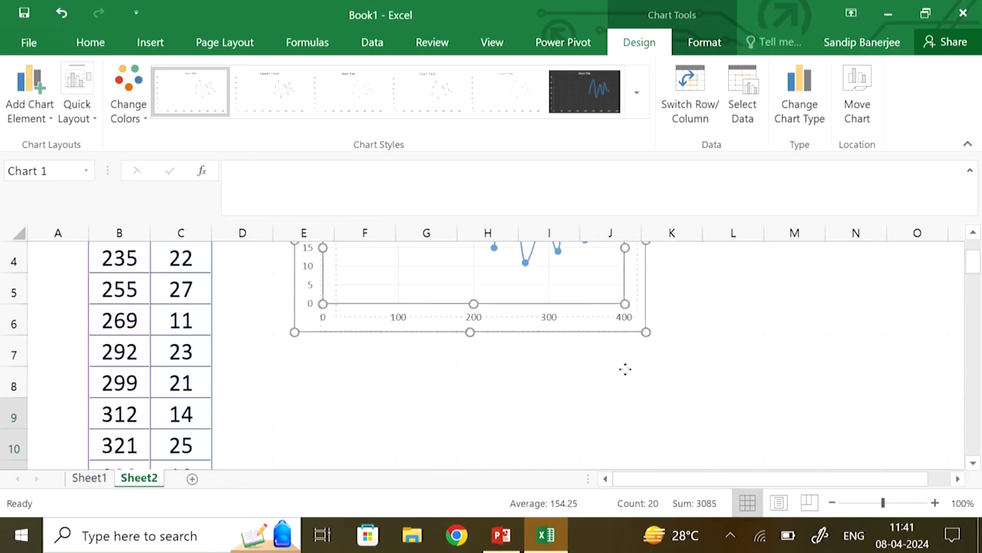
left_click(652, 402)
left_click_drag(590, 323, 686, 435)
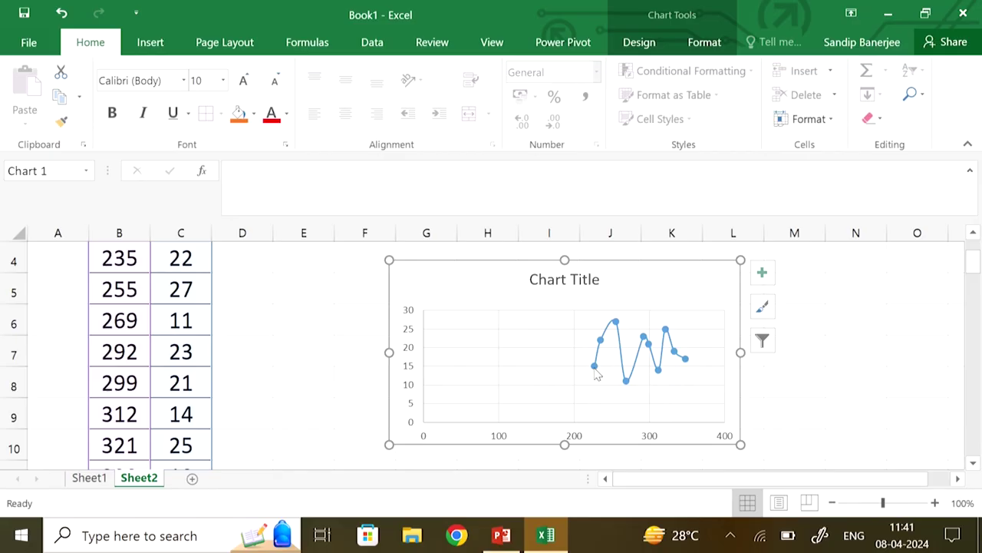
Step: Switch the chart type to Scatter with Smooth Lines, without markers
left_click(150, 45)
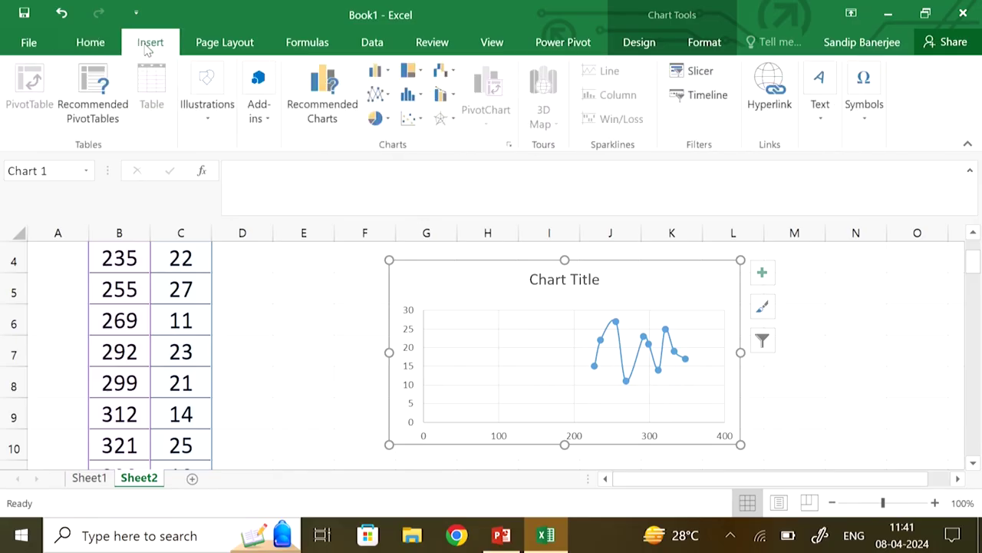
left_click(421, 120)
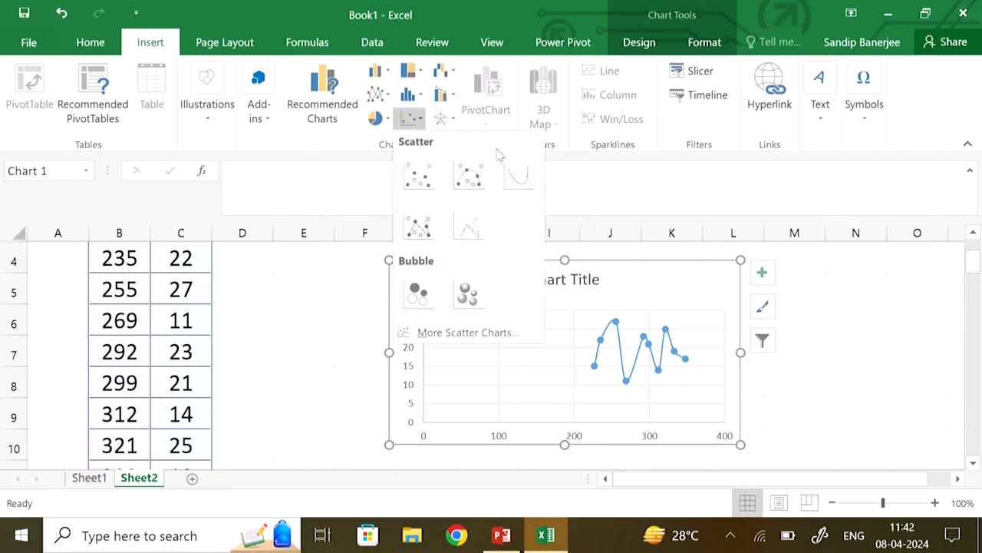
left_click(519, 181)
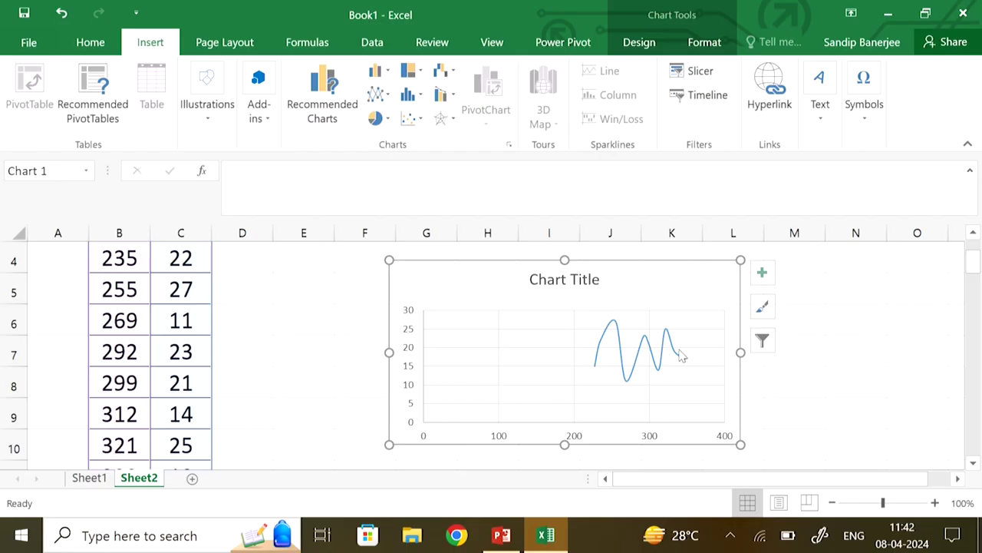
Step: Turn off the chart gridlines and turn on the legend
left_click(763, 275)
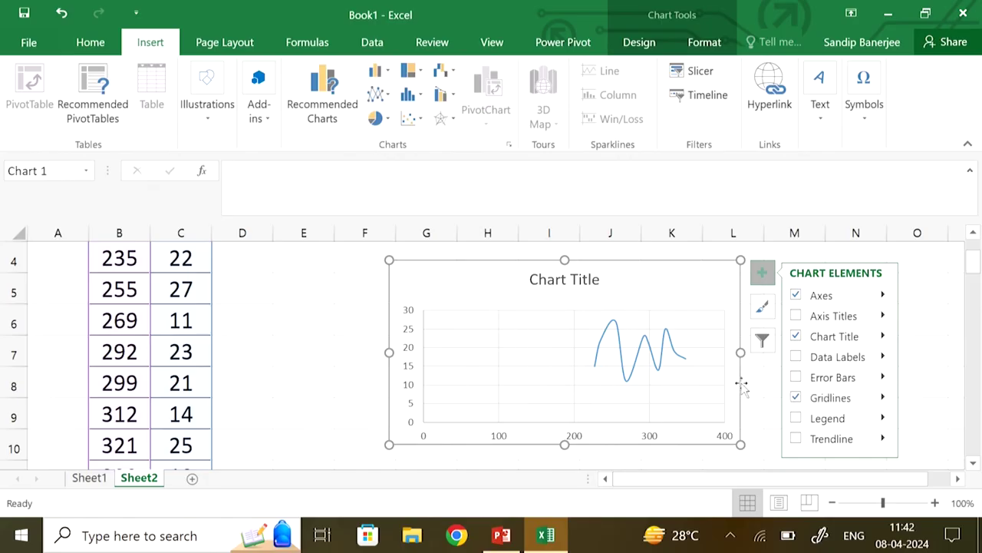
left_click(797, 397)
left_click(796, 419)
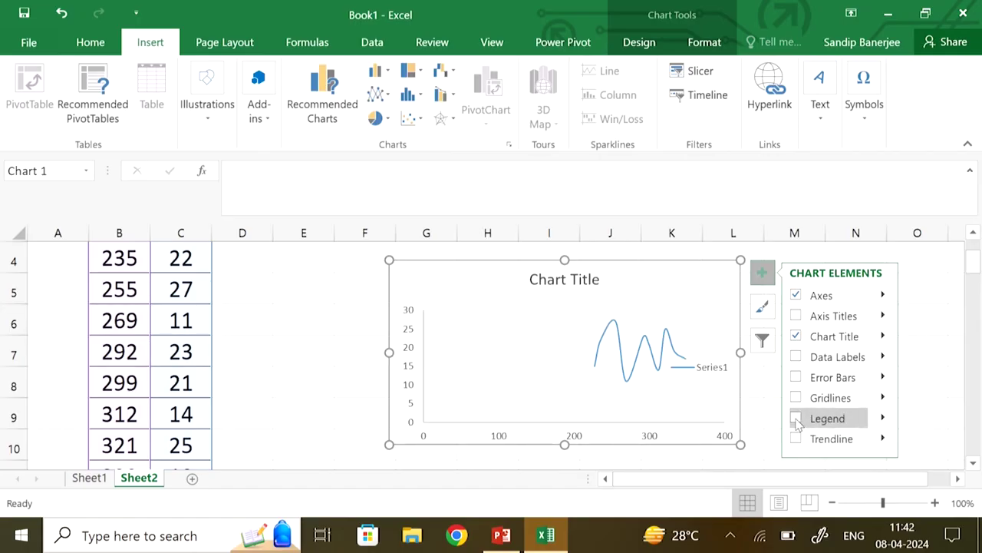
left_click(797, 418)
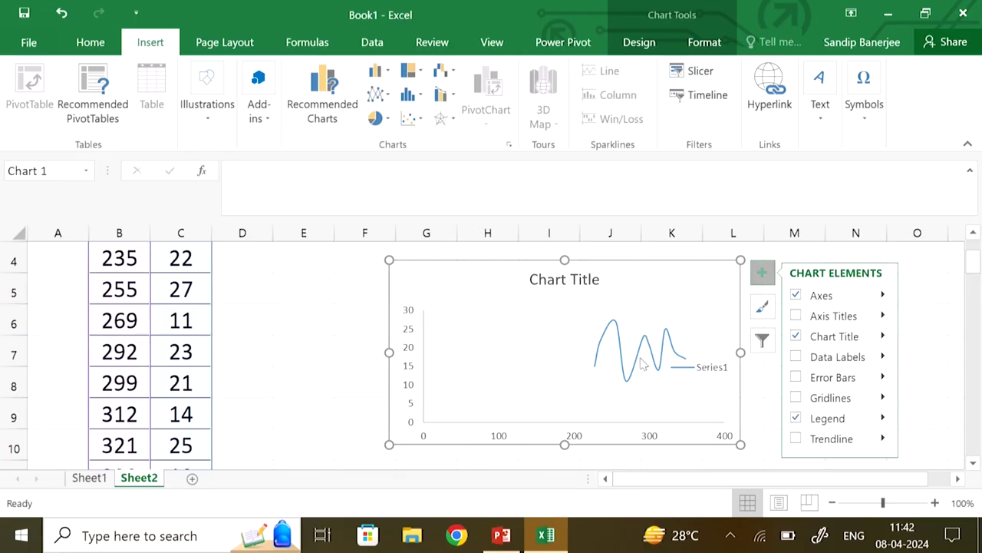
Step: Move the Series1 legend near the title, then delete it from the chart
left_click(714, 373)
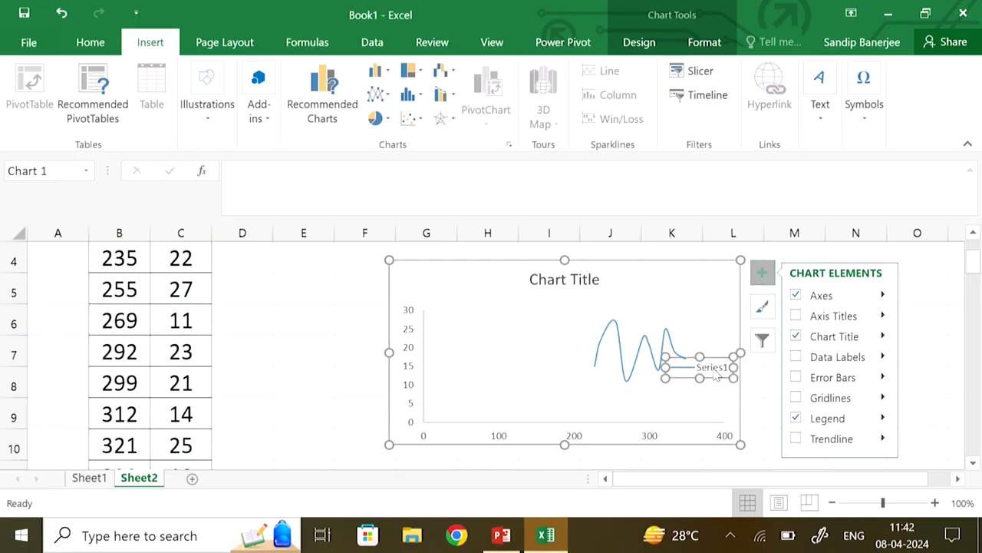
double_click(712, 369)
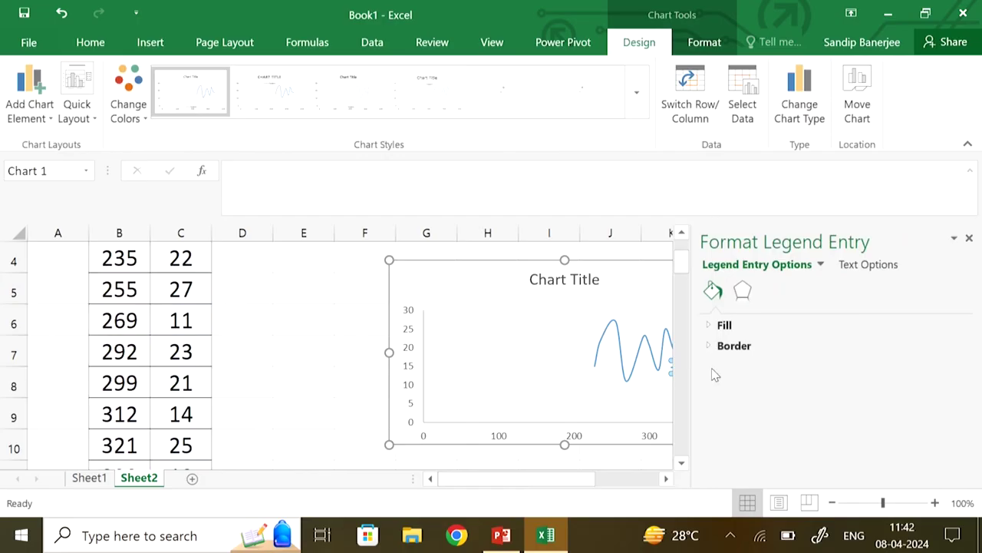
left_click(969, 238)
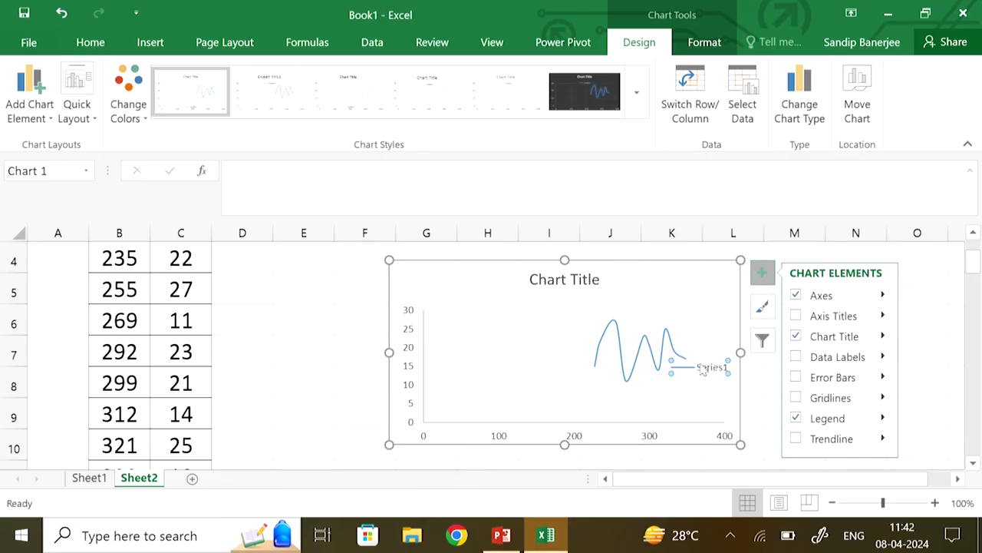
left_click_drag(701, 361, 687, 290)
double_click(696, 299)
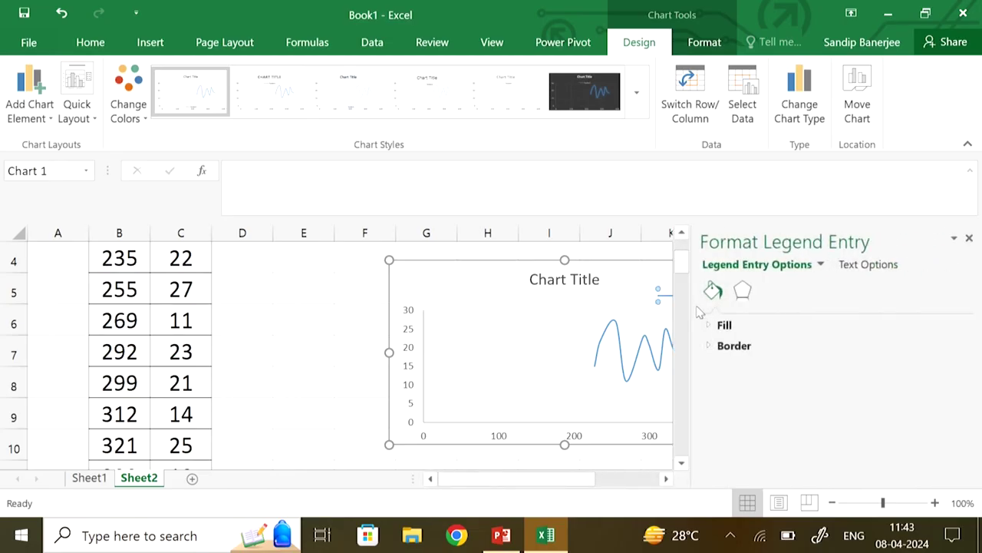
left_click(969, 240)
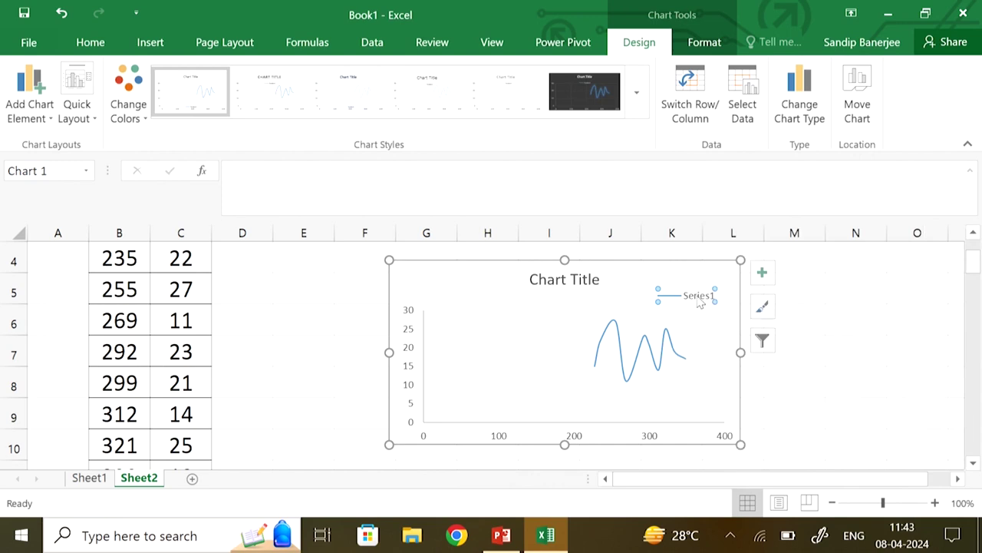
key("Delete")
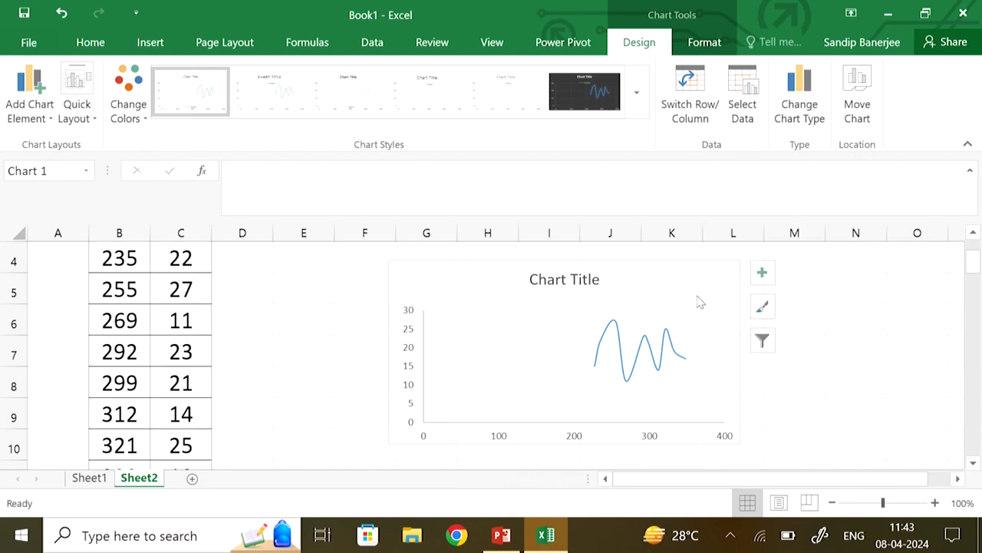
left_click(686, 319)
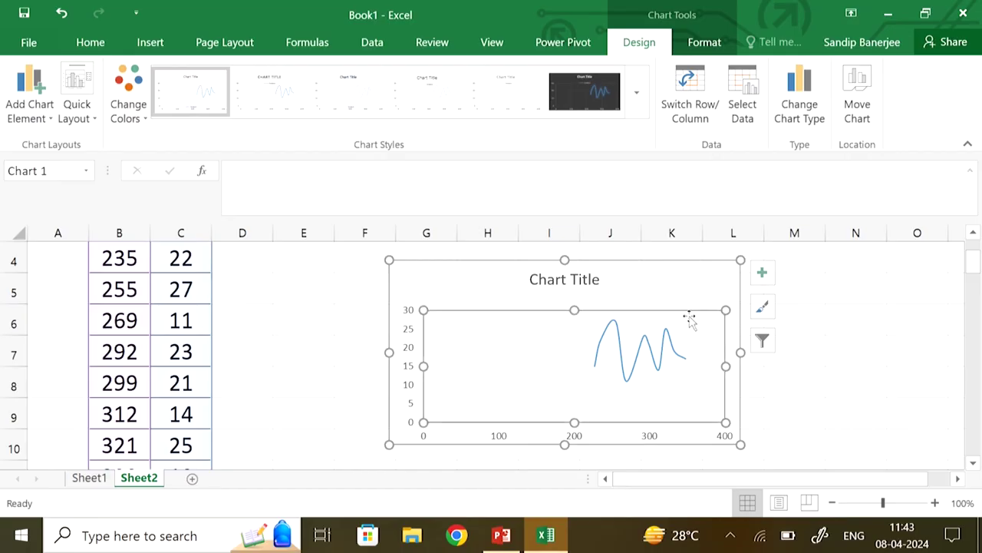
left_click(765, 275)
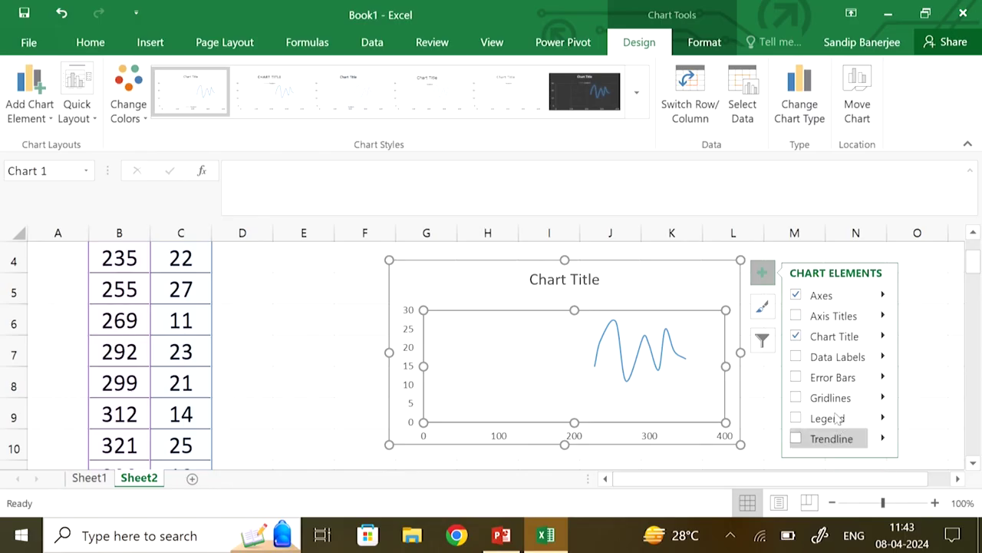
Step: Add axis titles, name the horizontal one X-Values, and move it above the axis
left_click(796, 315)
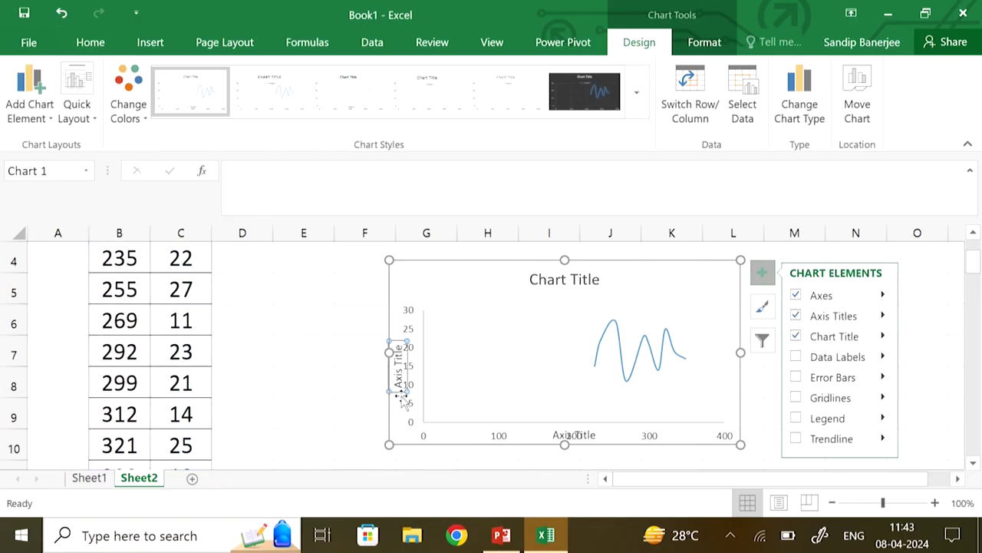
left_click_drag(565, 445, 564, 460)
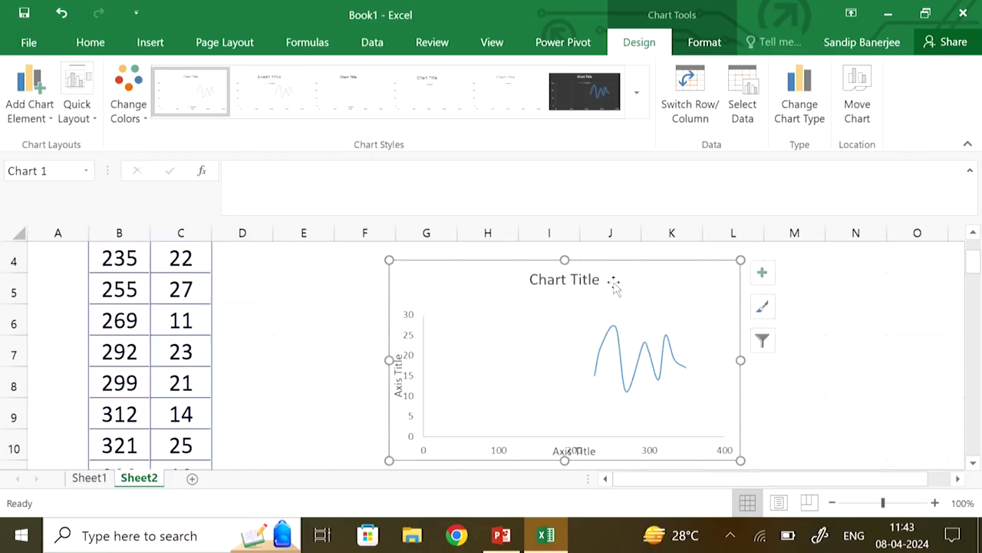
left_click_drag(616, 264, 607, 254)
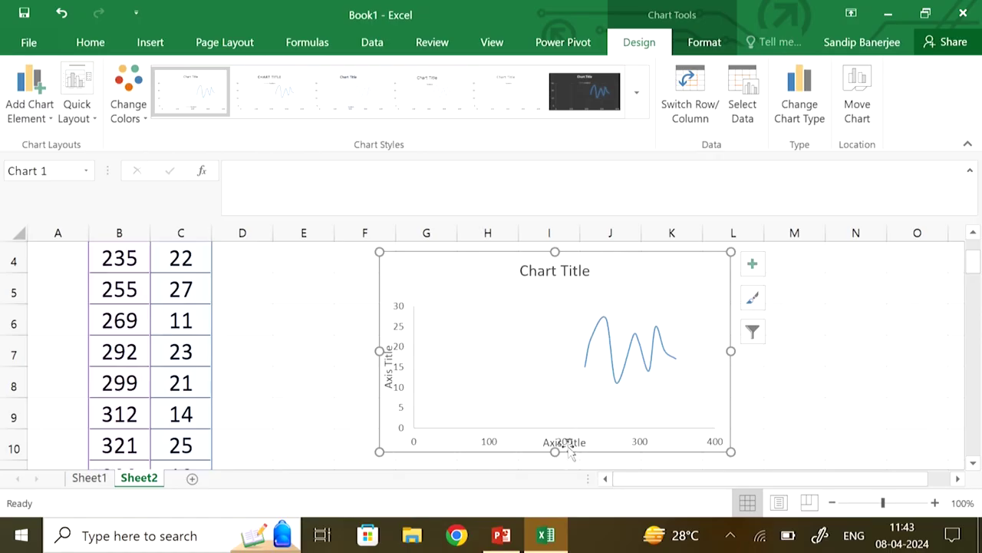
double_click(552, 439)
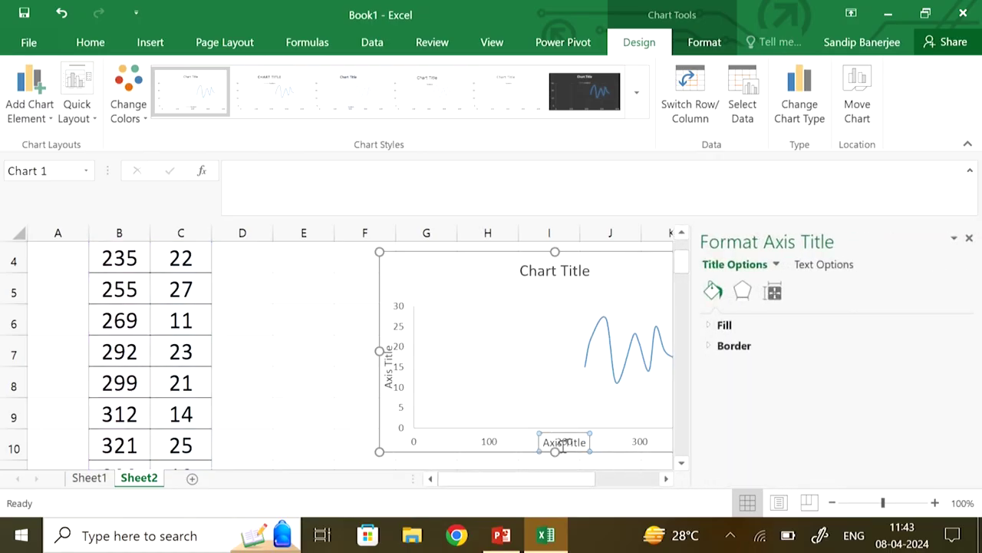
left_click(563, 445)
key("BackSpace")
key("BackSpace")
key("BackSpace")
key("BackSpace")
key("BackSpace")
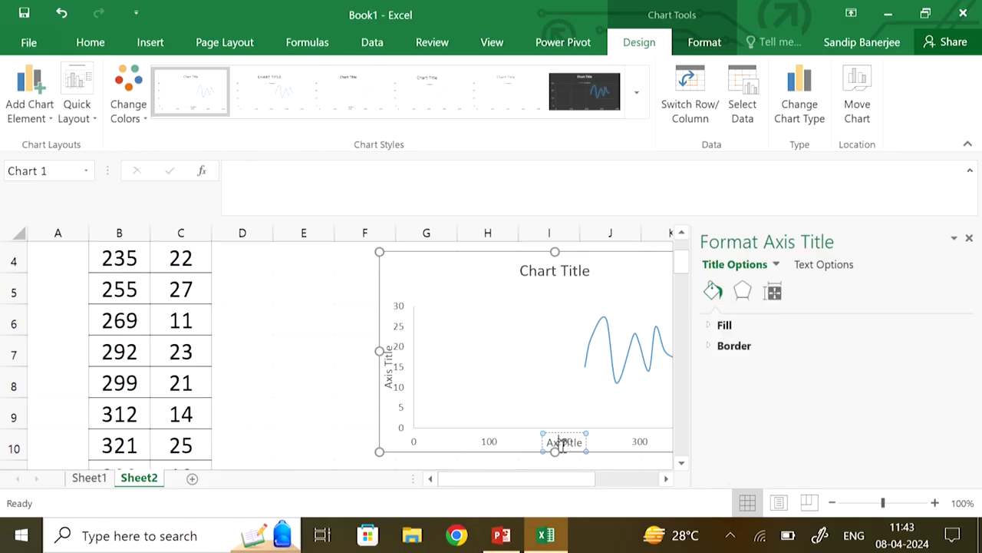
type("X ")
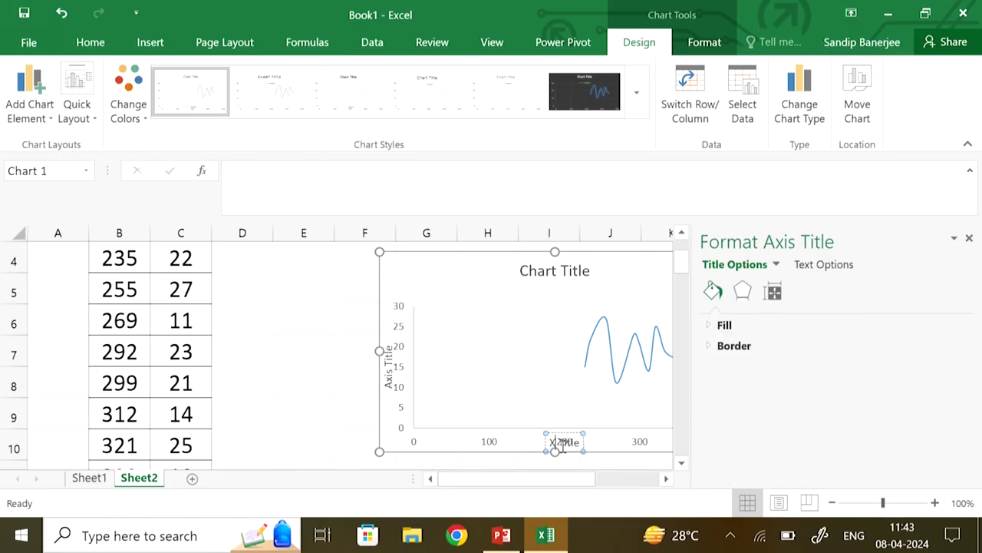
type("-Values")
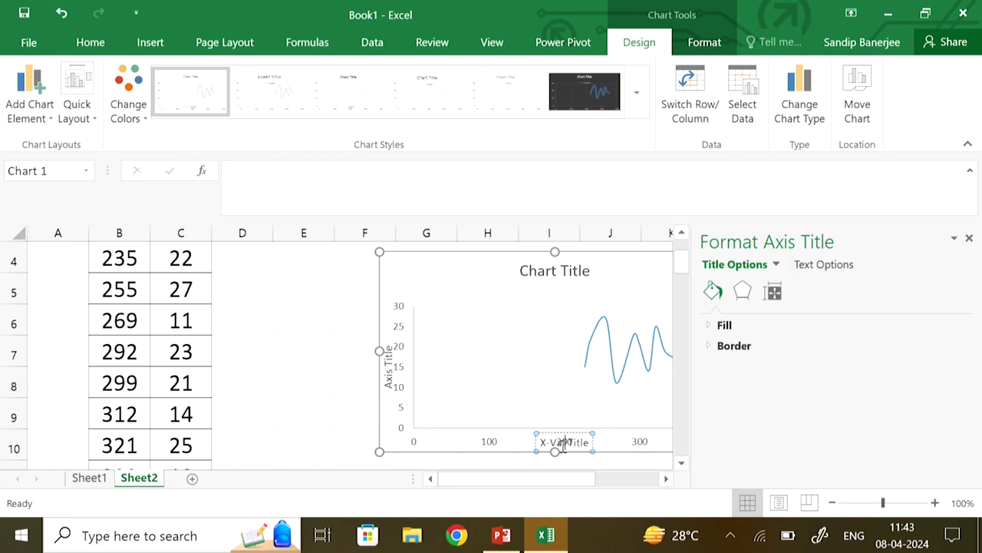
key("Delete")
key("Delete")
key("Delete")
key("Delete")
key("Delete")
key("Delete")
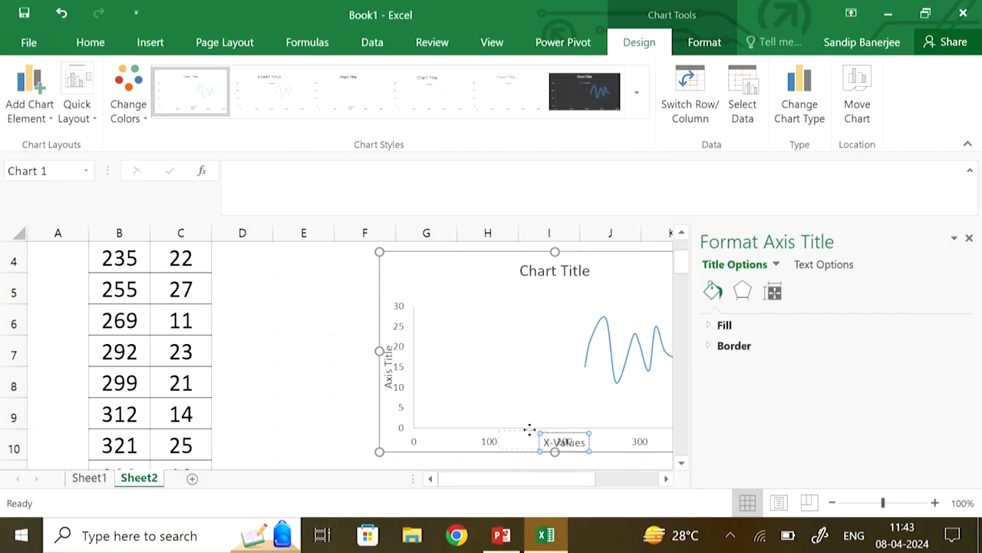
left_click_drag(561, 407, 565, 404)
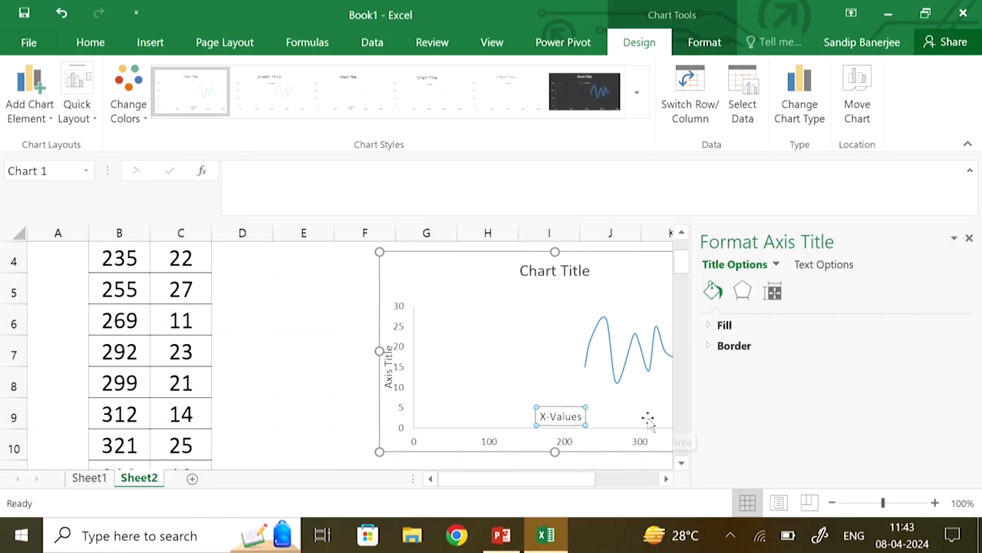
Step: Rename the vertical axis title to Y-Values and close the Format pane
left_click(649, 417)
left_click(396, 413)
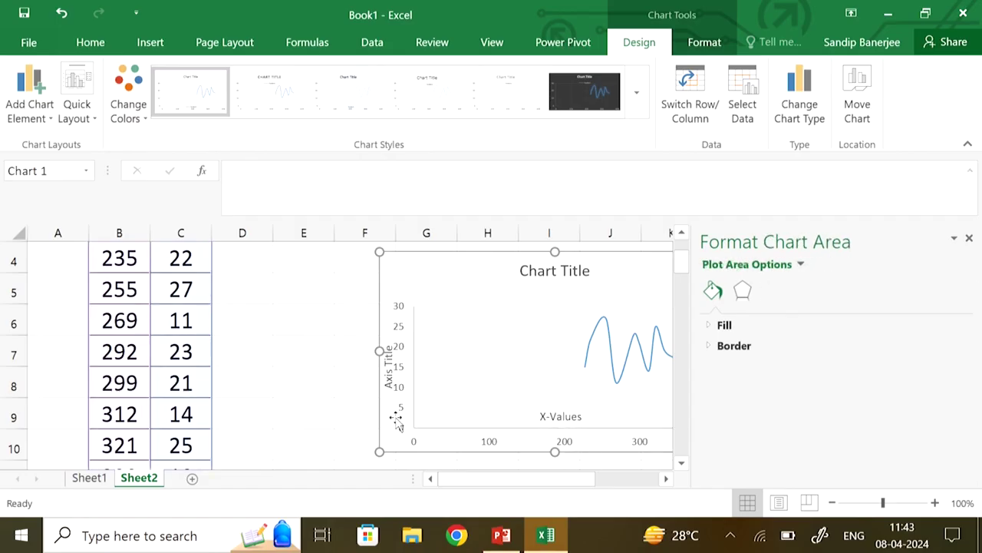
left_click(389, 359)
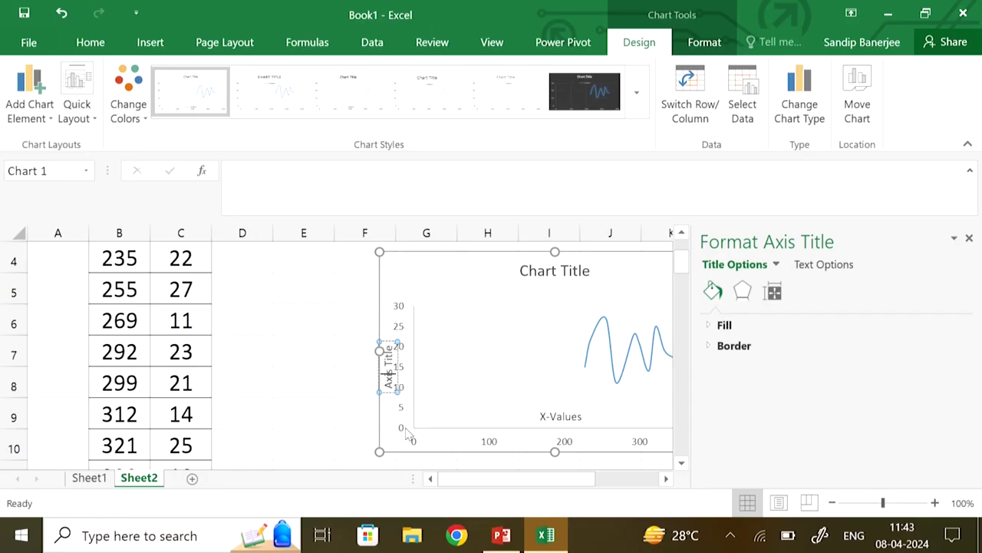
key("Delete")
key("Delete")
key("Delete")
key("Delete")
key("Delete")
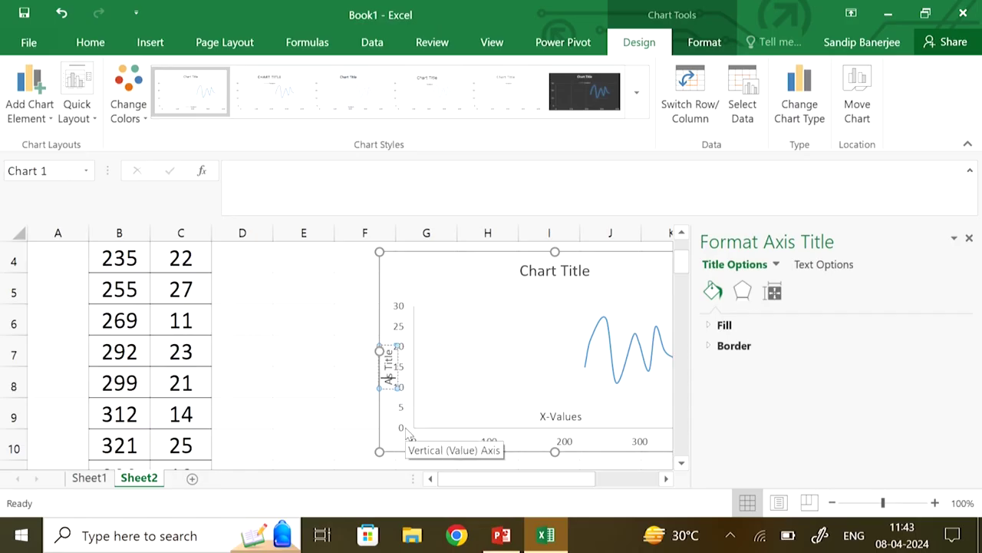
key("Delete")
key("Delete")
key("Delete")
key("Delete")
key("Delete")
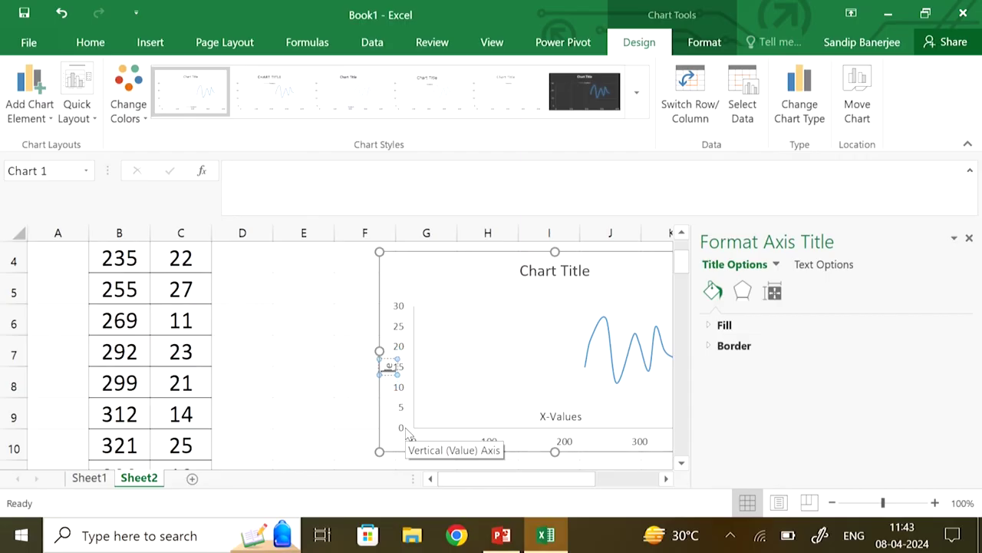
type("Y")
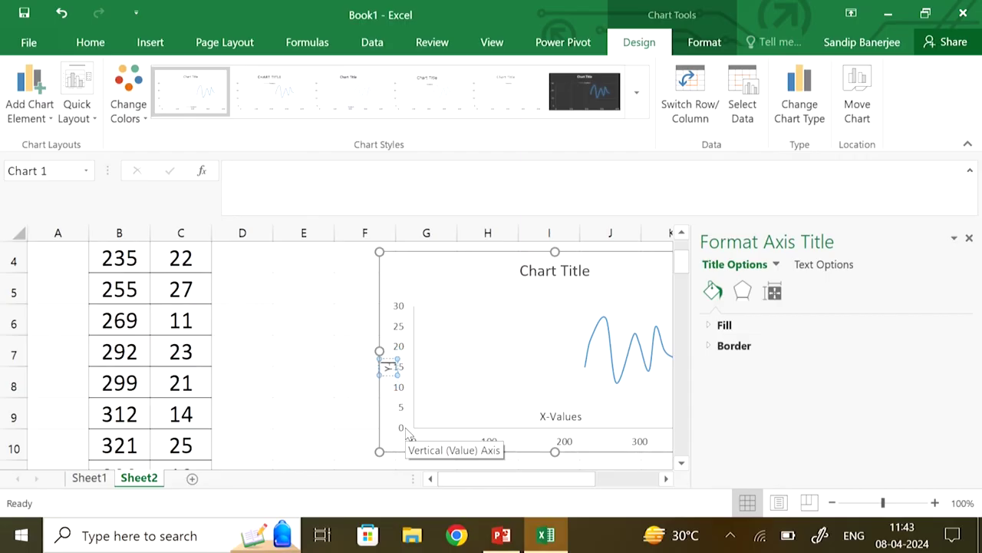
type("-Values")
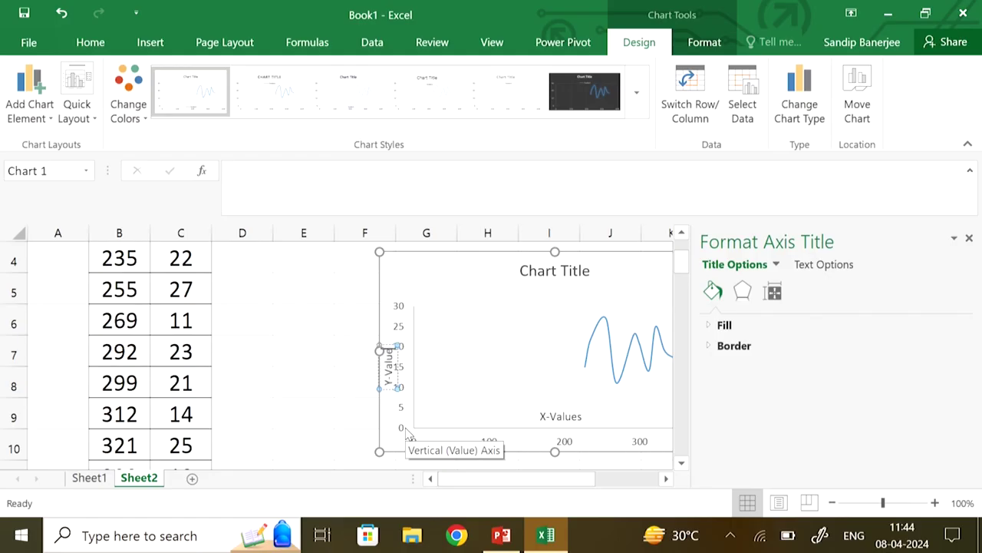
left_click(300, 412)
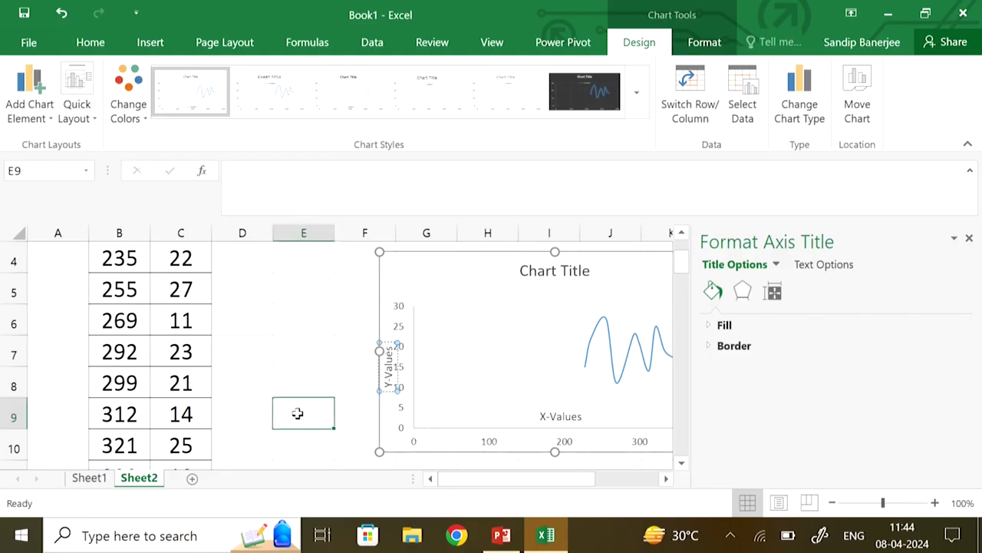
left_click(970, 239)
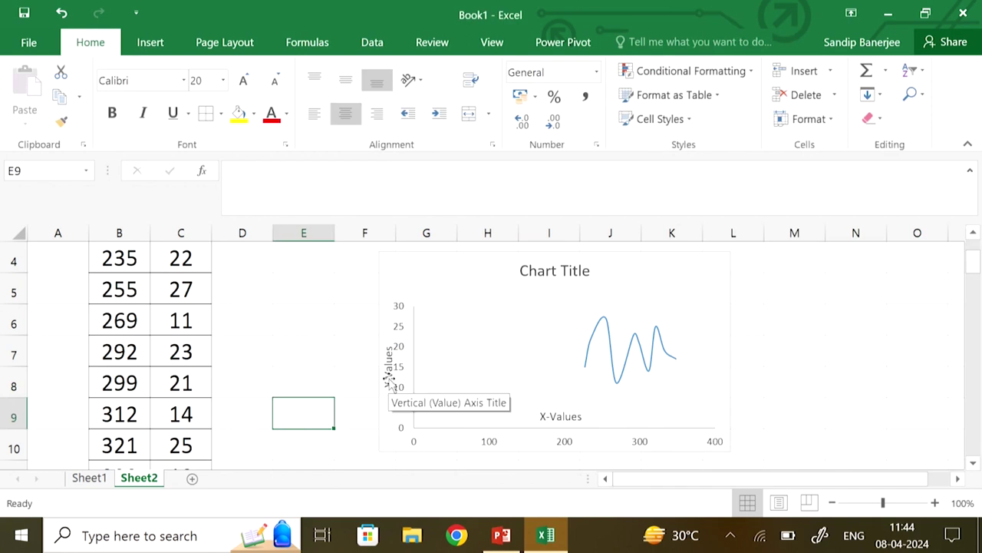
Step: Replace the default chart title text with 'Display'
left_click(551, 281)
double_click(551, 278)
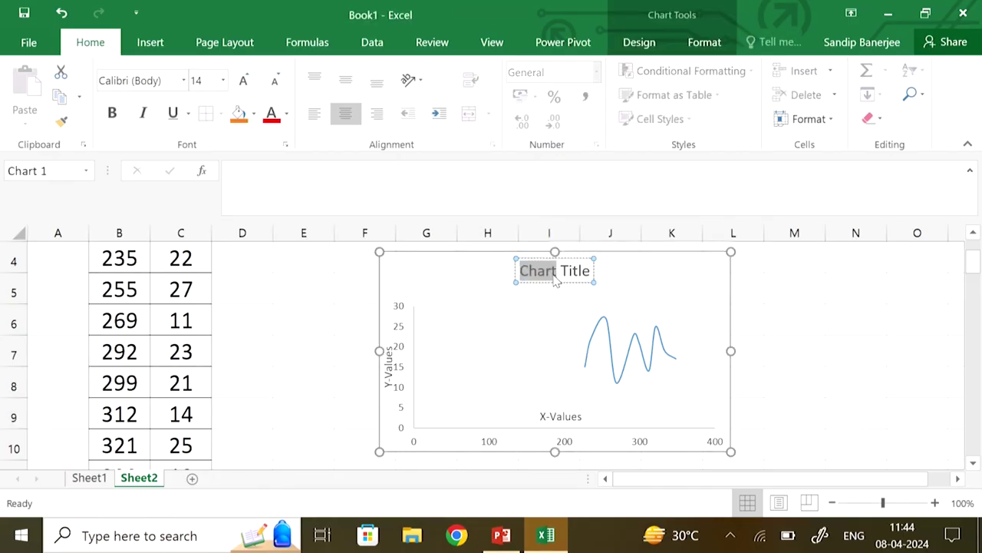
type("T")
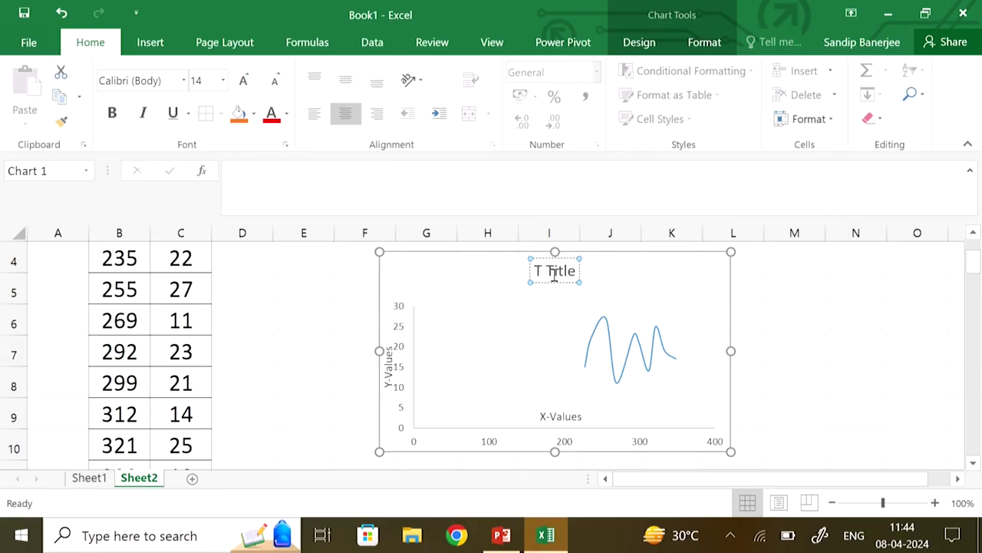
key("BackSpace")
key("Delete")
type("Display")
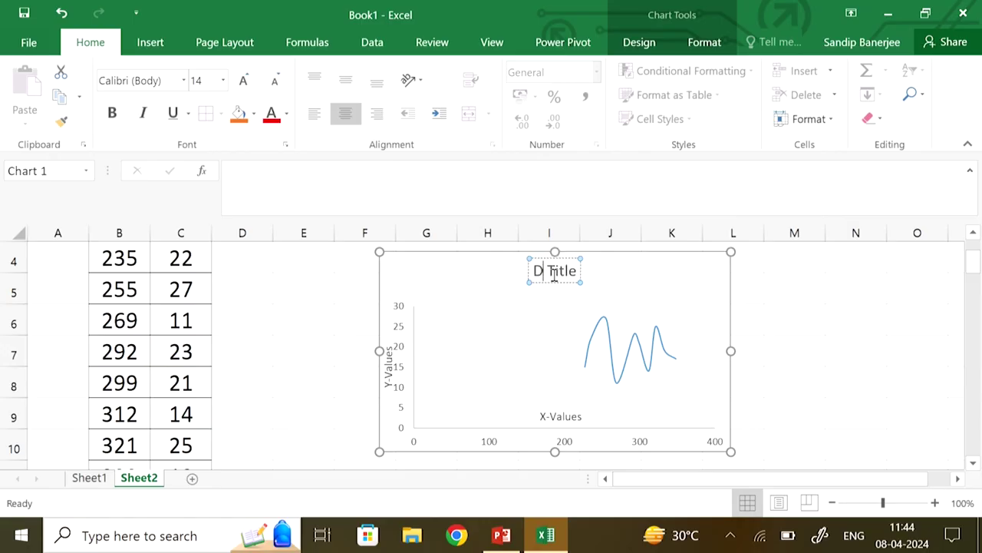
key("Delete")
key("Delete")
key("Delete")
key("Delete")
key("Delete")
key("Delete")
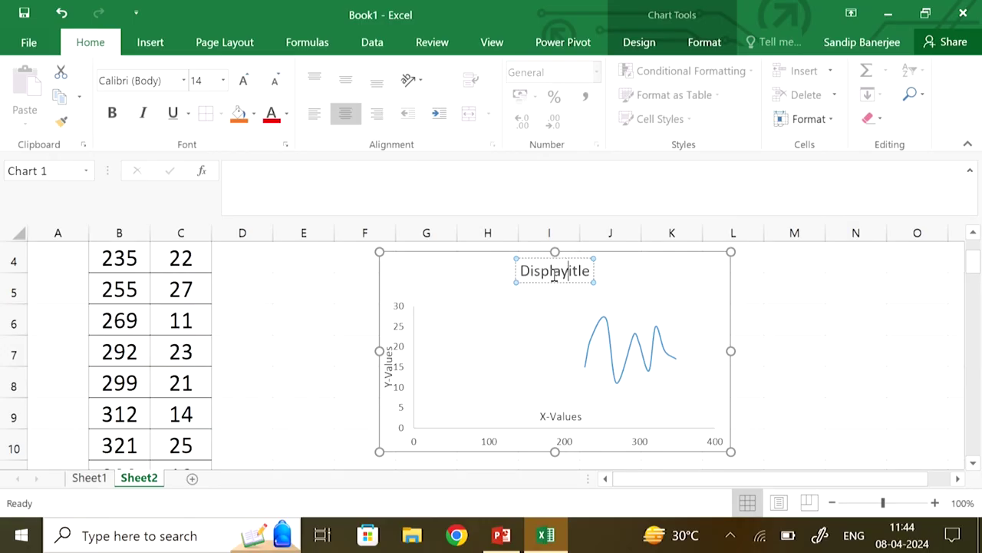
left_click(686, 282)
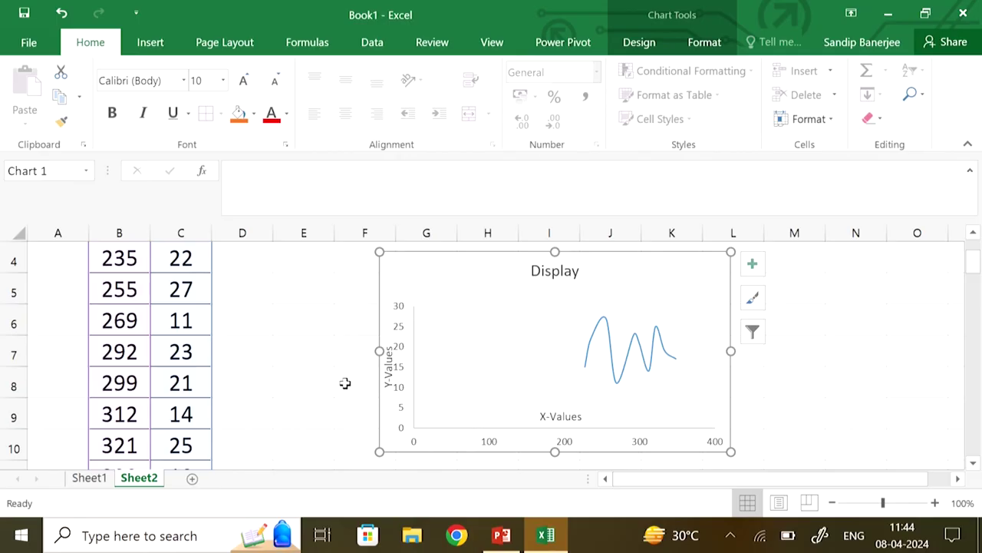
Step: Enter a bold 'Y^2' heading in cell D2
scroll(345, 382, "up", 1)
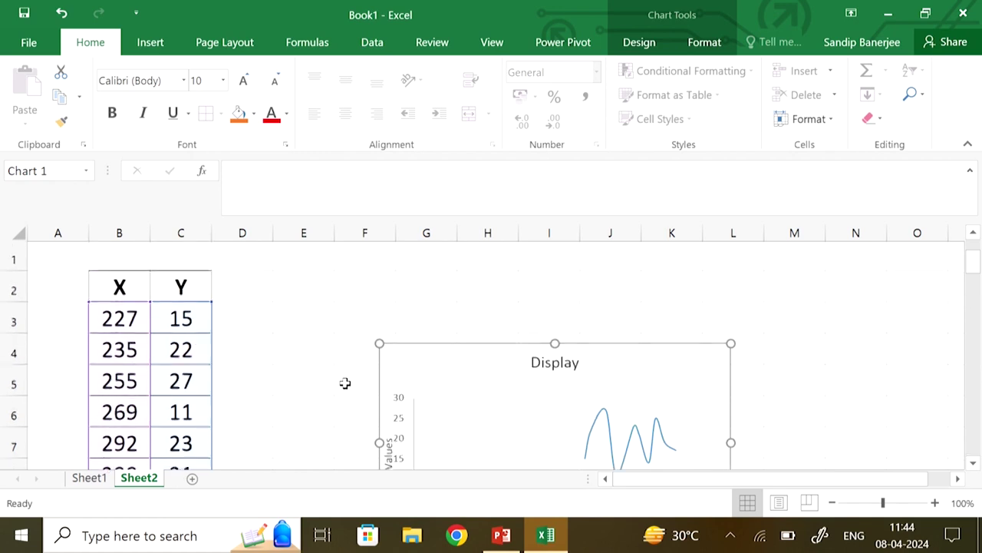
left_click(234, 329)
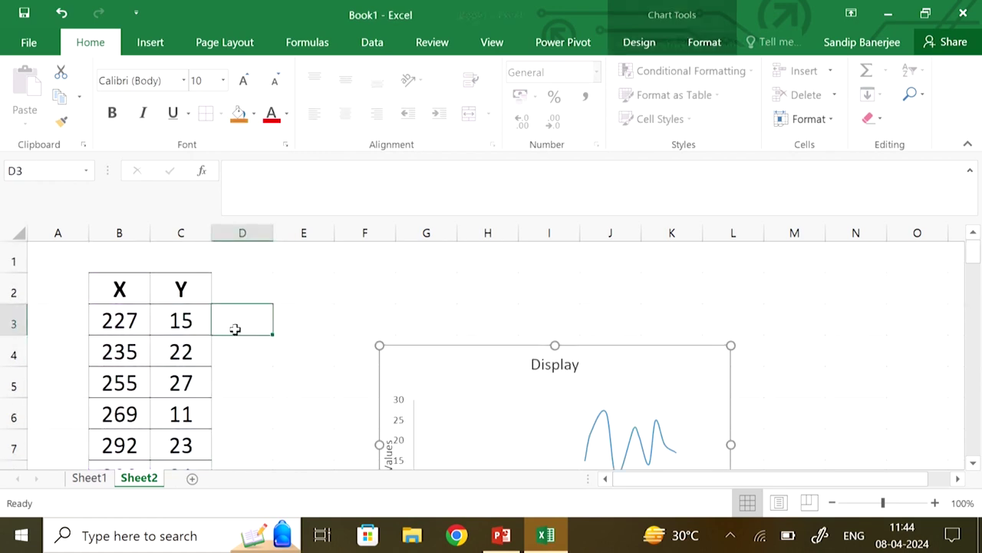
left_click(252, 283)
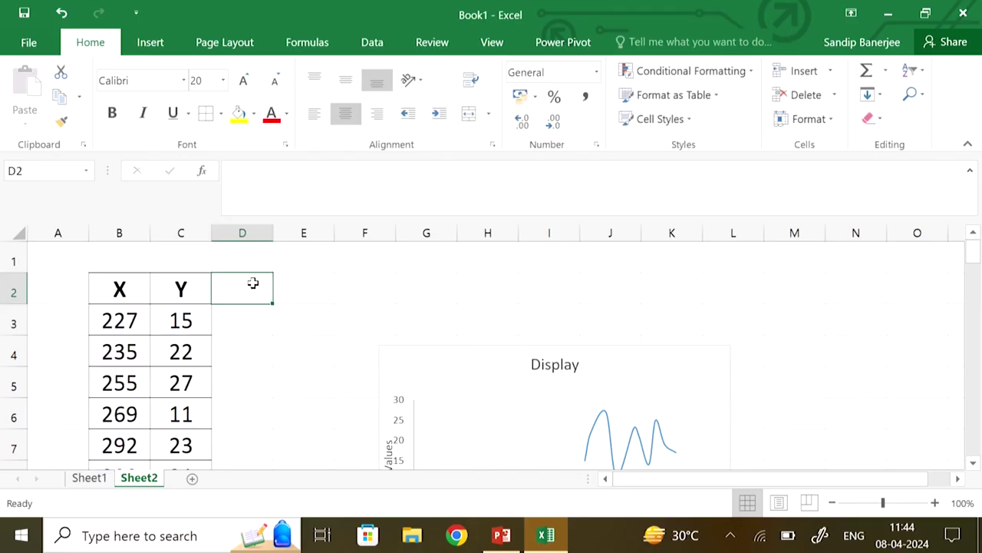
type("y")
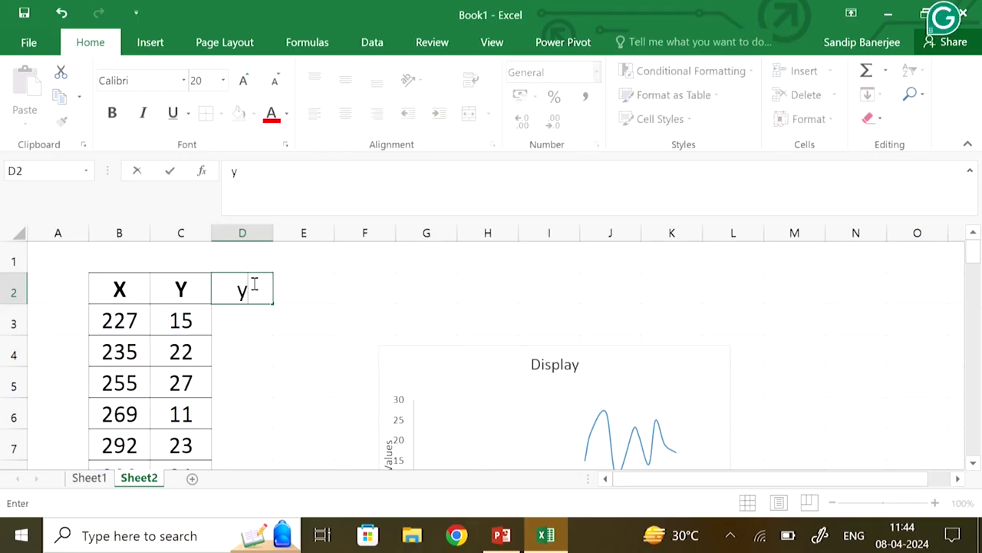
key("BackSpace")
type("Y^2")
left_click(323, 340)
left_click(262, 290)
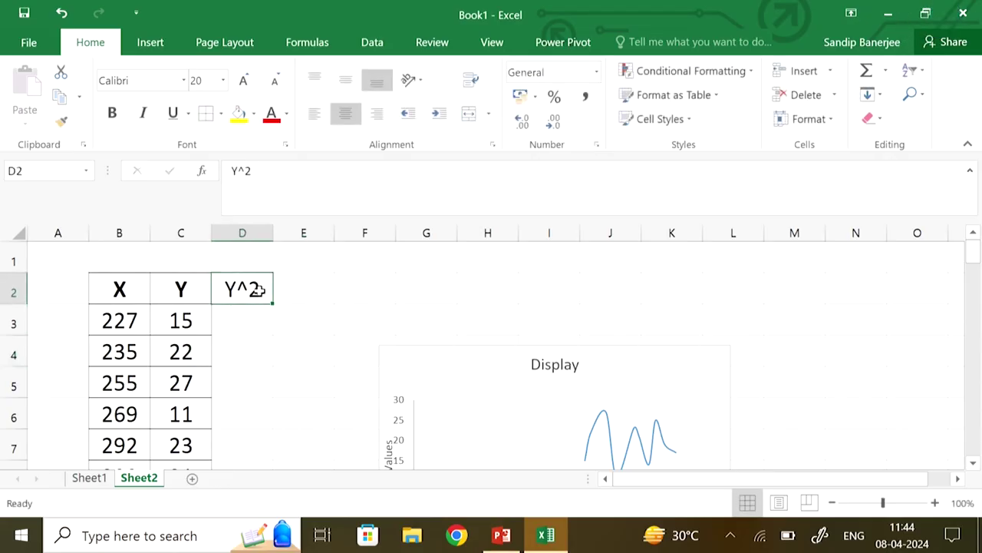
left_click(112, 113)
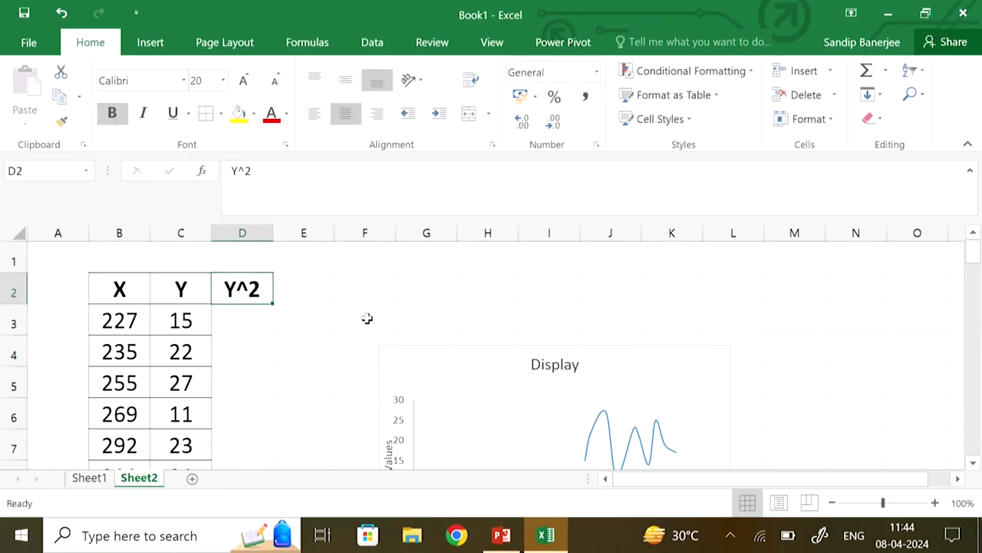
Step: Enter a bold 'Y-5' heading in cell E2
left_click(303, 291)
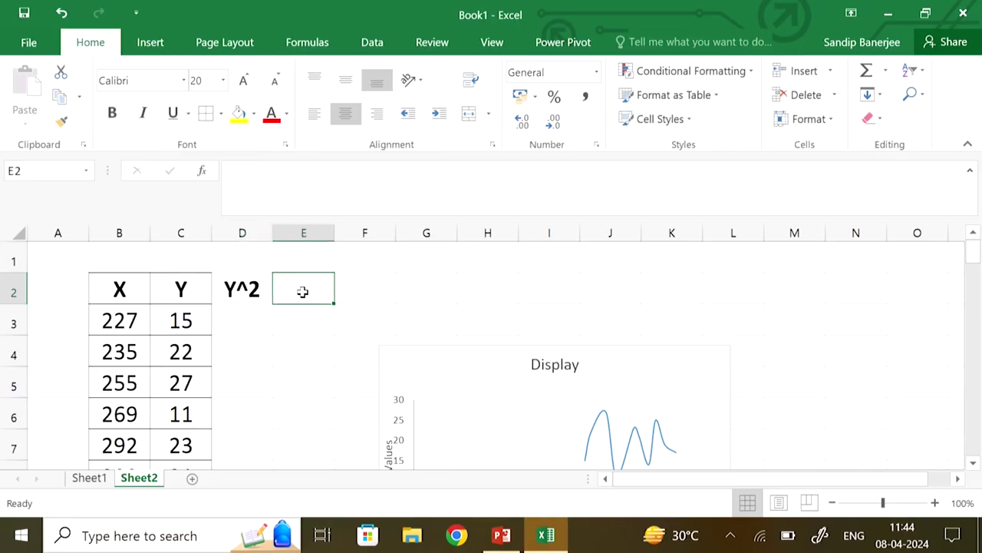
type("Y")
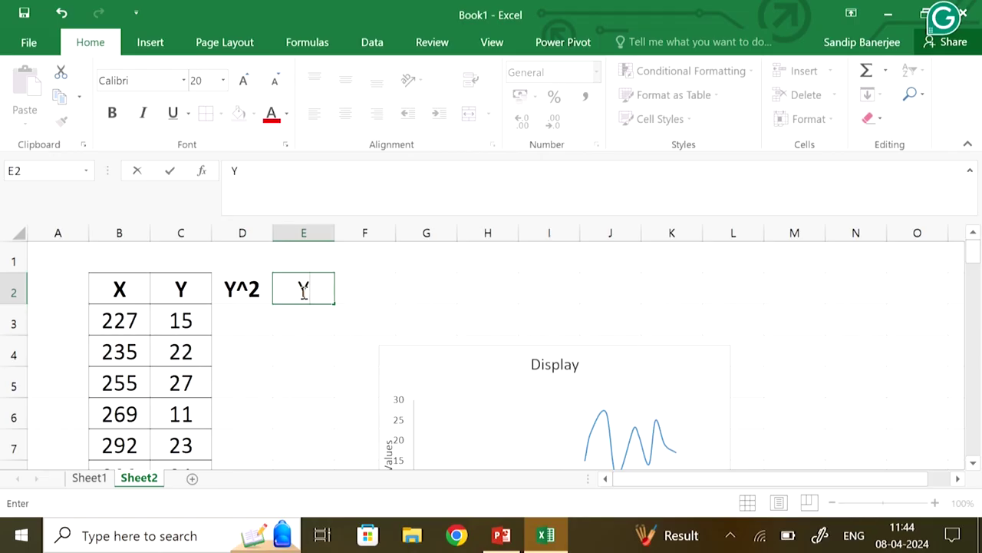
type("-5")
left_click(317, 384)
left_click(285, 290)
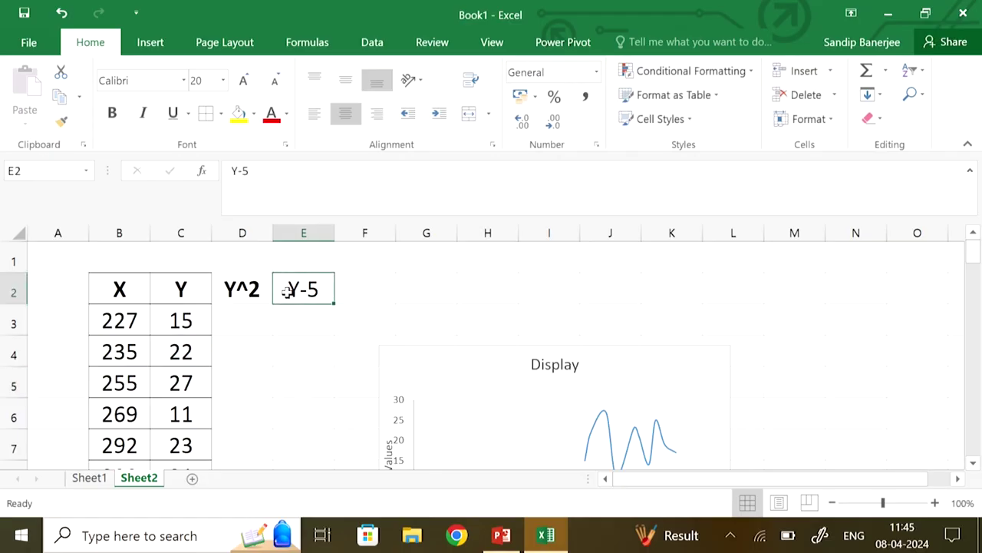
left_click(111, 117)
Step: Apply All Borders to the new Y^2 and Y-5 columns
left_click_drag(214, 287, 303, 415)
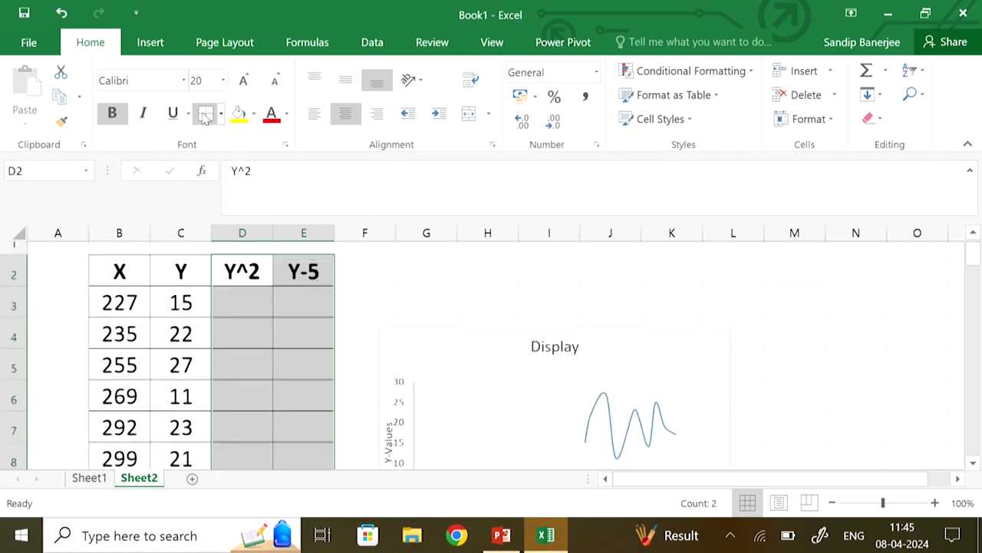
scroll(379, 386, "up", 2)
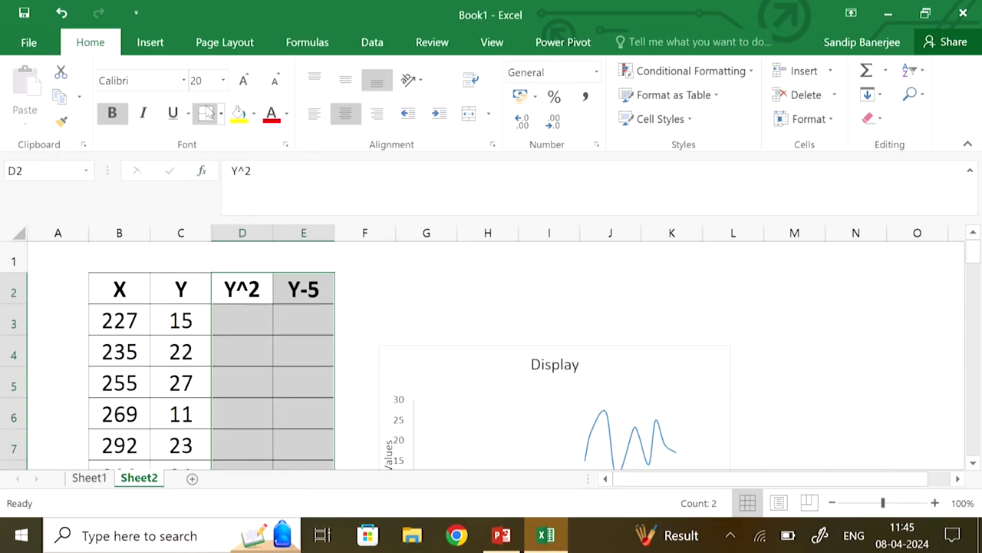
left_click(221, 113)
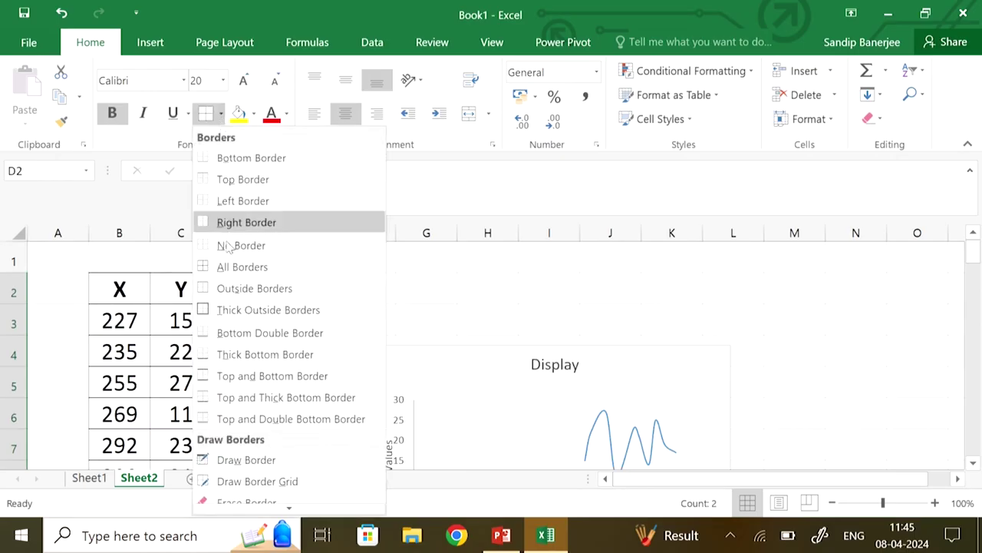
left_click(238, 266)
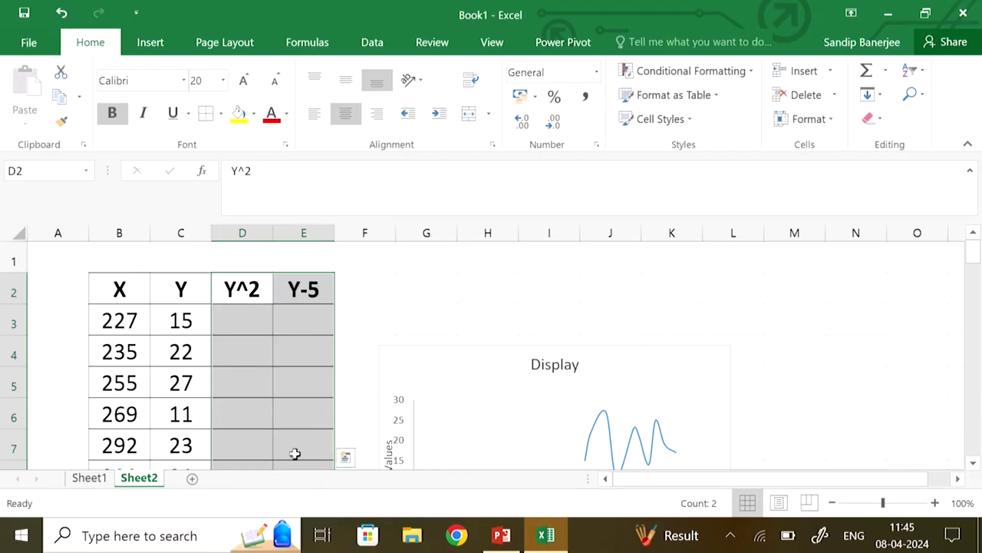
scroll(895, 312, "down", 1)
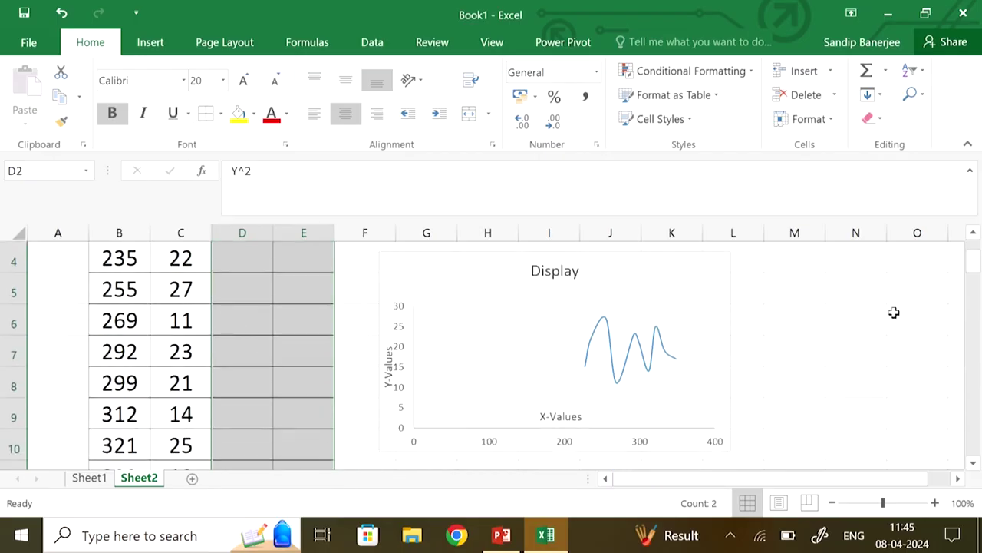
Step: Drag the Display chart lower and further right, away from the table
left_click(684, 380)
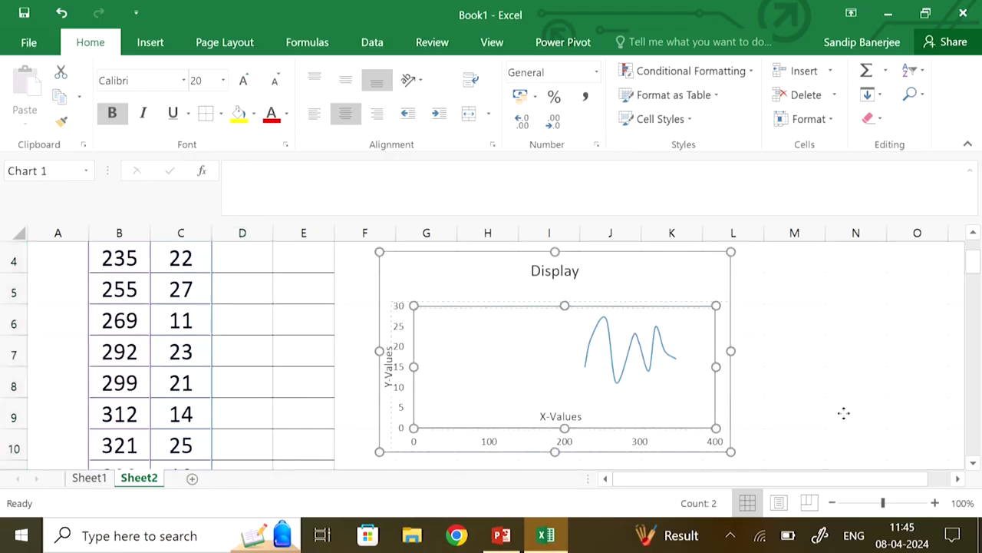
left_click_drag(680, 273, 844, 463)
scroll(706, 388, "up", 1)
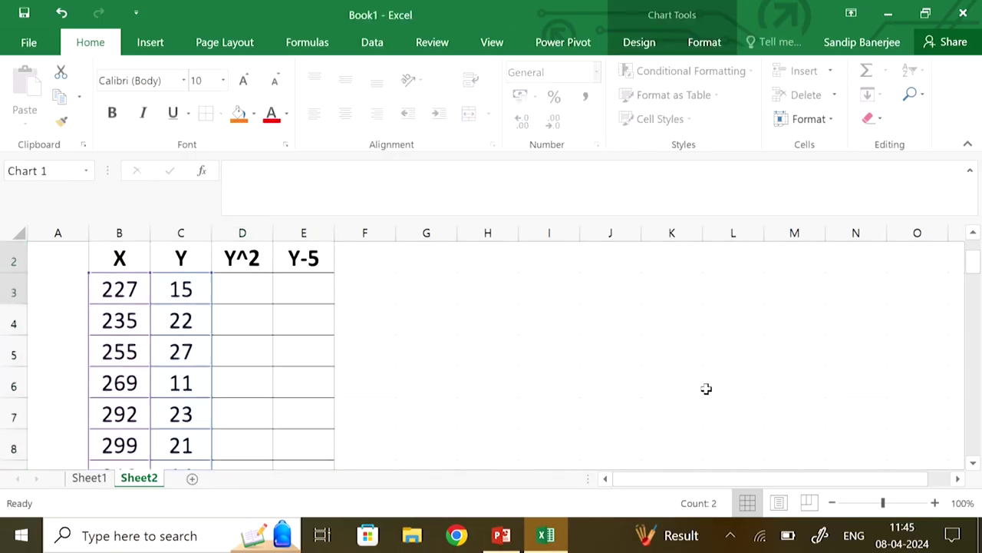
left_click(237, 285)
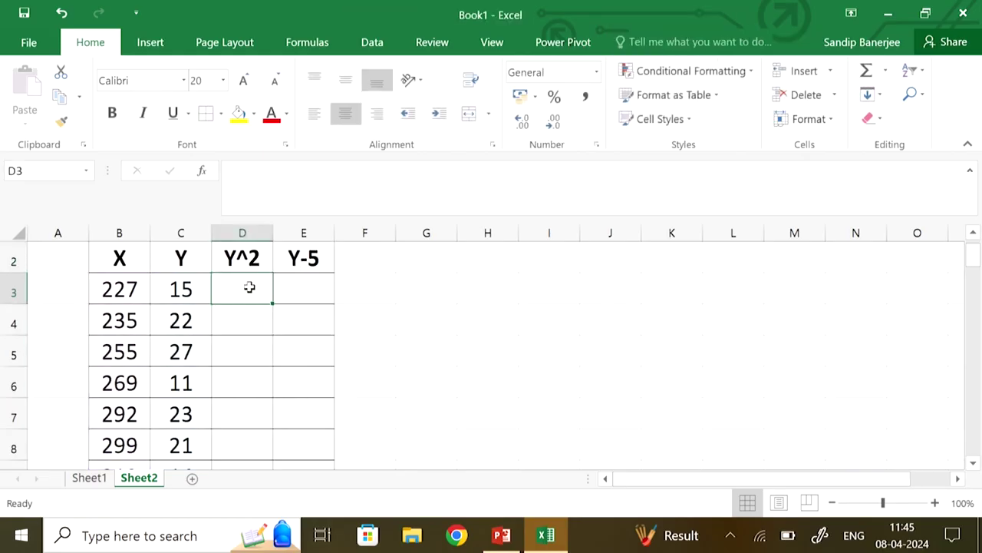
Step: Enter =C3^2 in D3 and fill it down to D12, giving 225 to 289
type("=")
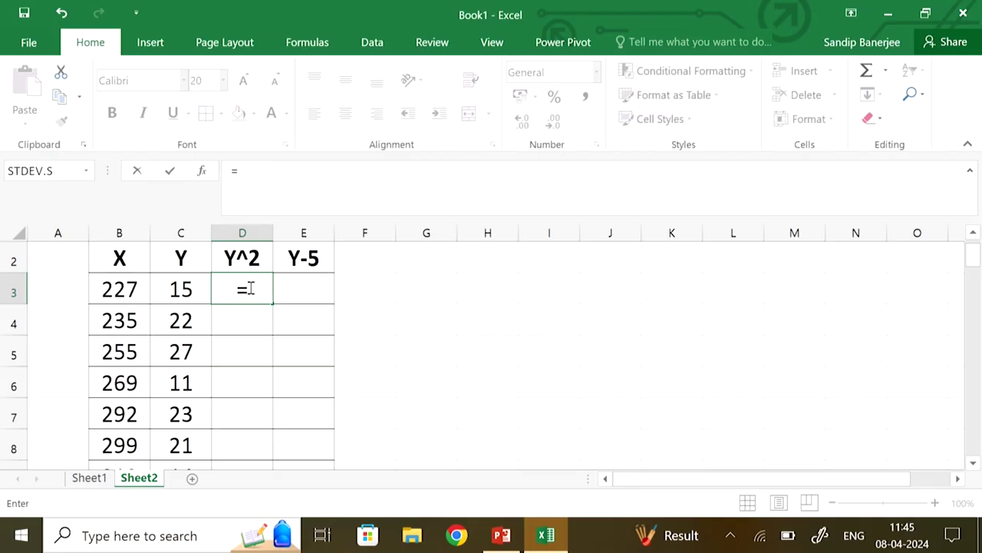
left_click(188, 291)
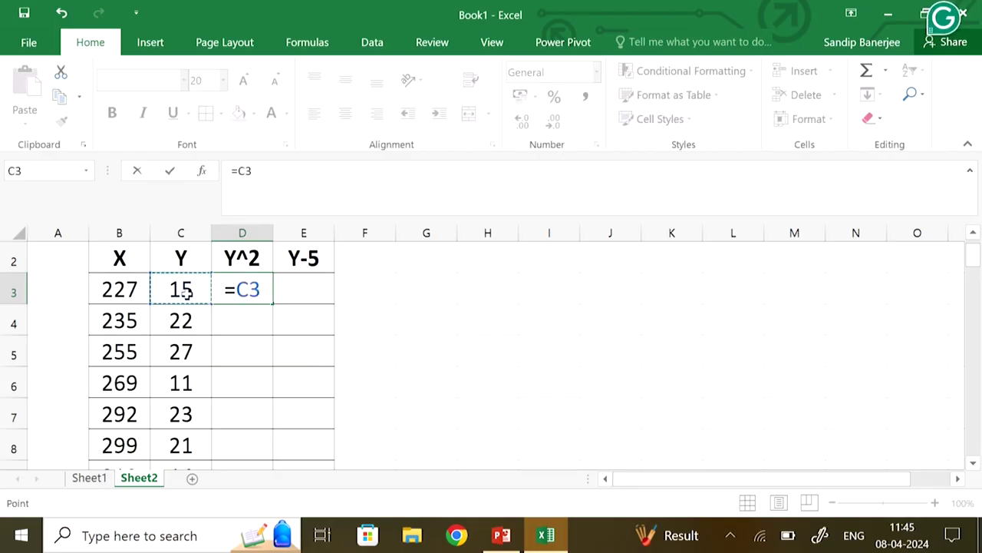
type("^2")
key("Return")
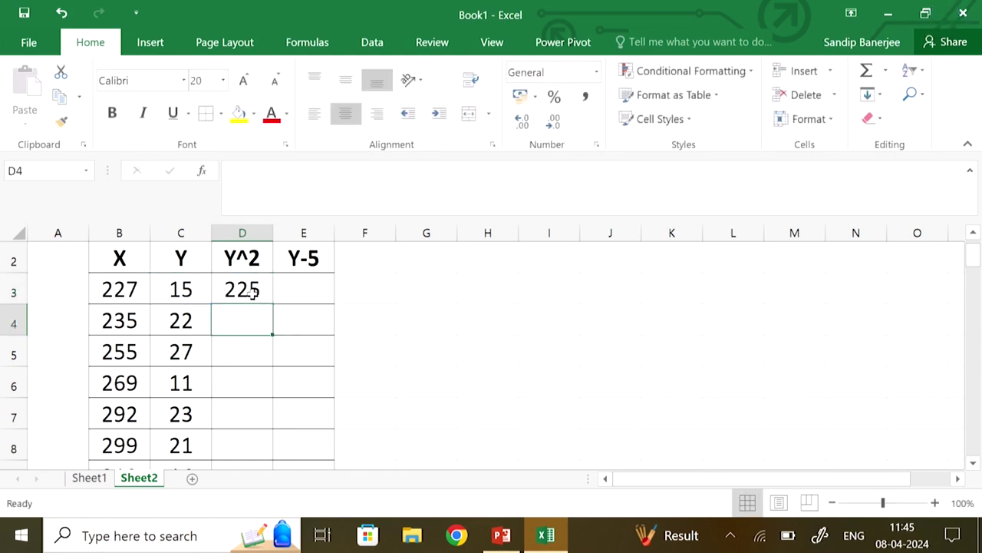
left_click(253, 294)
left_click_drag(273, 304, 272, 430)
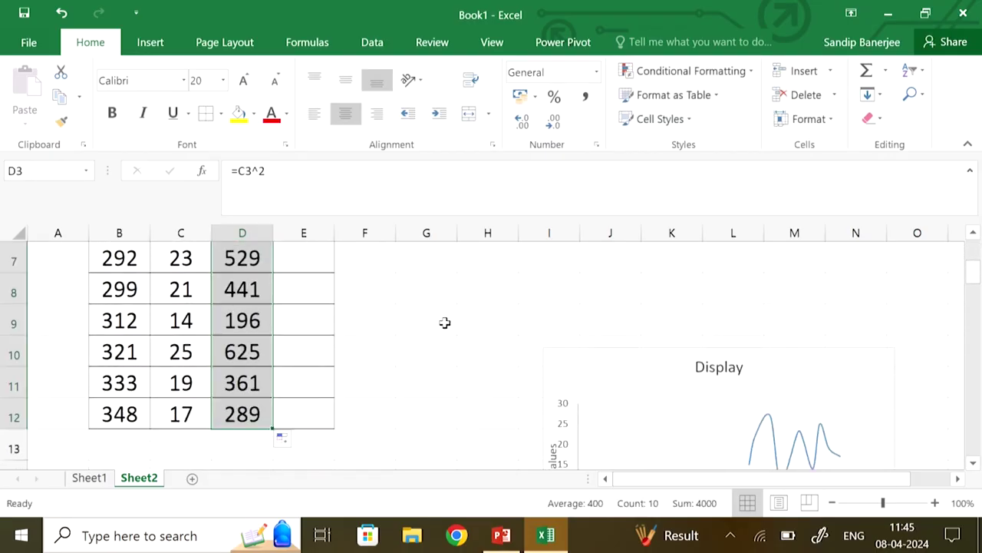
scroll(444, 322, "up", 2)
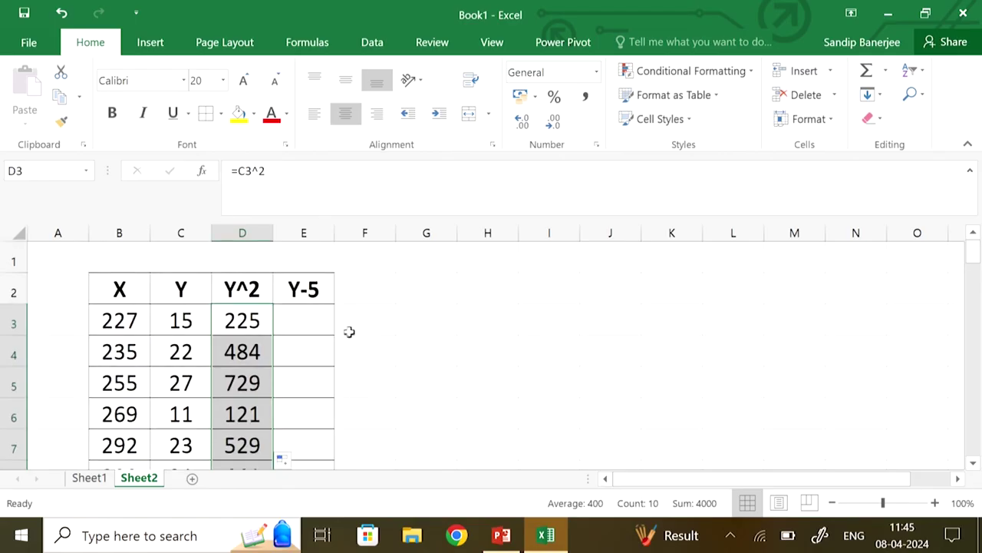
Step: Enter =C3-5 in E3 and fill it down to E12, giving Y-5 values 10 through 12
left_click(305, 322)
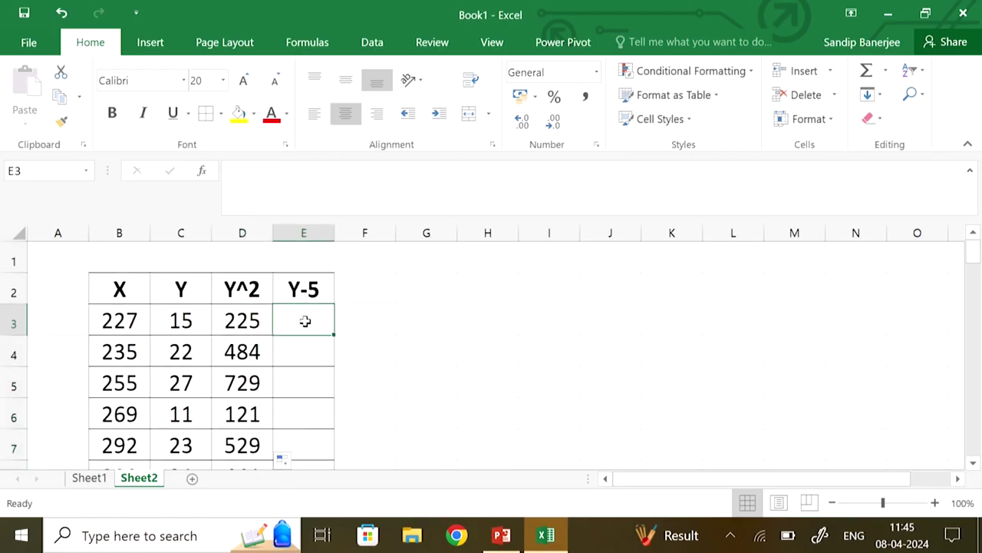
type("=")
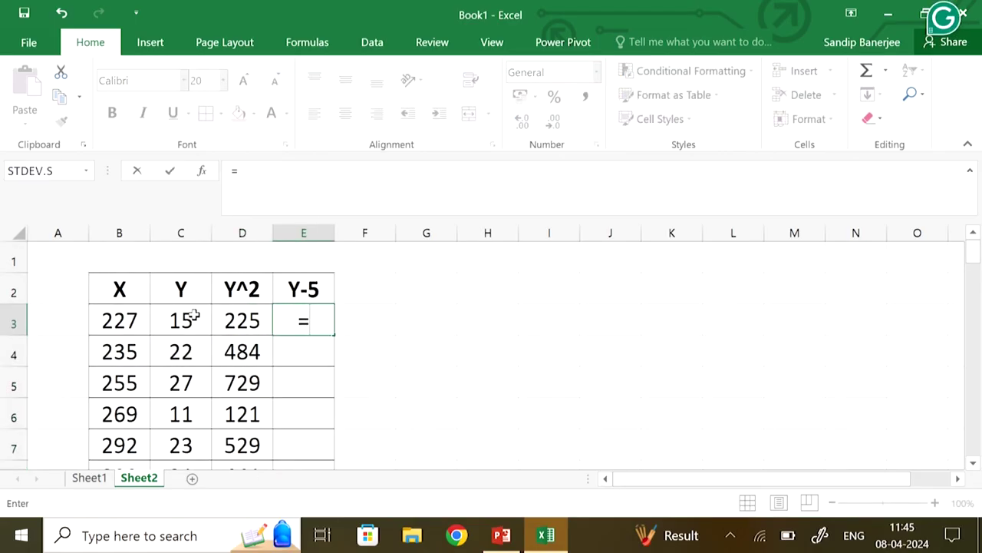
left_click(194, 314)
type("-5")
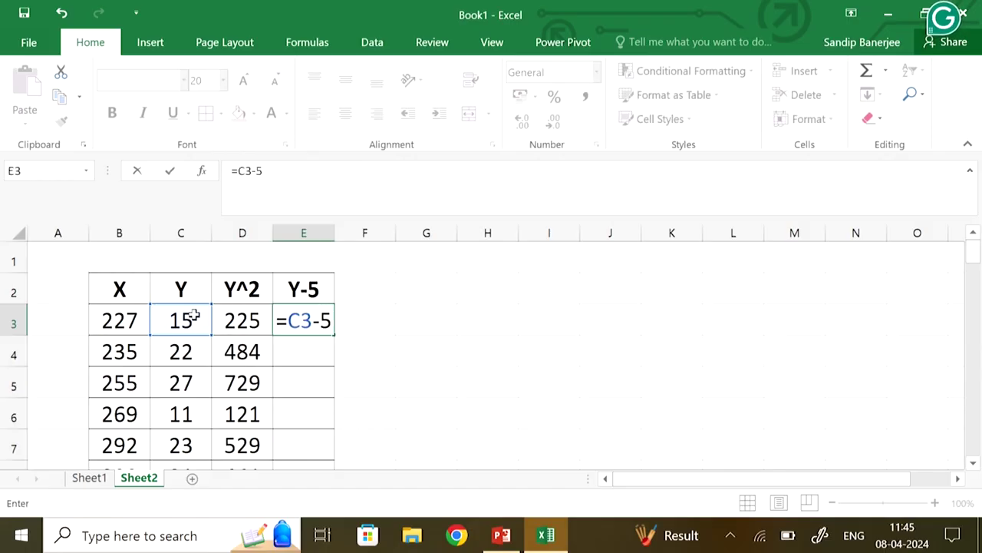
key("Return")
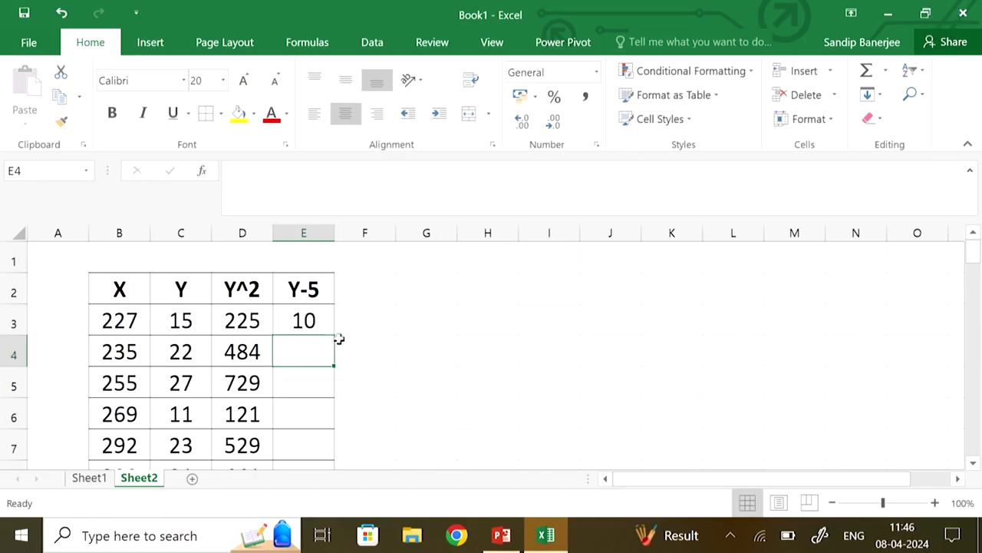
left_click(316, 323)
left_click_drag(333, 335, 320, 425)
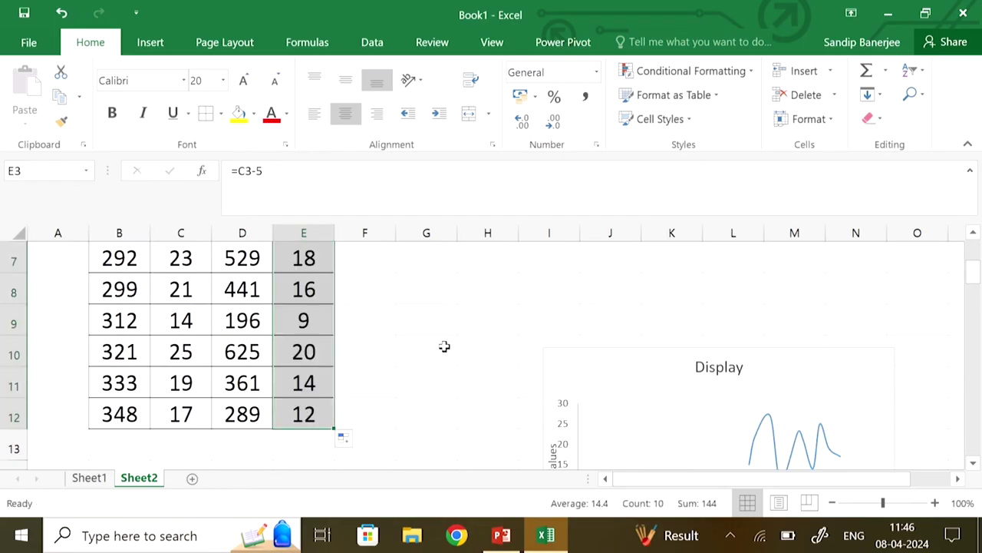
scroll(445, 345, "up", 2)
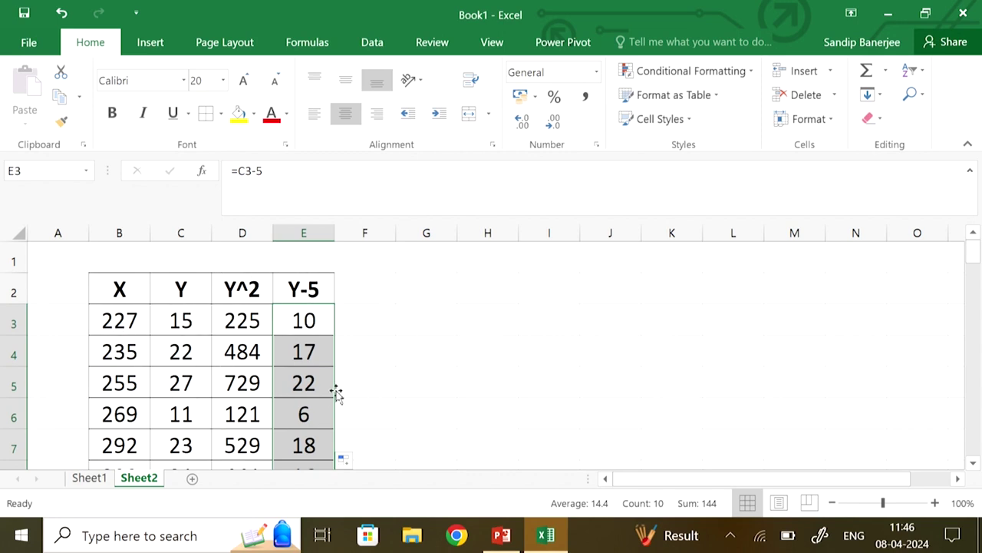
Step: Select the data range B3:E12 with Shift+arrow keys
left_click(125, 321)
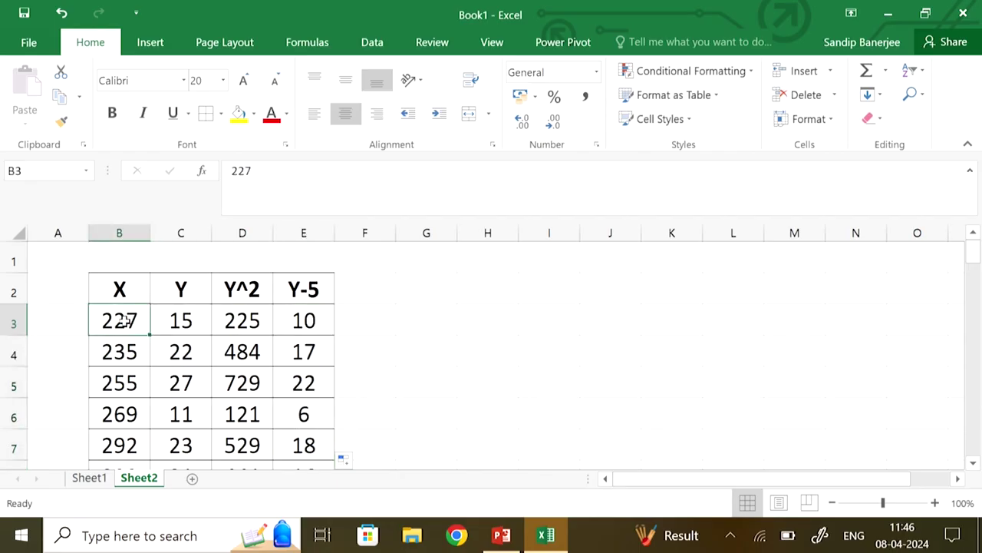
key("shift+Right")
key("shift+Right")
key("shift+Right")
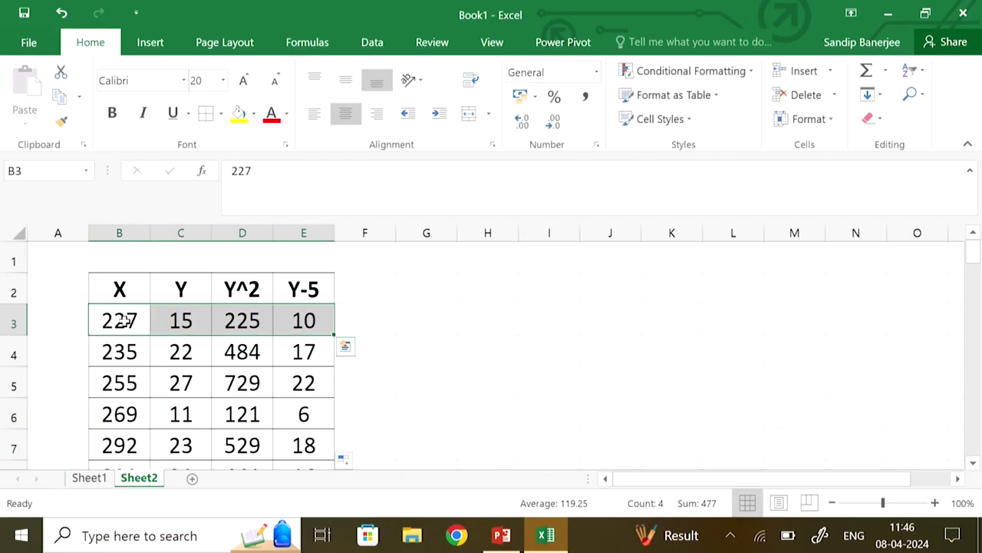
key("shift+Down")
key("shift+Down")
key("shift+Down")
key("shift+Down")
key("shift+Down")
key("shift+Down")
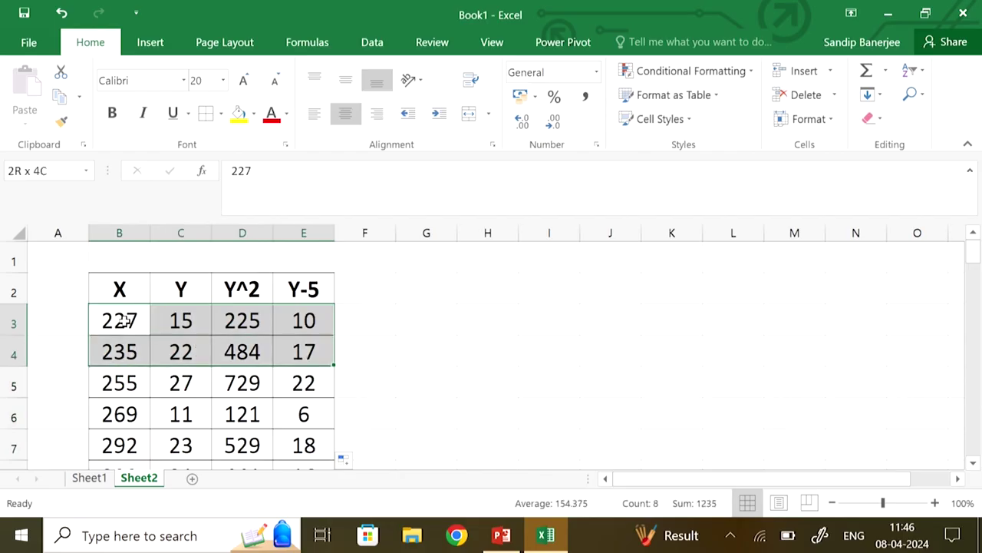
key("shift+Down")
key("shift+Down")
key("shift+Down")
key("shift+Up")
key("shift+Down")
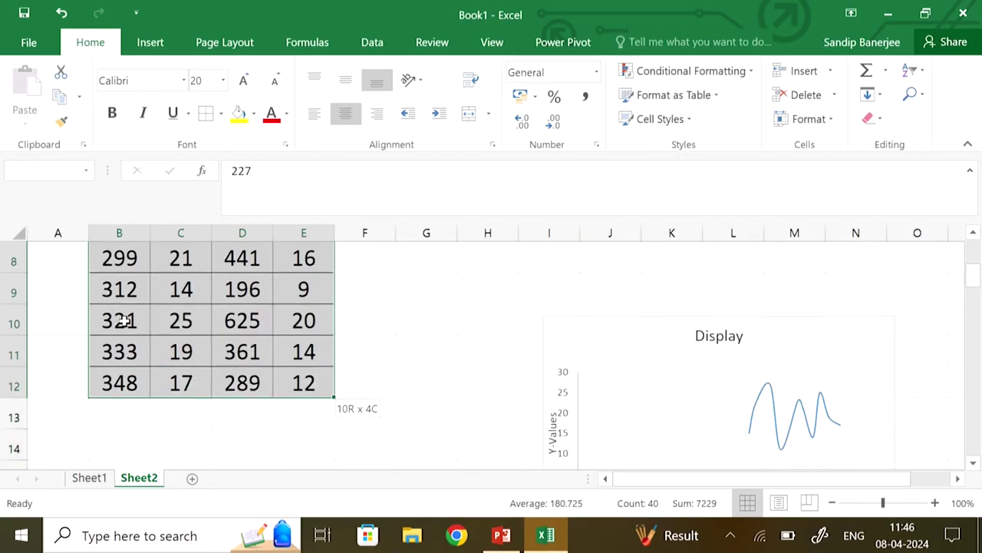
scroll(466, 392, "up", 2)
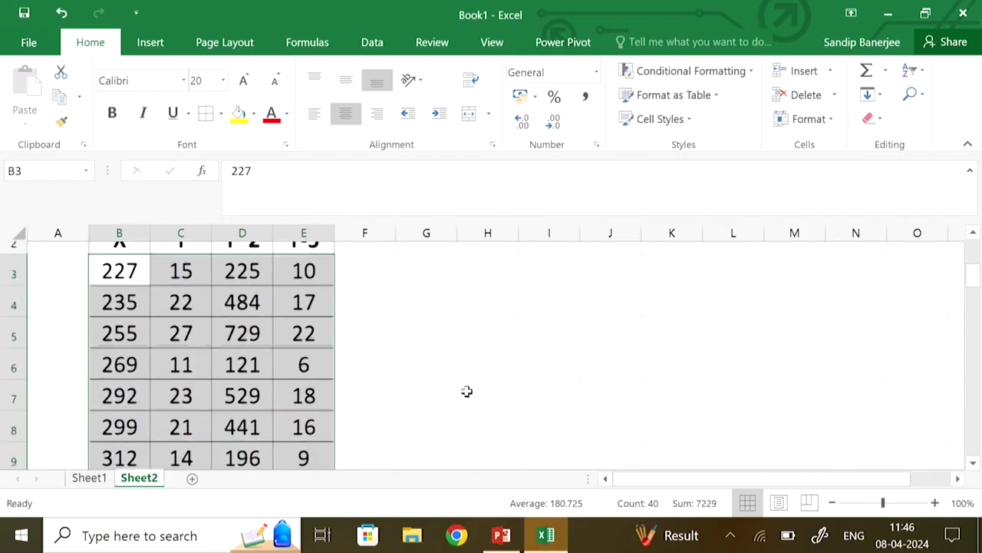
Step: Preview the bar, column and scatter suggestions in Recommended Charts, then cancel without inserting
left_click(154, 45)
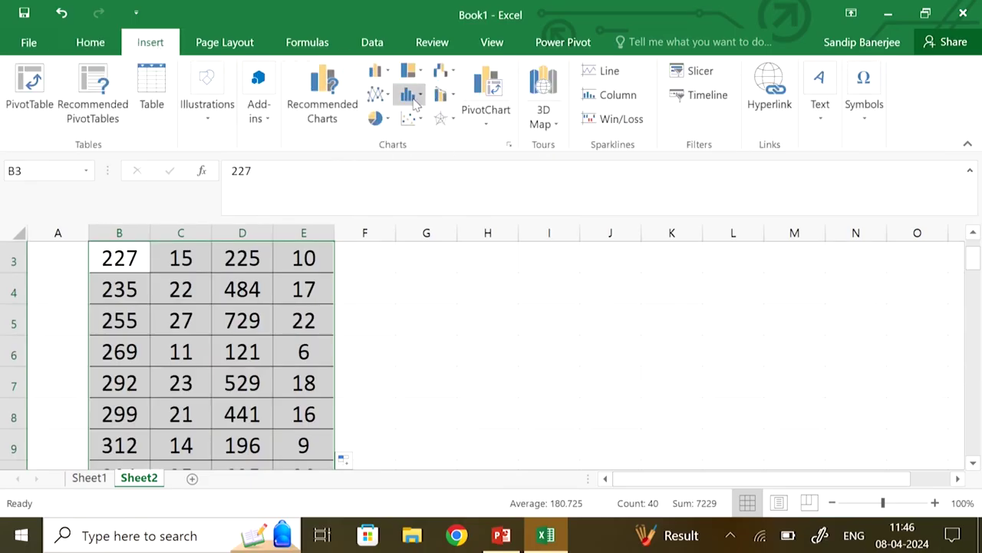
left_click(330, 86)
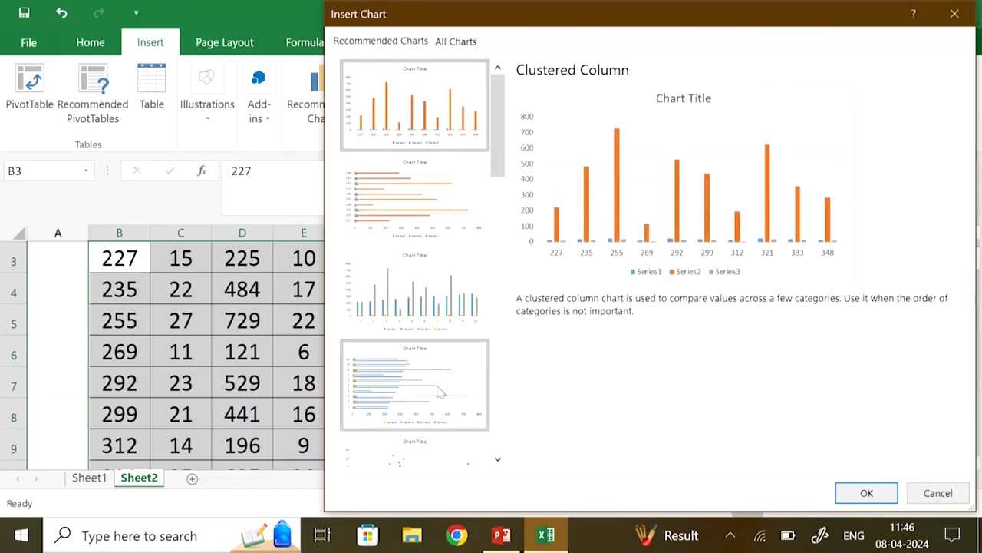
left_click(419, 191)
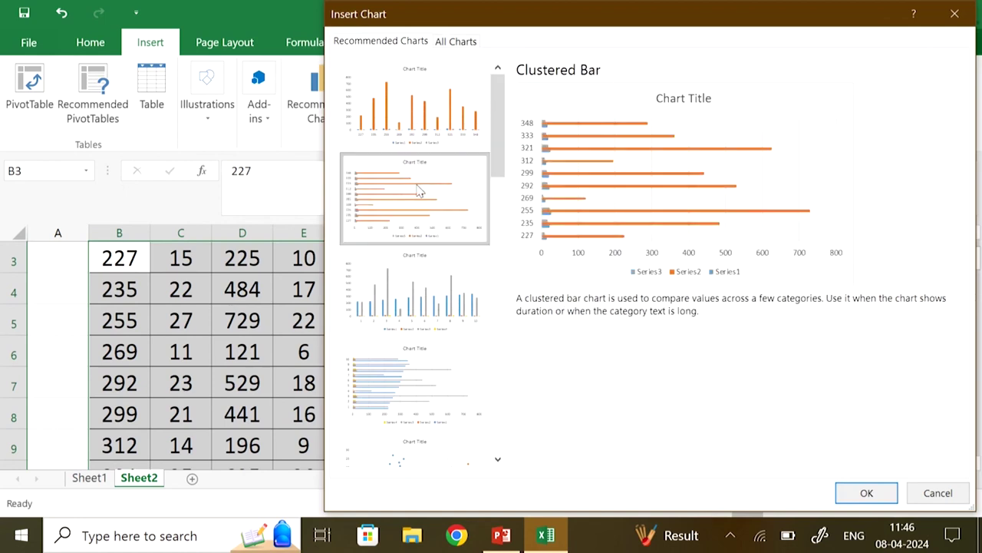
left_click(413, 268)
scroll(428, 414, "down", 5)
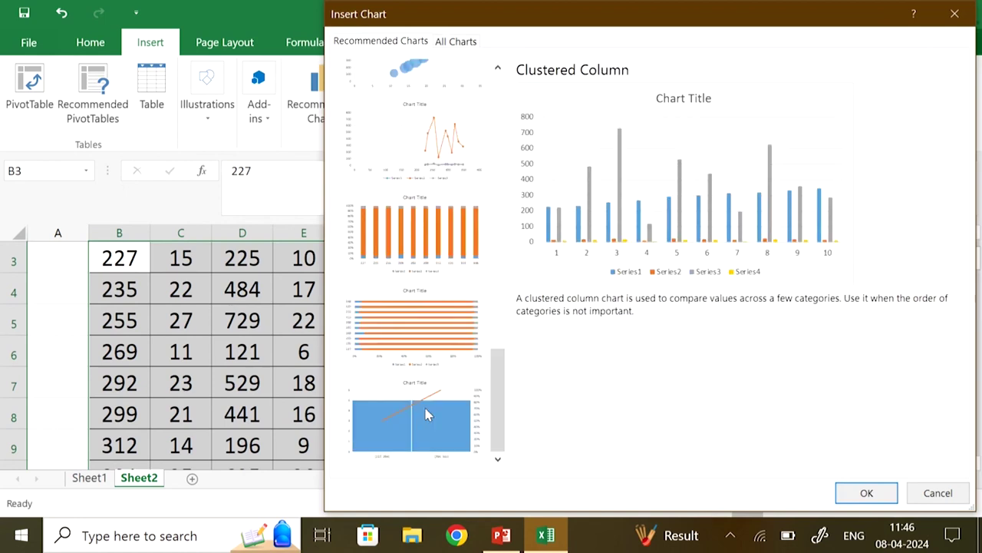
left_click(421, 134)
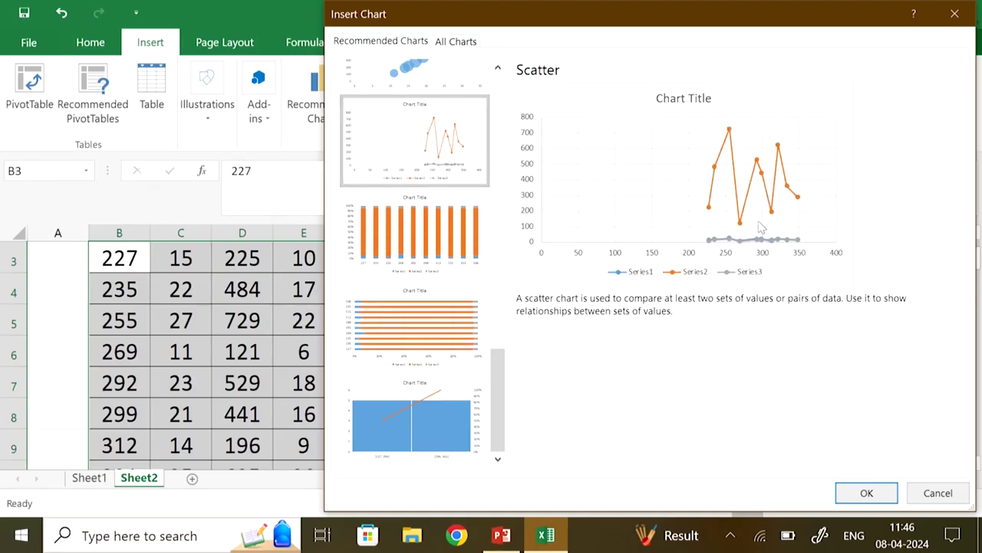
left_click(930, 496)
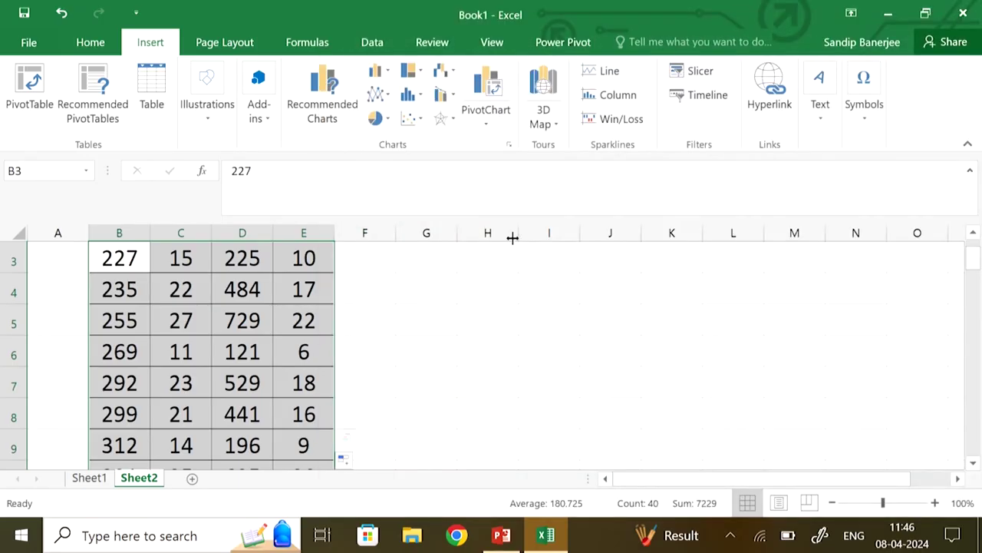
Step: Insert a Scatter with Smooth Lines chart of the B3:E12 data
left_click(422, 121)
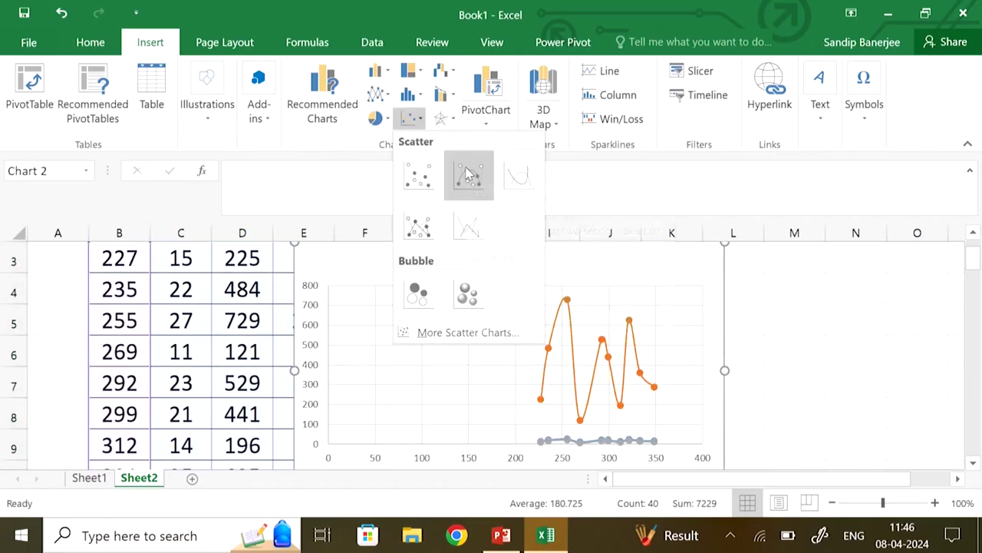
left_click(520, 181)
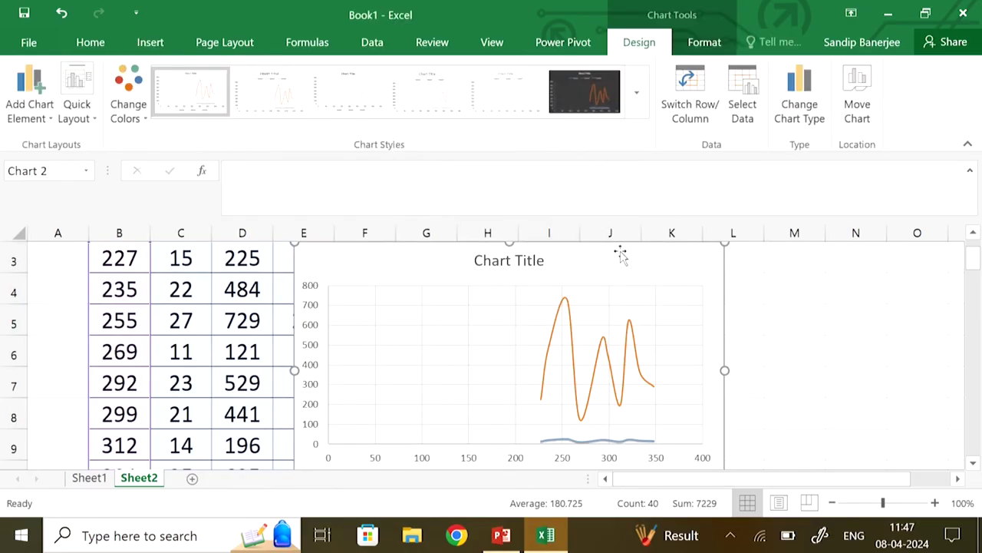
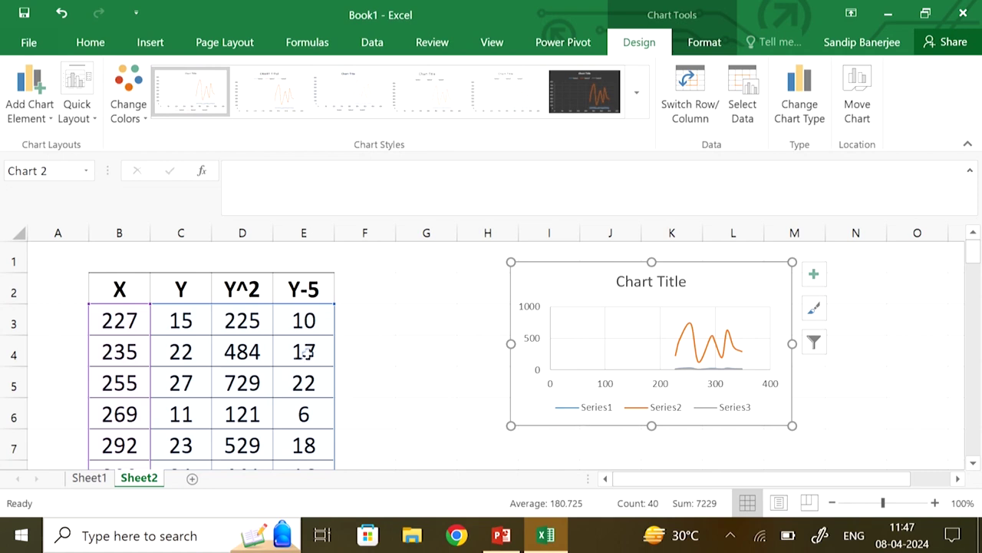
Step: Select the old three-series line chart, undo an accidental move, and delete it
left_click(385, 356)
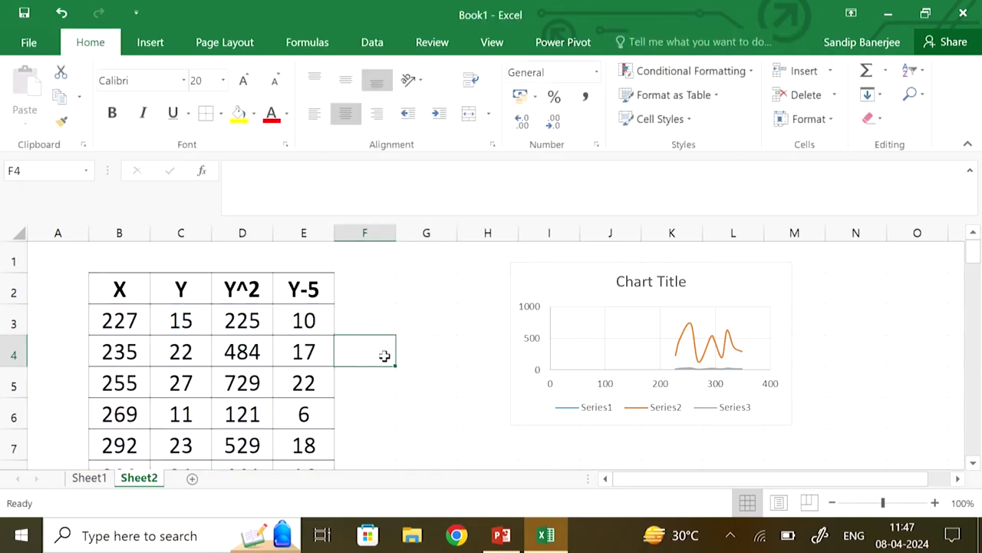
left_click(550, 370)
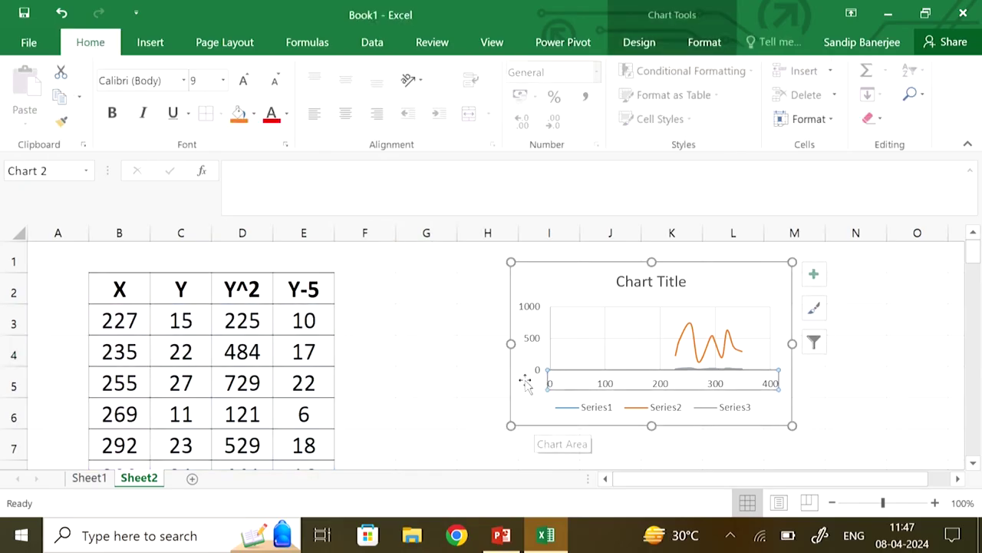
left_click_drag(586, 289, 638, 464)
key("ctrl+z")
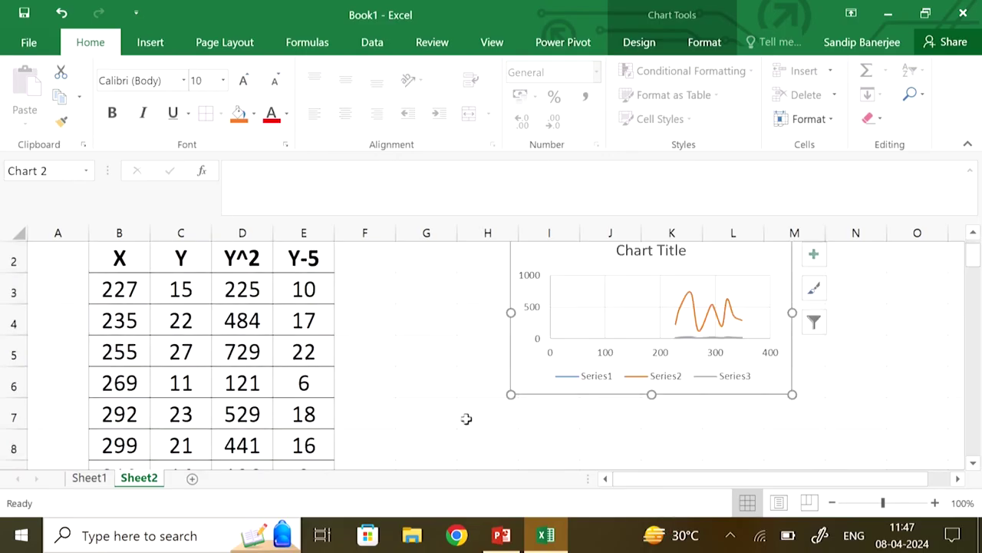
left_click(604, 379)
left_click(640, 354)
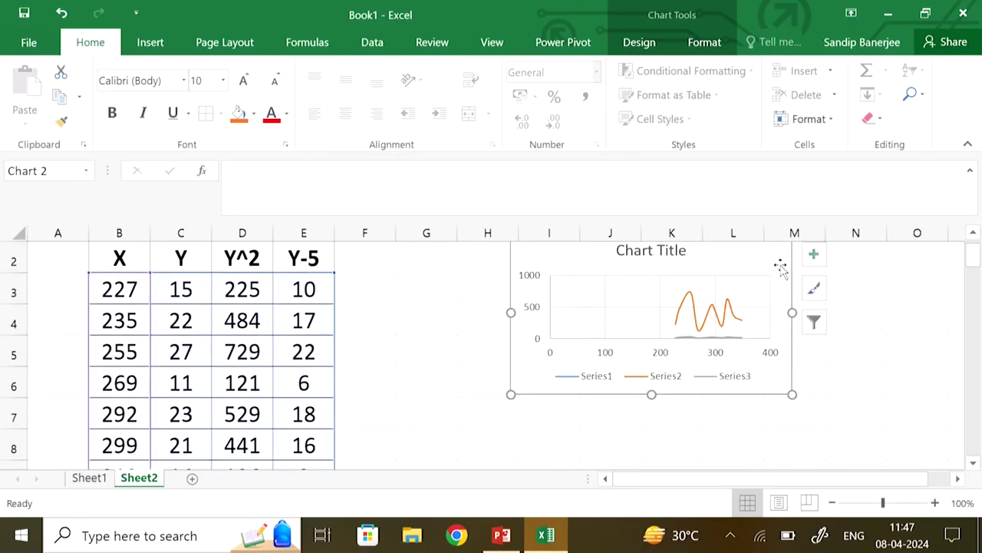
key("Delete")
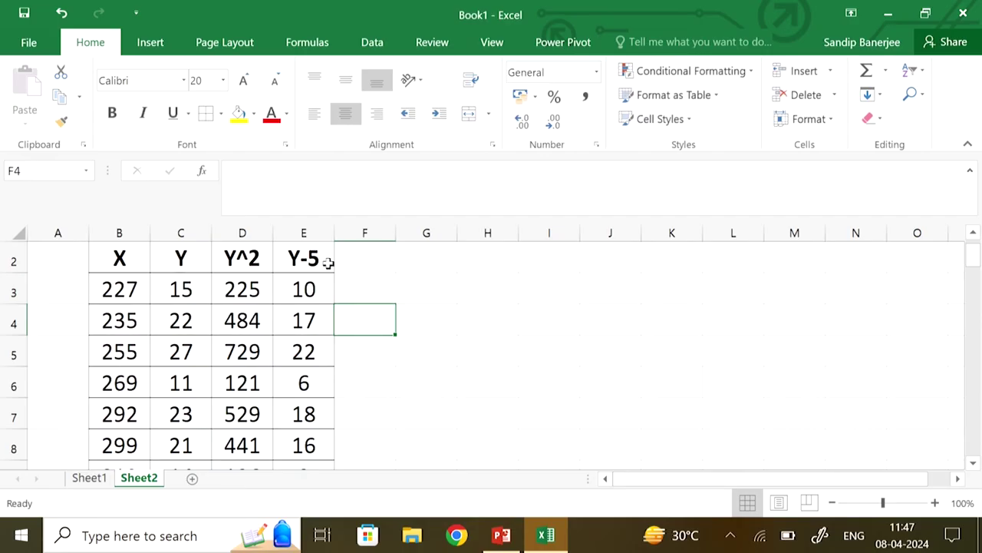
Step: Select the X and Y values in B3:C12 and add the Y-5 values E3:E12
left_click(119, 295)
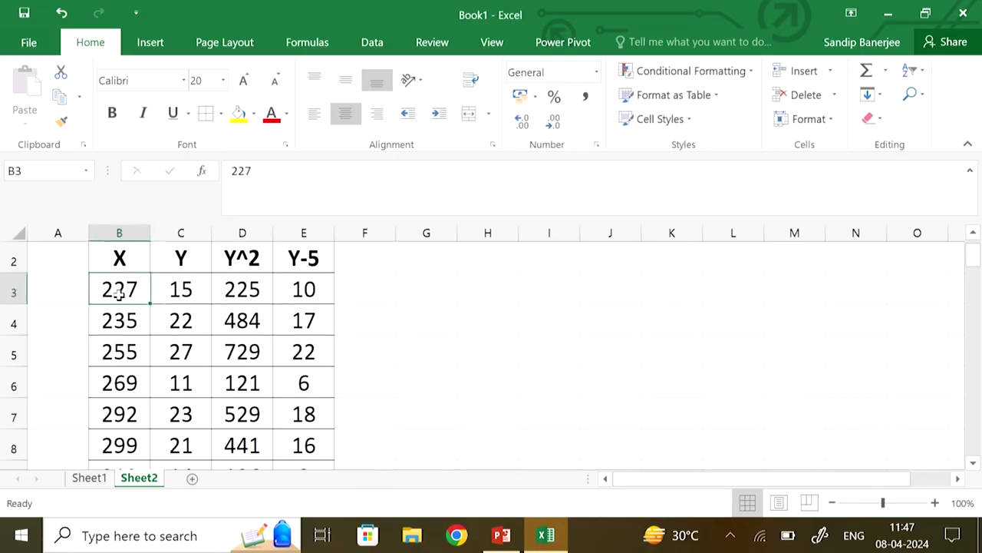
key("shift+Right")
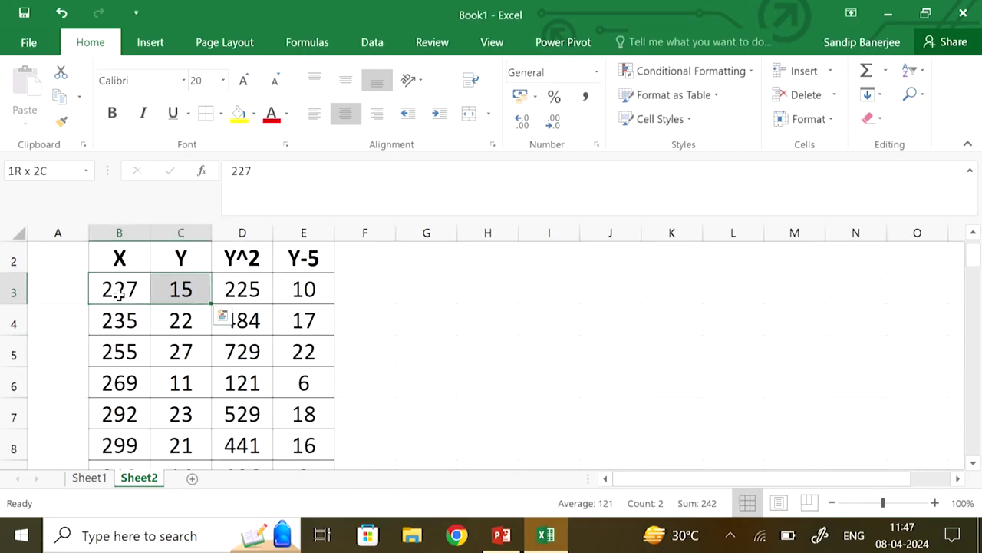
key("shift+Down")
key("shift+Down")
key("shift+Down")
key("shift+Down")
key("shift+Down")
key("shift+Down")
key("shift+Down")
key("shift+Down")
key("shift+Down")
key("shift+Down")
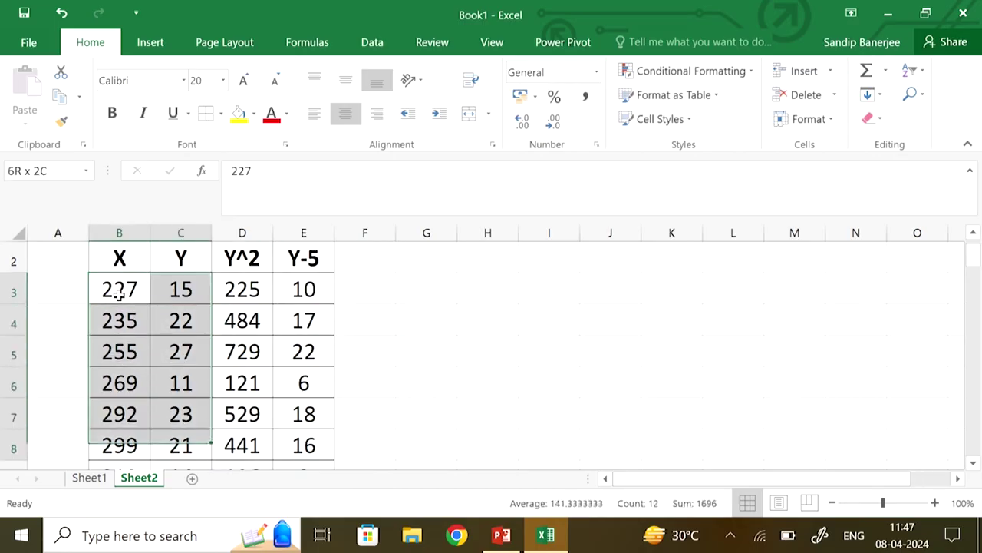
key("shift+Up")
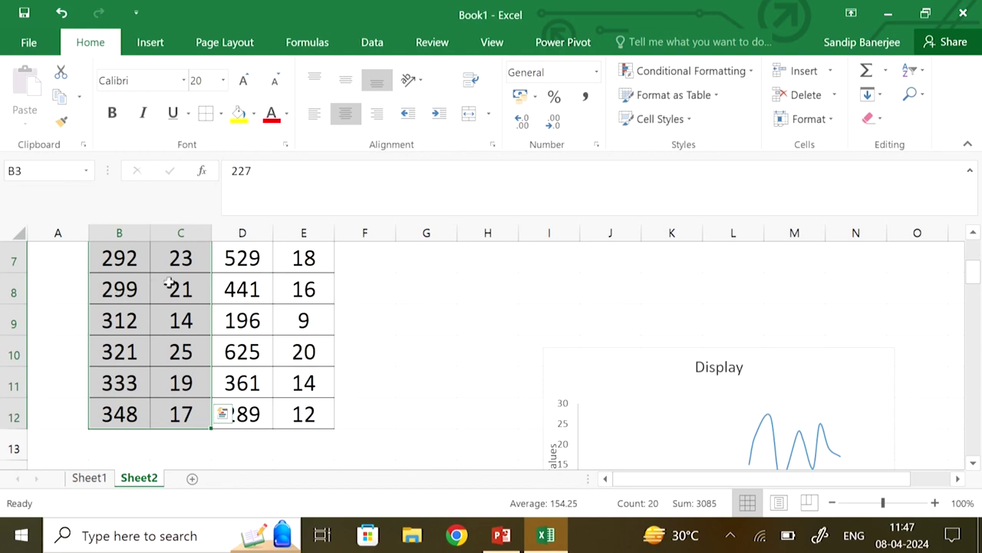
scroll(392, 328, "up", 1)
scroll(393, 328, "up", 1)
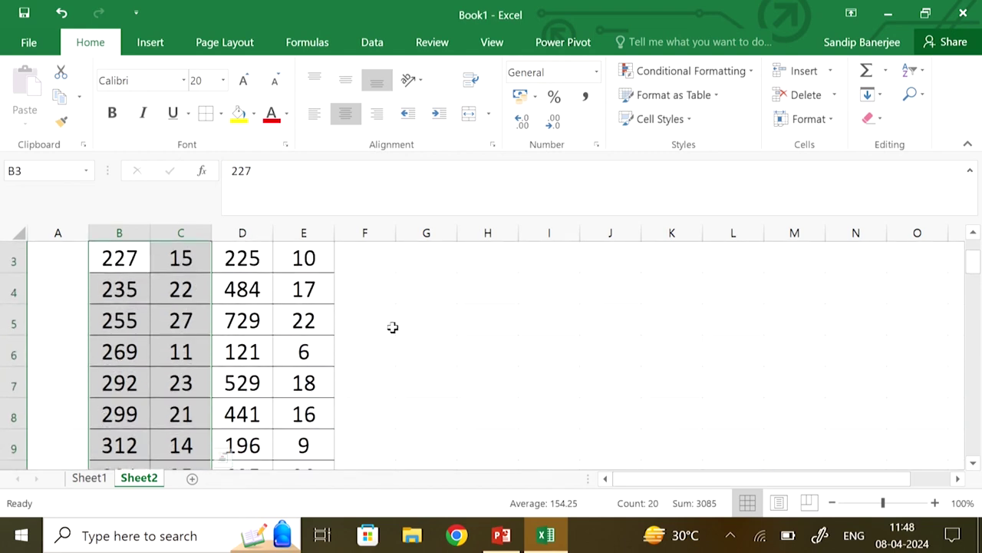
scroll(392, 328, "up", 1)
left_click(310, 322, "ctrl")
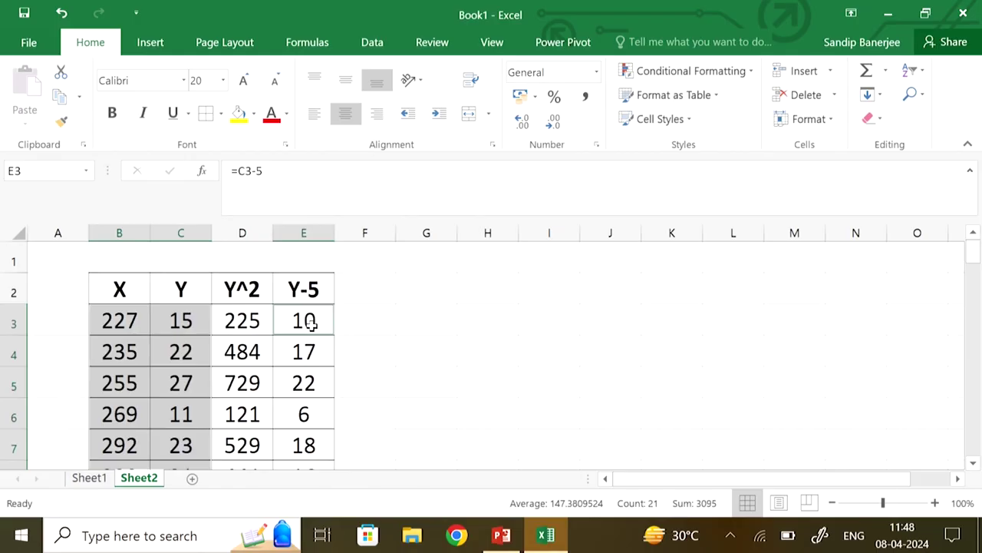
left_click_drag(309, 323, 310, 323)
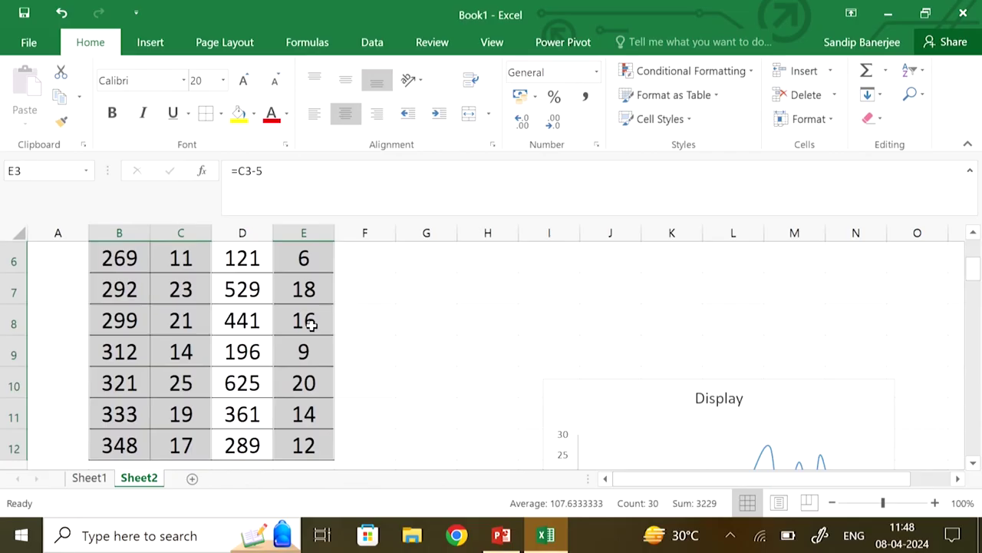
scroll(458, 329, "up", 2)
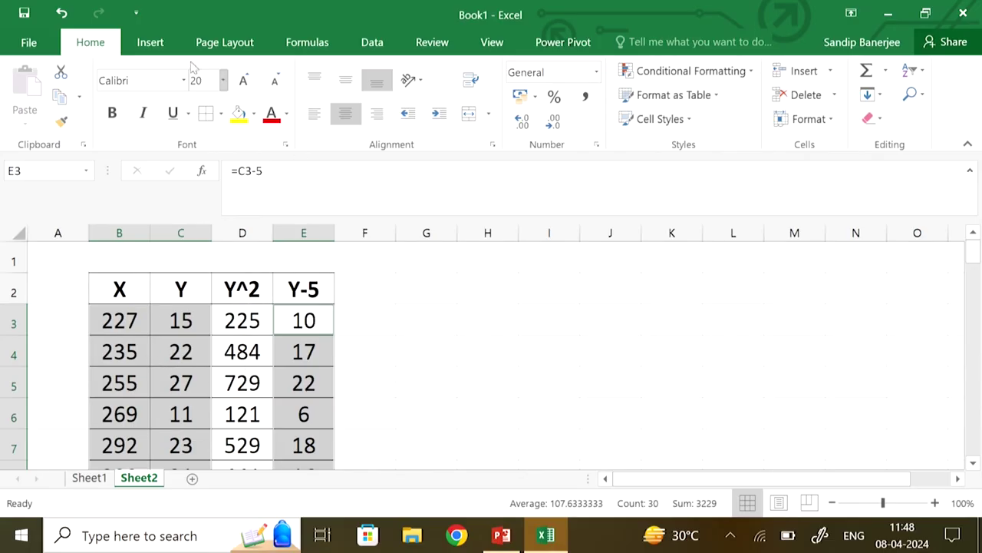
Step: Insert a Scatter with Smooth Lines chart and drag it to the right of the table
left_click(157, 41)
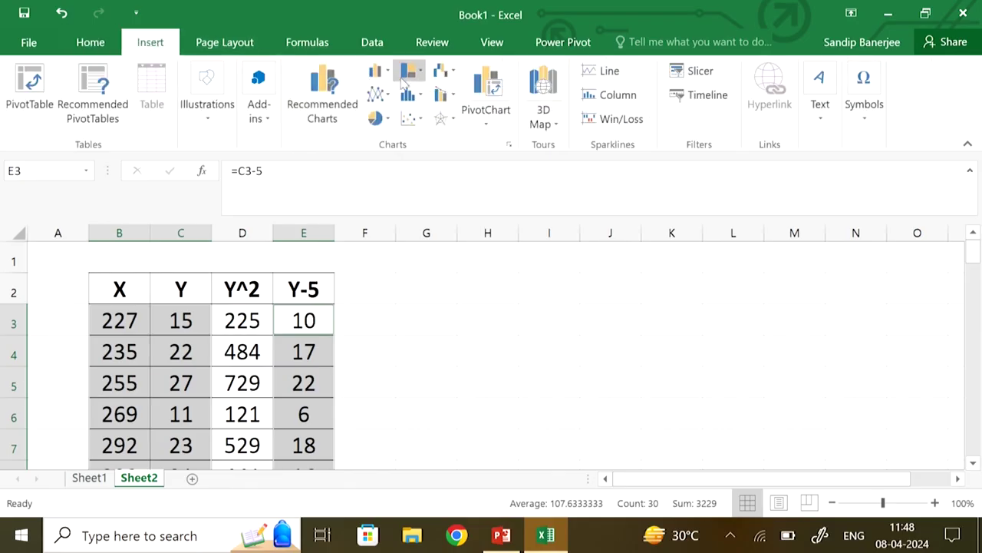
left_click(414, 119)
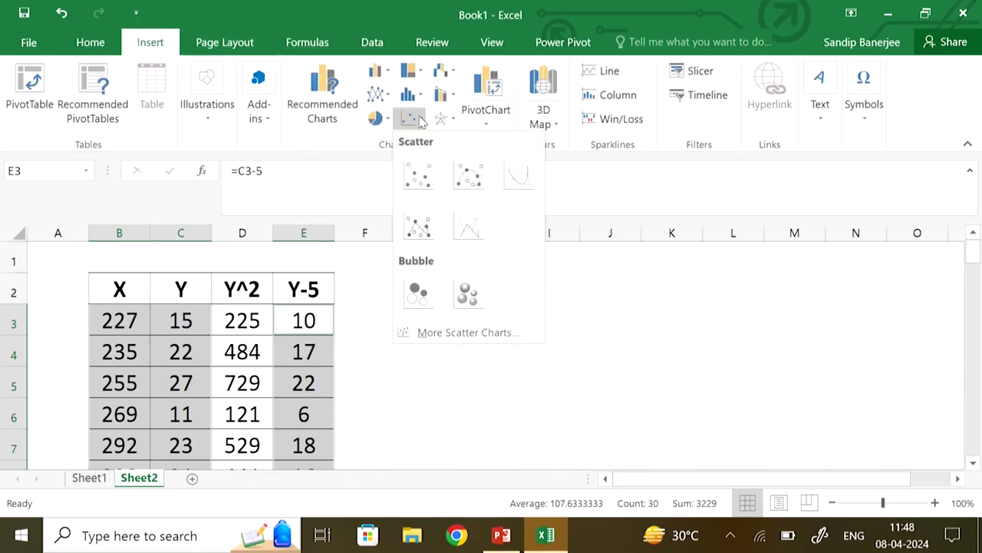
left_click(513, 178)
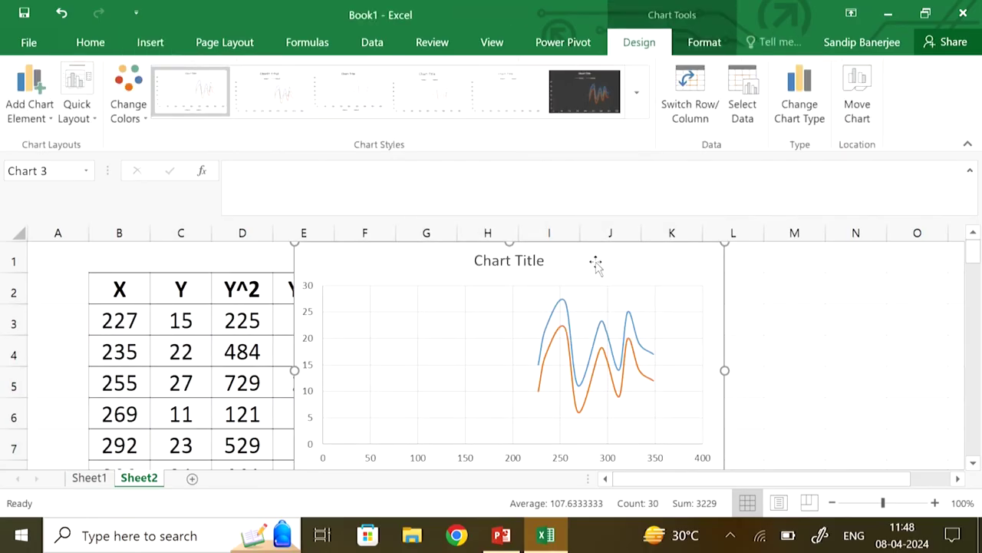
left_click_drag(595, 265, 717, 265)
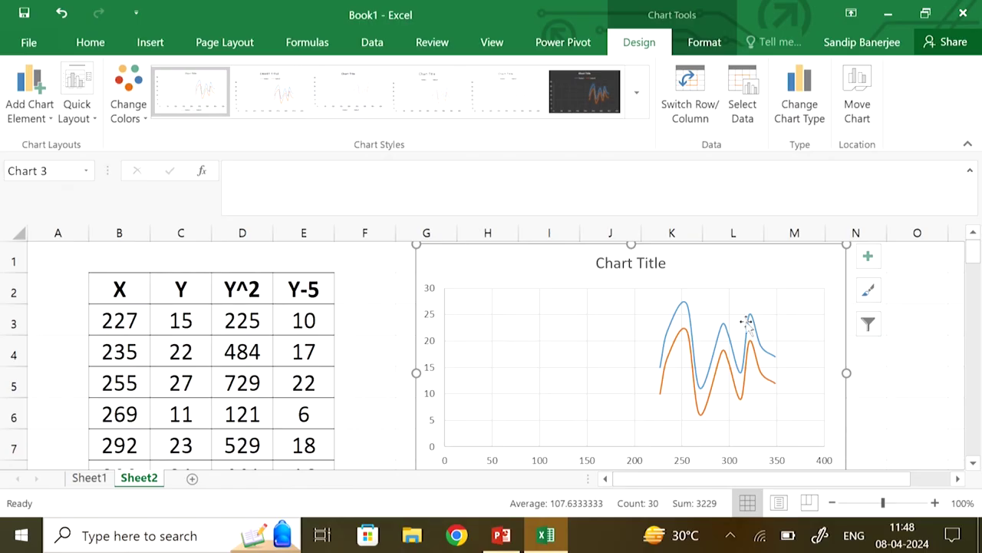
Step: Turn on axis titles and label the horizontal axis 'X-values'
left_click(871, 264)
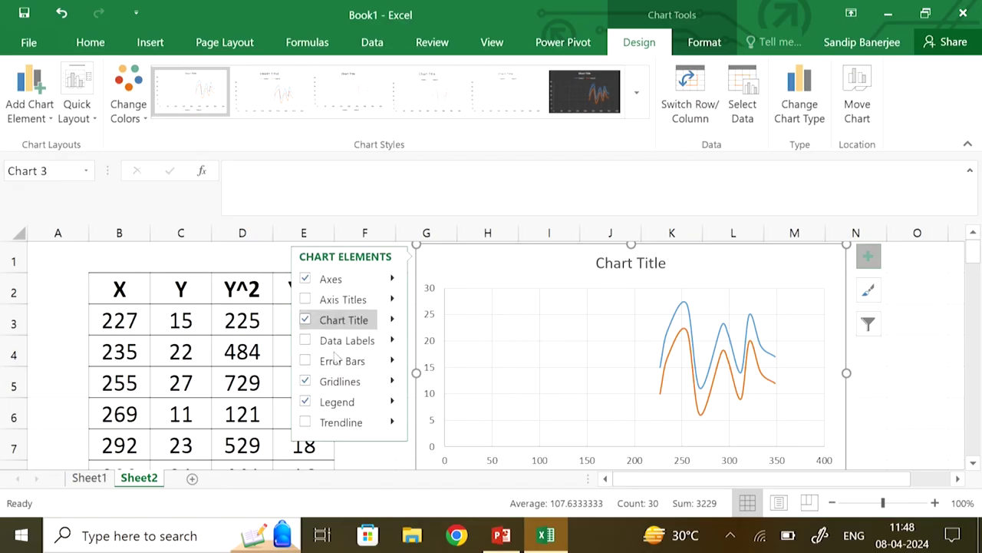
left_click(310, 304)
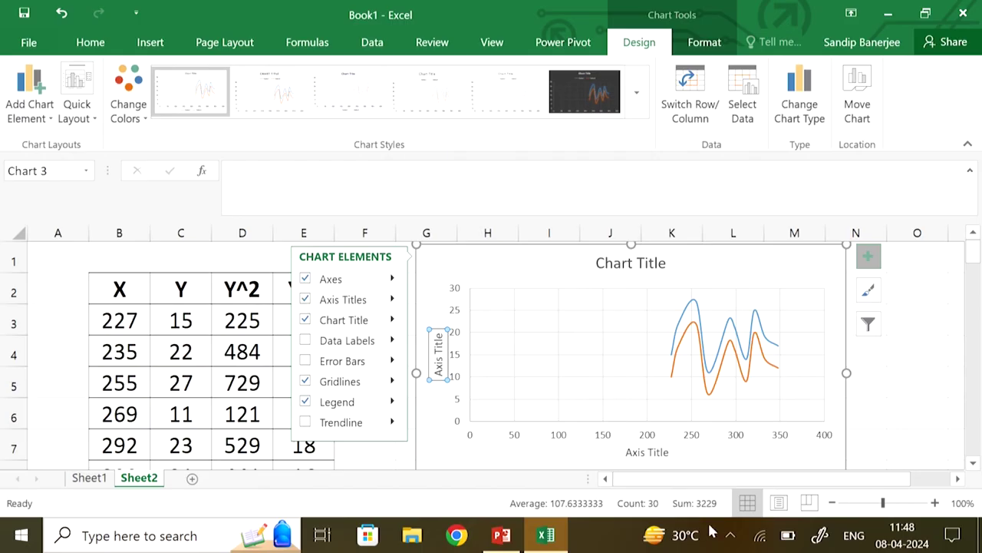
left_click(656, 453)
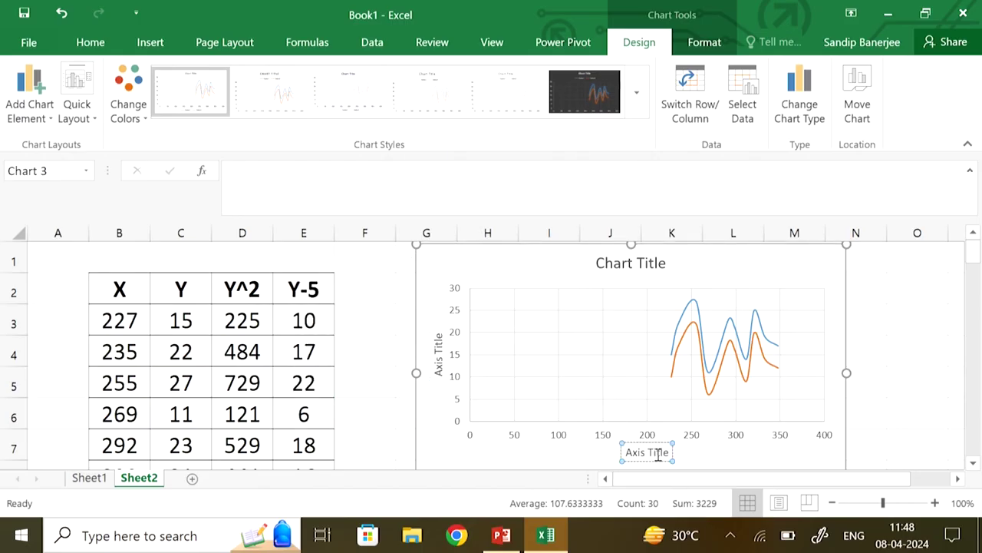
triple_click(659, 457)
key("Delete")
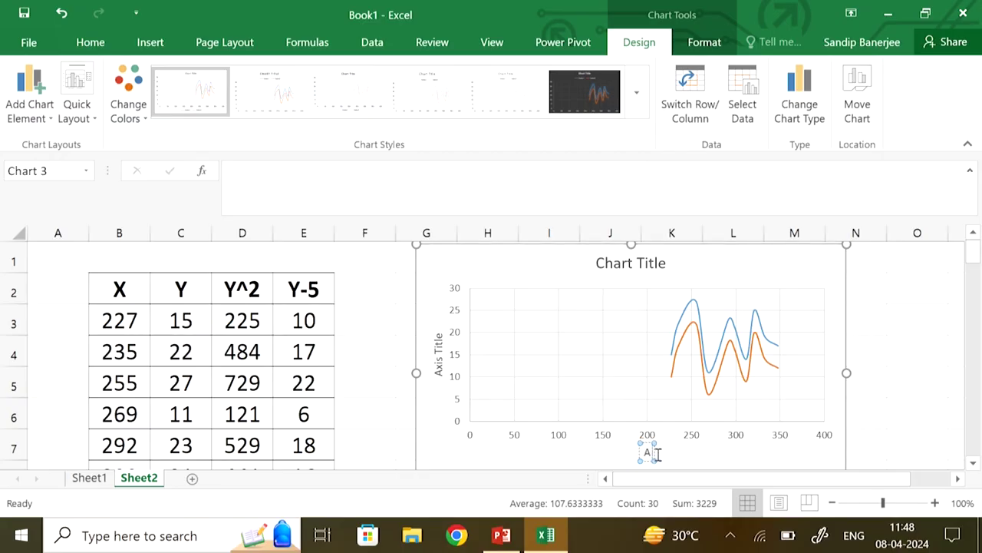
type("X")
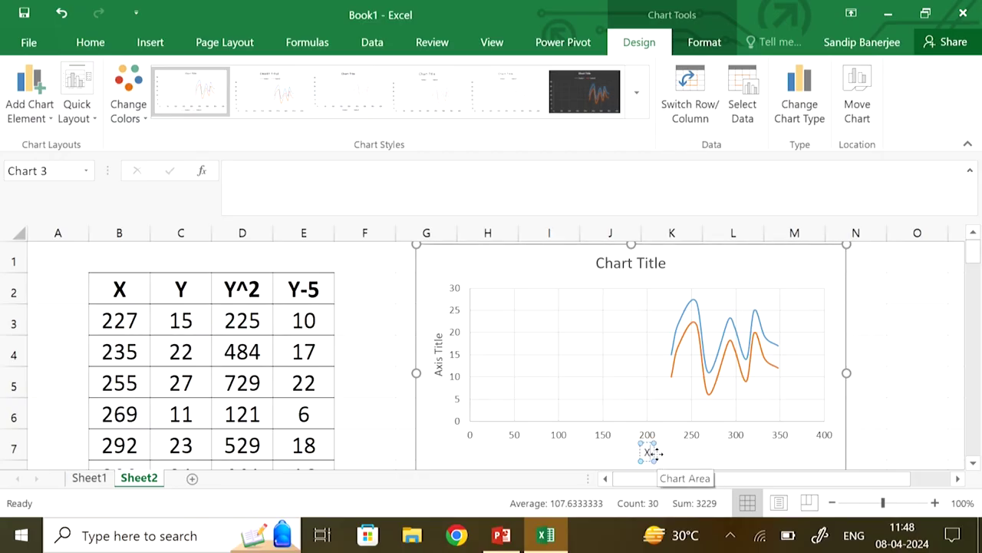
type("-values")
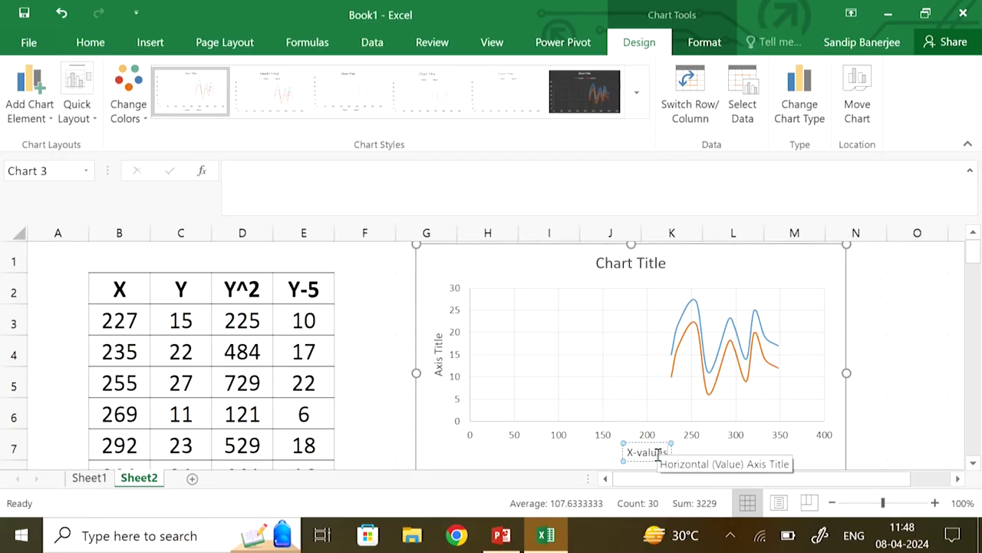
Step: Replace the vertical axis title placeholder with 'Y-values'
left_click(440, 355)
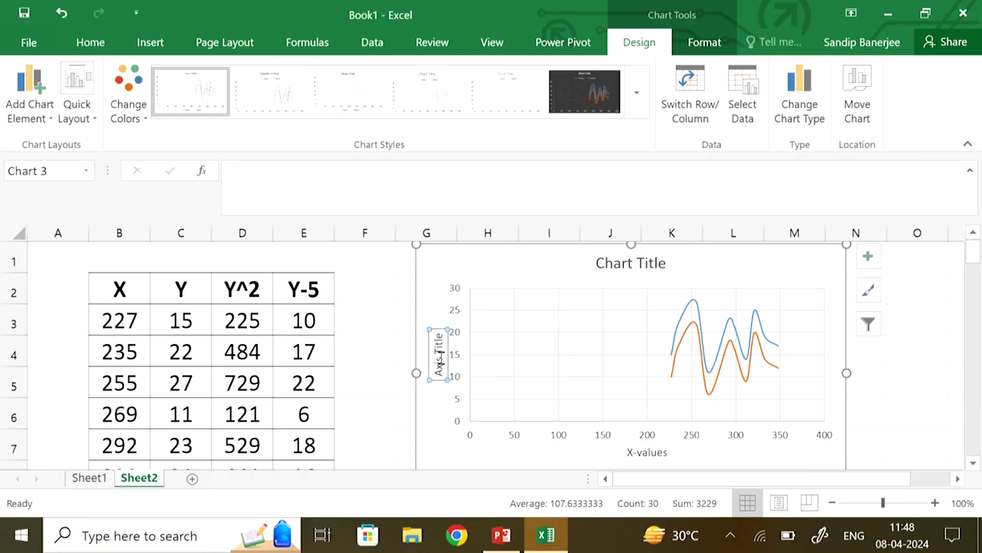
left_click(439, 356)
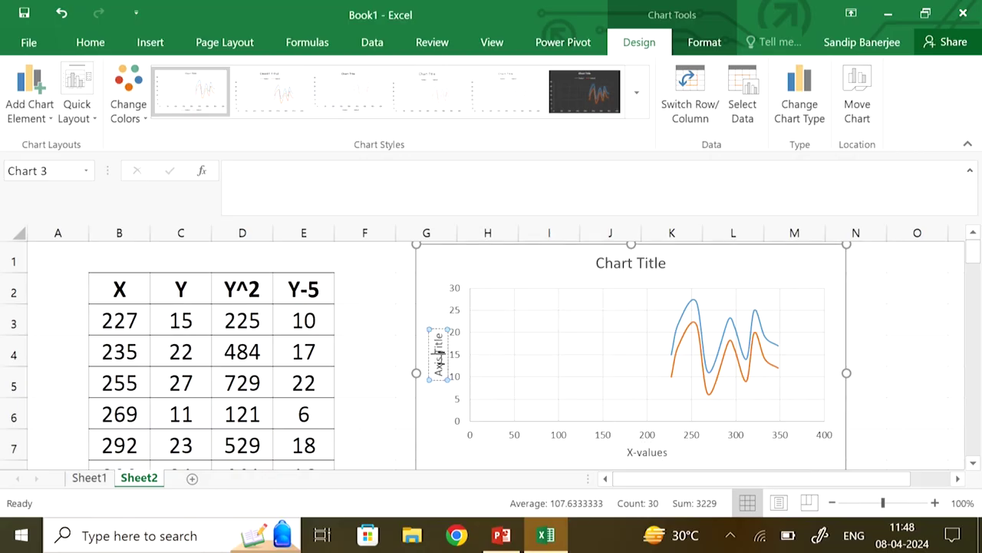
key("BackSpace")
key("BackSpace")
key("BackSpace")
key("BackSpace")
key("BackSpace")
key("BackSpace")
key("BackSpace")
key("BackSpace")
key("BackSpace")
key("BackSpace")
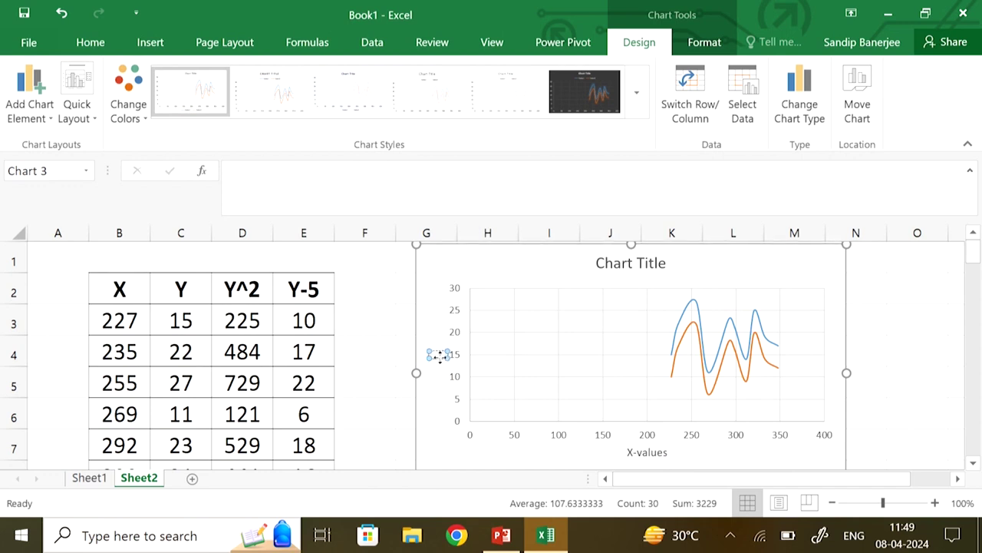
type("Y-values")
Step: Replace the 'Chart Title' placeholder with 'Display of variable X, Y, Y-5'
left_click(891, 415)
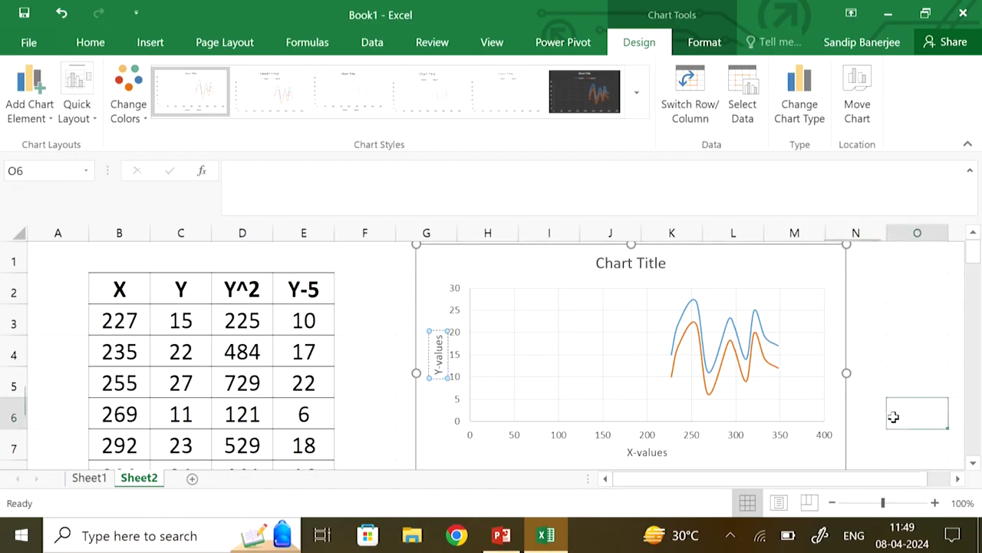
left_click(634, 265)
left_click(662, 265)
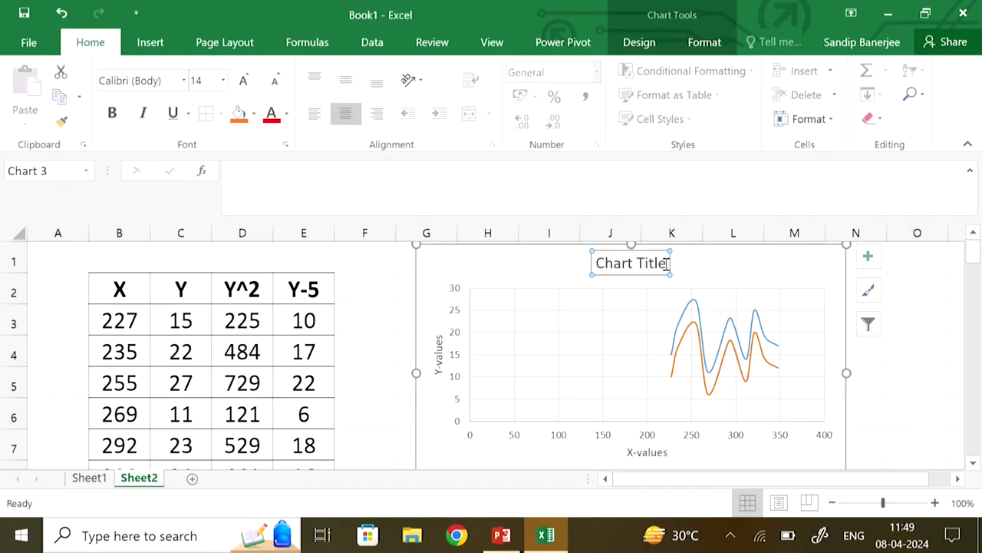
key("BackSpace")
key("BackSpace")
key("BackSpace")
key("BackSpace")
key("BackSpace")
key("BackSpace")
key("BackSpace")
key("BackSpace")
key("BackSpace")
key("BackSpace")
key("BackSpace")
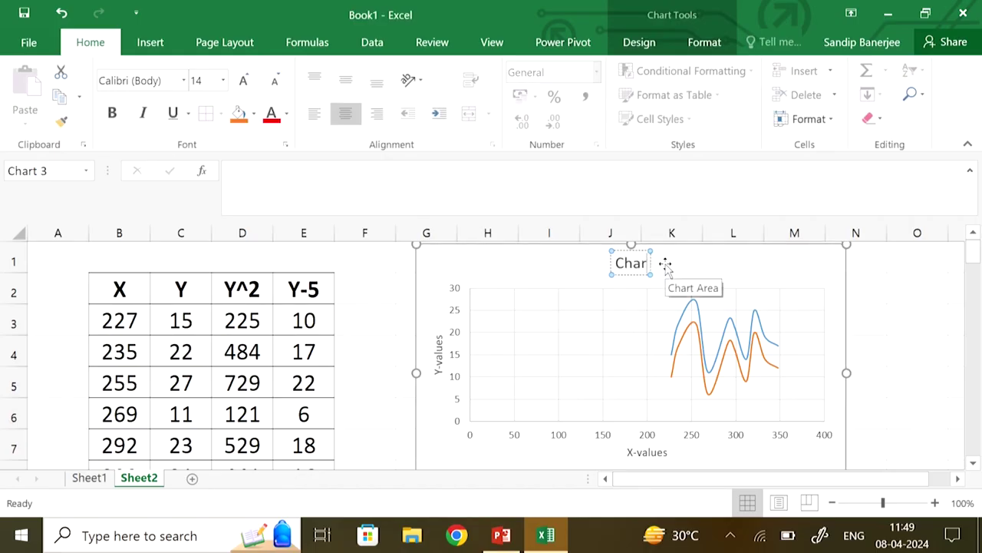
type("Di")
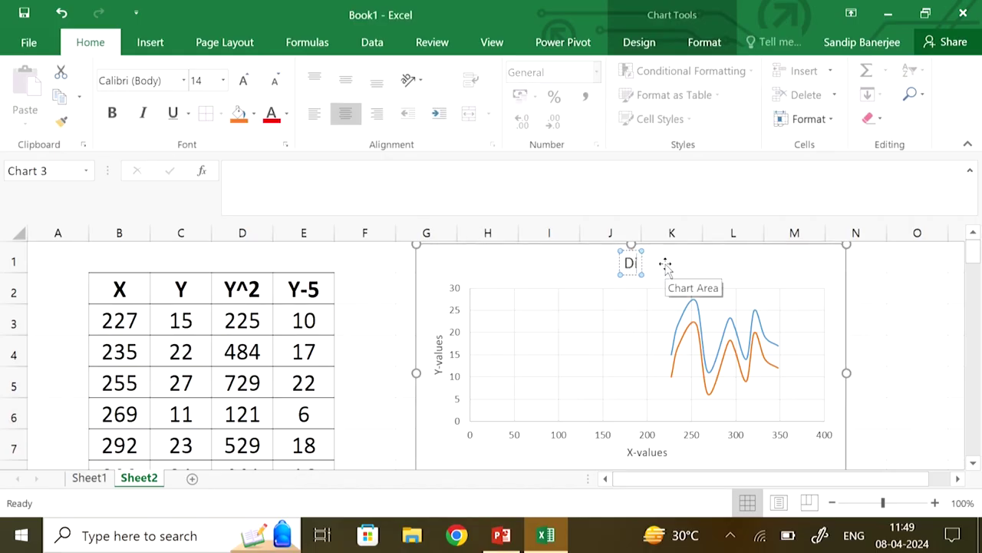
type("splay of variable")
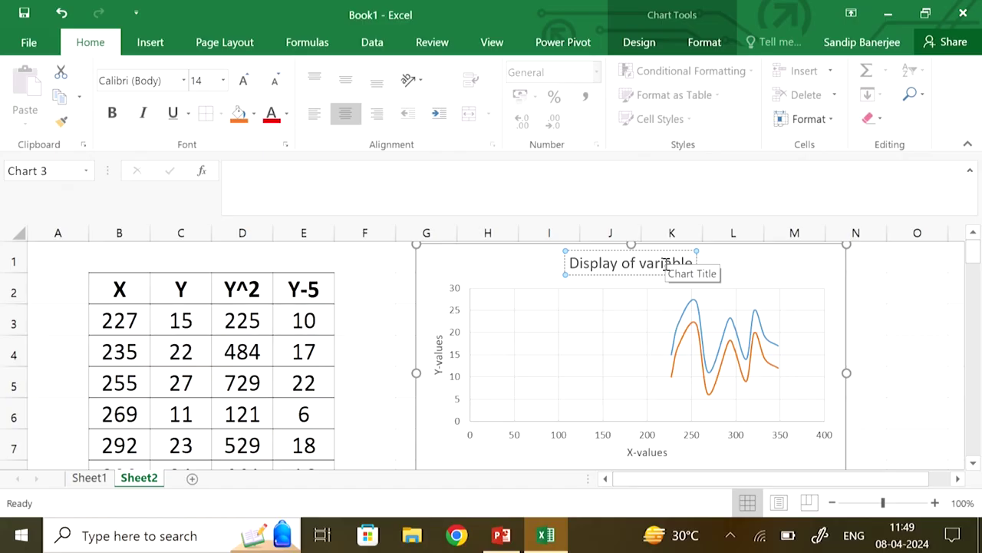
type(" Y")
key("BackSpace")
key("BackSpace")
type("X, Y")
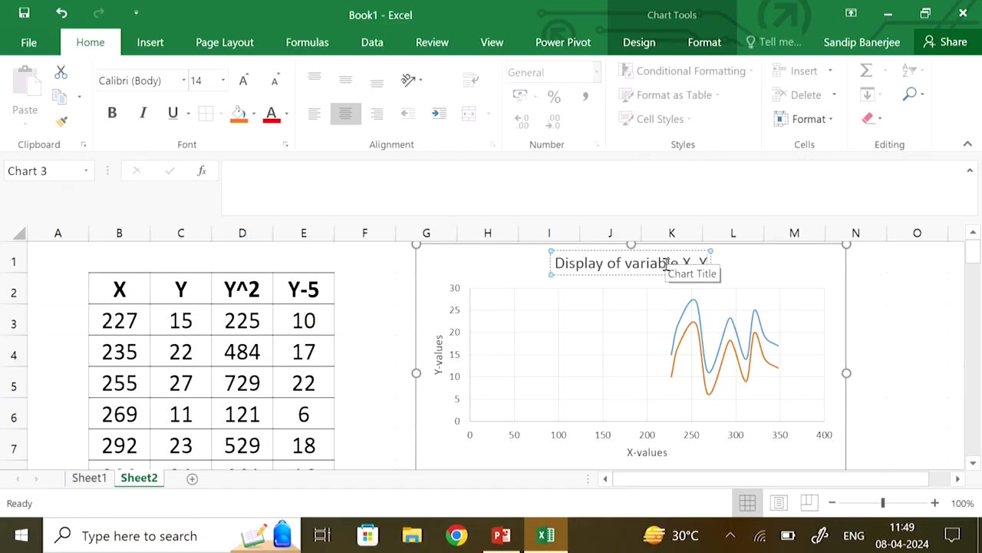
type("  Y-5")
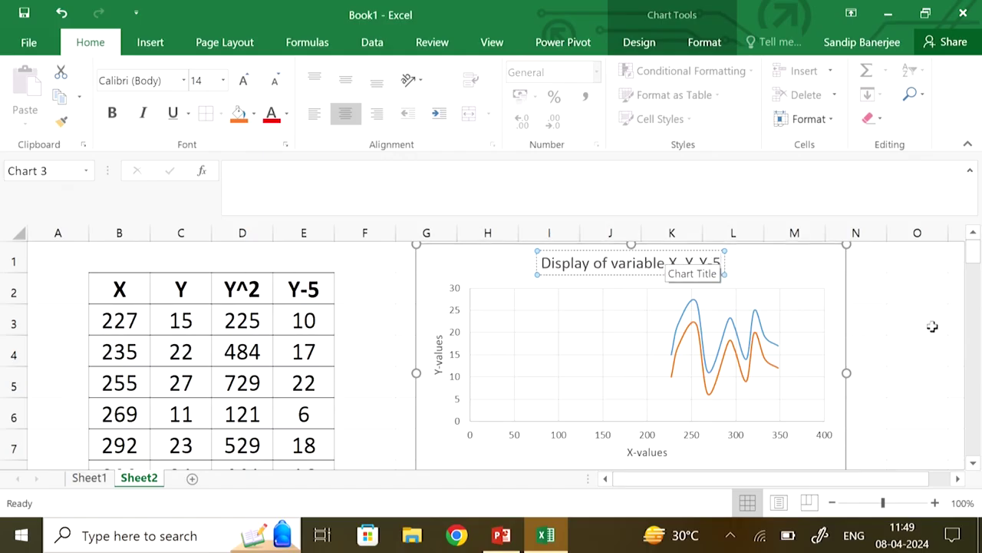
left_click(827, 279)
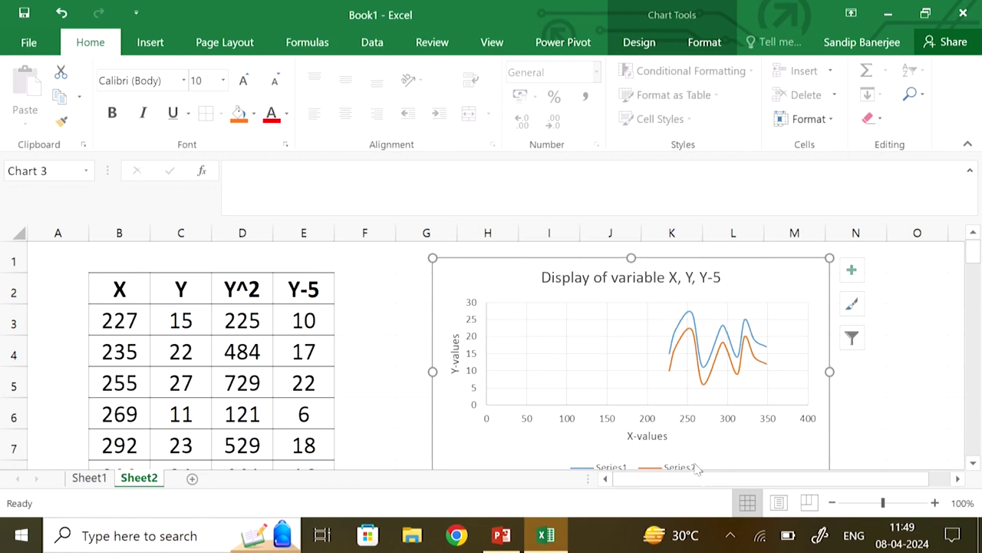
Step: Give the Series1 legend text a solid outline, then set it back to no line
scroll(713, 436, "down", 1)
left_click(620, 444)
left_click(618, 441)
double_click(619, 441)
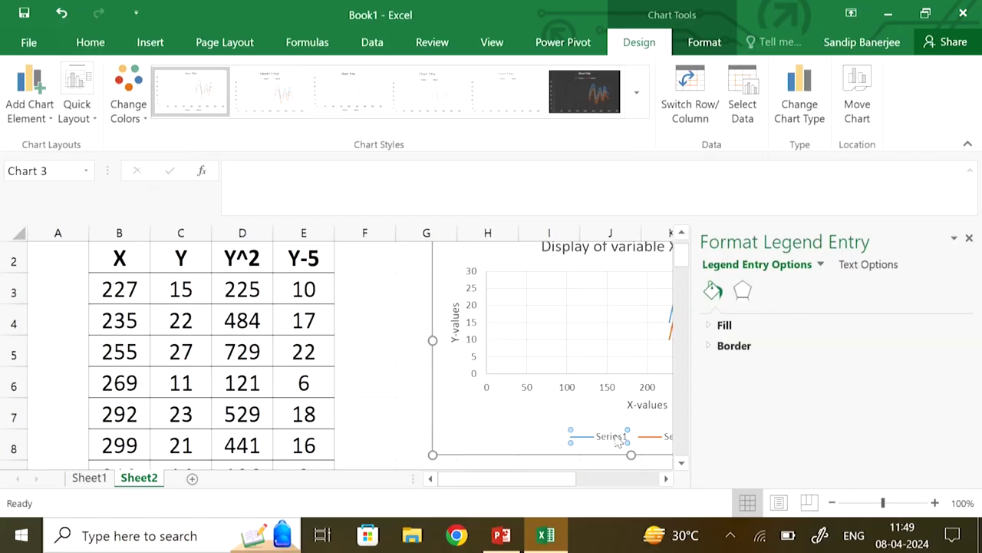
left_click(877, 264)
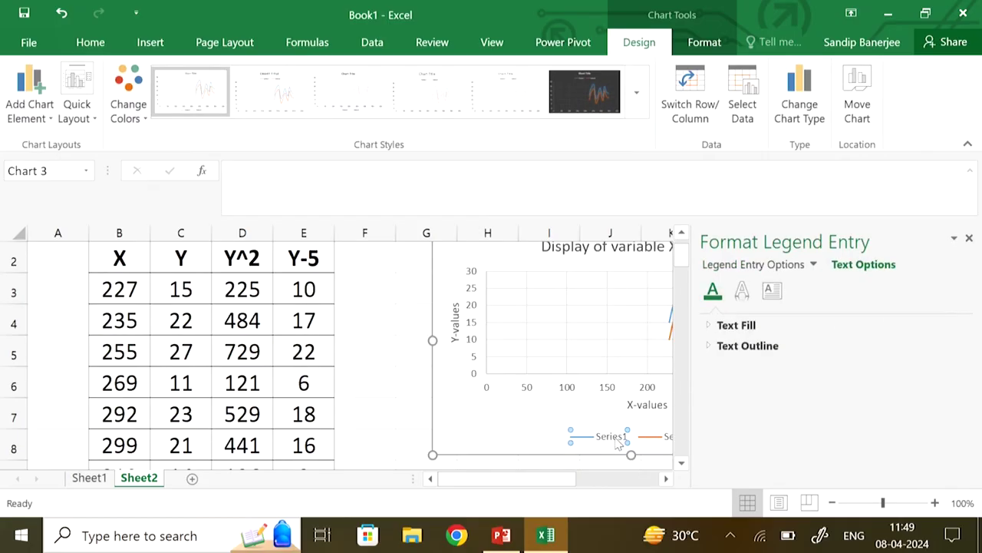
left_click(769, 346)
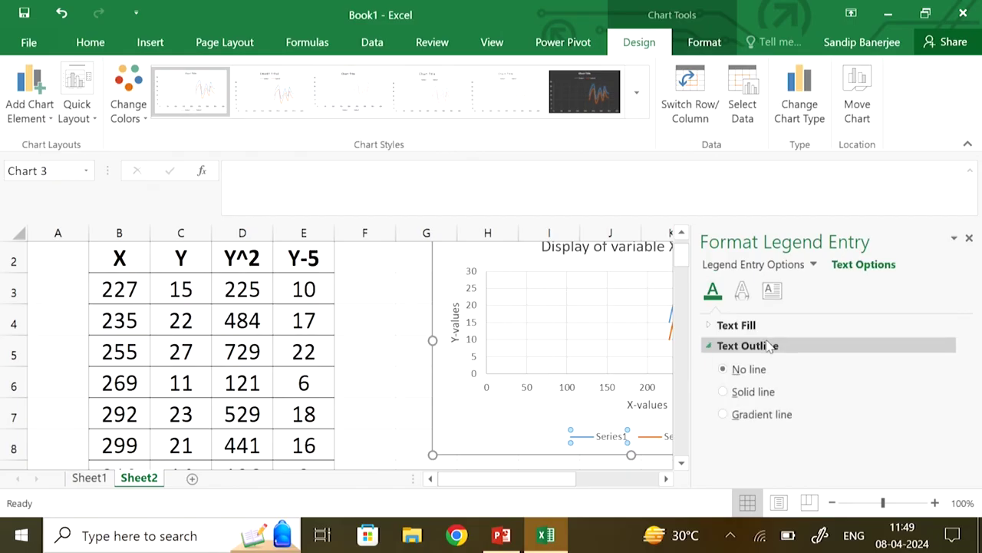
left_click(764, 393)
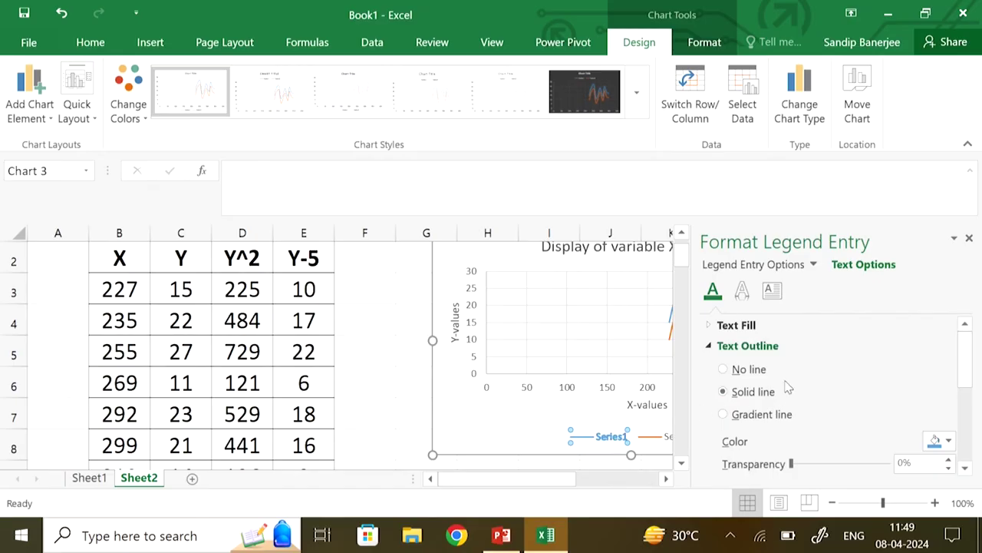
left_click(738, 369)
Step: Shrink the chart and move it right and down beside the table
left_click(506, 428)
key("Escape")
left_click(794, 434)
left_click_drag(829, 454, 753, 404)
mouse_move(643, 315)
left_mouse_down()
mouse_move(660, 355)
mouse_move(654, 306)
mouse_move(636, 309)
left_mouse_up()
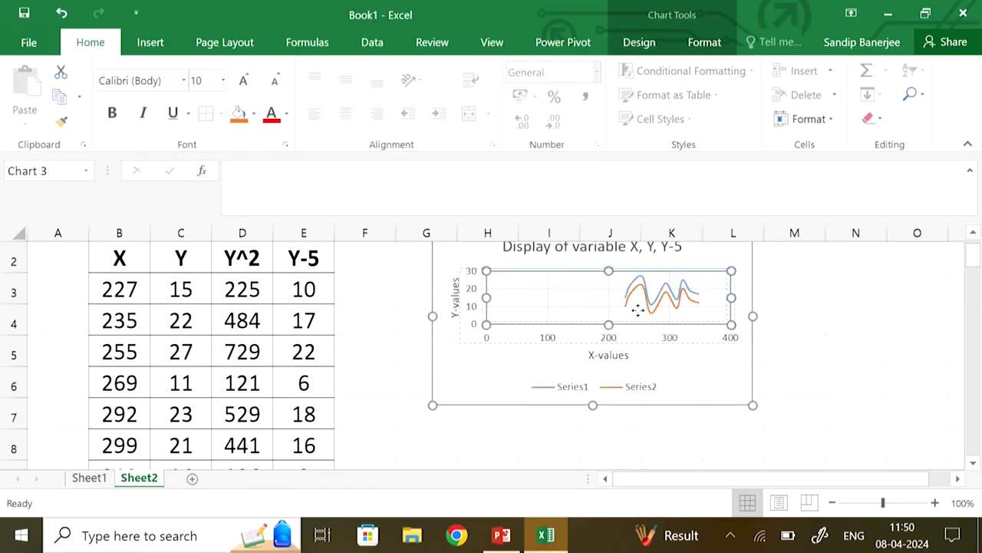
left_click_drag(699, 377, 729, 414)
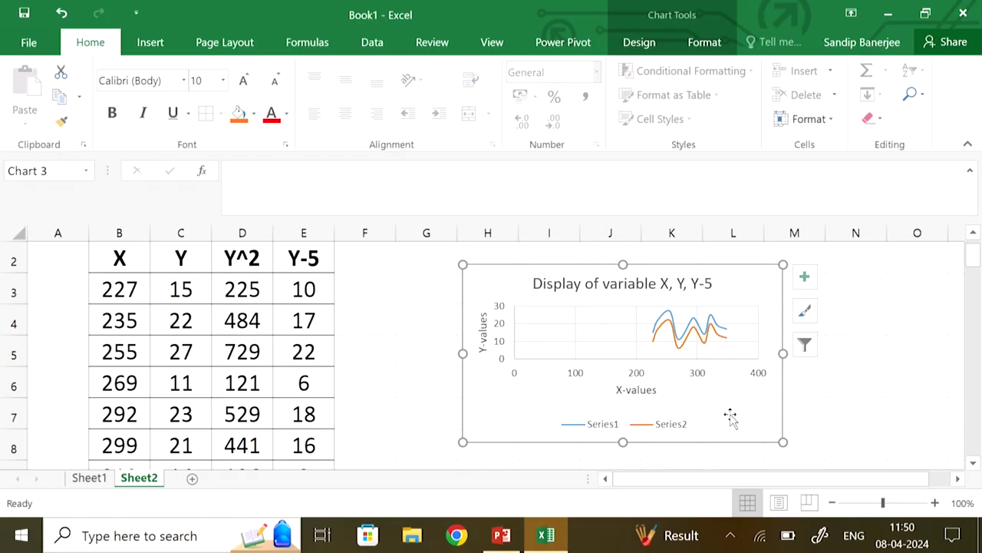
Step: Add Sheet3 and format A1:M30 with font size 20, centre-aligned
left_click(192, 479)
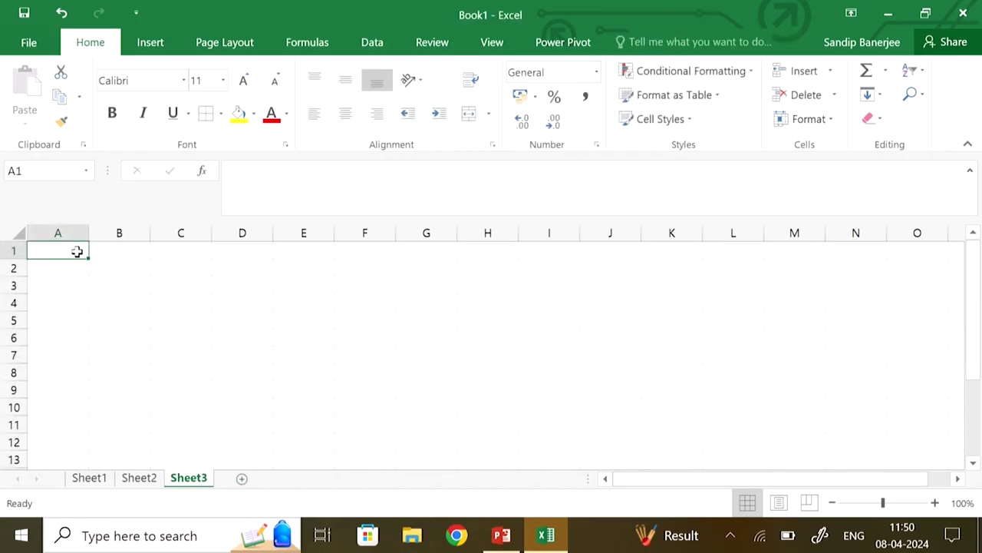
left_click_drag(76, 251, 768, 479)
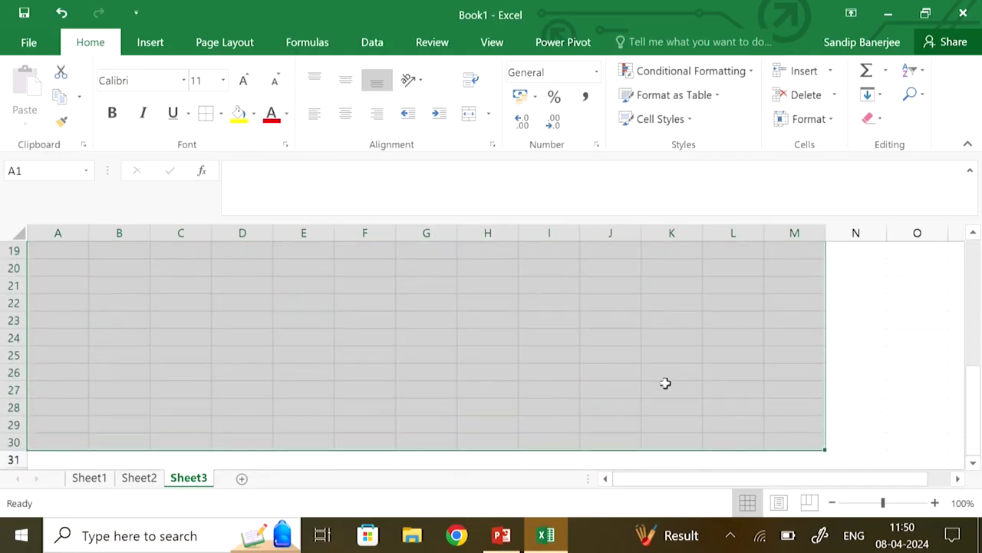
left_click(202, 81)
type("20")
key("Return")
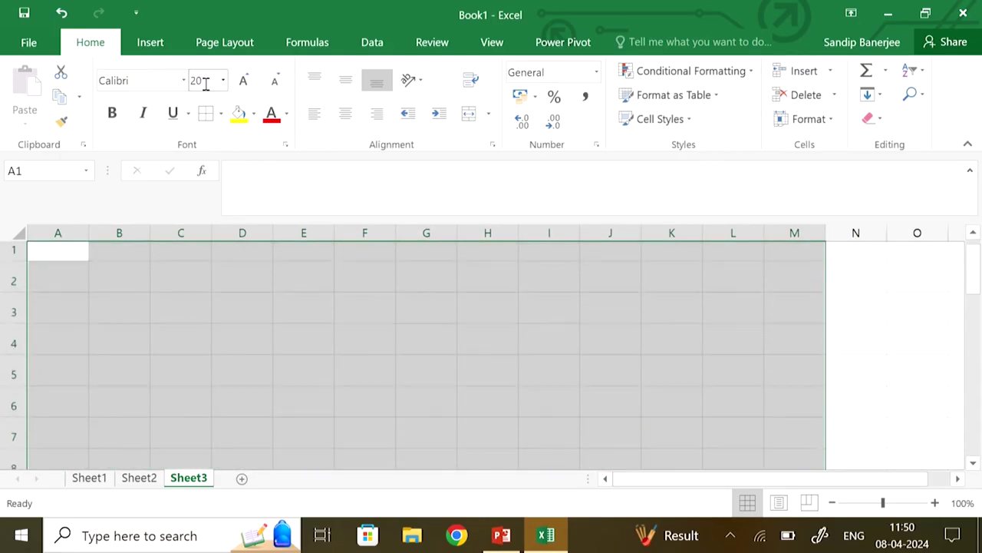
left_click(346, 113)
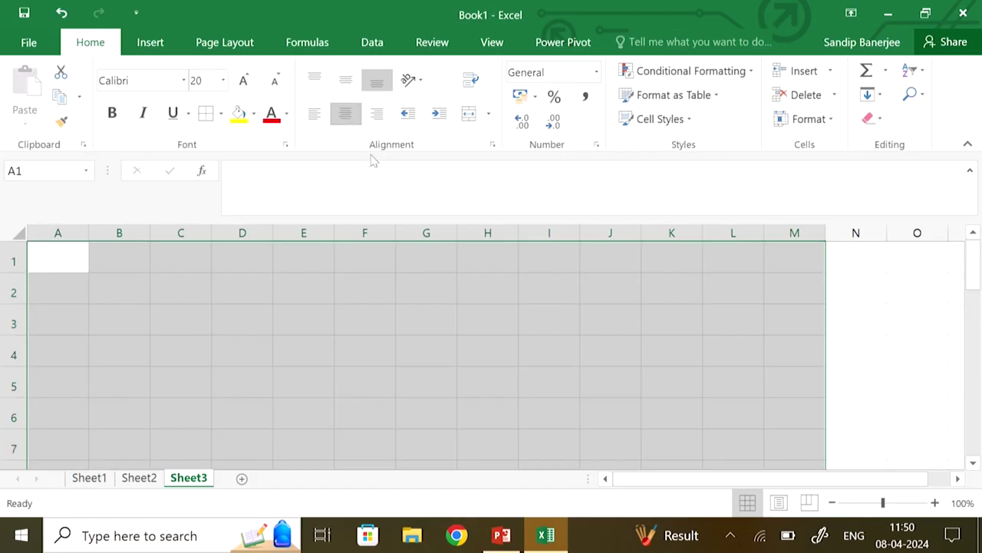
left_click(437, 338)
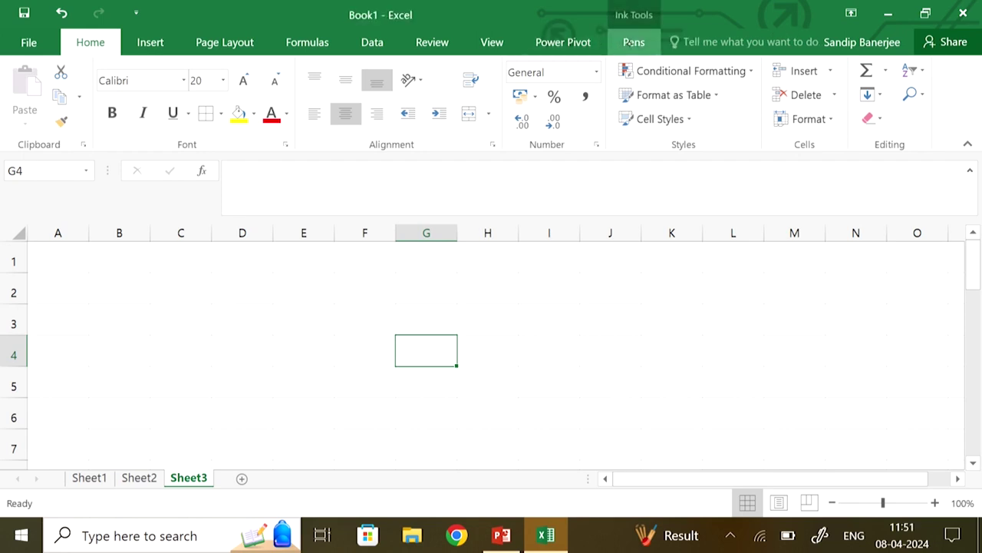
left_click(635, 43)
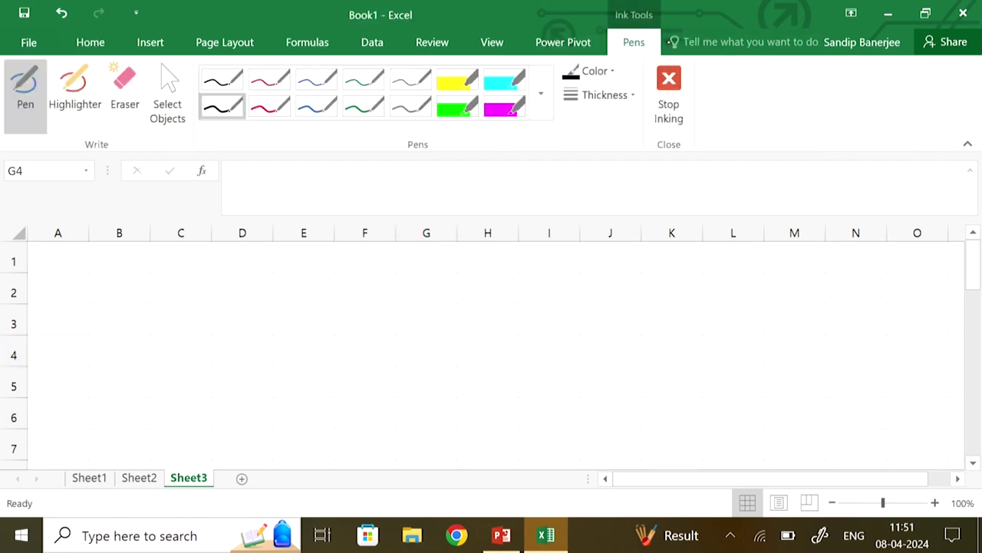
Step: Handwrite 2x²+3x-4=0 near the top right with a red 1½ pt pen, then stop inking
left_click(591, 71)
left_click(570, 220)
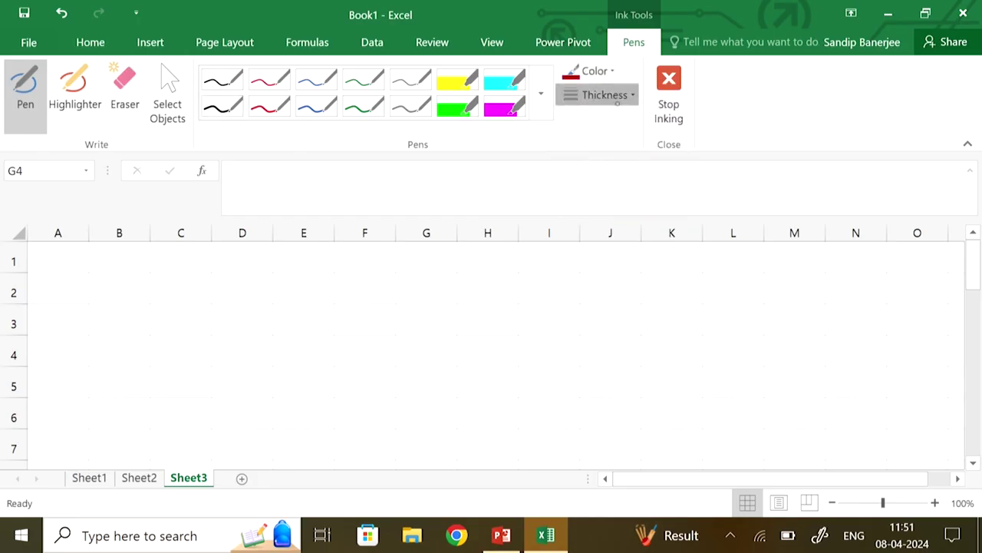
left_click(597, 95)
left_click(637, 186)
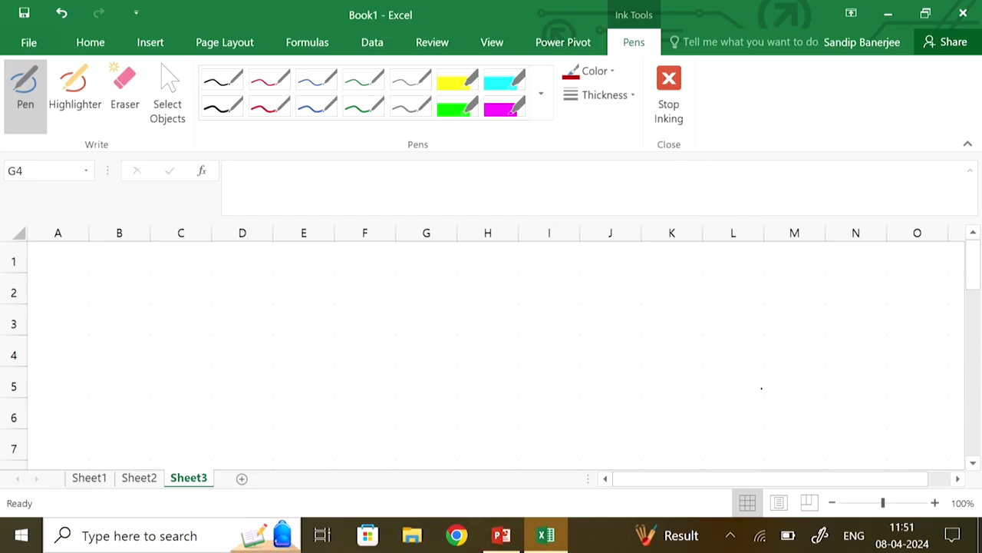
mouse_move(715, 267)
left_mouse_down()
mouse_move(742, 290)
mouse_move(755, 285)
left_mouse_up()
mouse_move(770, 261)
left_mouse_down()
mouse_move(806, 276)
mouse_move(786, 290)
mouse_move(815, 290)
mouse_move(843, 274)
mouse_move(846, 287)
mouse_move(875, 281)
mouse_move(881, 298)
mouse_move(912, 277)
left_mouse_up()
mouse_move(896, 286)
left_mouse_down()
mouse_move(916, 286)
mouse_move(930, 272)
left_mouse_up()
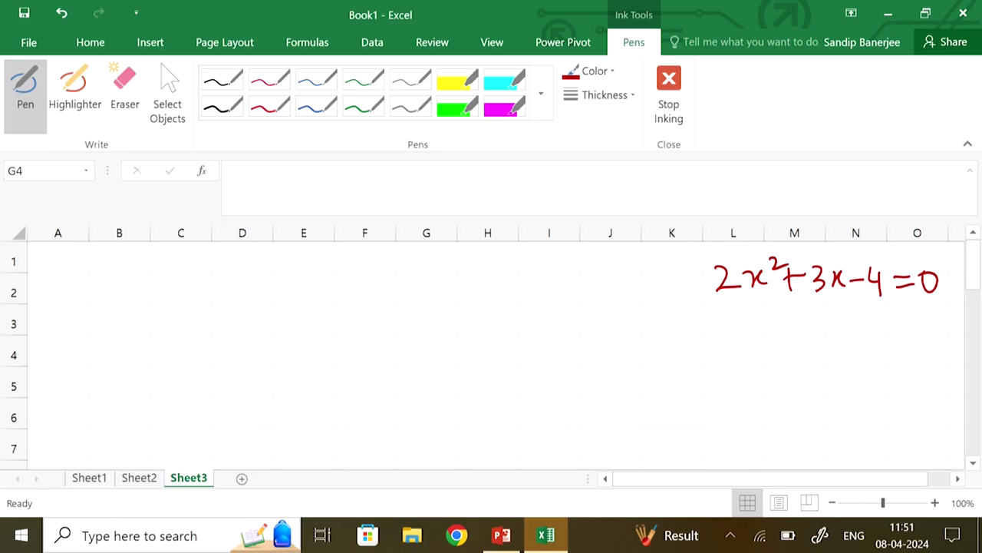
left_click(669, 92)
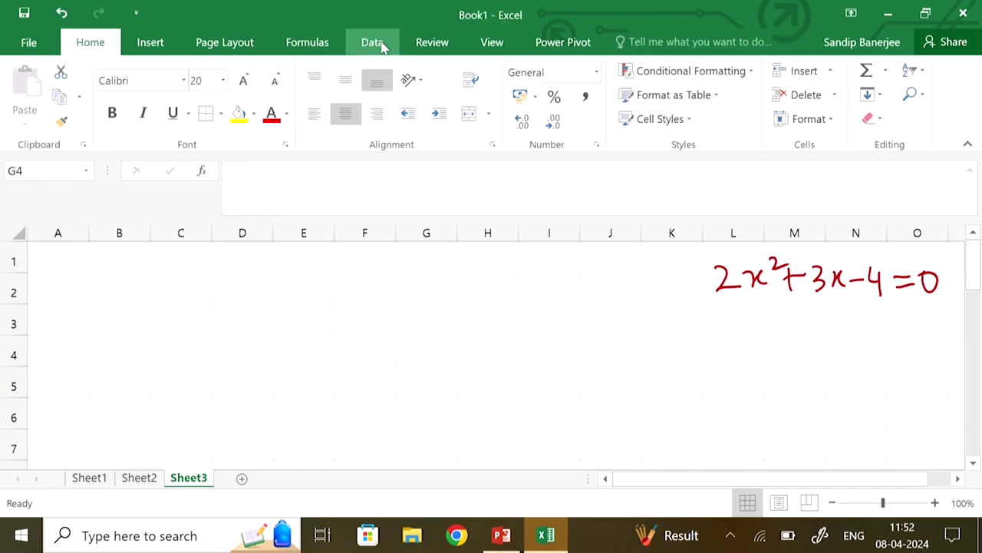
Step: Switch to the Data tab, then open the File backstage view
left_click(373, 43)
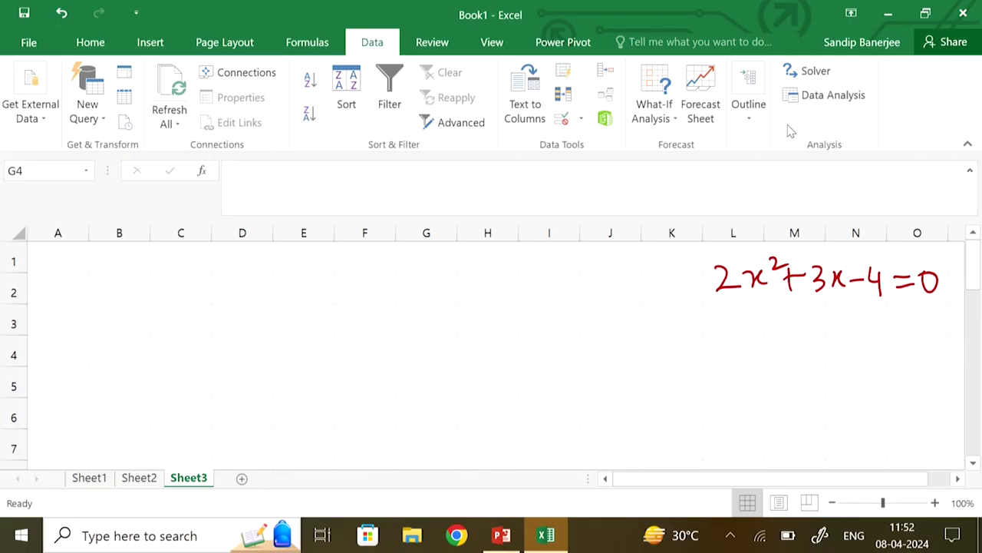
left_click(31, 43)
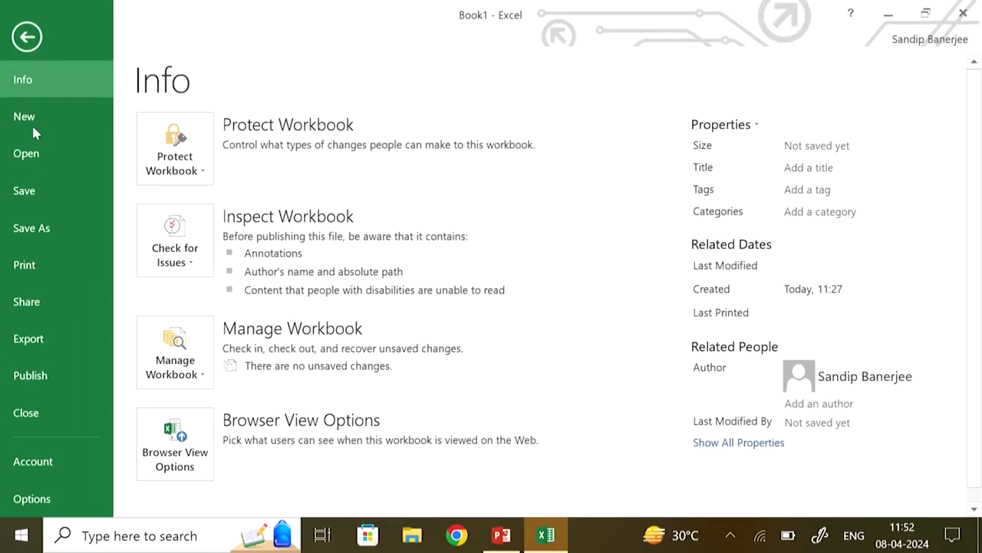
Step: Enable the Solver Add-in via Options > Add-Ins > Excel Add-ins and confirm
left_click(31, 499)
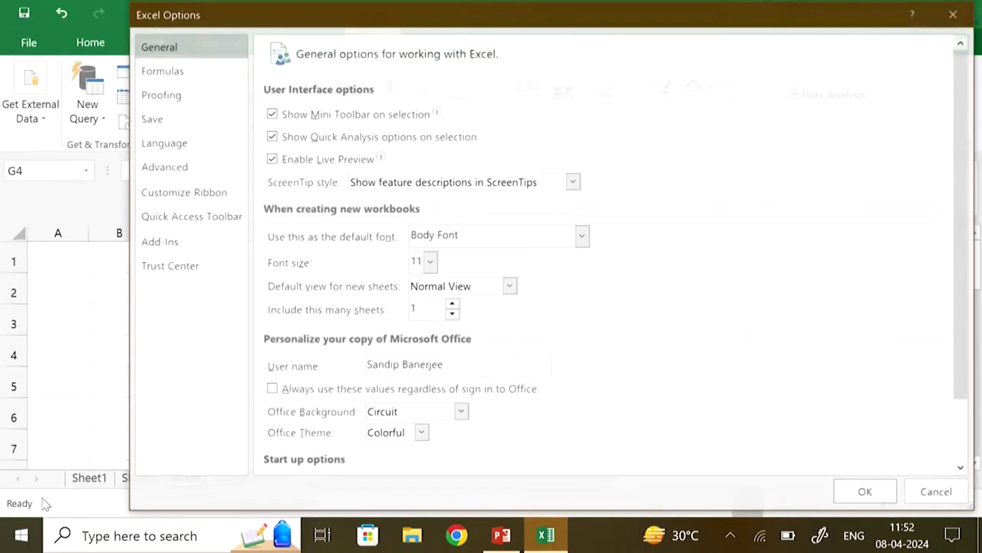
left_click(159, 243)
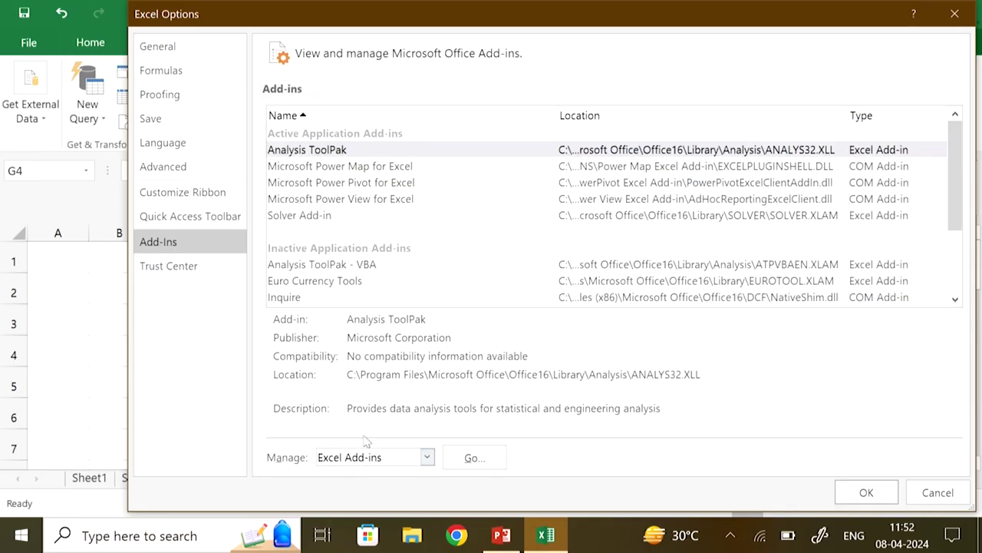
left_click(429, 460)
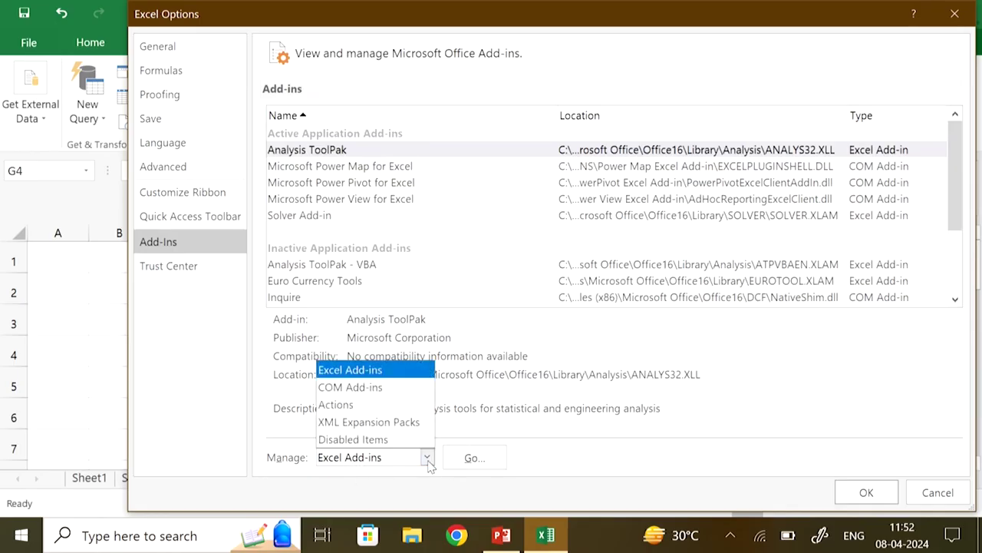
left_click(369, 371)
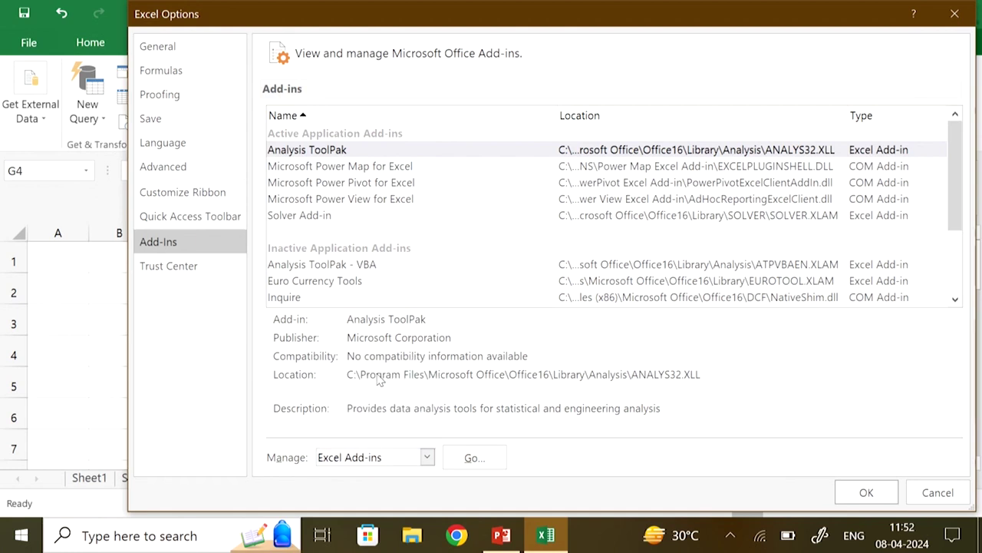
left_click(472, 459)
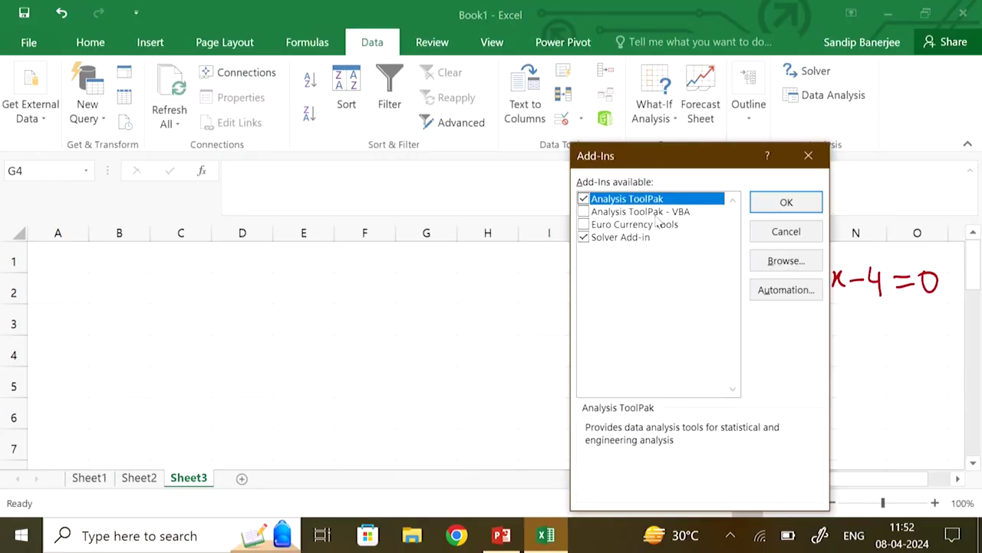
left_click(584, 238)
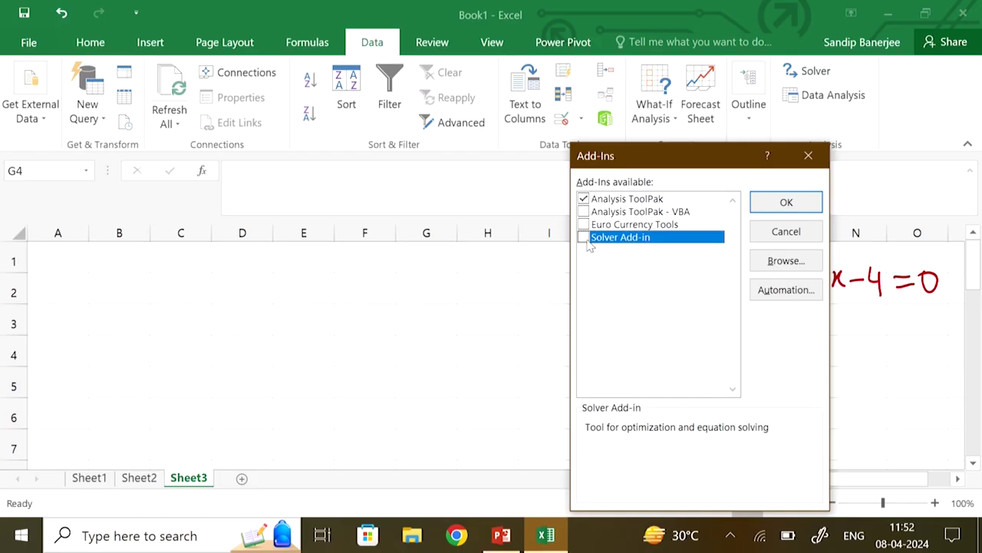
left_click(782, 204)
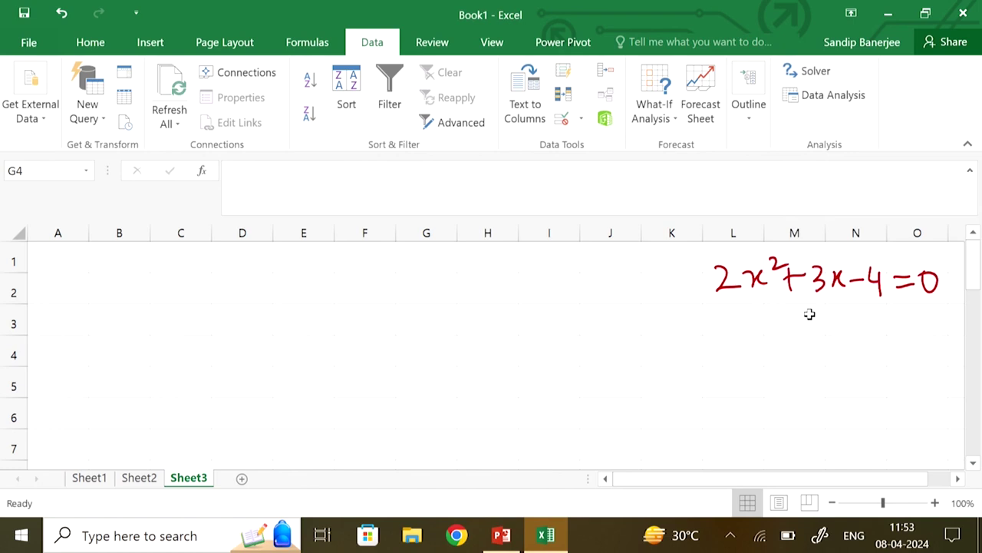
Step: Label cell B2 as x and cell B3 as f(x)
left_click(124, 289)
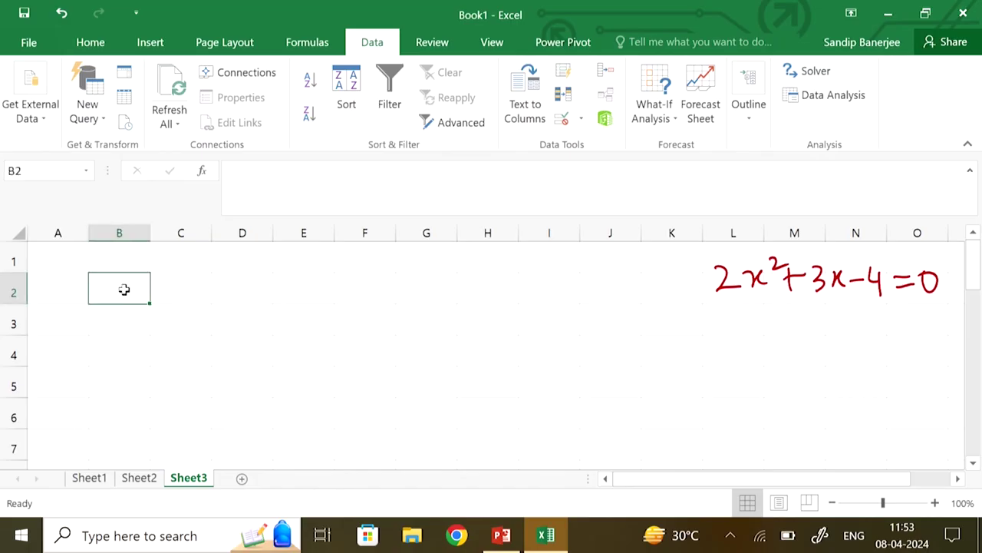
type("x")
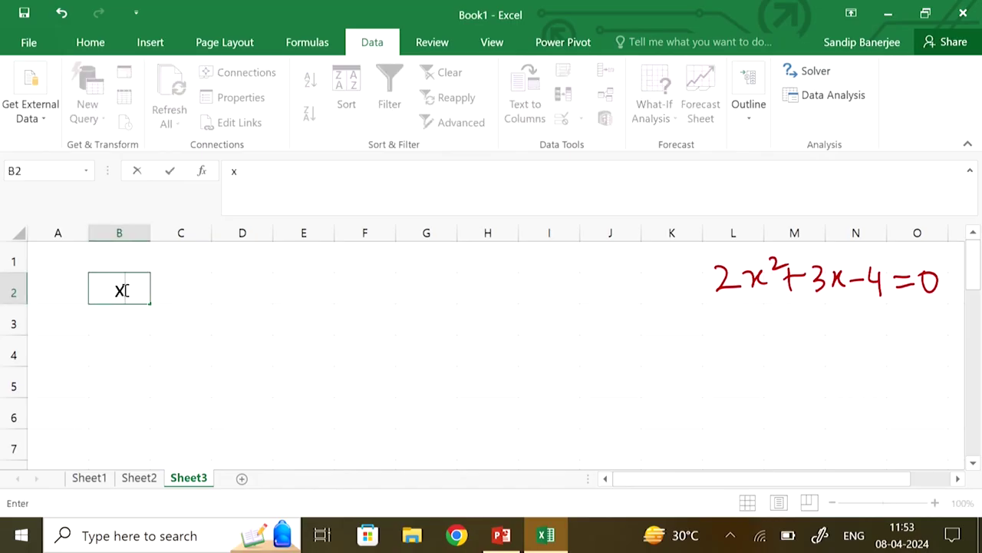
left_click(130, 324)
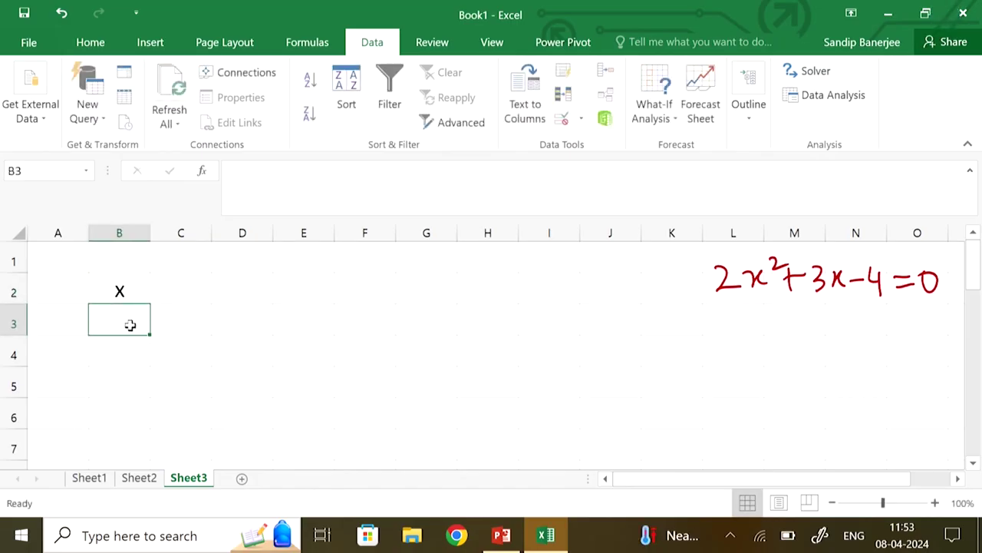
type("f")
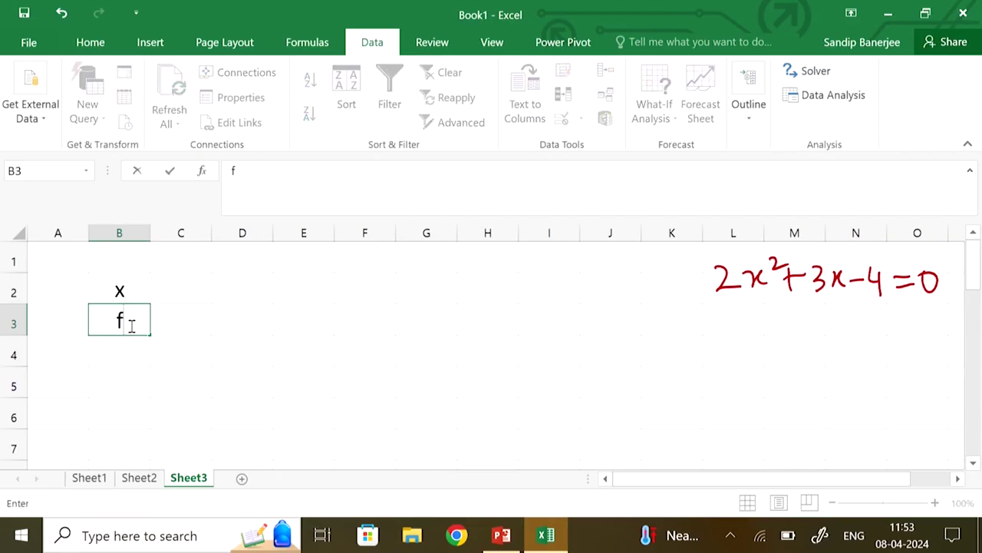
type("(x)")
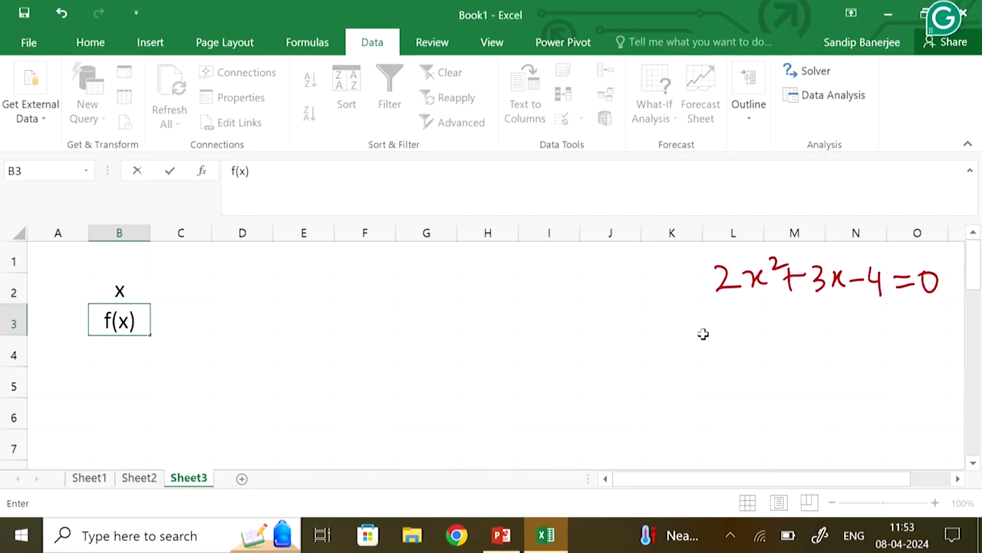
Step: Handwrite f(x)=2x²+3x-4 in red ink beneath the equation
left_click(718, 309)
left_click_drag(712, 307, 704, 349)
mouse_move(697, 327)
left_mouse_down()
mouse_move(749, 334)
mouse_move(729, 342)
left_mouse_up()
mouse_move(756, 309)
left_mouse_down()
mouse_move(763, 335)
mouse_move(784, 330)
left_mouse_up()
mouse_move(800, 315)
left_mouse_down()
mouse_move(805, 340)
mouse_move(836, 322)
left_mouse_up()
mouse_move(839, 305)
left_mouse_down()
mouse_move(856, 314)
mouse_move(862, 340)
left_mouse_up()
mouse_move(877, 321)
left_mouse_down()
mouse_move(885, 322)
mouse_move(877, 345)
left_mouse_up()
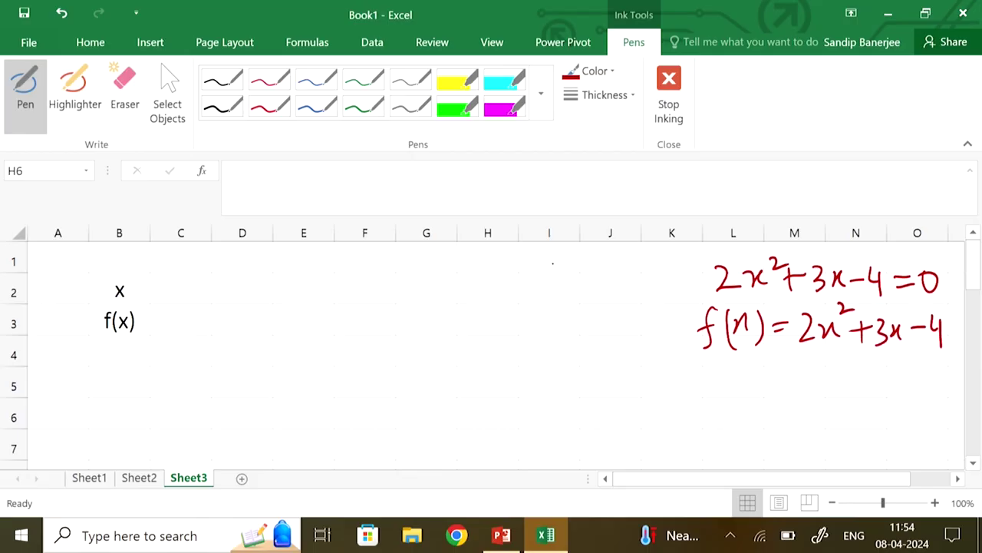
Step: Leave handwriting mode and enter the trial x value 1 in C2
left_click(101, 45)
left_click(373, 42)
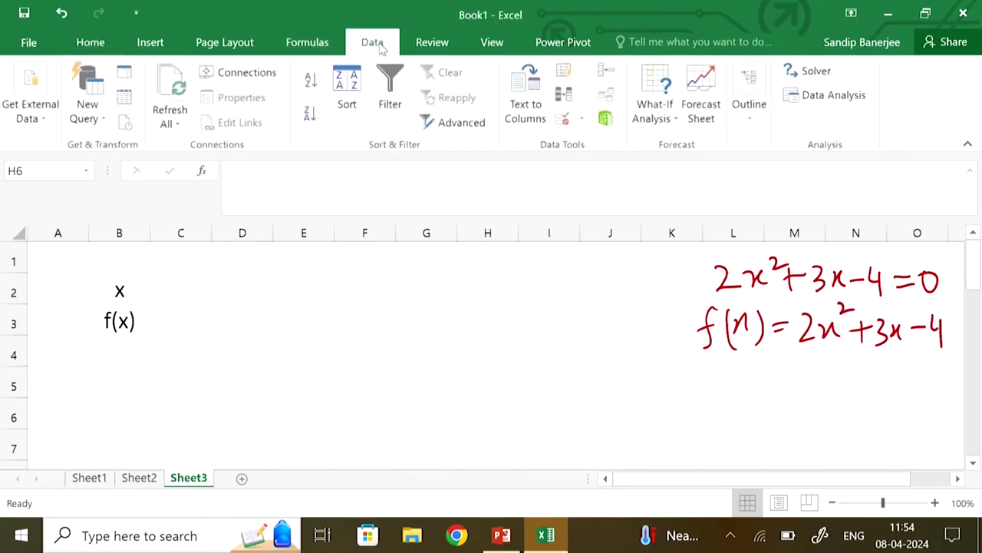
left_click(165, 299)
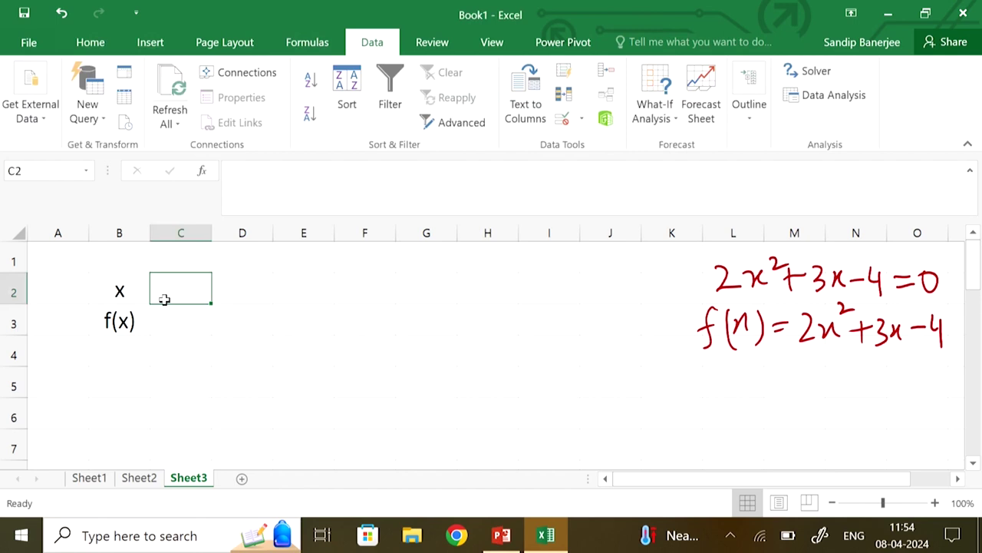
type("1")
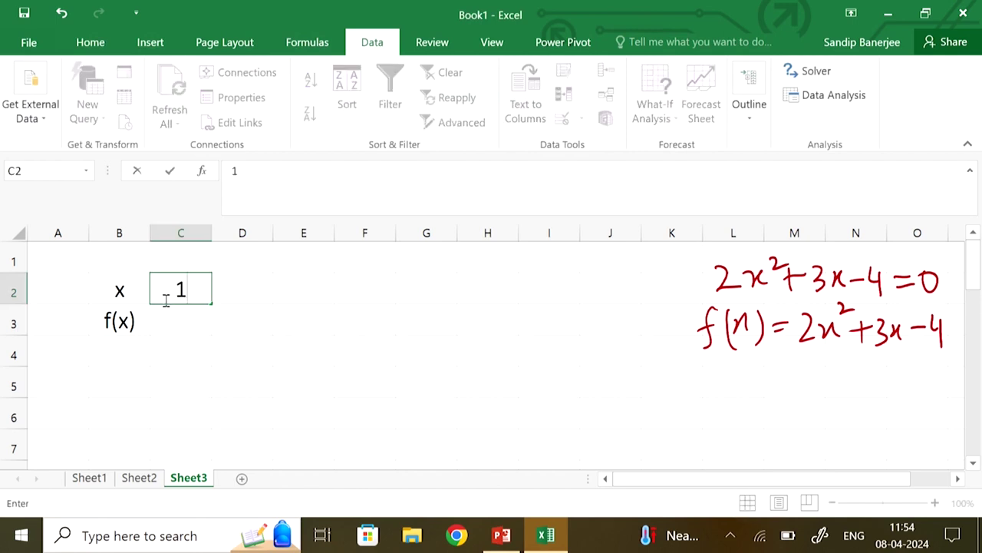
key("Return")
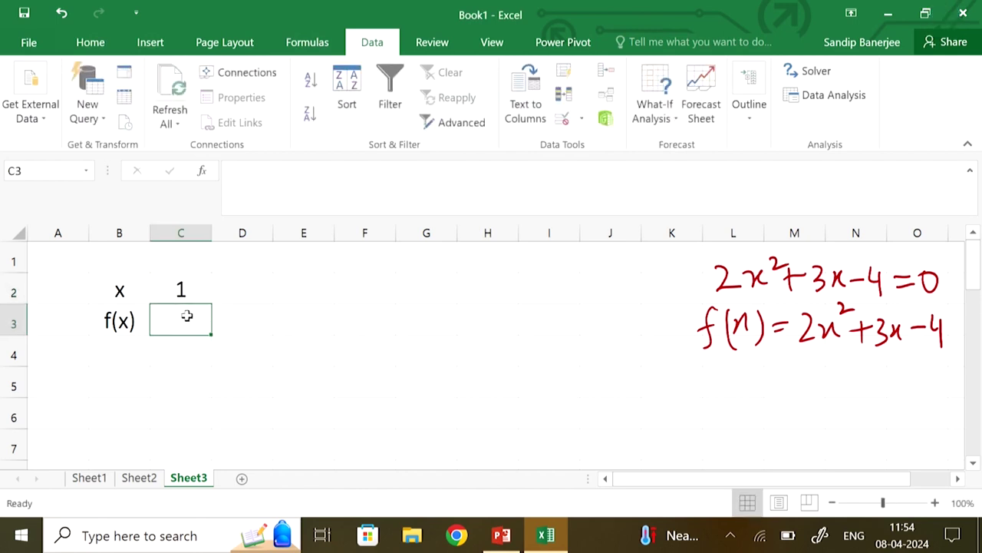
Step: Enter =2*C2^2+3*C2-4 in C3 so f(x) evaluates to 1
type("=")
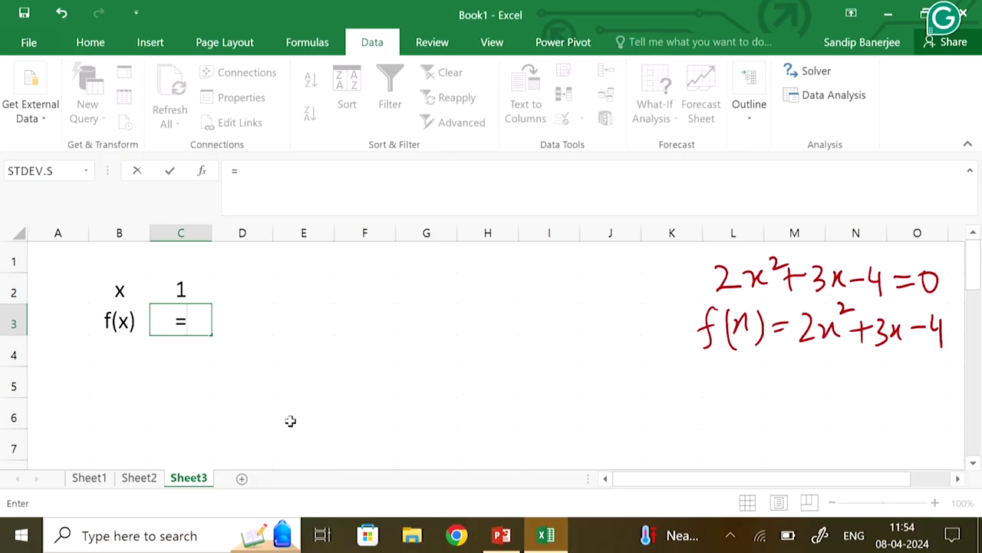
type("2")
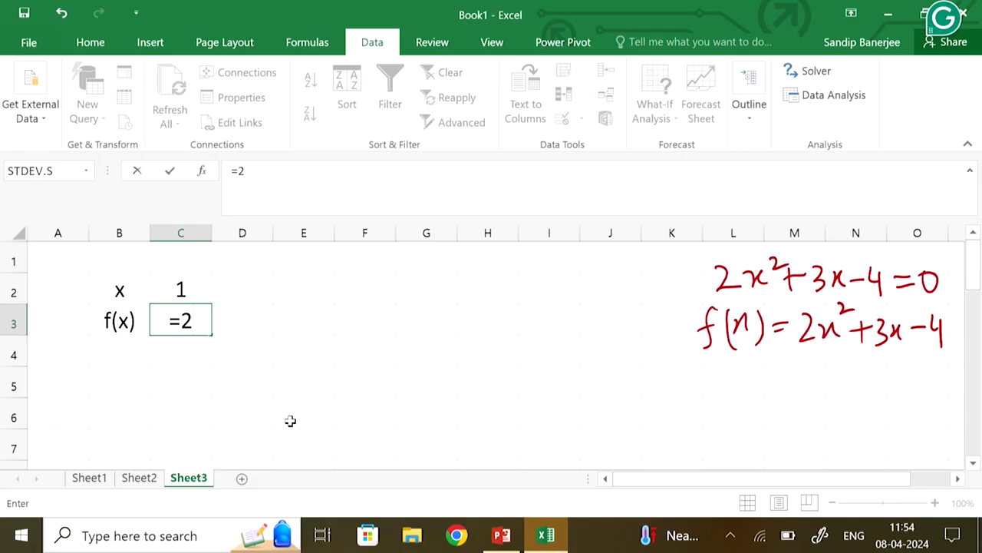
type("*")
left_click(189, 284)
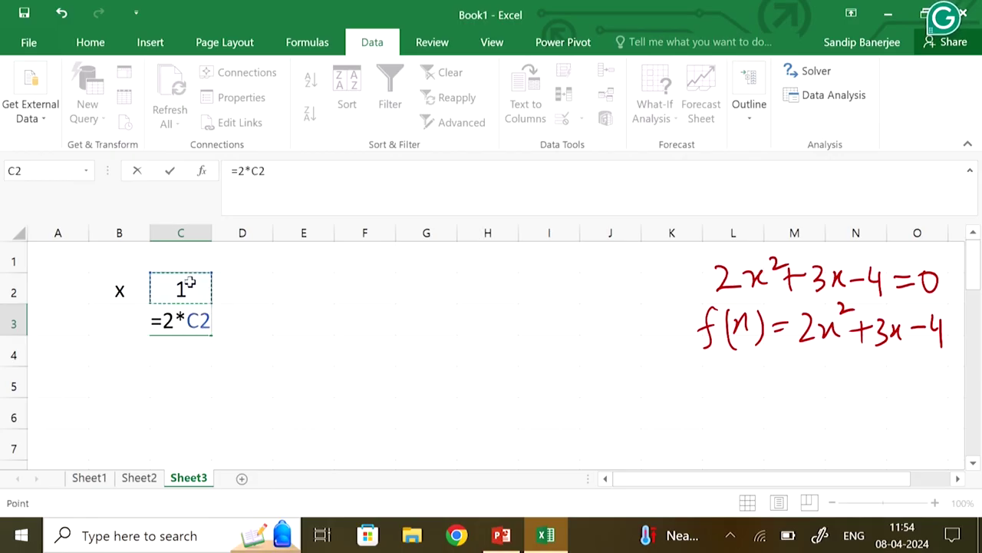
type("^2")
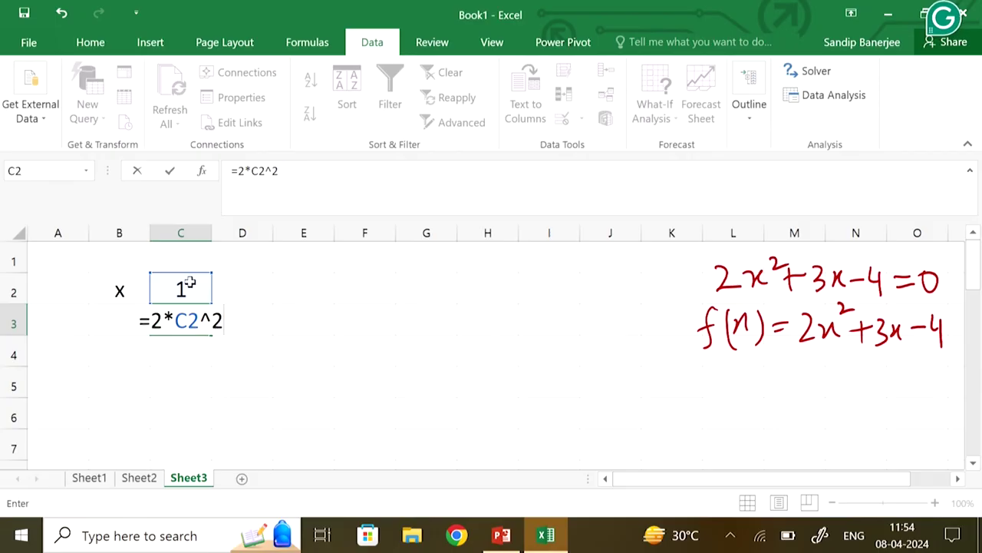
type("+")
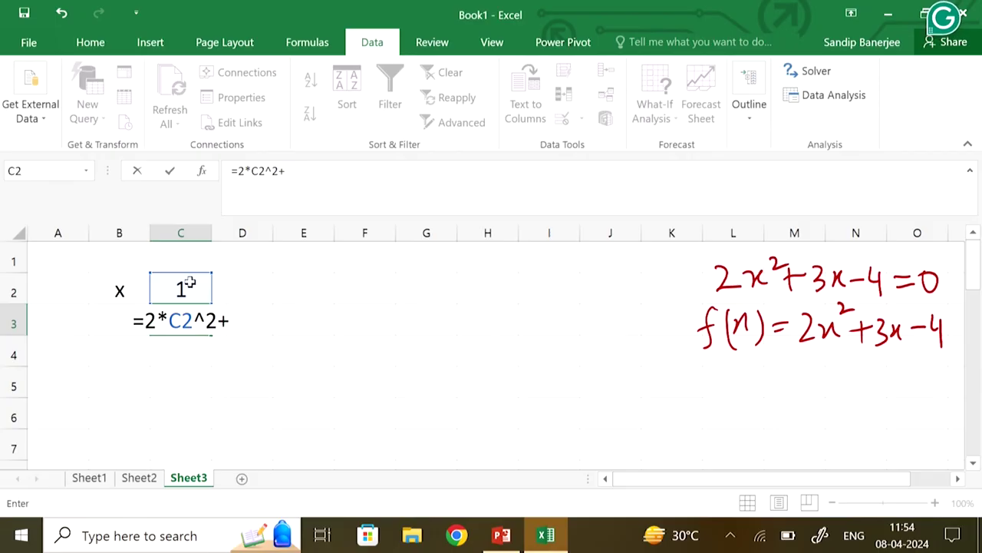
type("3")
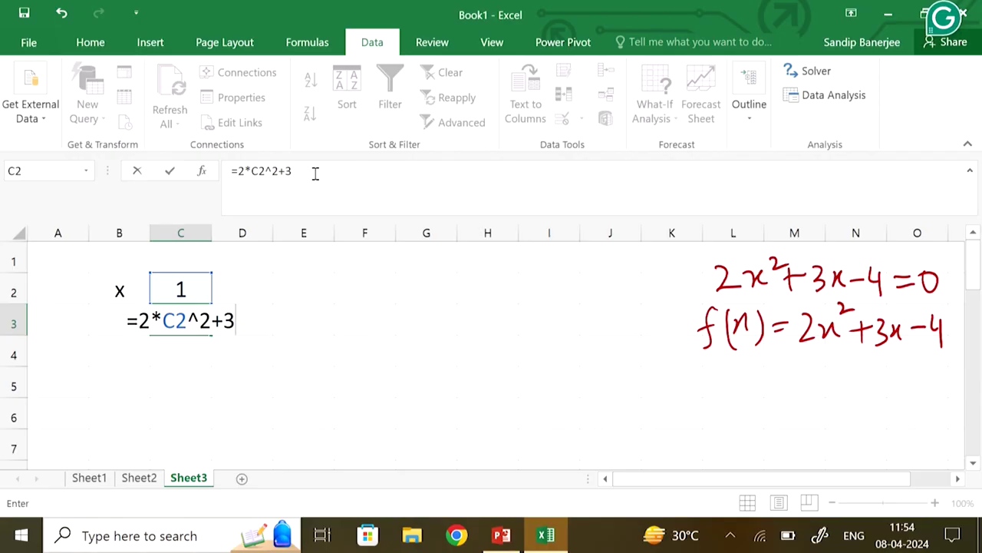
type("*")
left_click(186, 292)
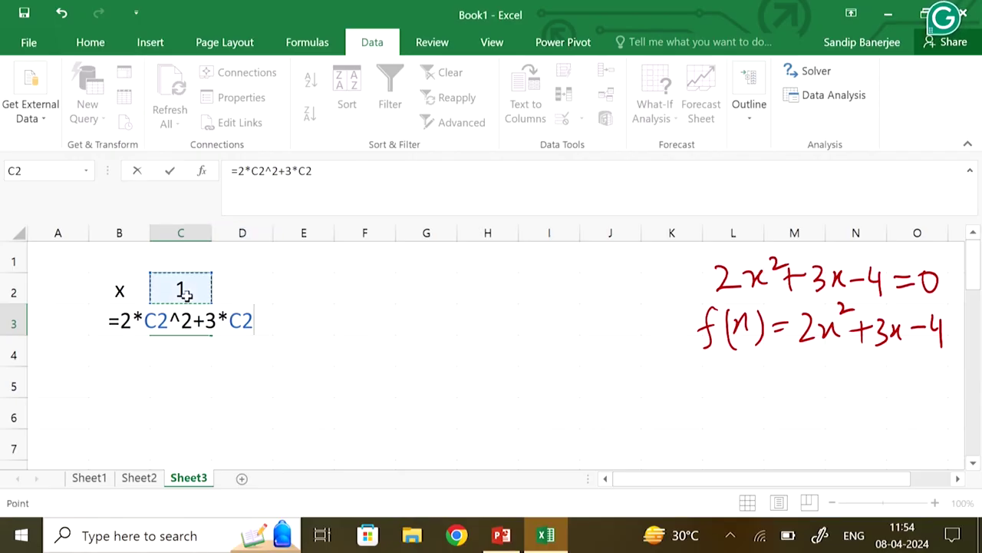
type("-4")
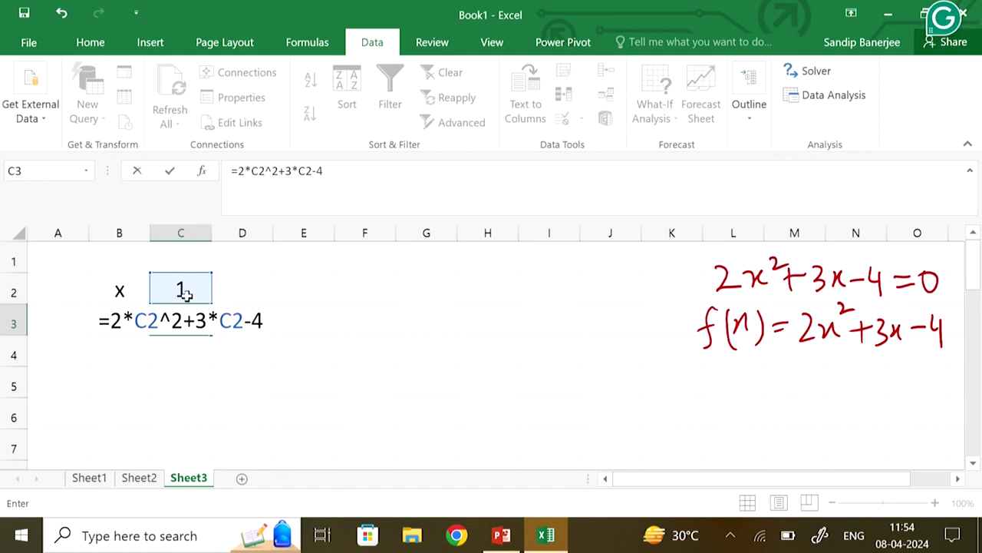
key("Return")
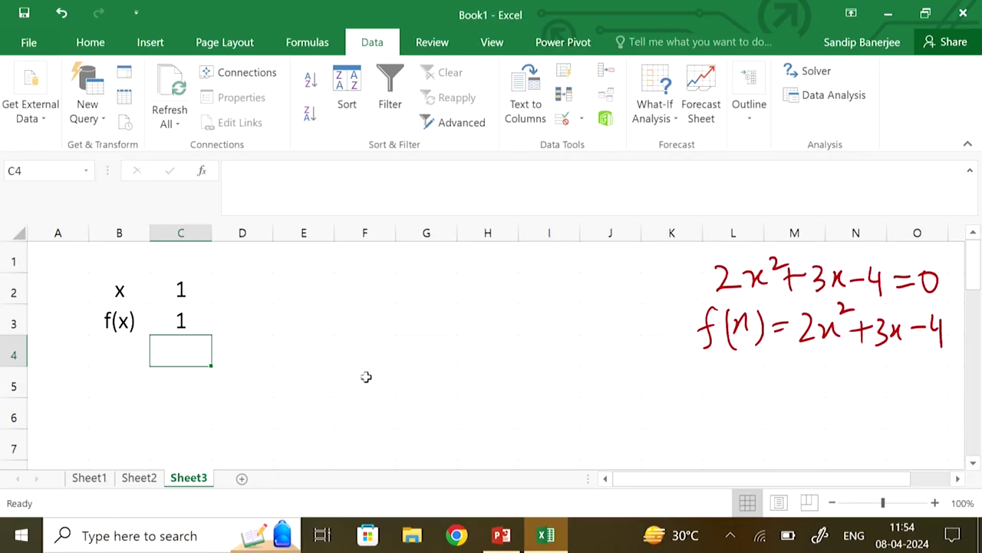
left_click(184, 321)
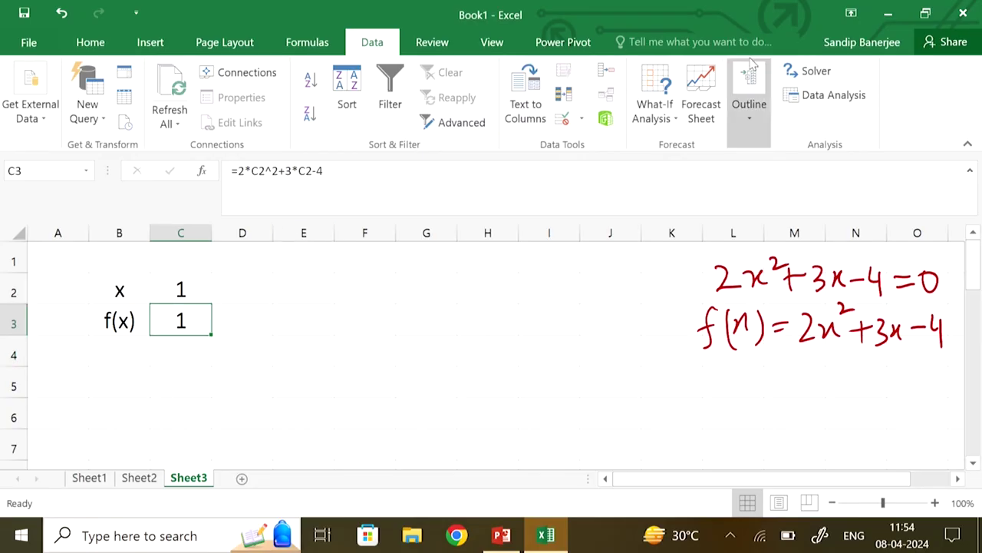
Step: Open Solver and set its objective cell to f(x) in $C$3
left_click(821, 77)
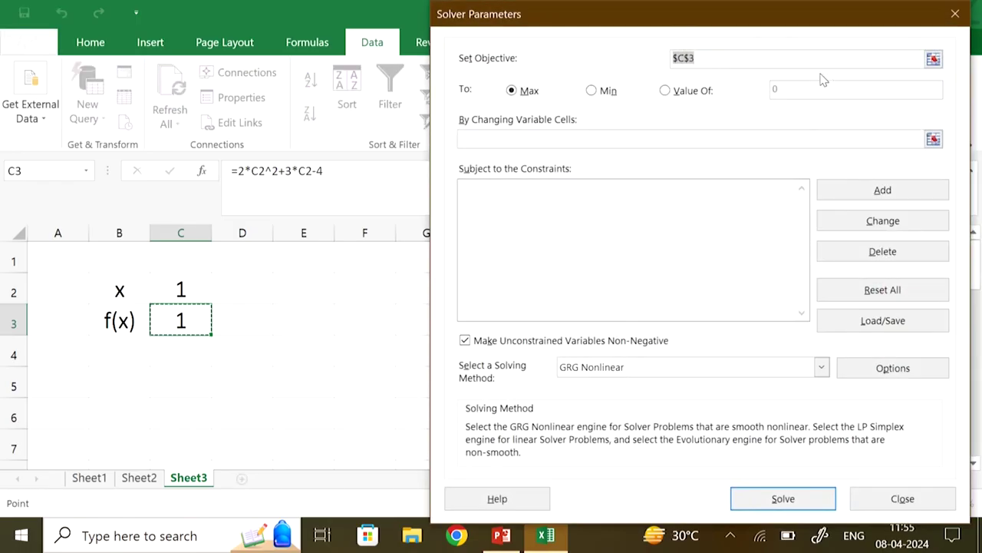
left_click_drag(853, 17, 526, 399)
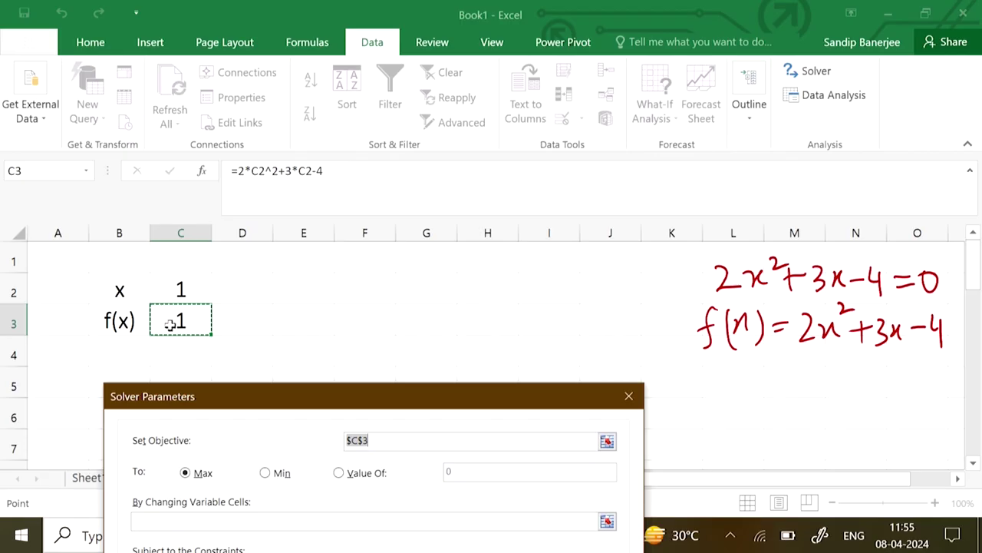
left_click_drag(418, 398, 706, 44)
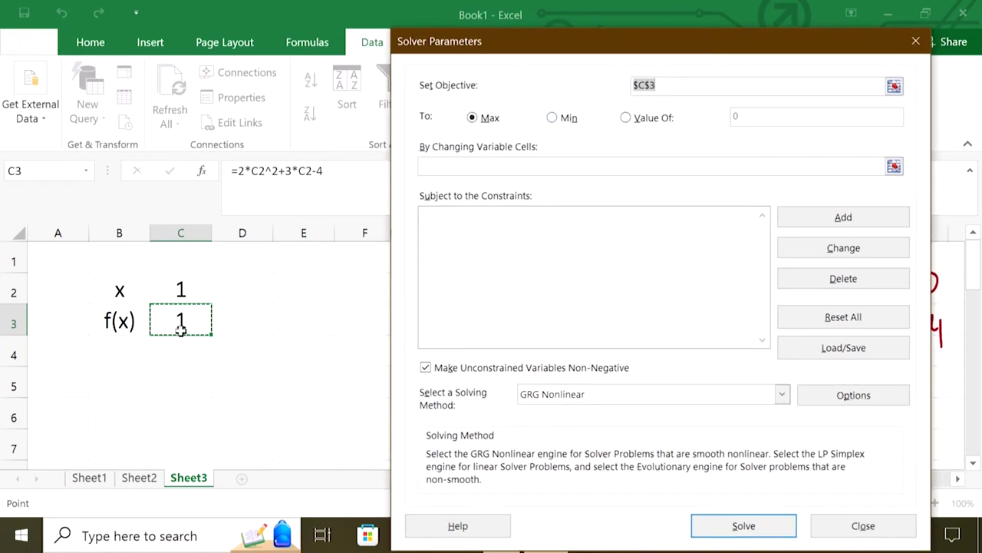
left_click(679, 85)
key("BackSpace")
key("BackSpace")
key("BackSpace")
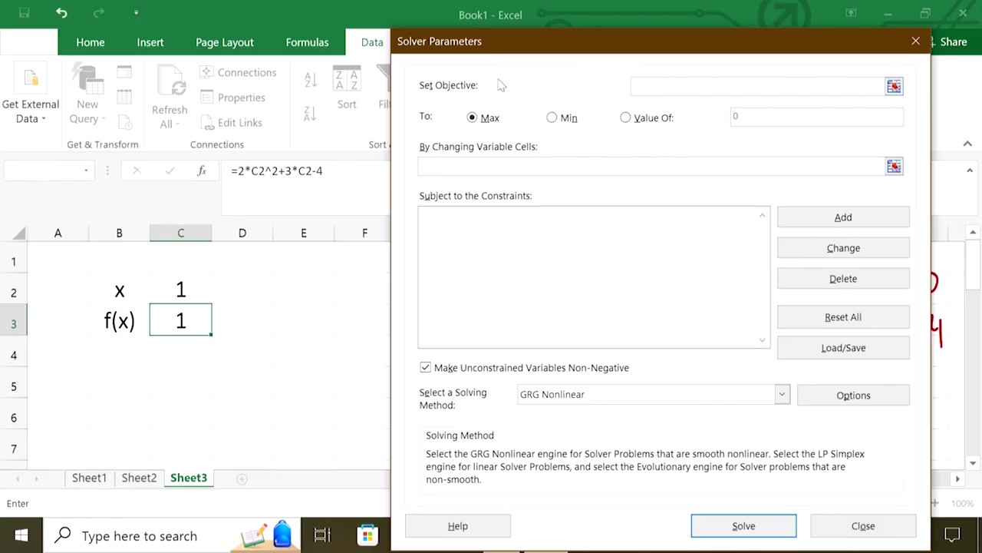
left_click(182, 363)
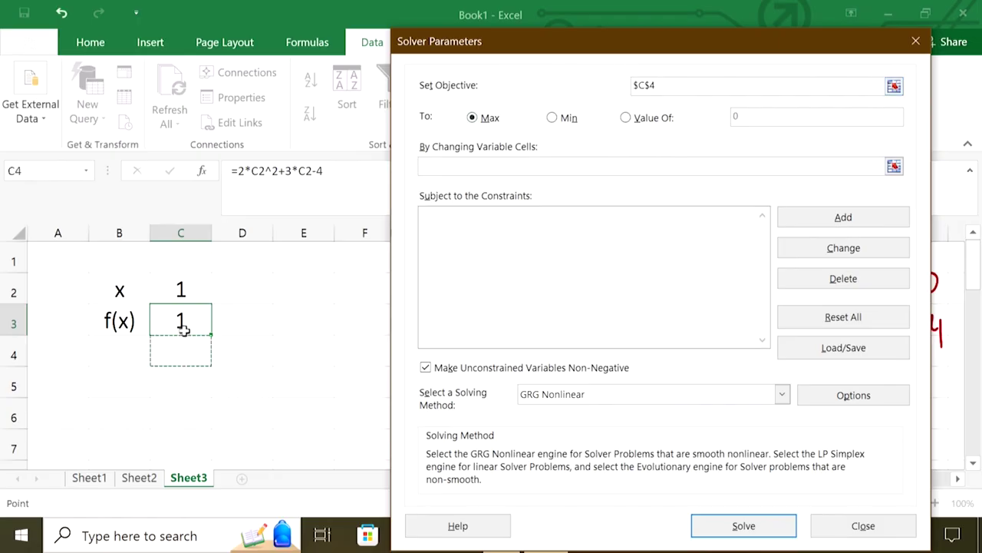
left_click(183, 326)
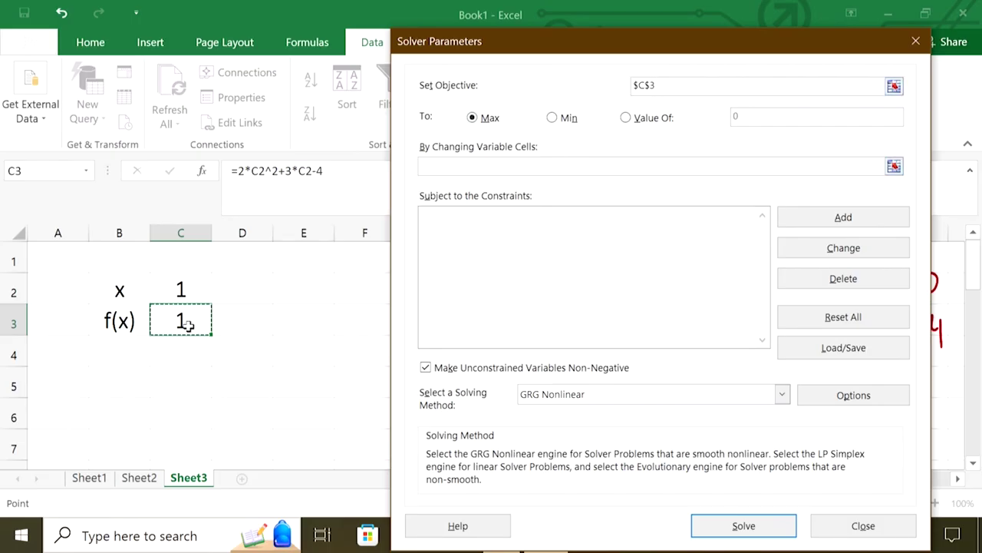
Step: Target Value Of 0 by changing $C$2, allow negatives, and solve
left_click(626, 118)
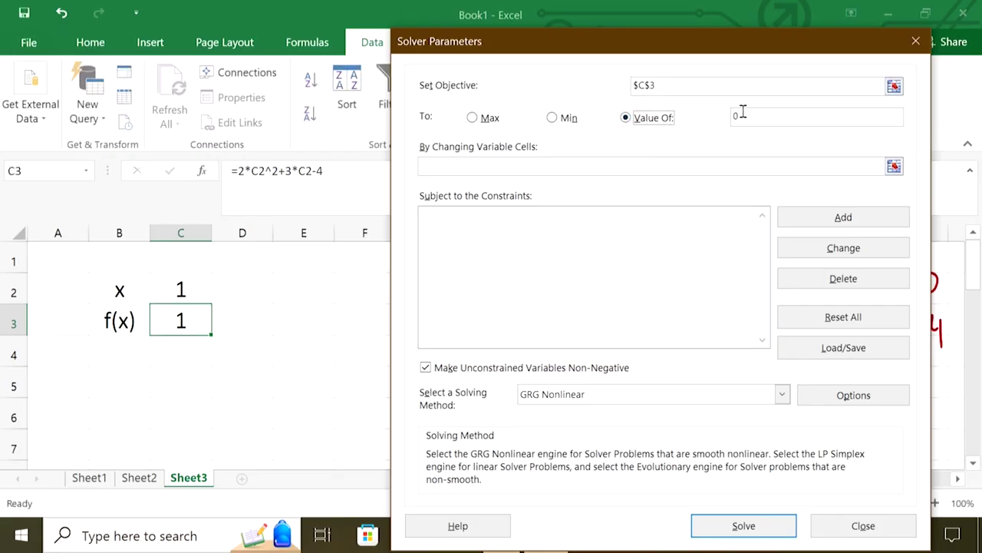
left_click(529, 165)
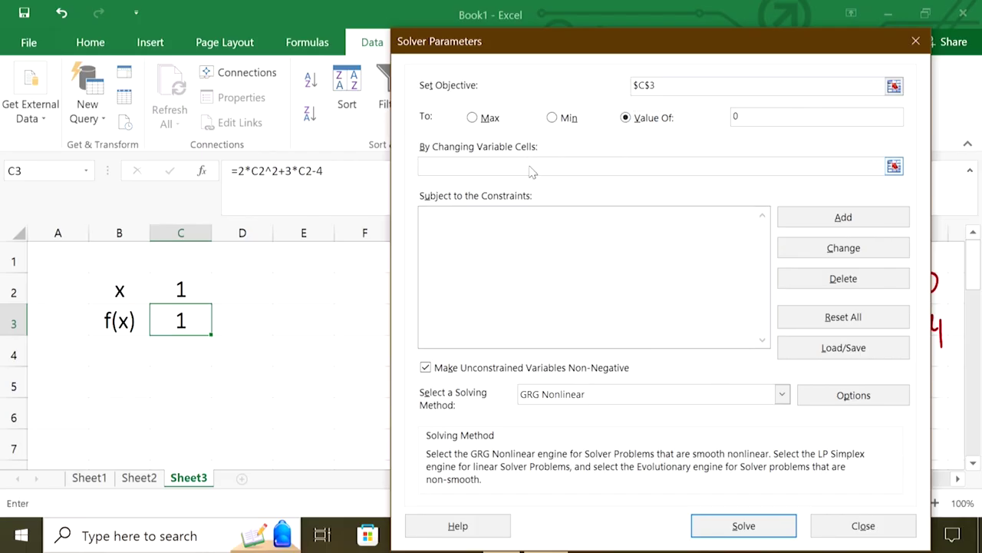
left_click(183, 290)
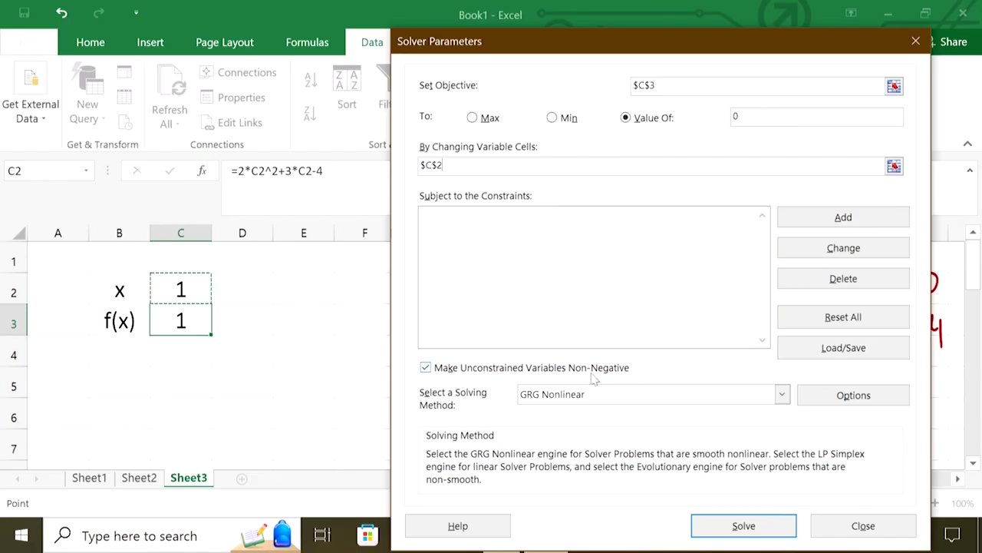
left_click(425, 368)
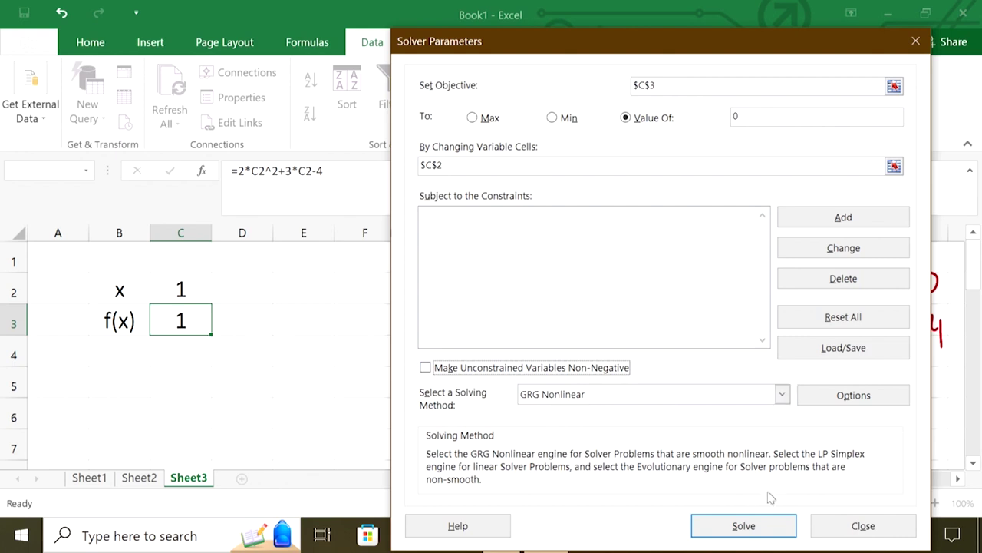
left_click(762, 529)
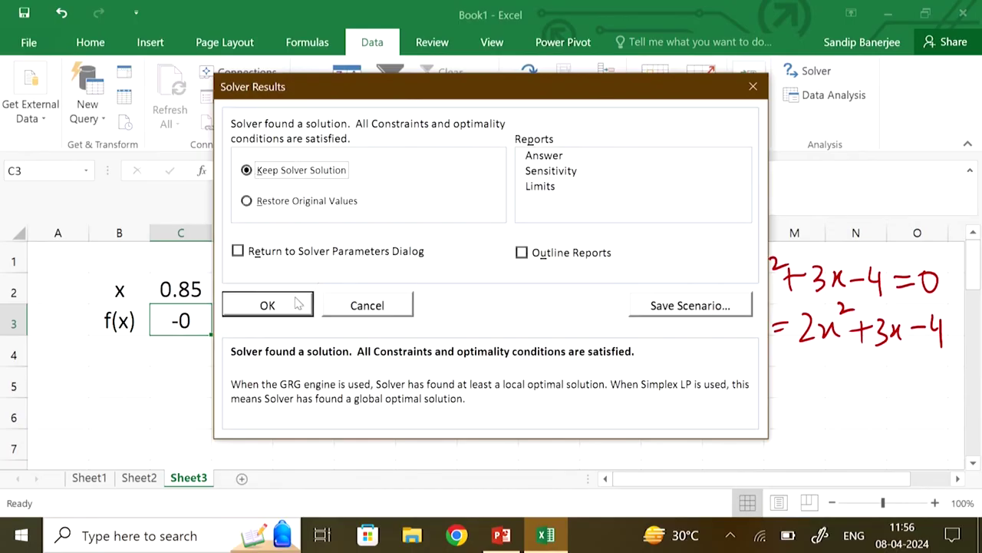
Step: Keep the Solver solution and widen column C to show x = 0.850781018 and f(x) = -2.65191E-07
left_click(294, 304)
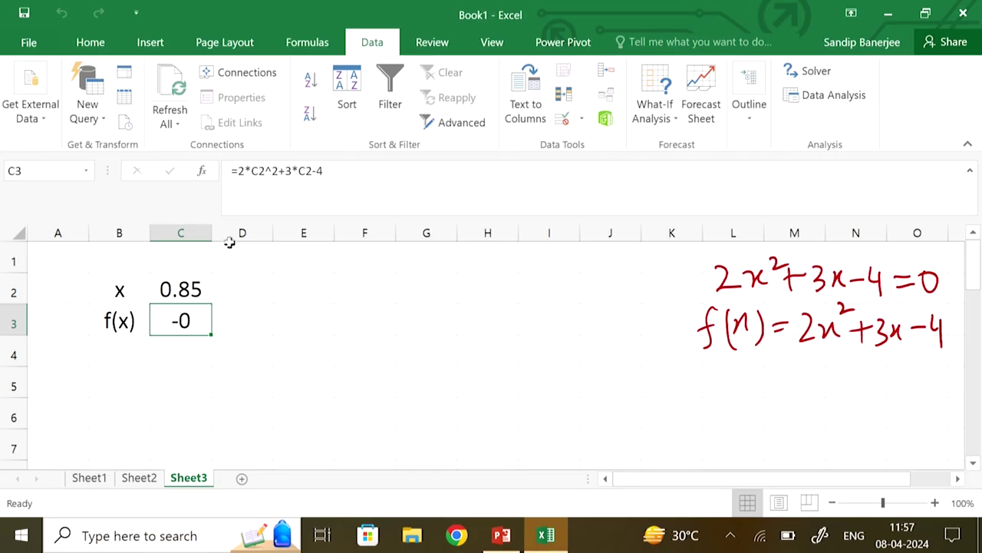
left_click_drag(215, 237, 322, 237)
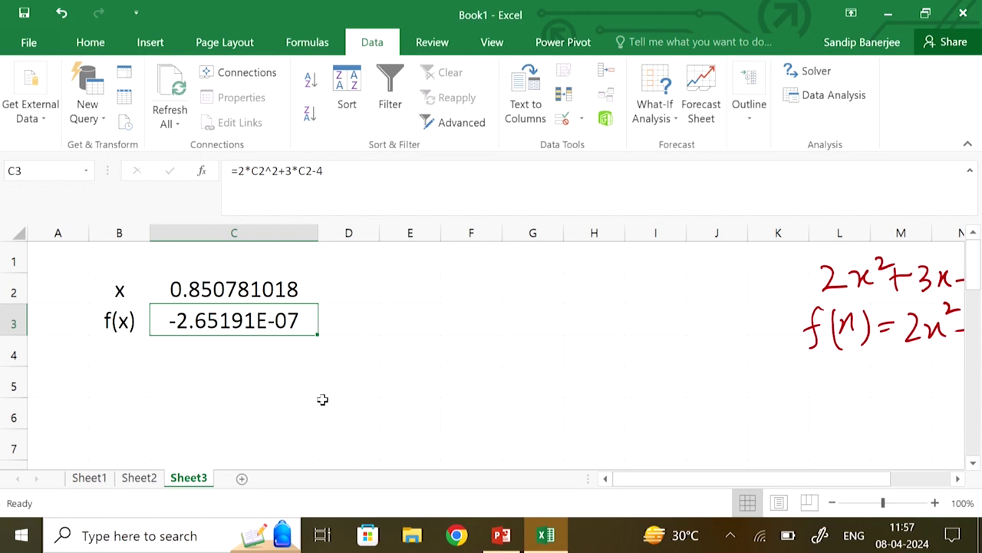
right_click(270, 323)
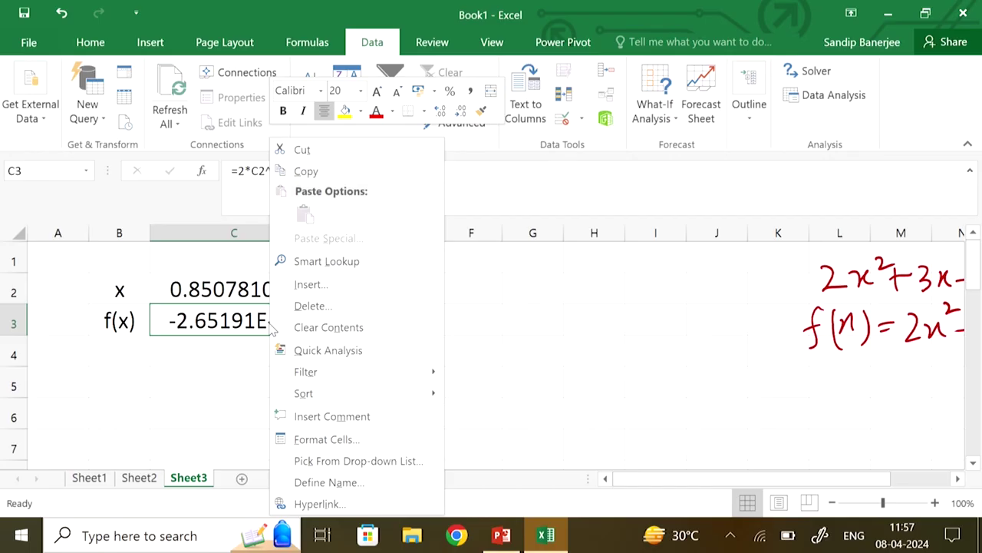
Step: Format C3 as Number with 4 decimal places
left_click(327, 439)
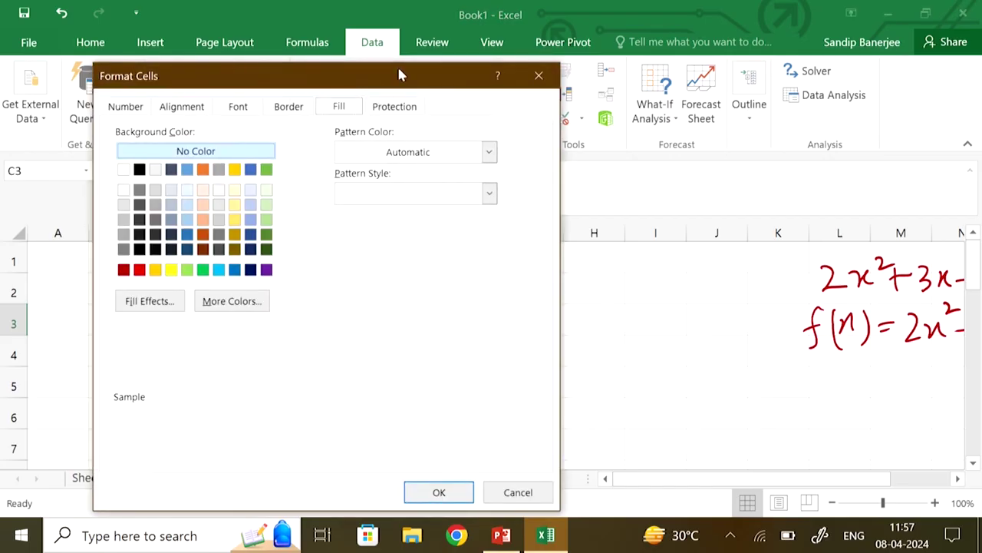
left_click_drag(397, 75, 647, 40)
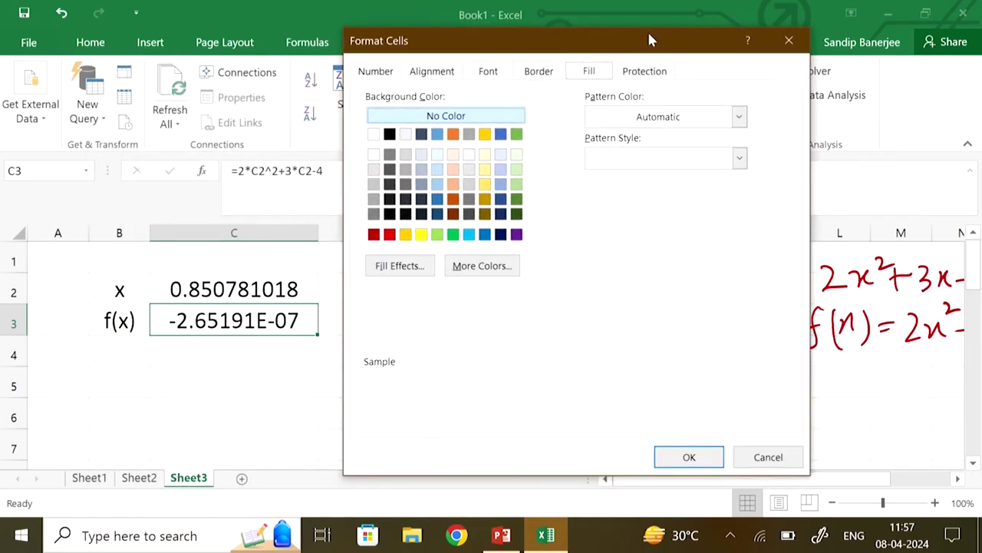
left_click(378, 72)
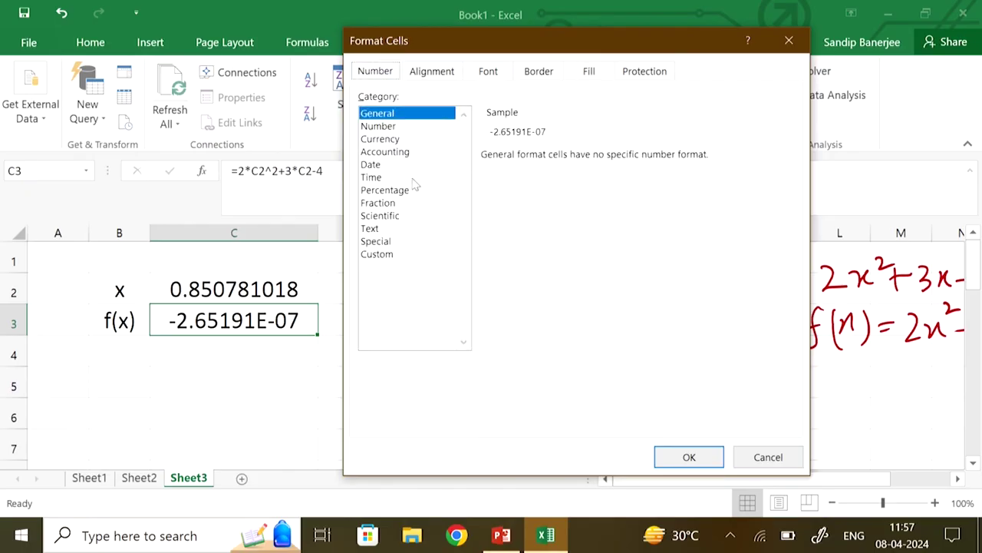
left_click(380, 126)
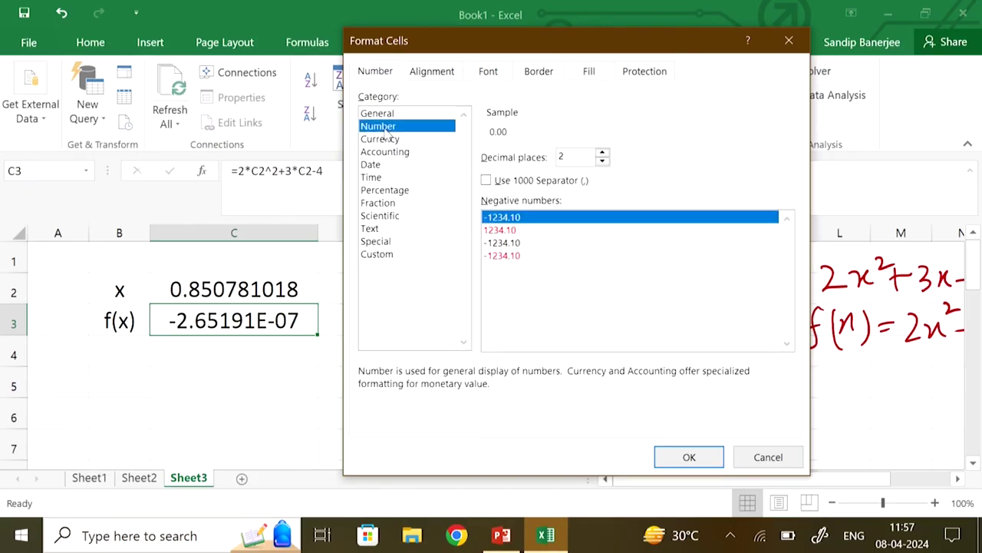
left_click(602, 153)
left_click(602, 153)
left_click(603, 153)
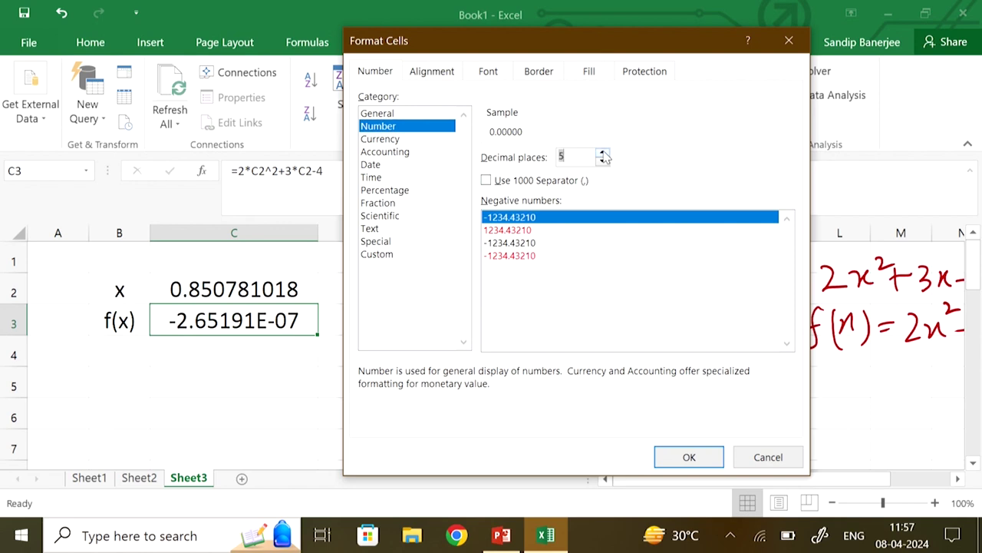
left_click(604, 161)
left_click(688, 457)
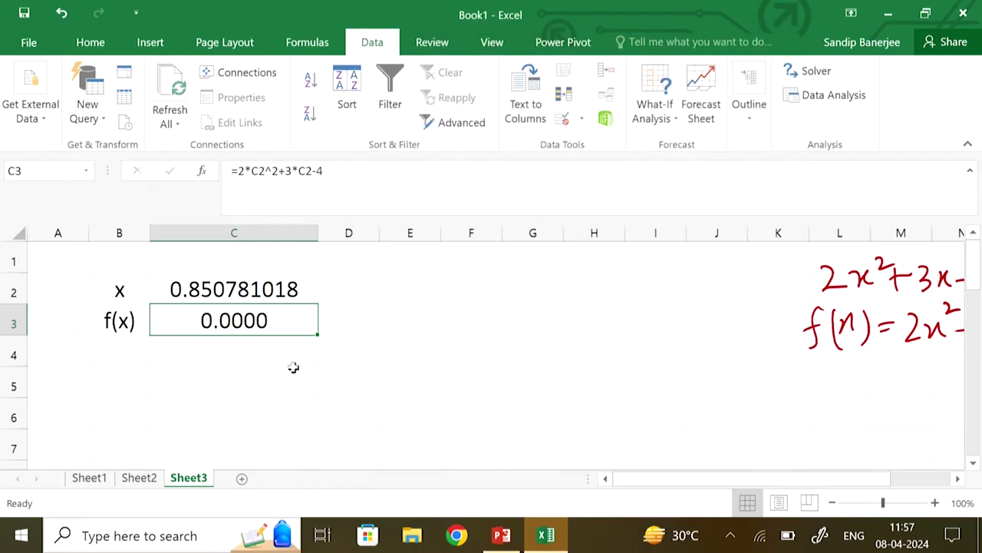
Step: Reformat C3 to 5 decimal places so it reads 0.00000
right_click(285, 324)
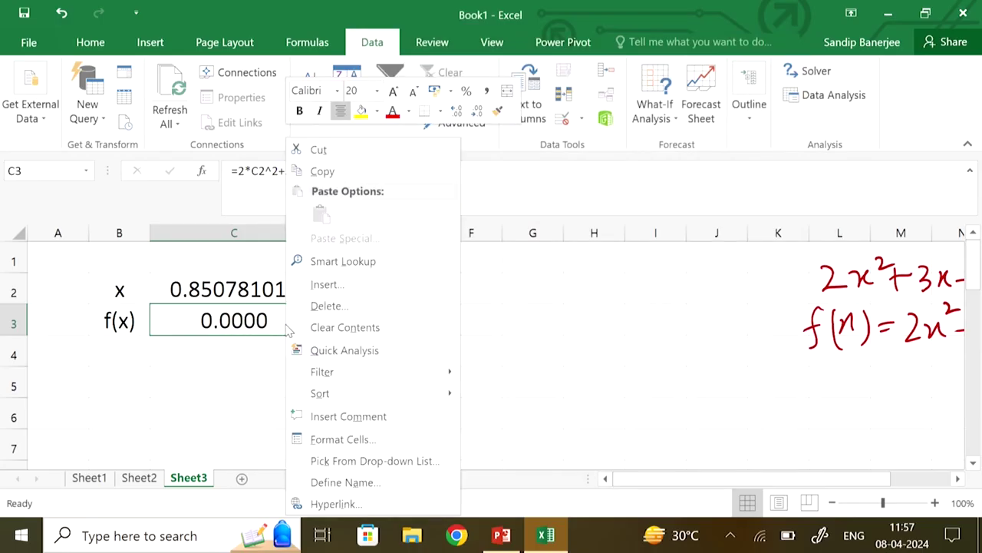
left_click(360, 442)
left_click(385, 189)
left_click(461, 492)
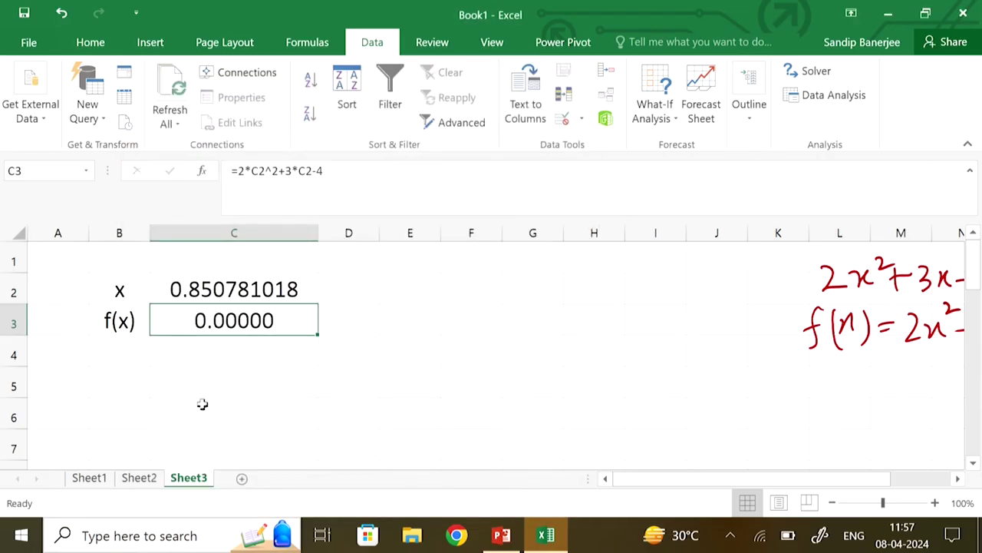
left_click(442, 299)
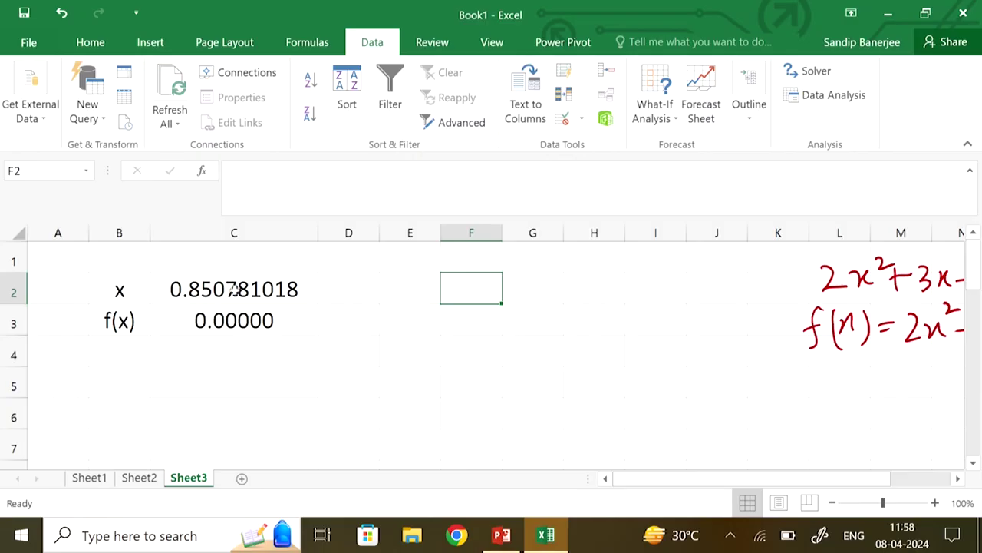
Step: Scroll the sheet right until the handwritten equations sit fully above empty cells
scroll(570, 375, "up", 1)
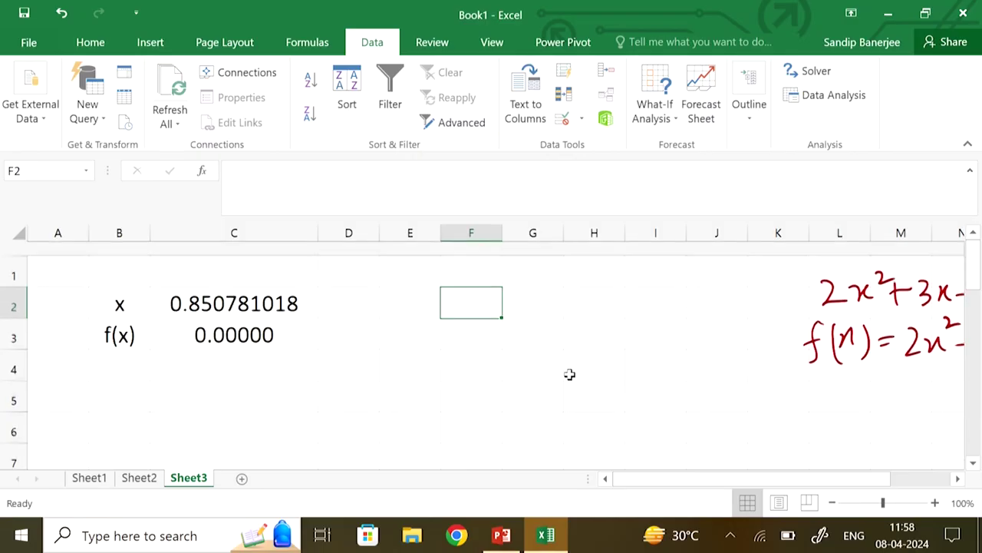
scroll(569, 374, "down", 3)
scroll(570, 374, "up", 3)
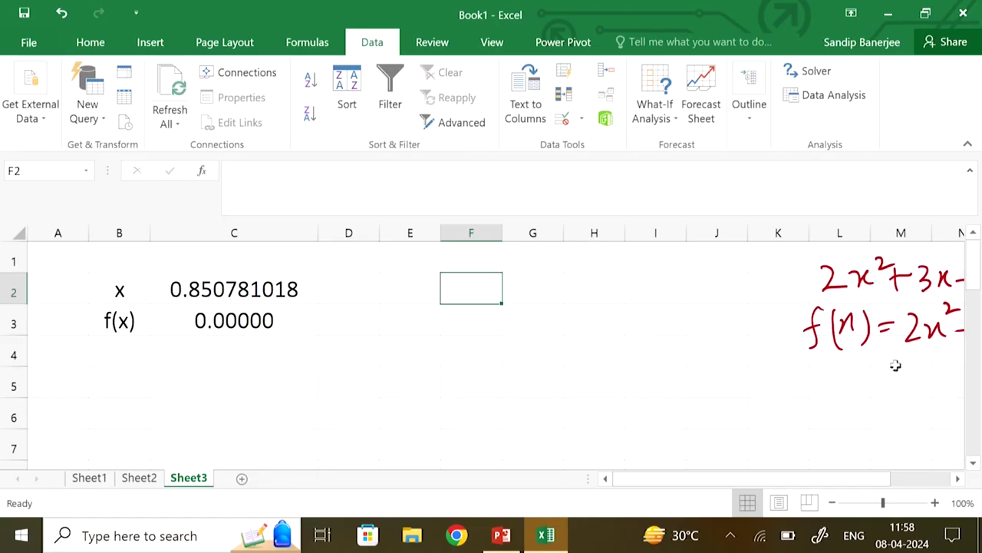
scroll(957, 478, "right", 5)
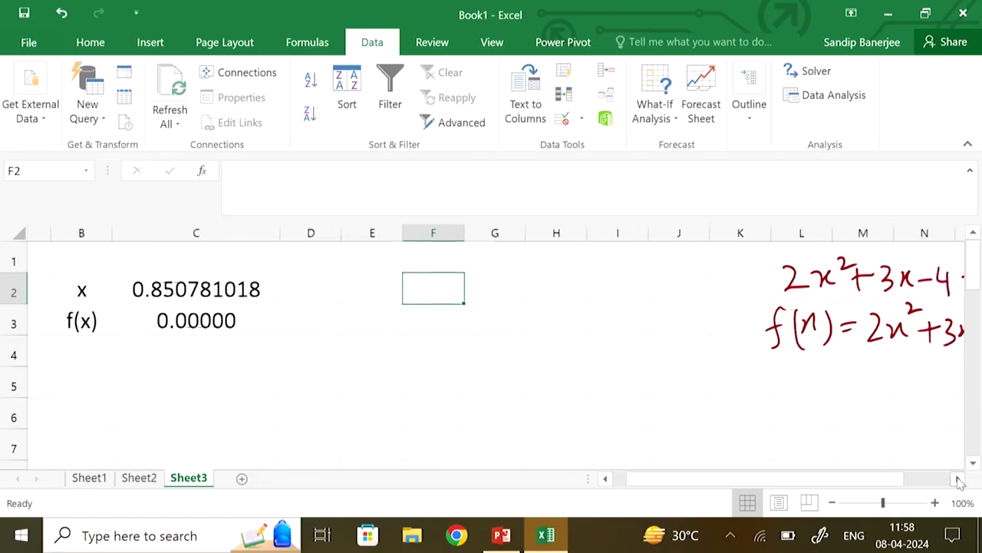
scroll(958, 478, "right", 1)
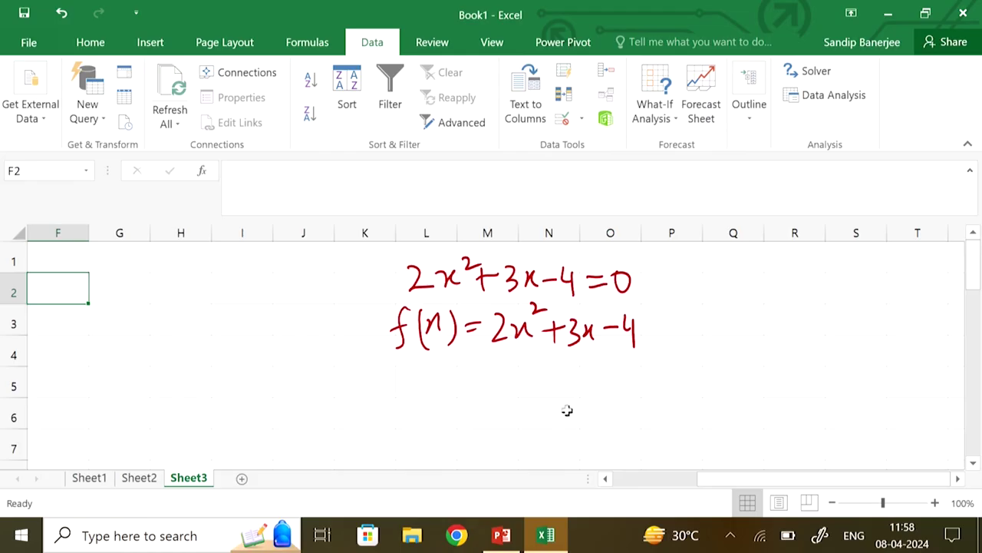
left_click(721, 295)
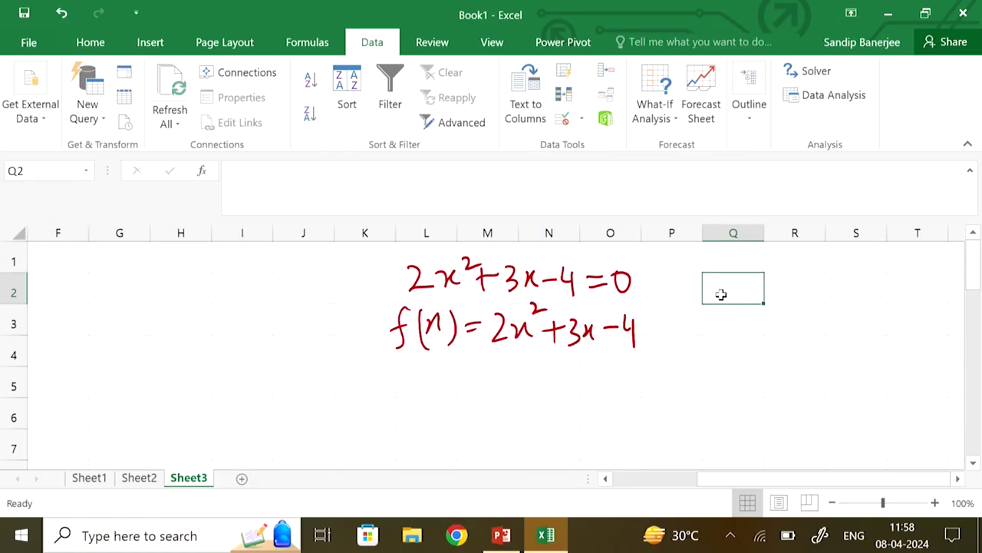
Step: Enter headers X in H2 and f(x) in I2, and -5 in H3
left_click(165, 281)
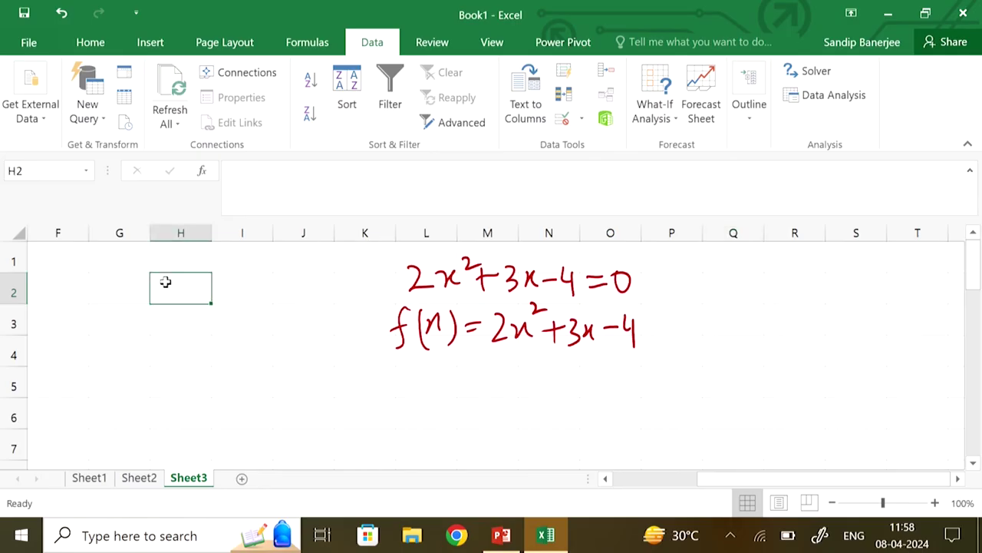
type("X")
left_click(237, 298)
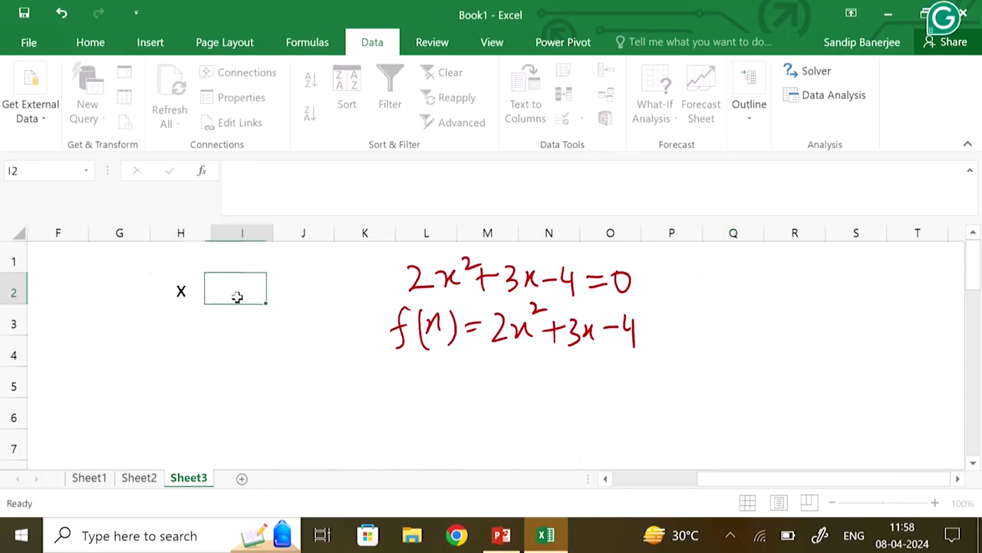
type("f(x)")
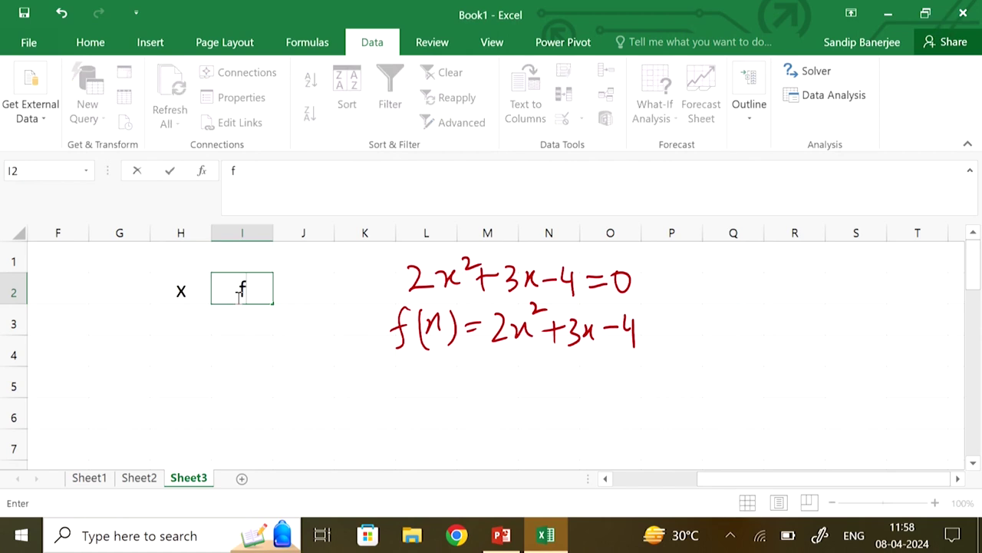
left_click(188, 326)
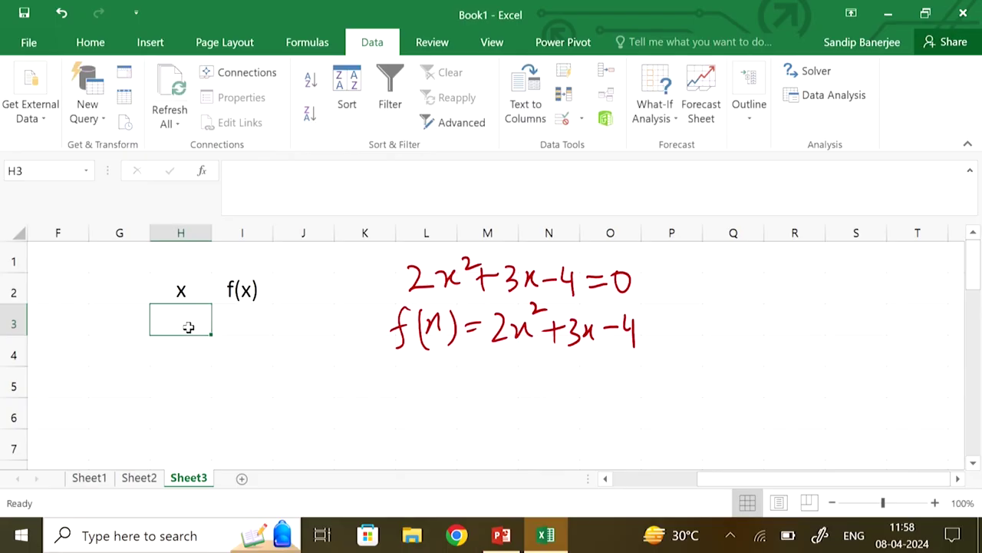
type("-5")
left_click(299, 365)
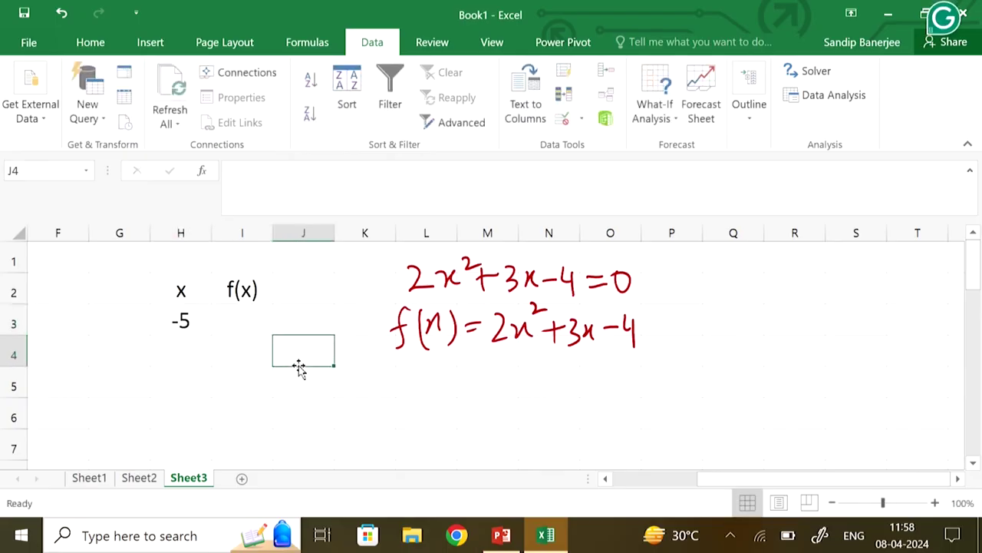
Step: Enter =H3+1 in H4 and fill it down to H15, giving x from -5 to 7
left_click(190, 351)
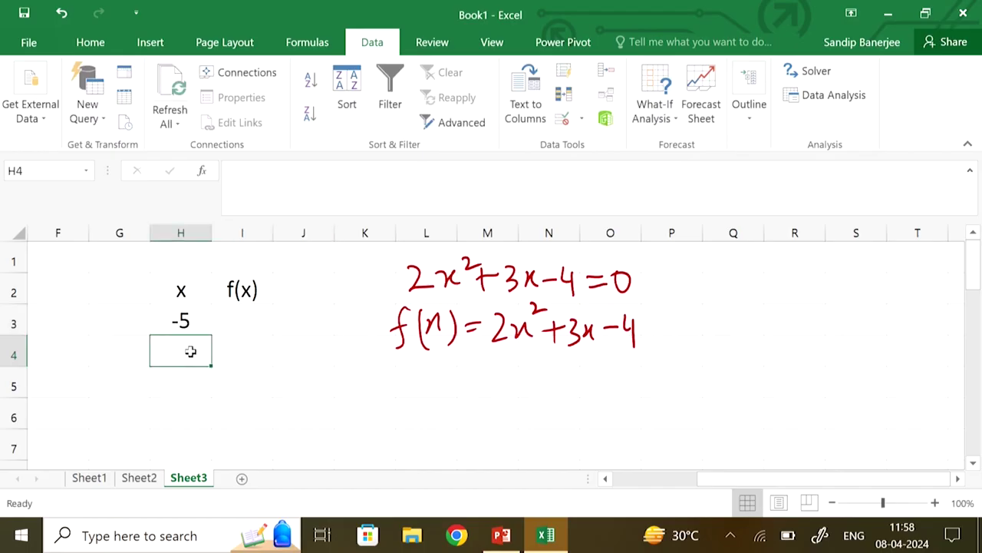
type("=")
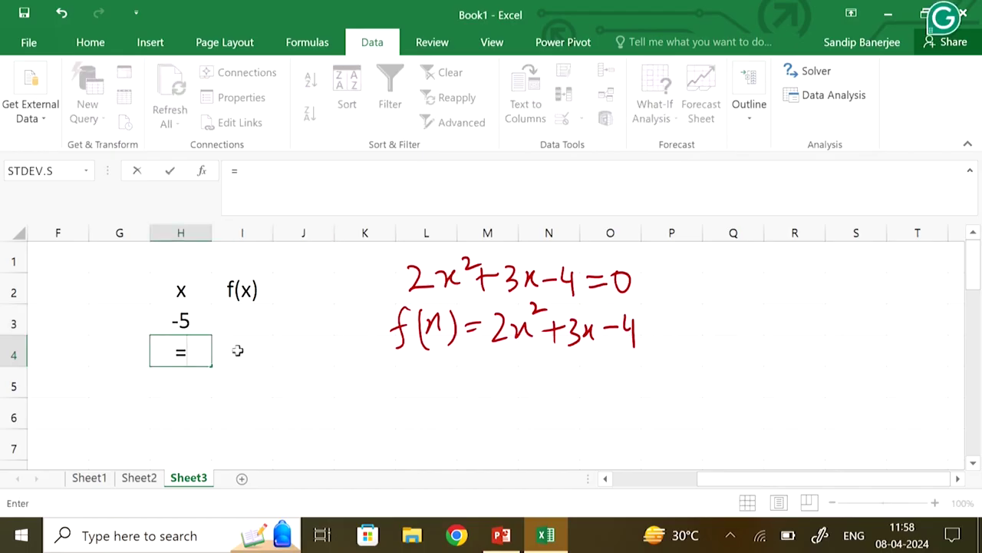
left_click(184, 321)
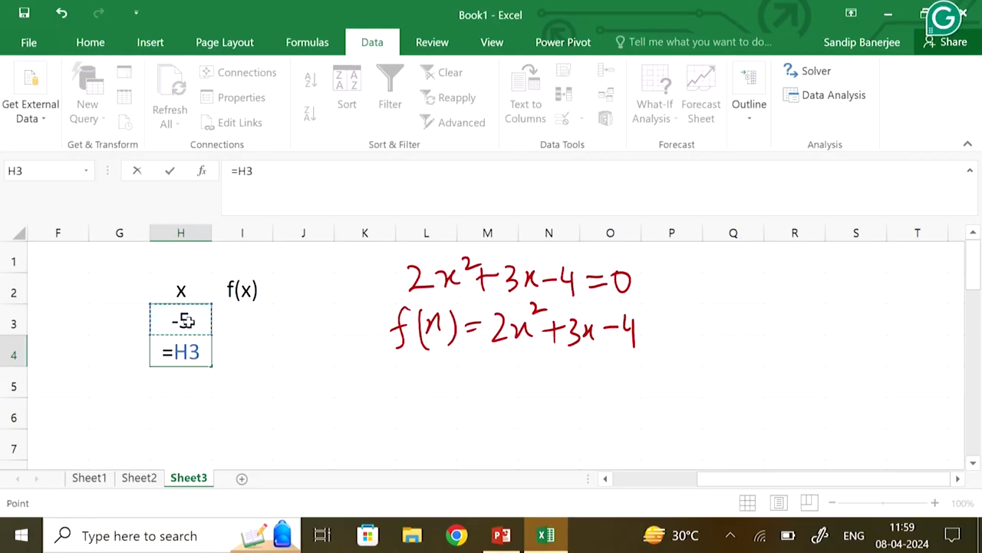
type("+1")
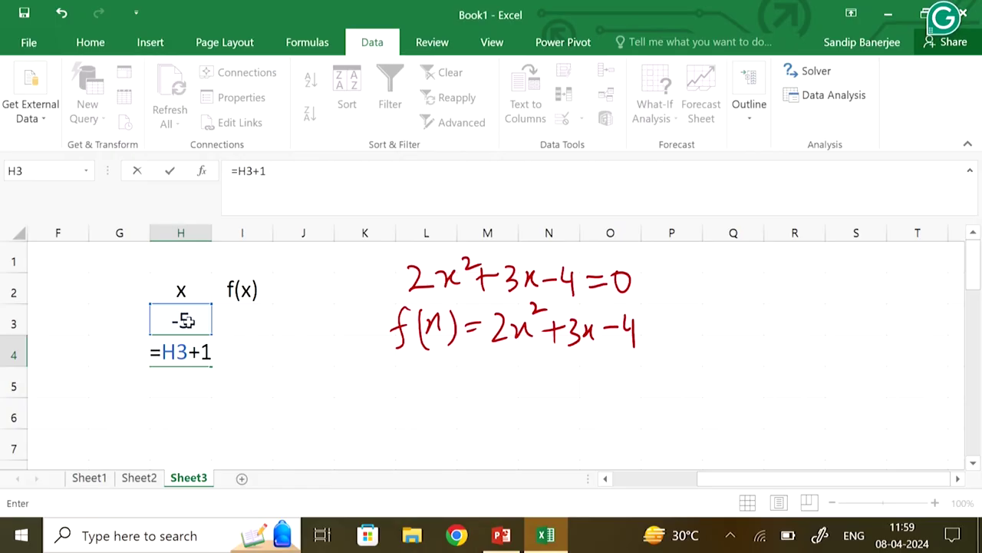
key("Return")
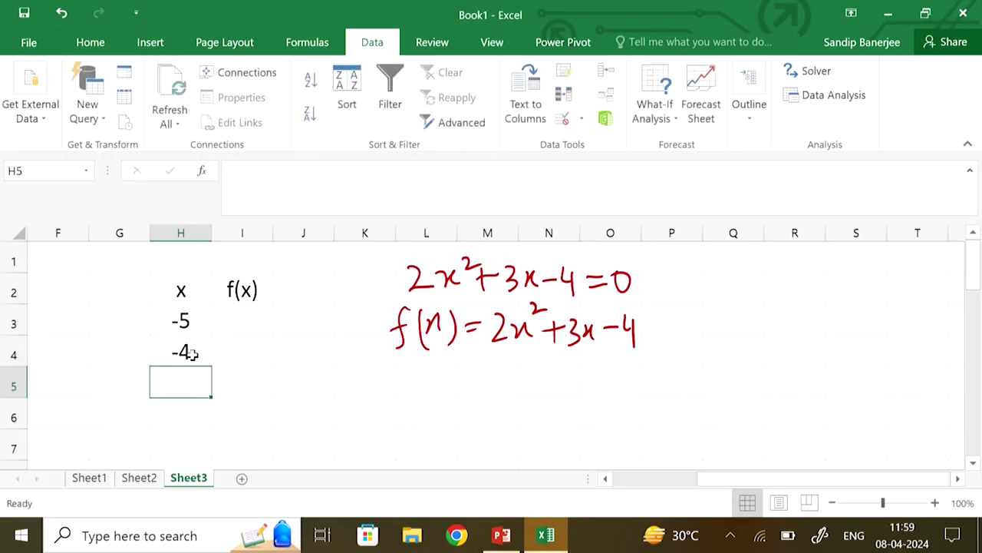
left_click(189, 353)
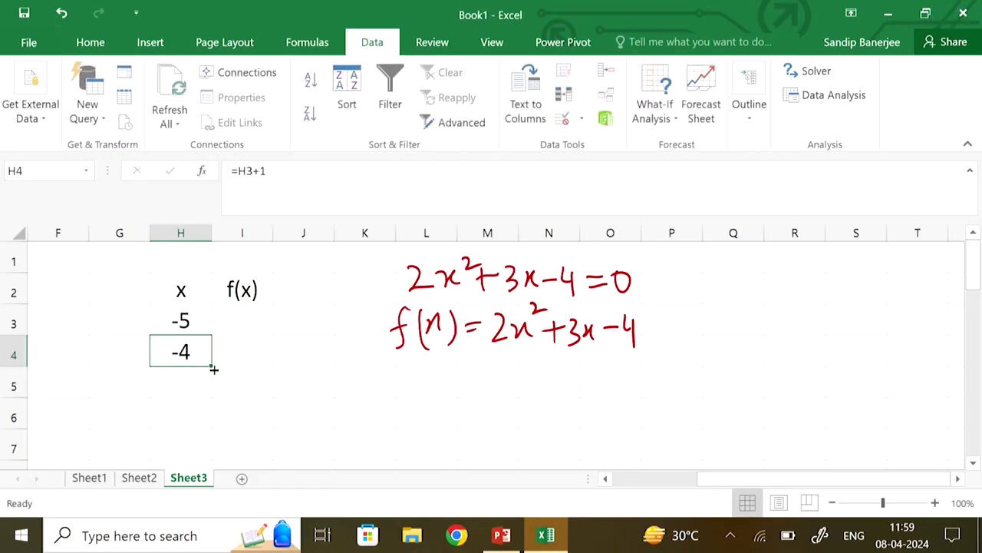
left_click_drag(213, 368, 212, 463)
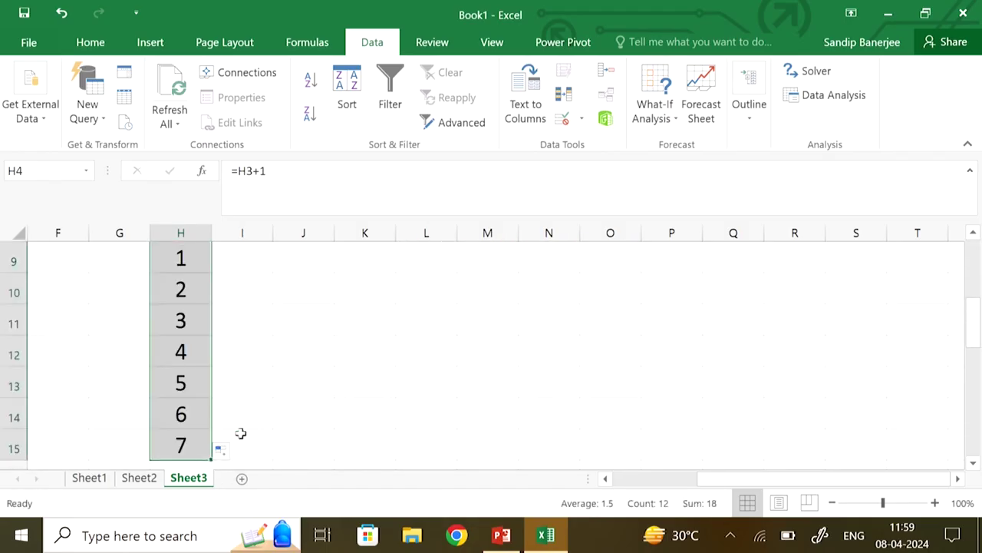
scroll(310, 395, "up", 2)
scroll(310, 394, "down", 3)
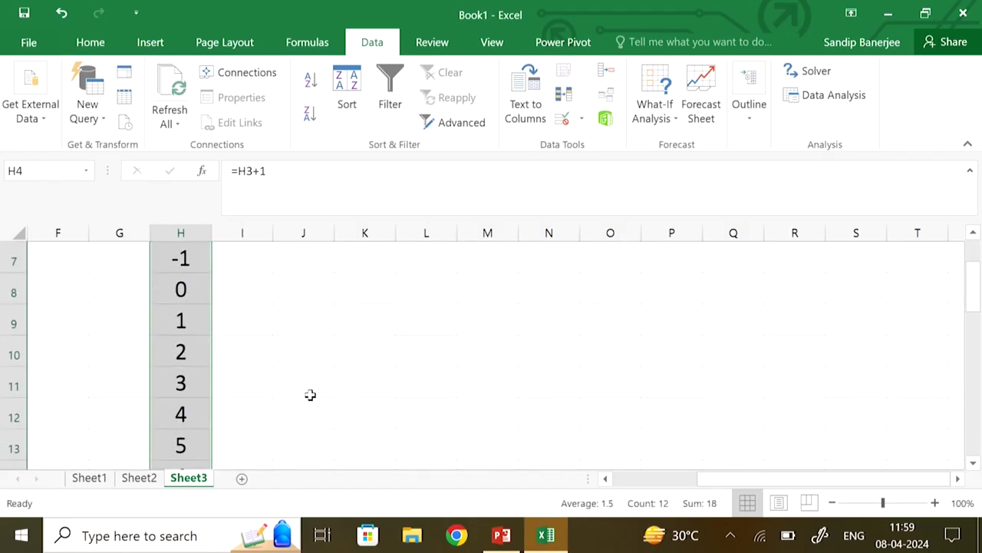
scroll(310, 394, "up", 4)
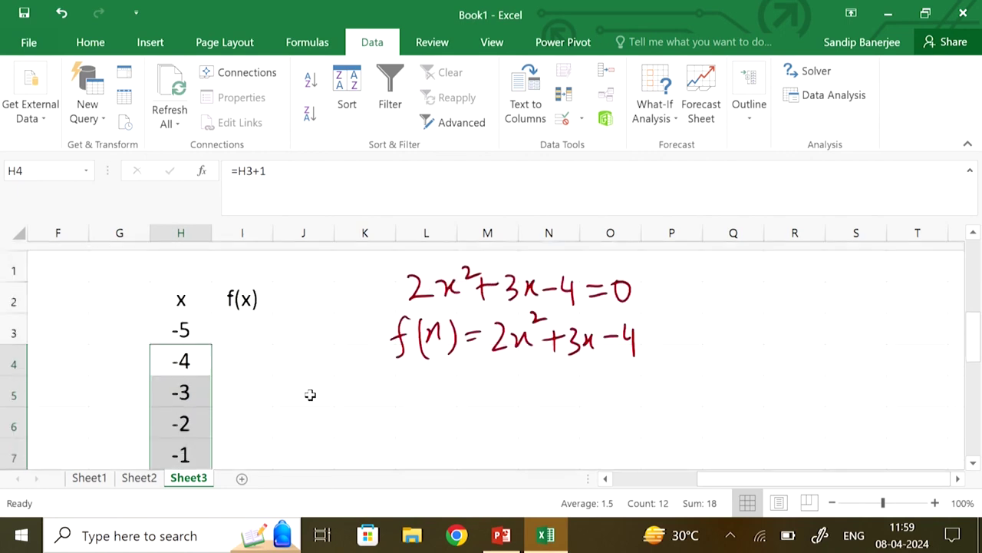
Step: Enter a first f(x) formula in I3, =2*H3^2+3*x-4, containing a stray x
left_click(259, 326)
type("=")
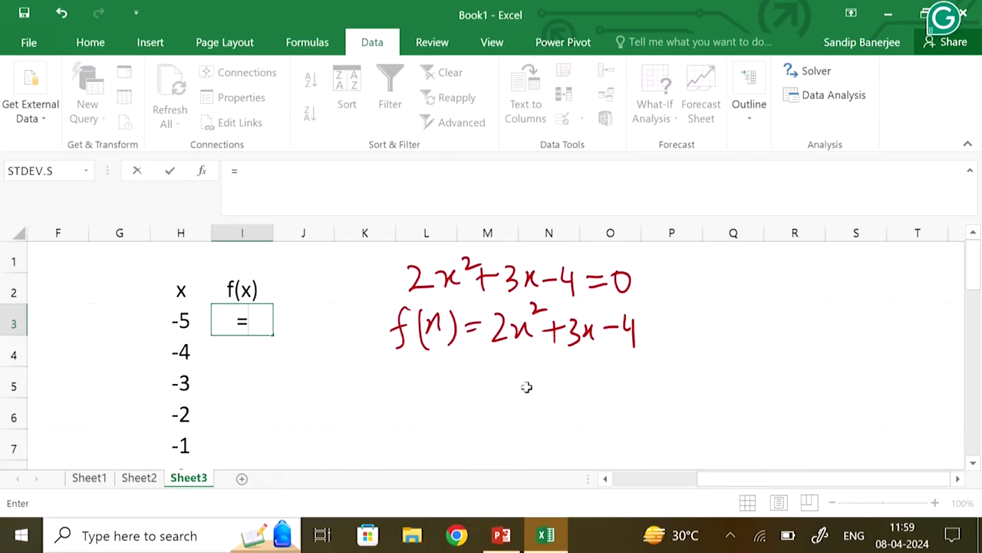
type("2*")
left_click(173, 321)
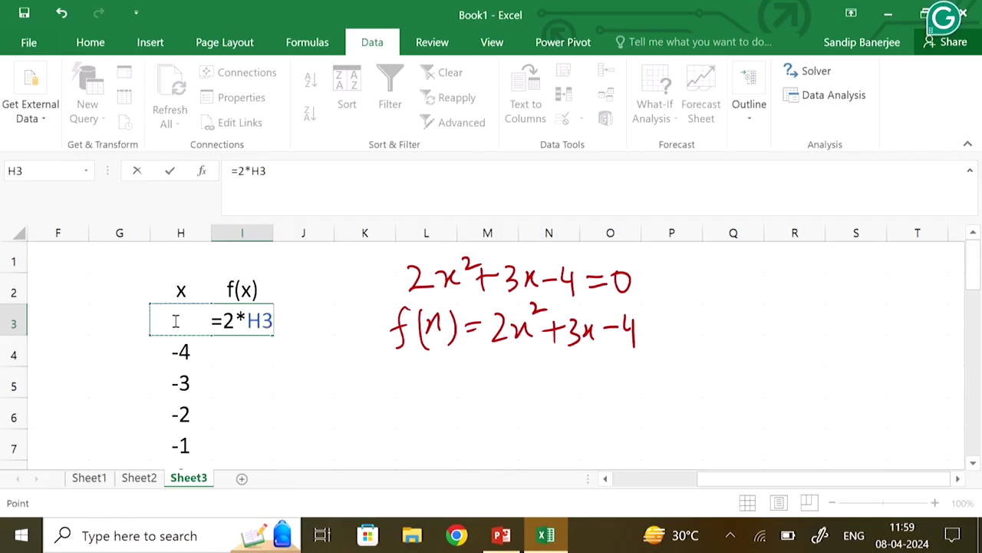
type("^2")
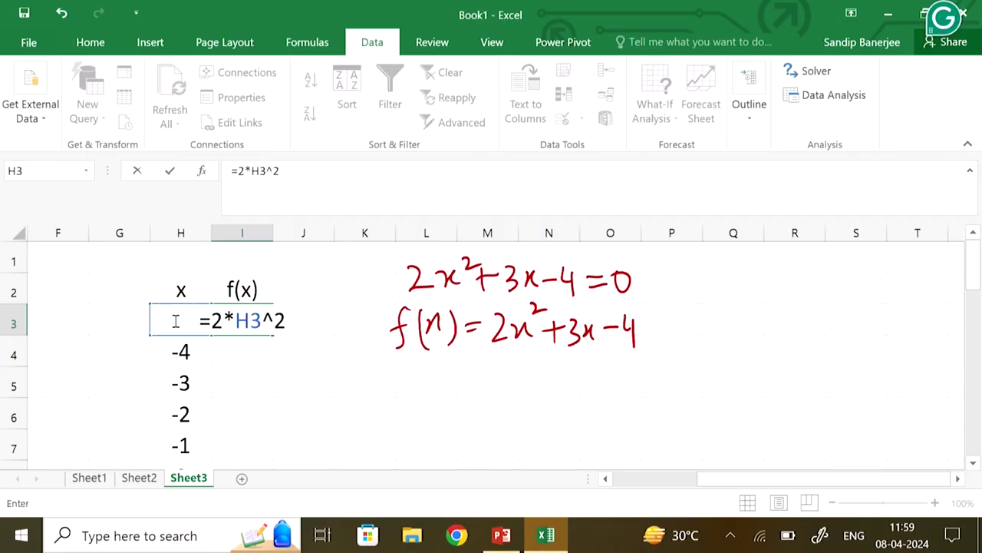
type("+")
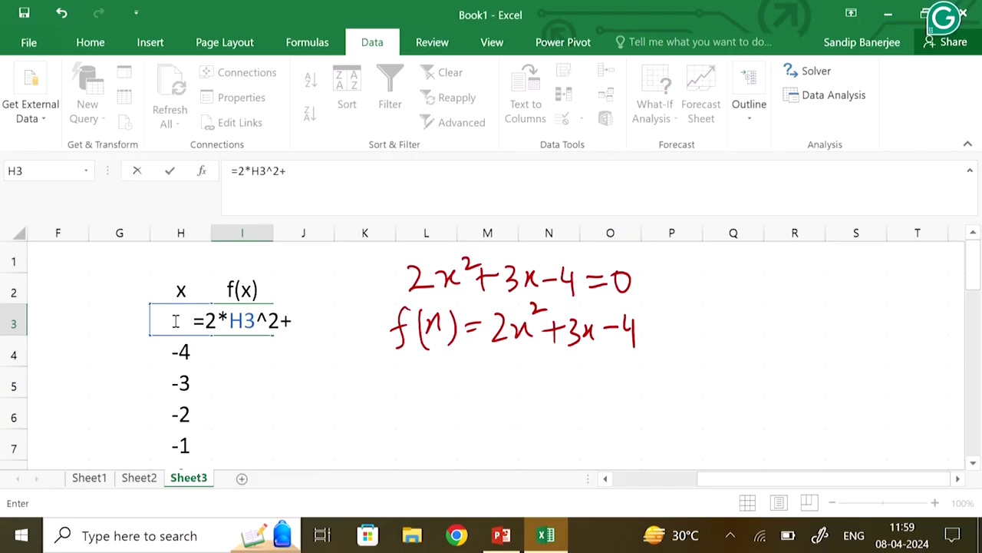
type("3")
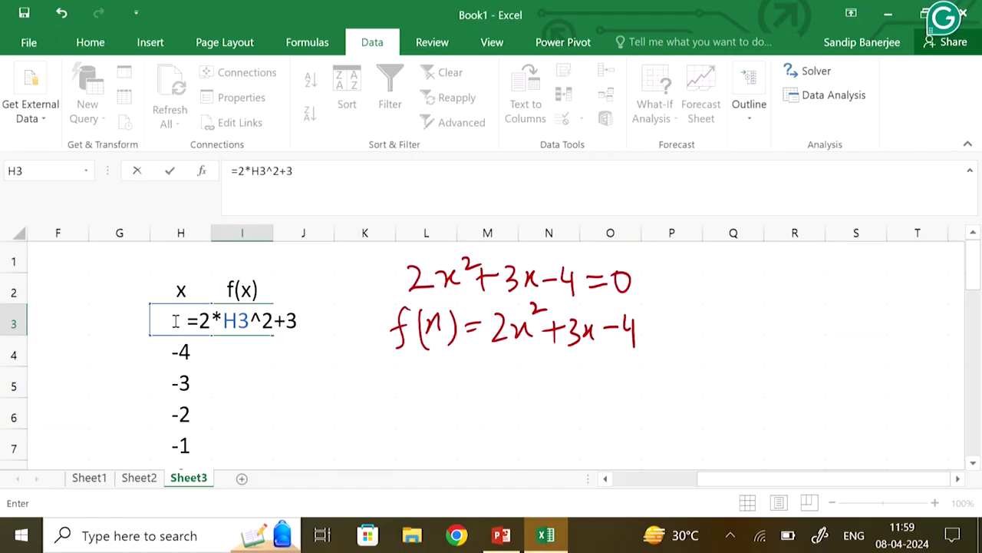
type("*")
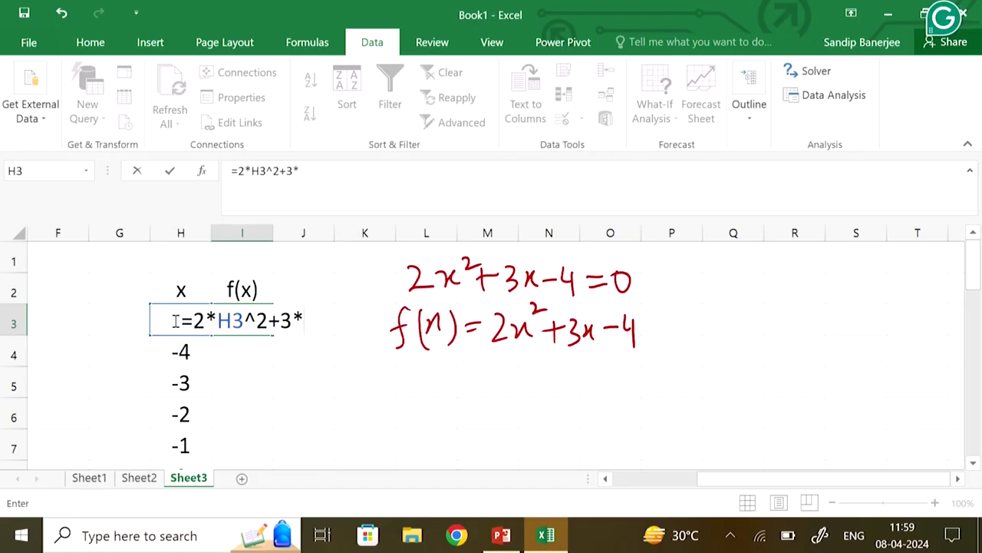
type("x")
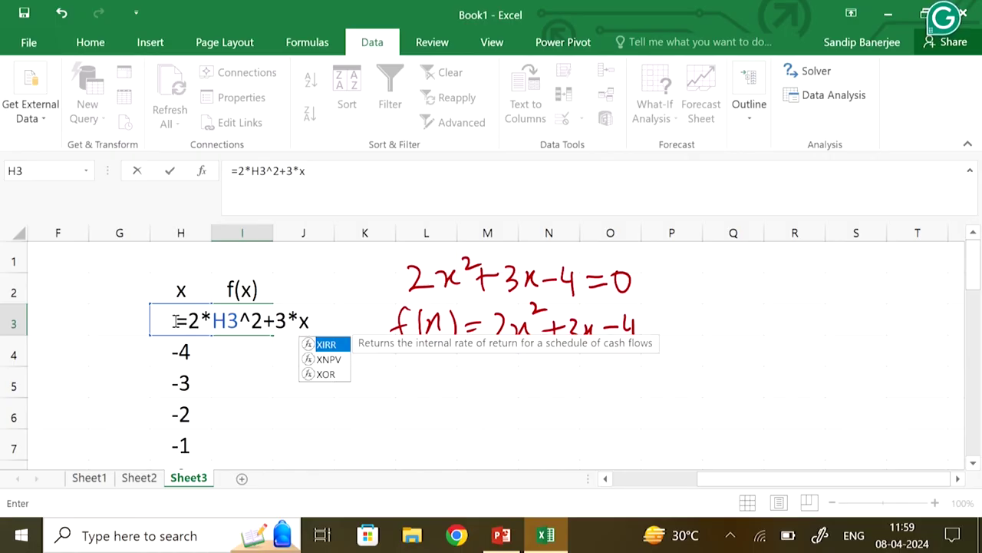
type("-")
type("4")
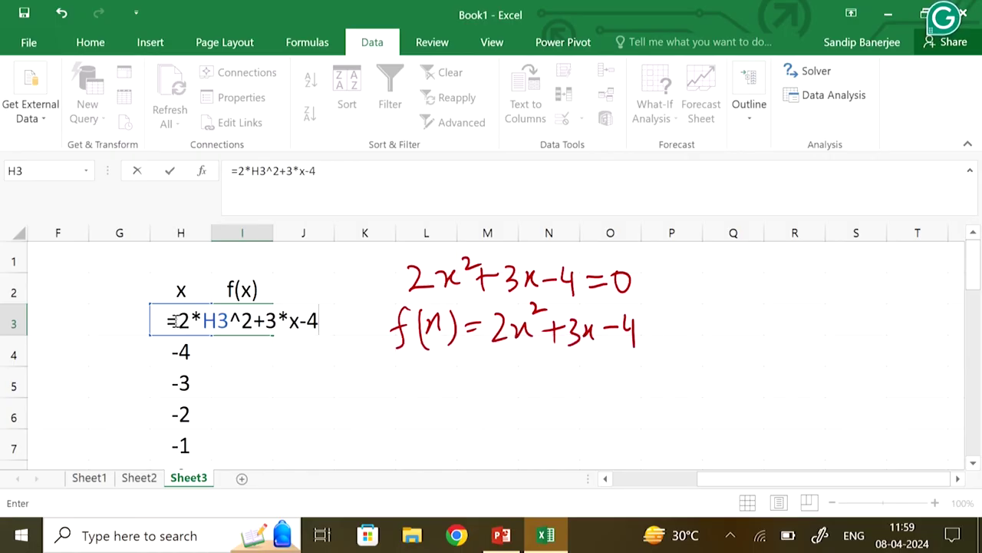
key("ctrl+Return")
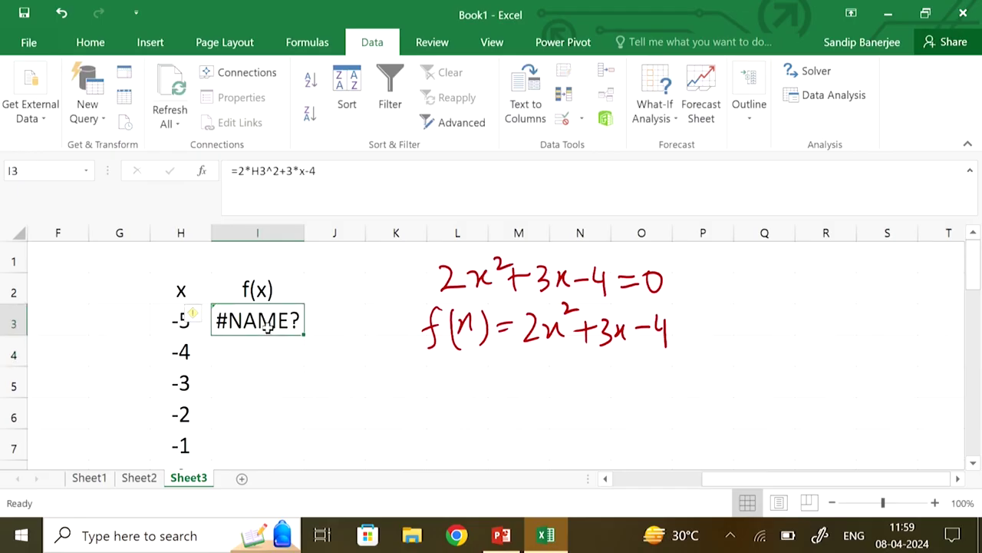
Step: Correct I3 to =2*H3^2+3*H3-4 and fill it down to I15
left_click(304, 172)
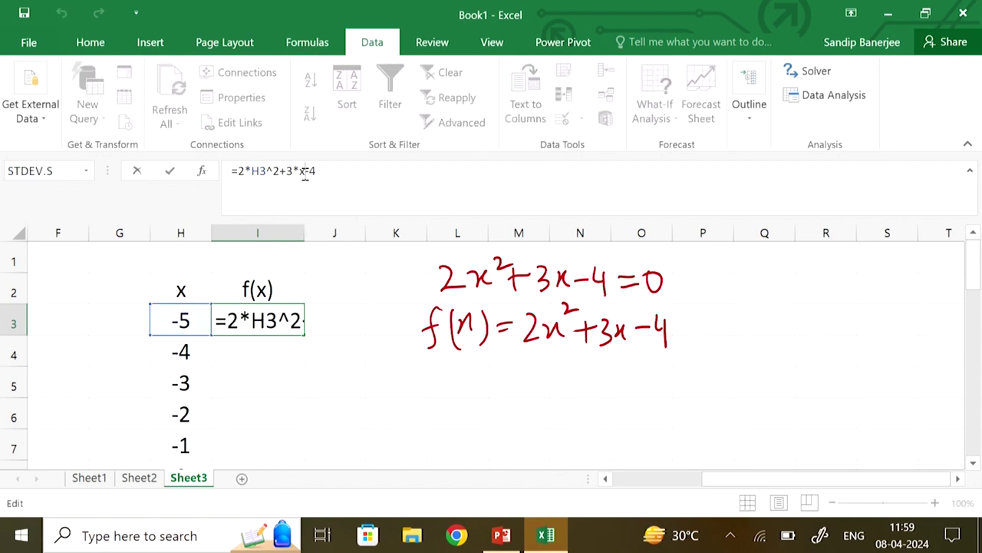
key("BackSpace")
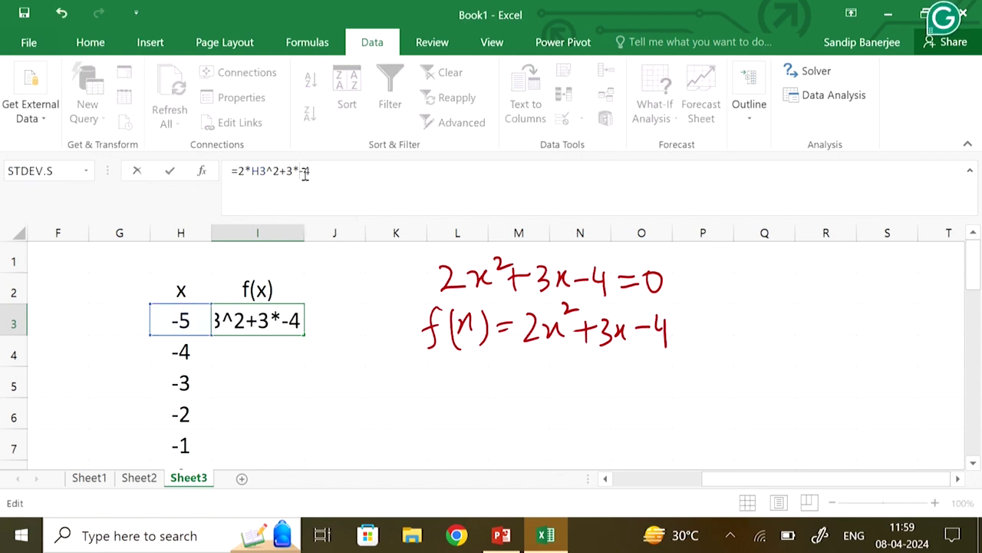
left_click(181, 325)
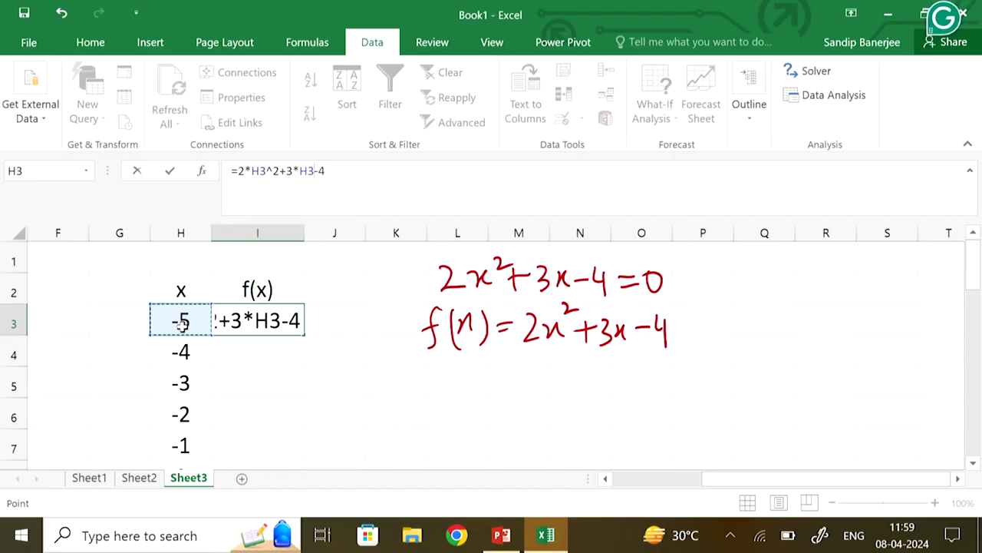
key("Return")
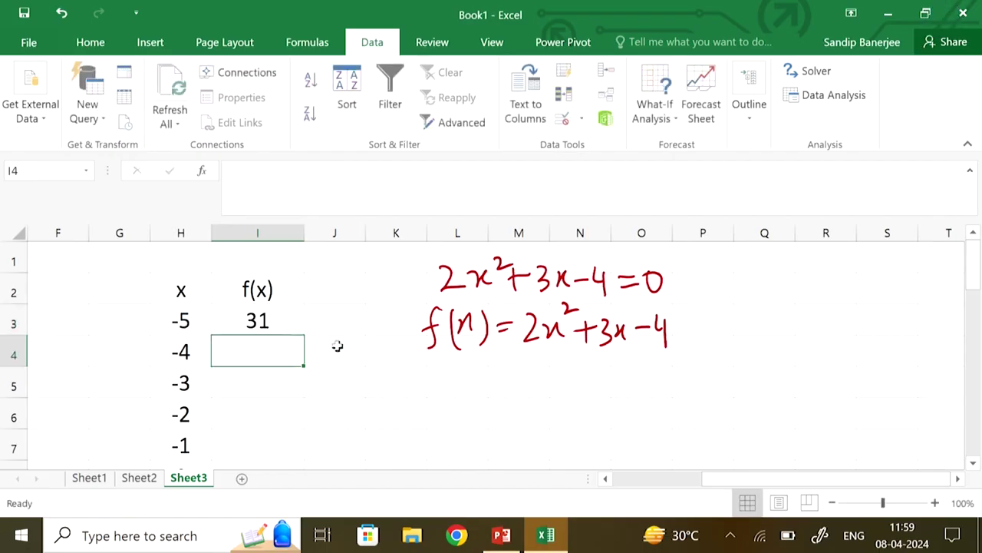
left_click(284, 323)
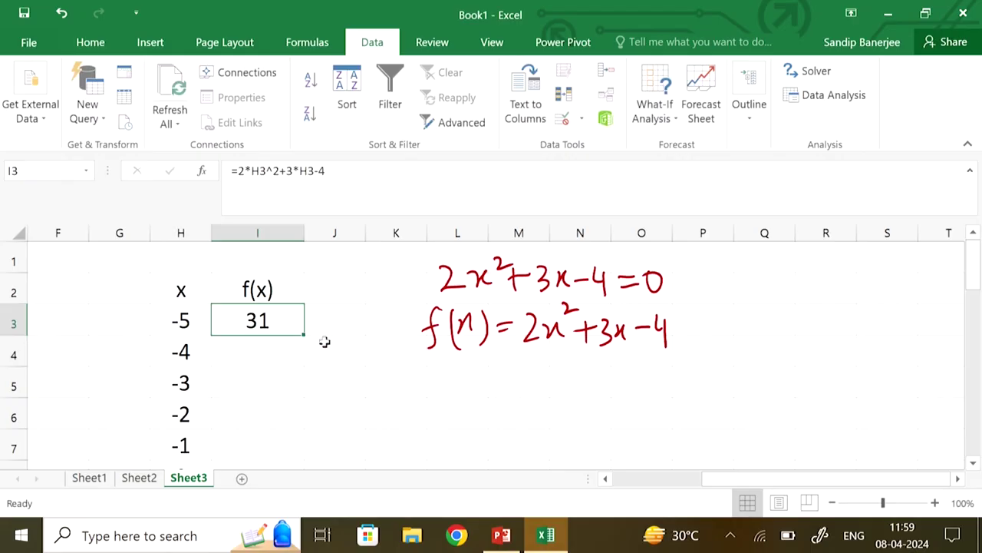
left_click_drag(304, 335, 285, 420)
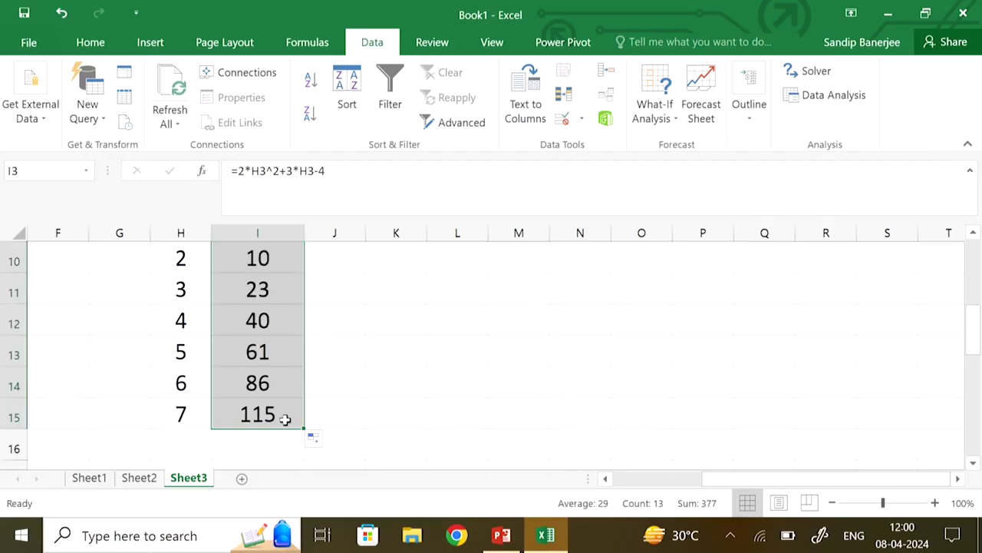
scroll(517, 388, "up", 3)
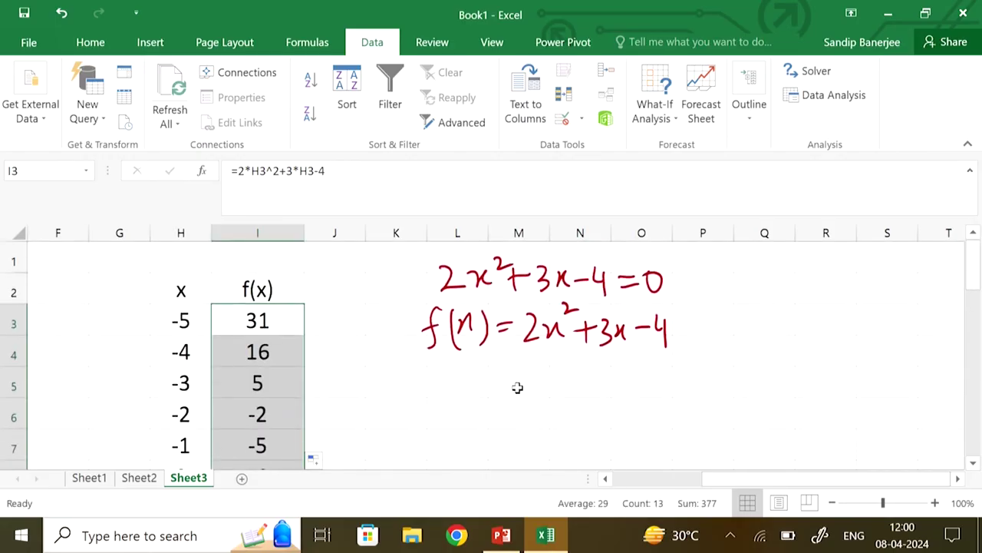
Step: Chart H3:I15 as a Scatter with Smooth Lines chart
left_click_drag(183, 316, 270, 413)
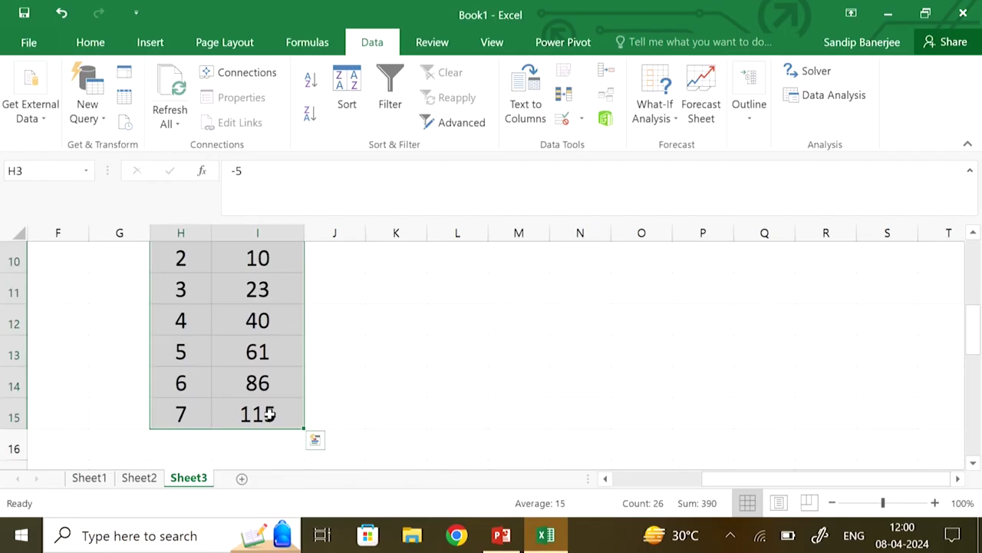
left_click(149, 42)
left_click(412, 119)
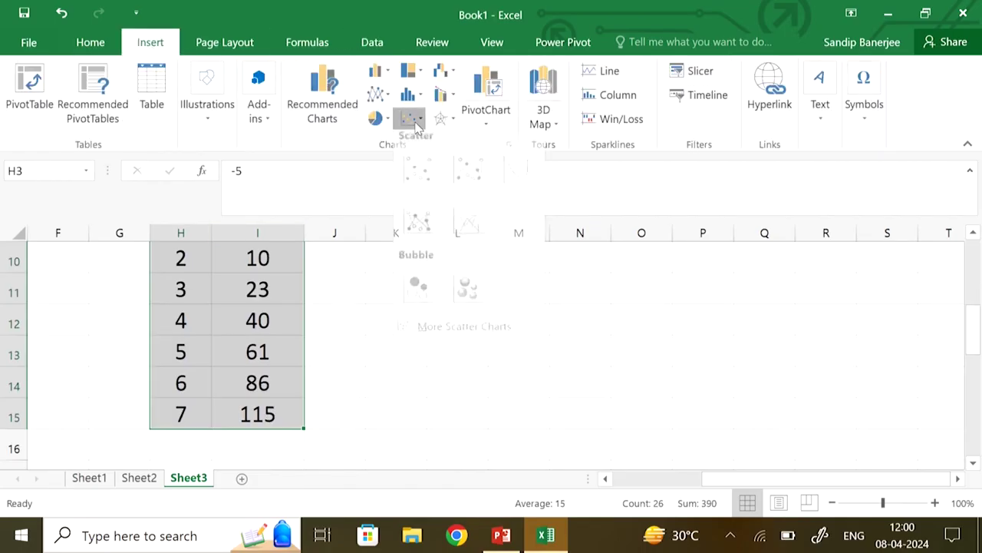
left_click(520, 176)
Step: Shrink, reposition and enlarge the parabola chart so it sits right of the x/f(x) table
scroll(804, 422, "down", 1)
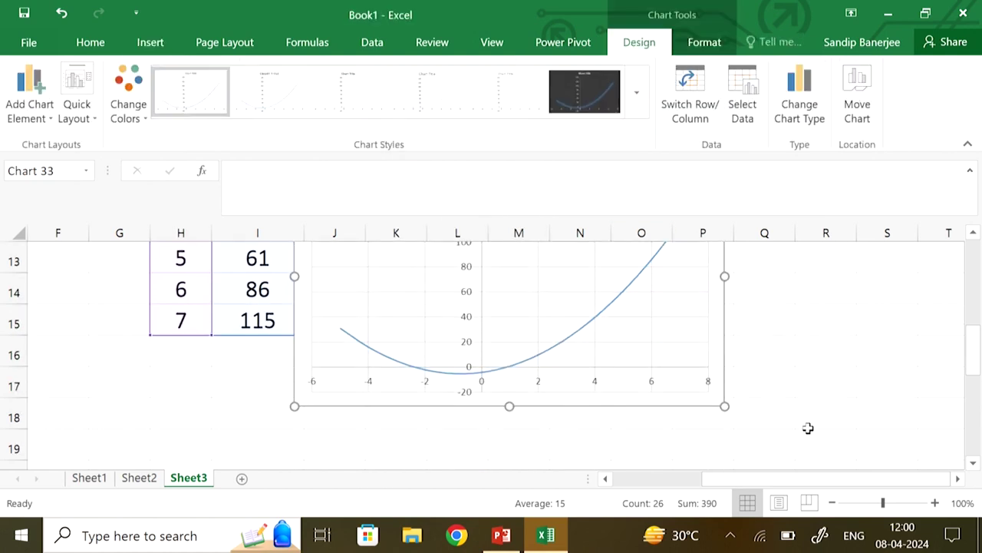
scroll(808, 428, "up", 1)
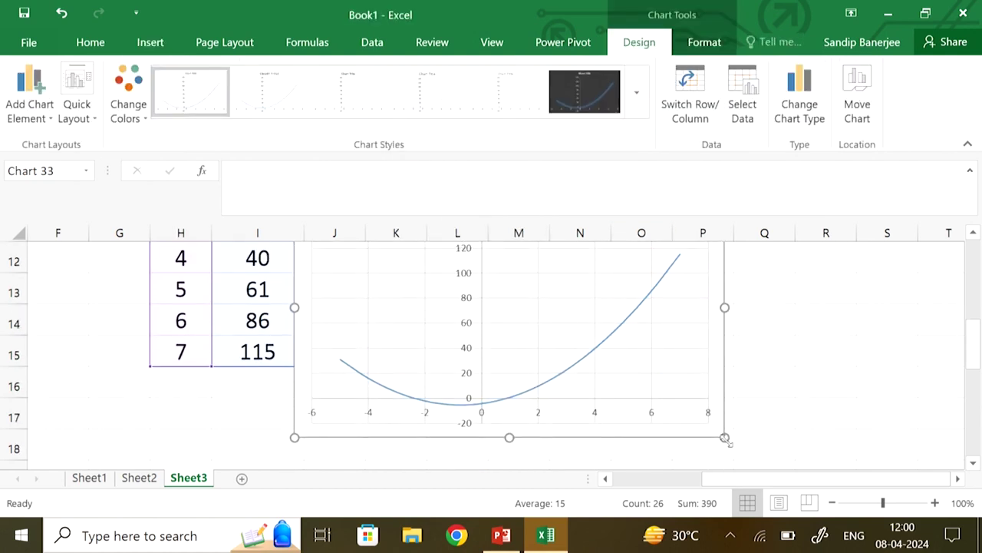
left_click_drag(725, 438, 554, 291)
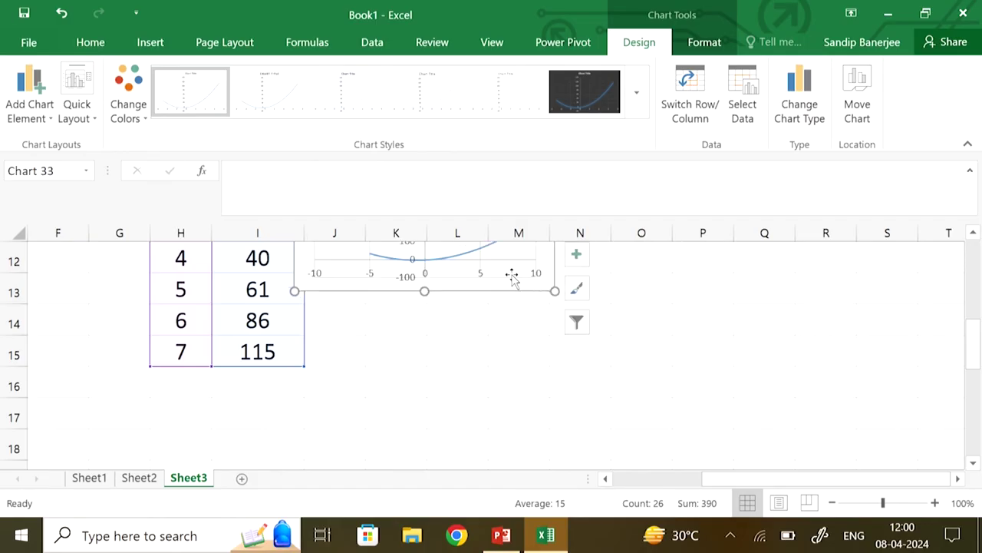
scroll(732, 420, "up", 2)
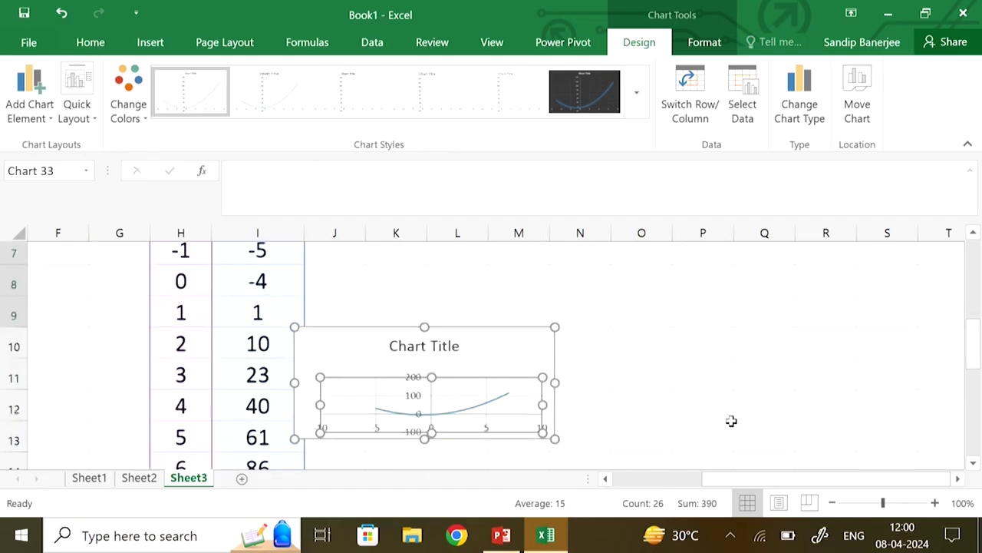
left_click_drag(481, 348, 552, 265)
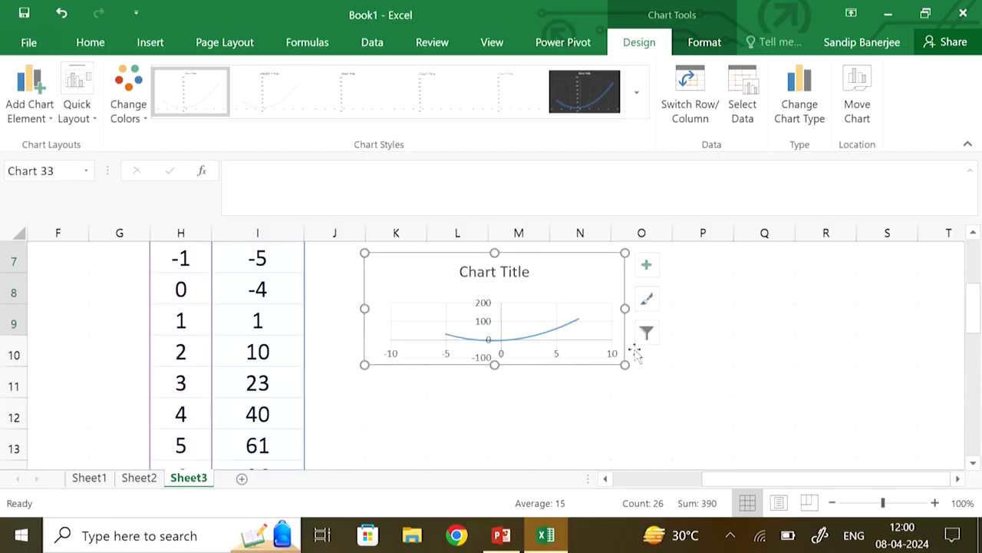
left_click_drag(625, 365, 747, 449)
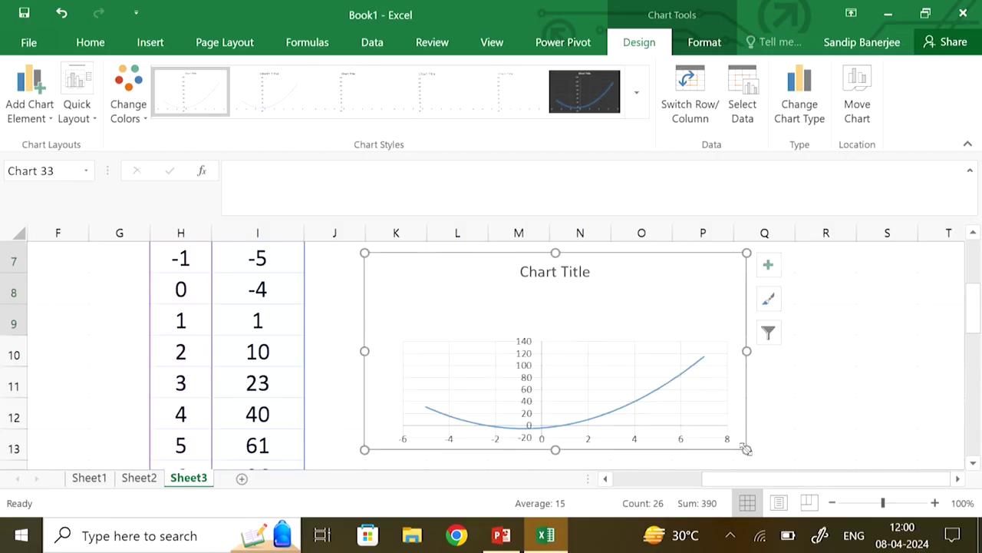
scroll(876, 423, "down", 1)
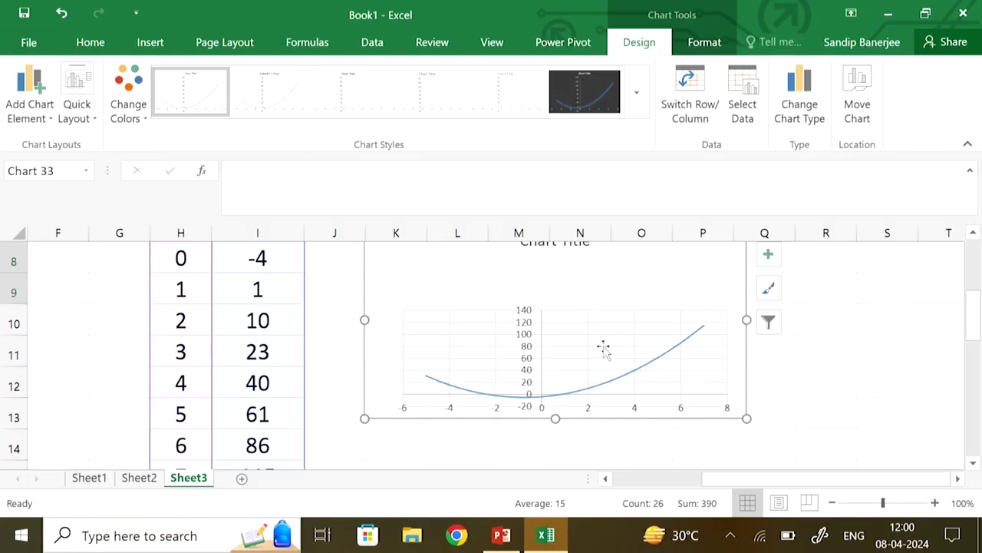
left_click(835, 396)
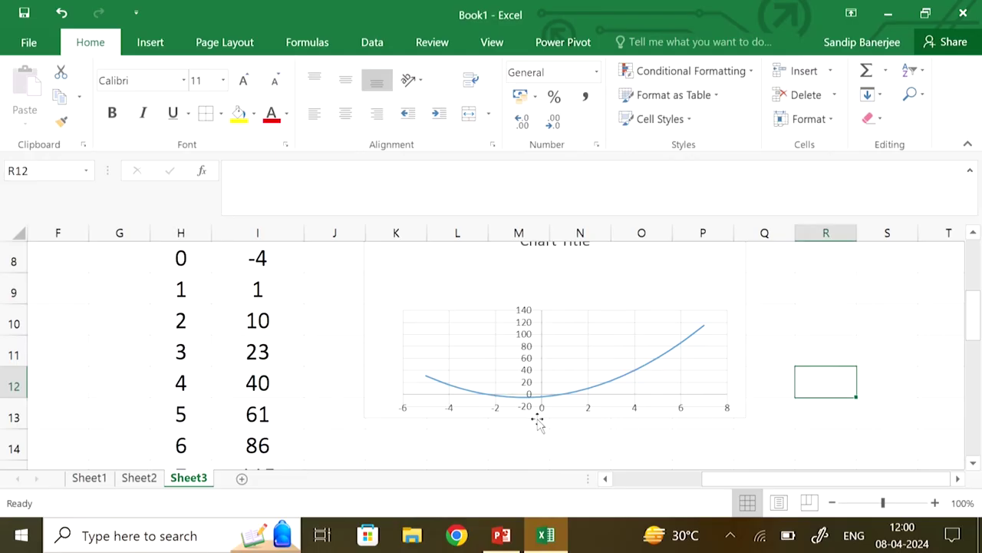
mouse_move(564, 399)
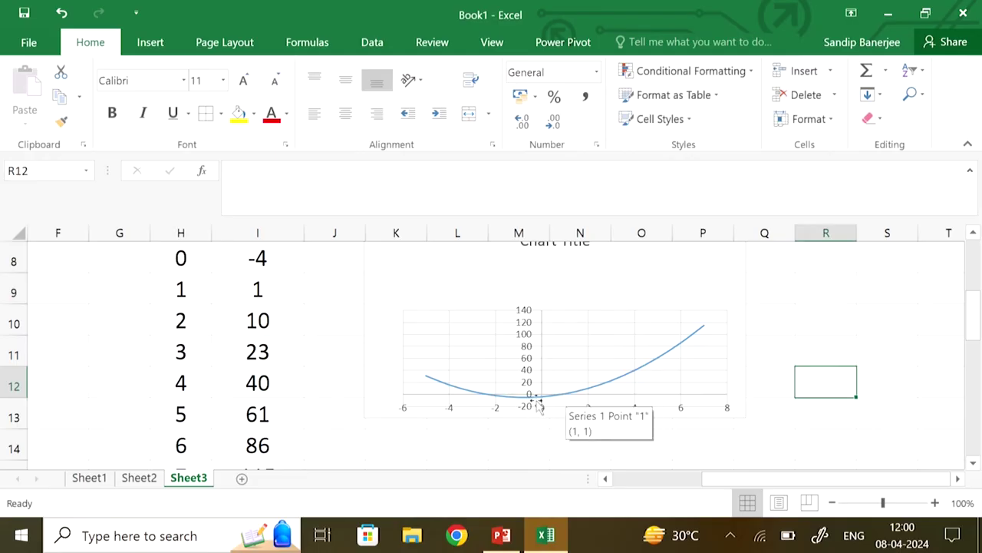
mouse_move(494, 402)
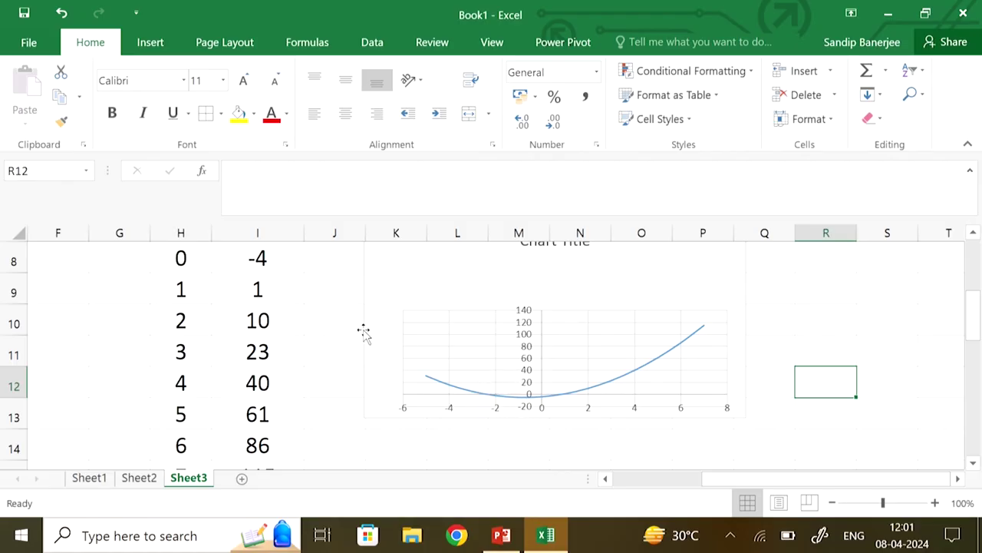
scroll(364, 331, "up", 3)
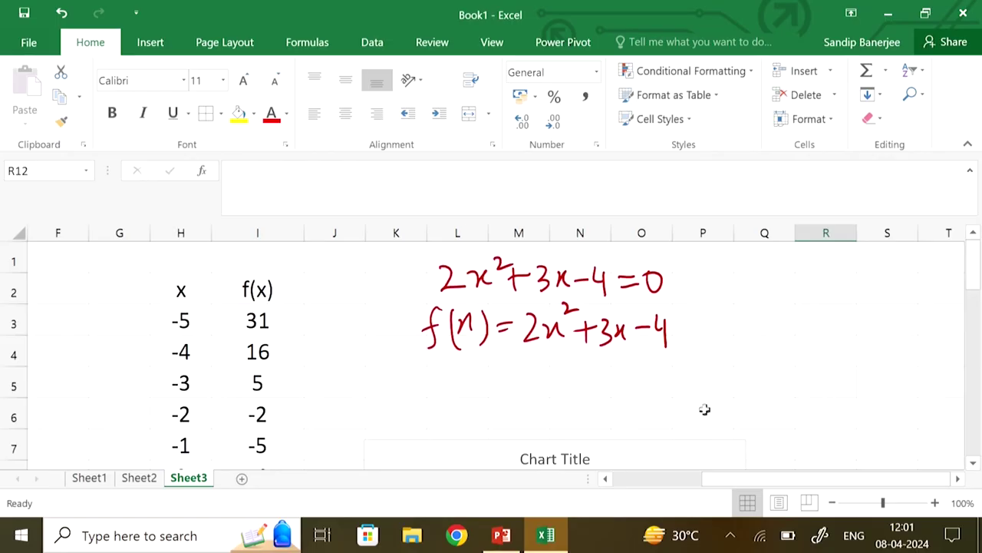
Step: Label B5 'x=' with trial value -1.5 in C5, and label B6 'f(x)'
left_click(606, 478)
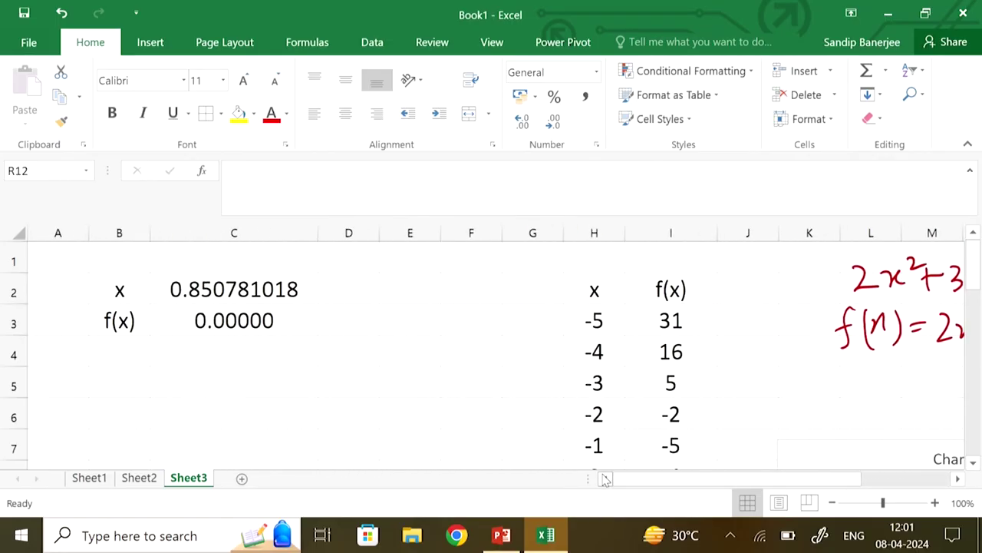
left_click(109, 391)
type("x=")
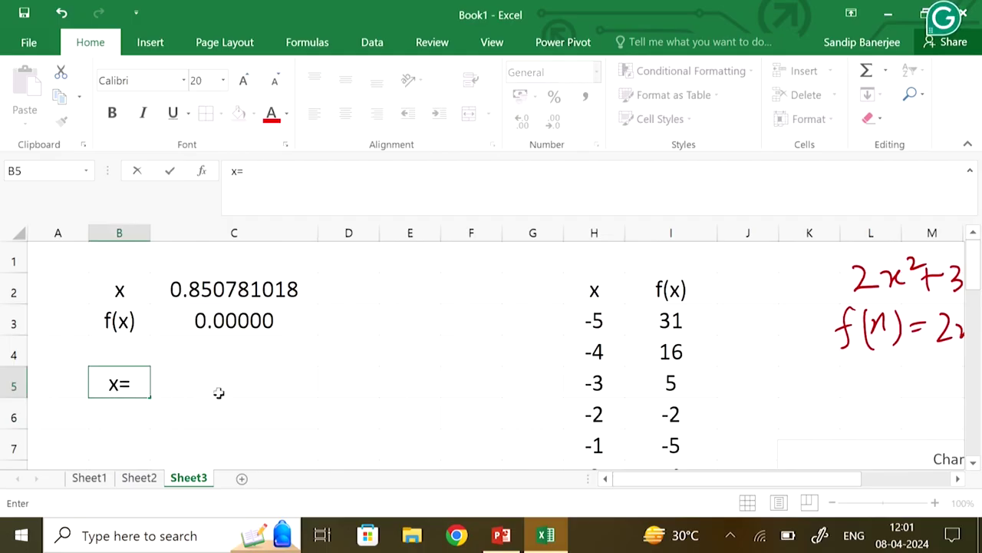
left_click(228, 378)
type("-1")
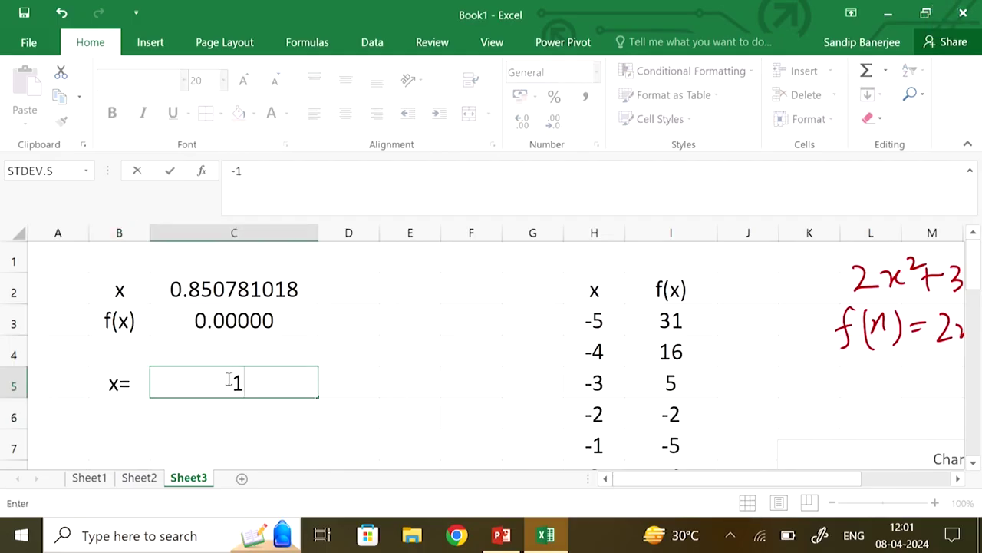
type(".5")
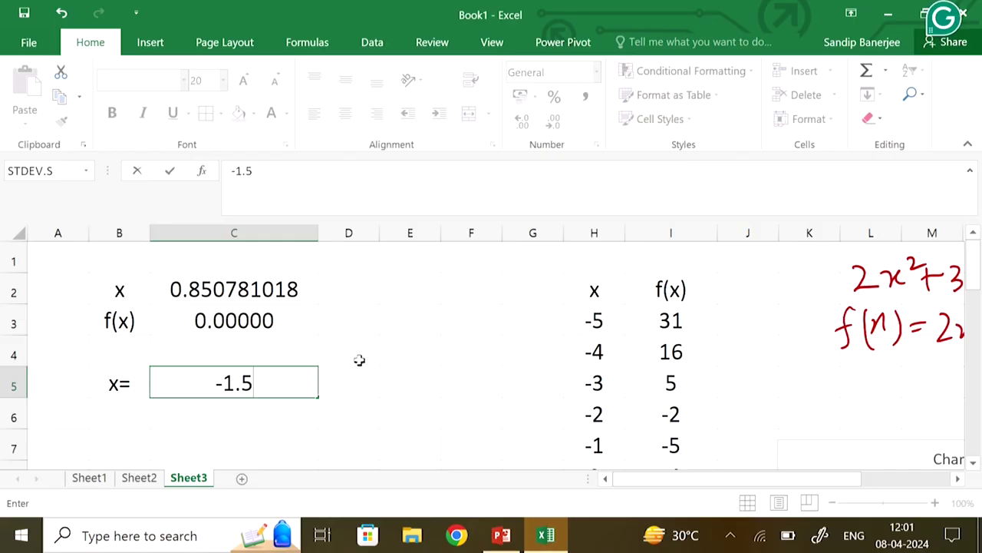
left_click(359, 360)
left_click(121, 415)
type("f(x)")
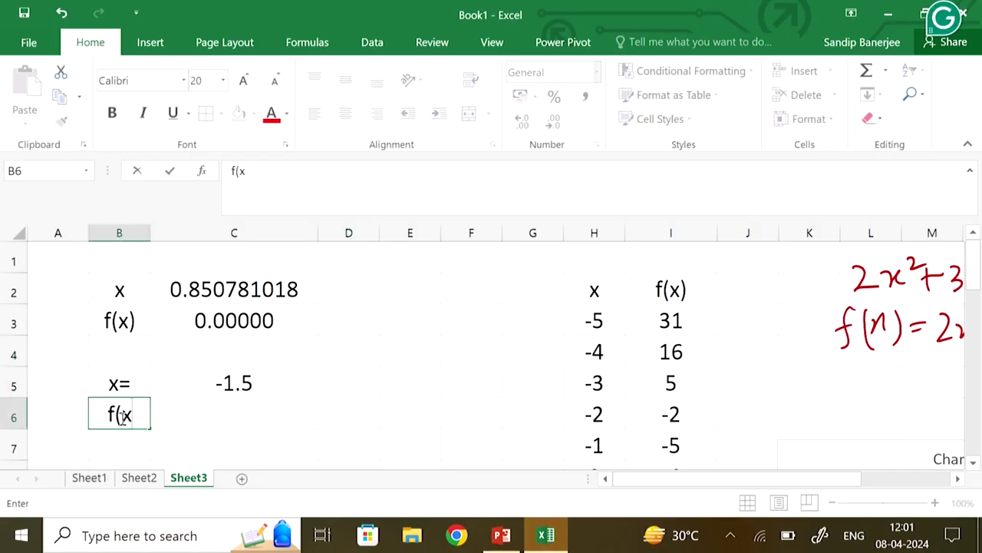
left_click(285, 429)
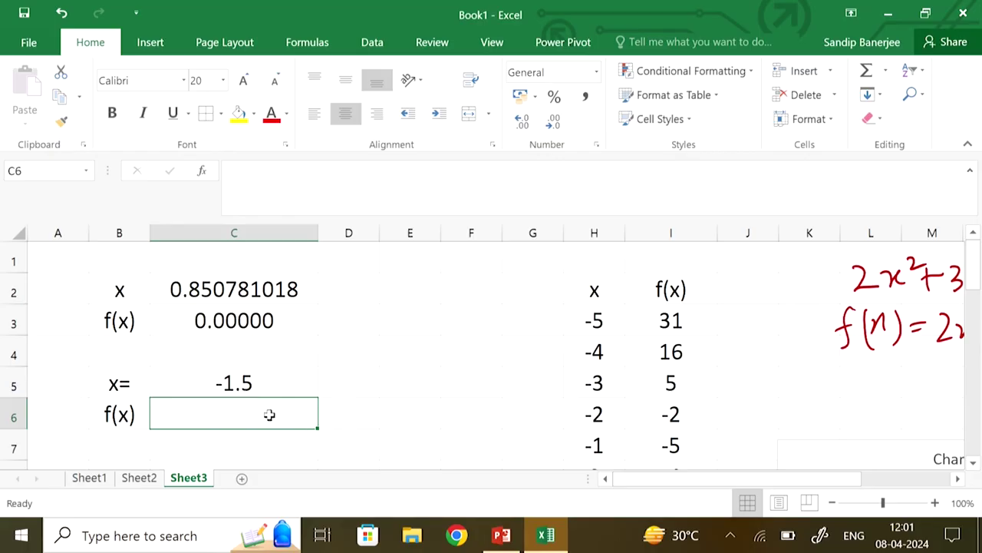
Step: Enter =2*C5^2+3*C5-4 in C6 so f(x) evaluates to -4
left_click(957, 479)
left_click(957, 478)
left_click(957, 479)
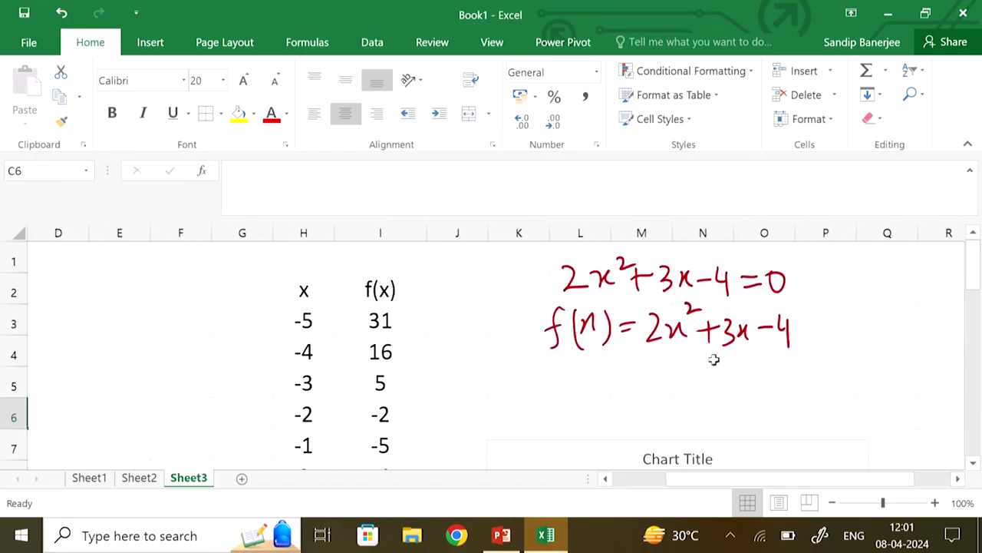
left_click_drag(798, 483, 745, 484)
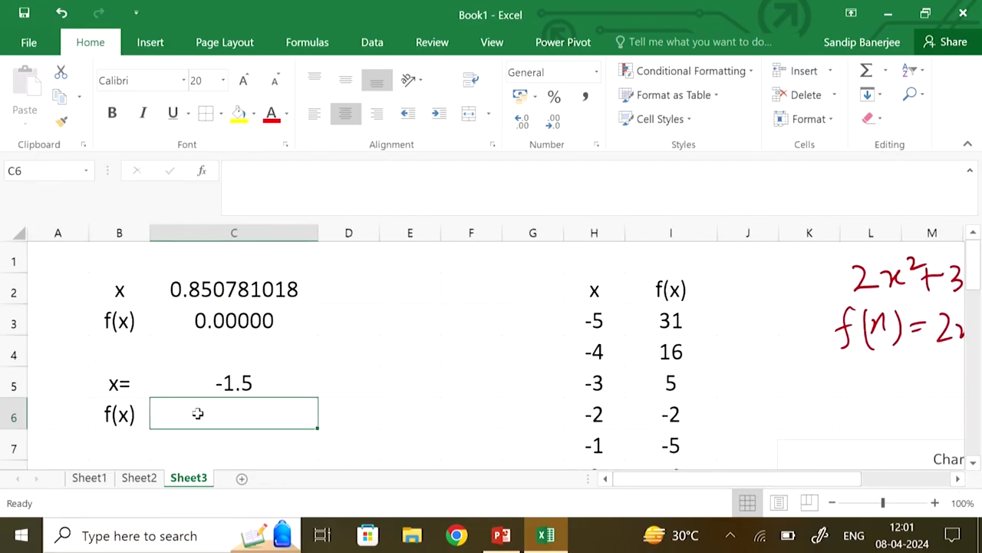
type("=2")
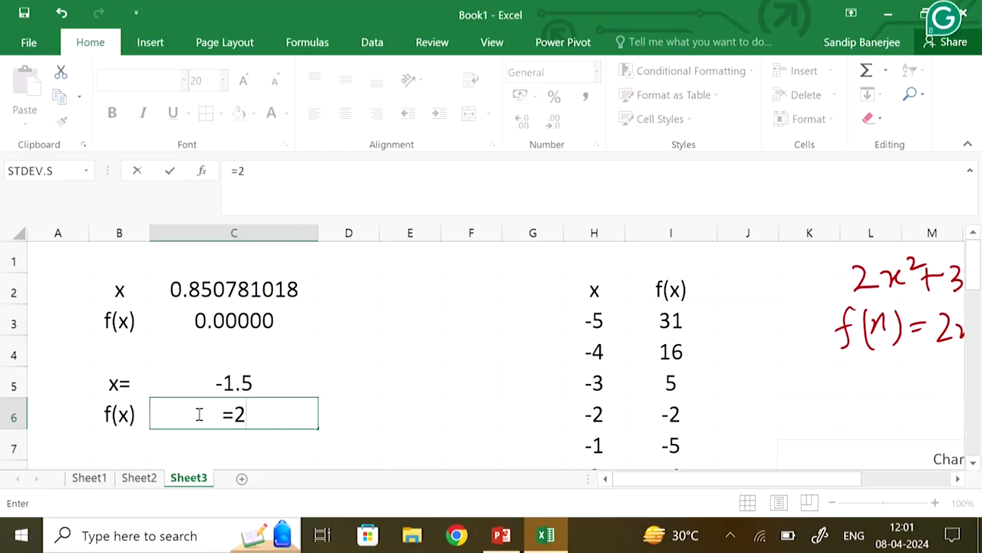
left_click(247, 384)
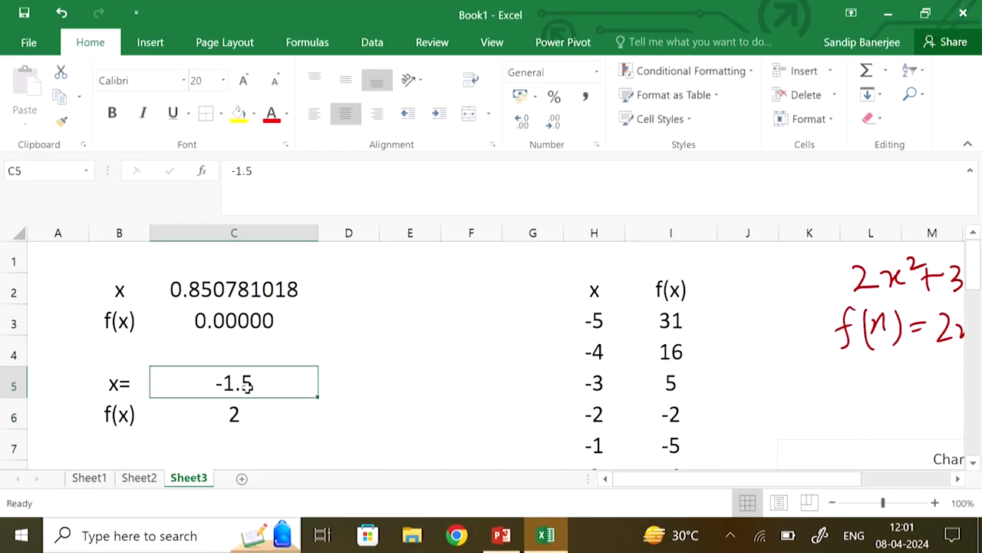
key("Down")
left_click(244, 170)
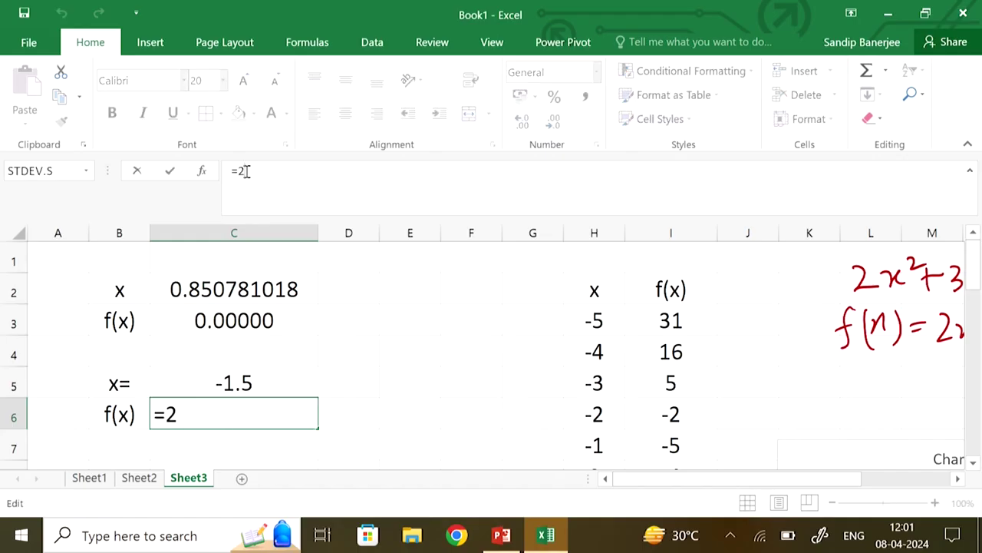
left_click(254, 377)
type("^2")
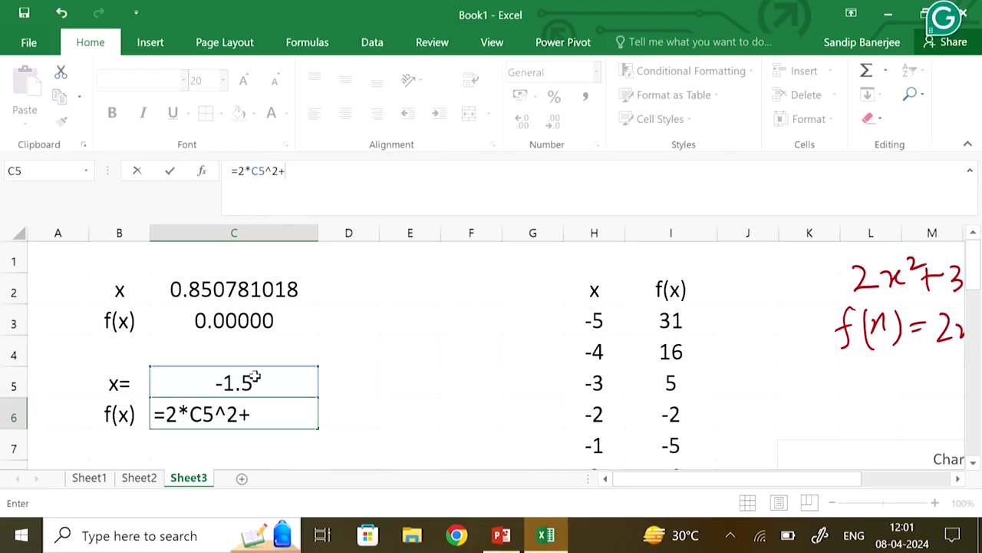
type("+3*")
left_click(220, 386)
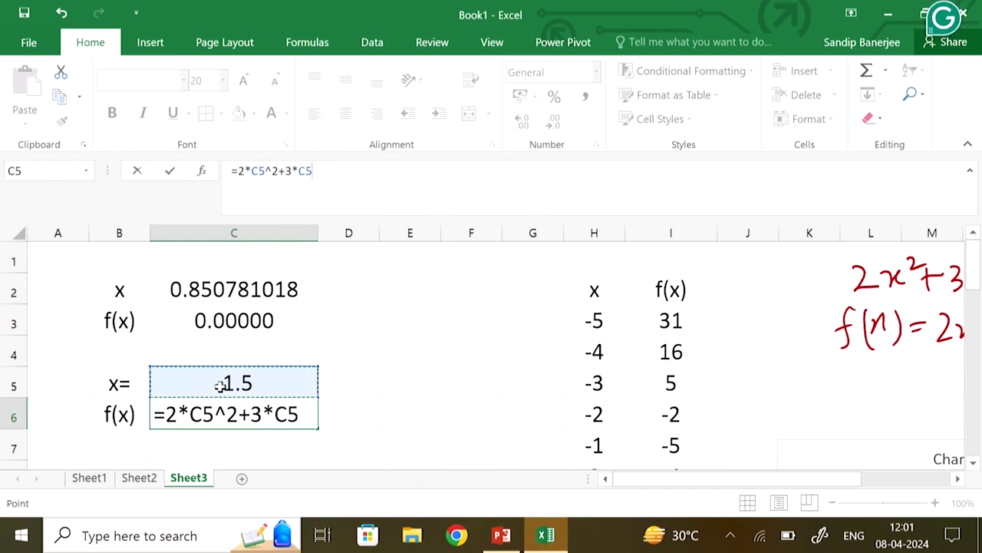
type("-4")
key("Return")
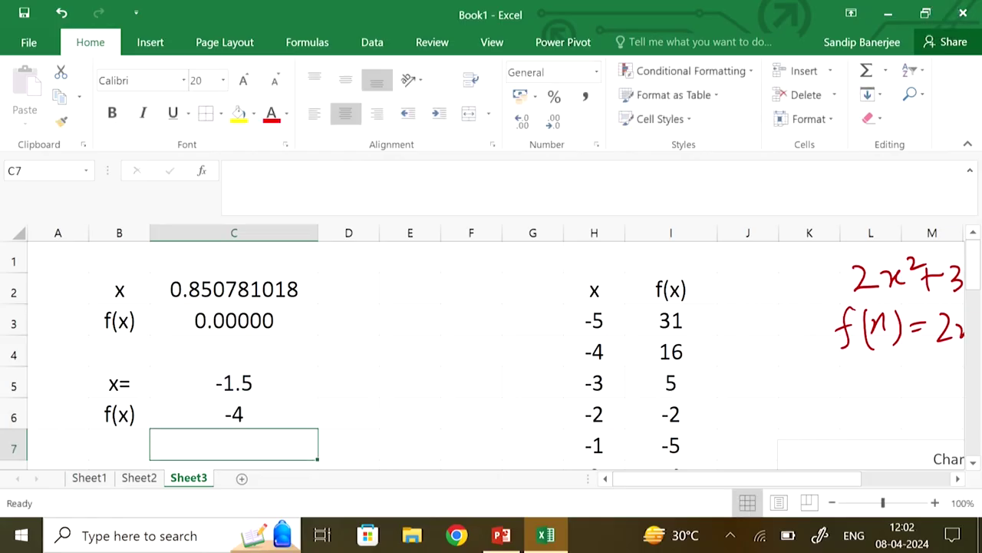
Step: Review both trial blocks, select the f(x) cell C6 and bring up the Data tools
left_click(957, 478)
left_click(957, 478)
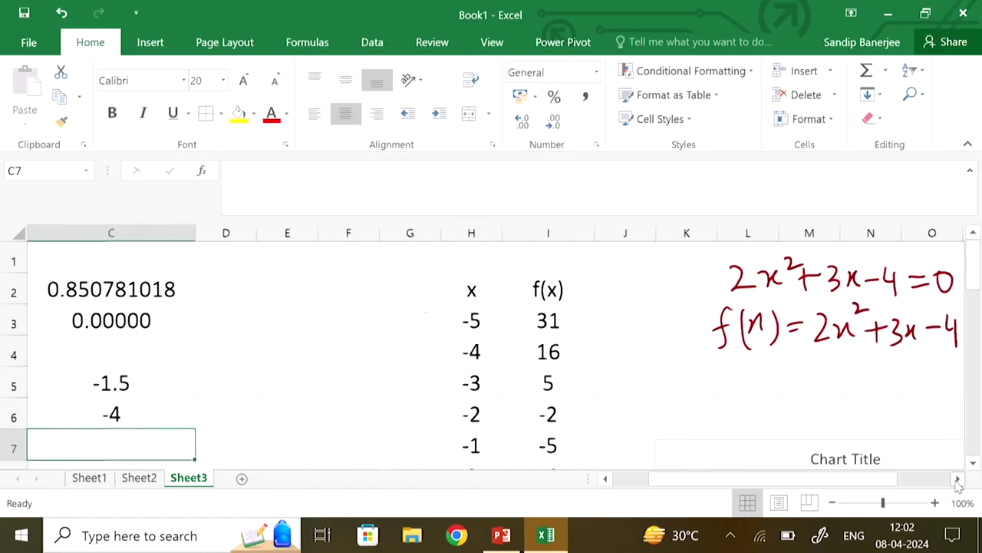
left_click(957, 478)
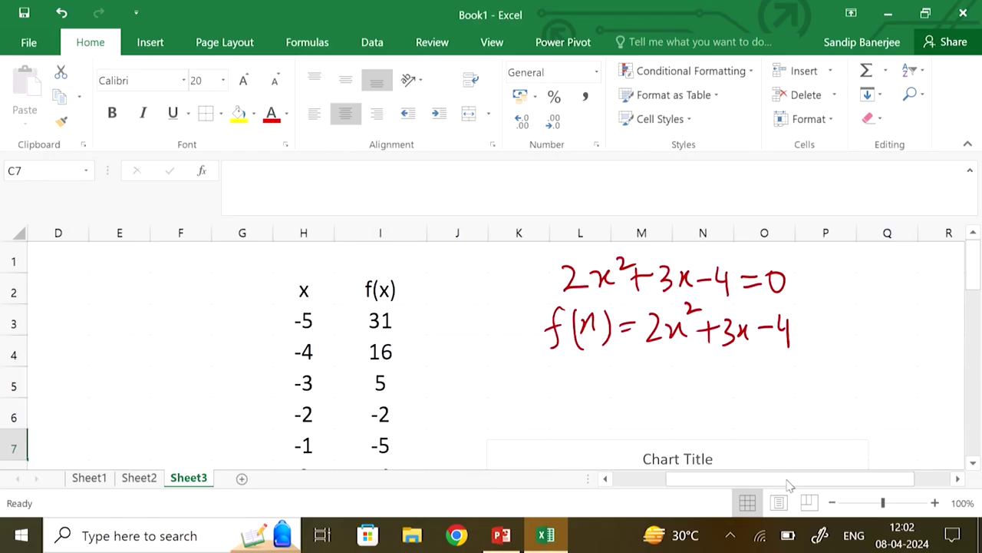
left_click_drag(791, 485, 675, 484)
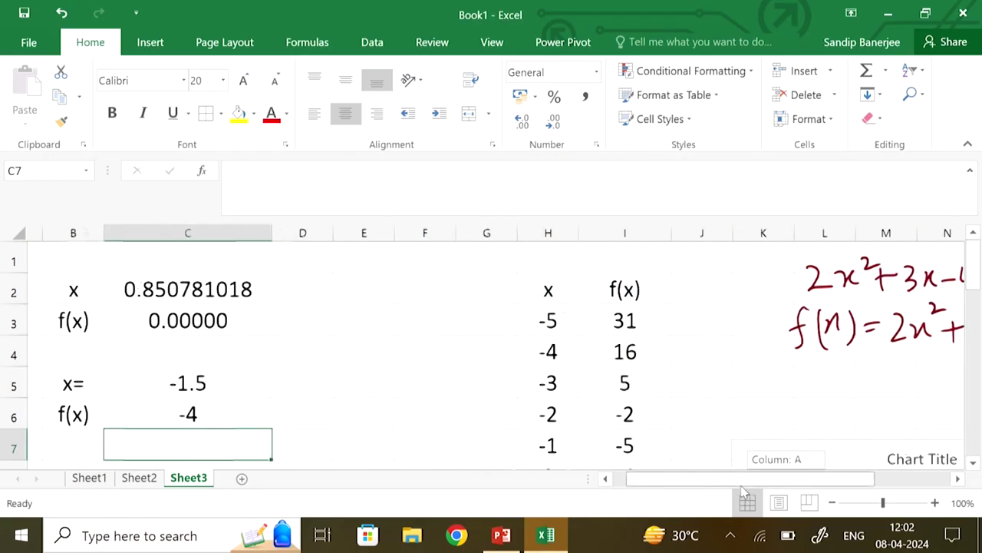
left_click(258, 417)
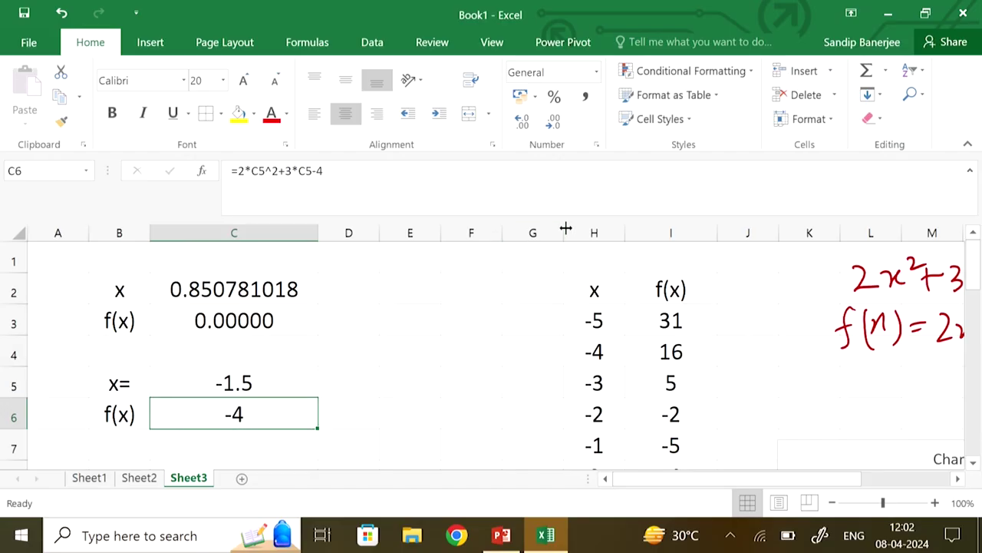
left_click(372, 44)
Step: Solve for C6 = 0 by changing C5, keeping the root x = -2.350781516
left_click(815, 77)
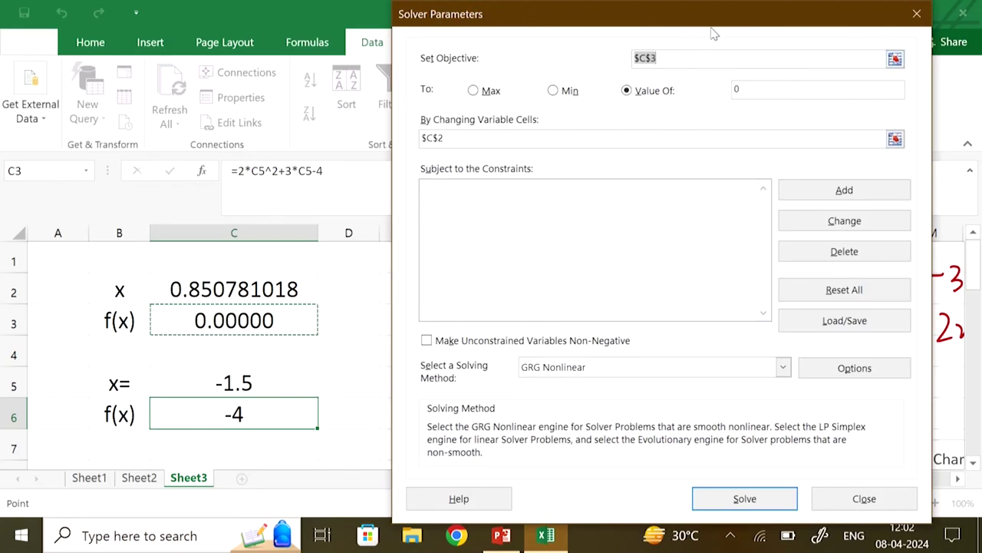
left_click_drag(714, 17, 724, 151)
left_click(673, 194)
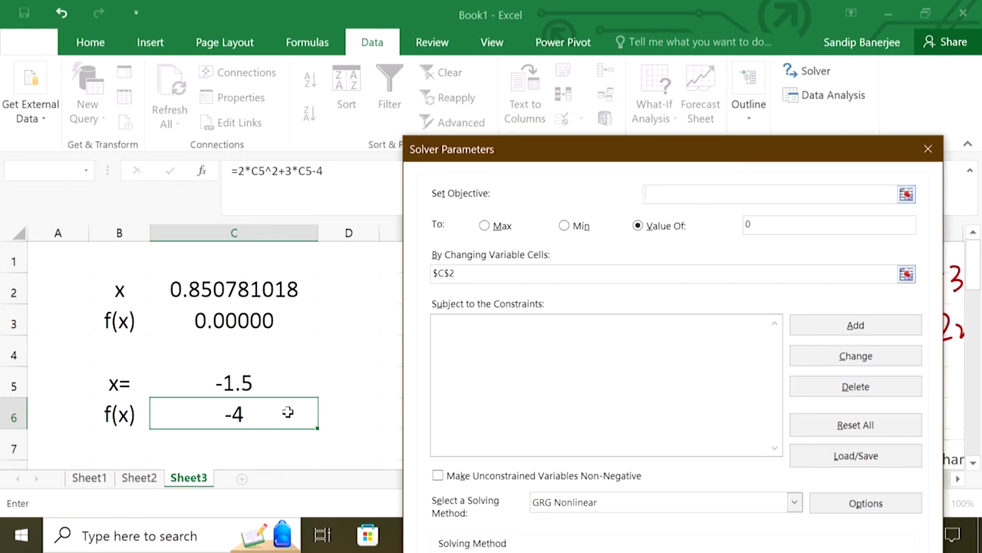
left_click(202, 411)
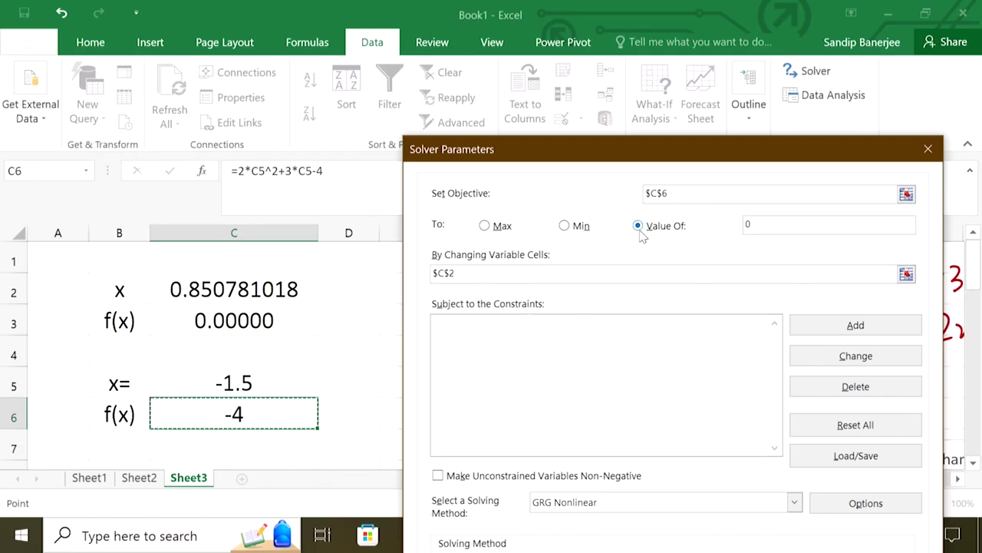
left_click(476, 273)
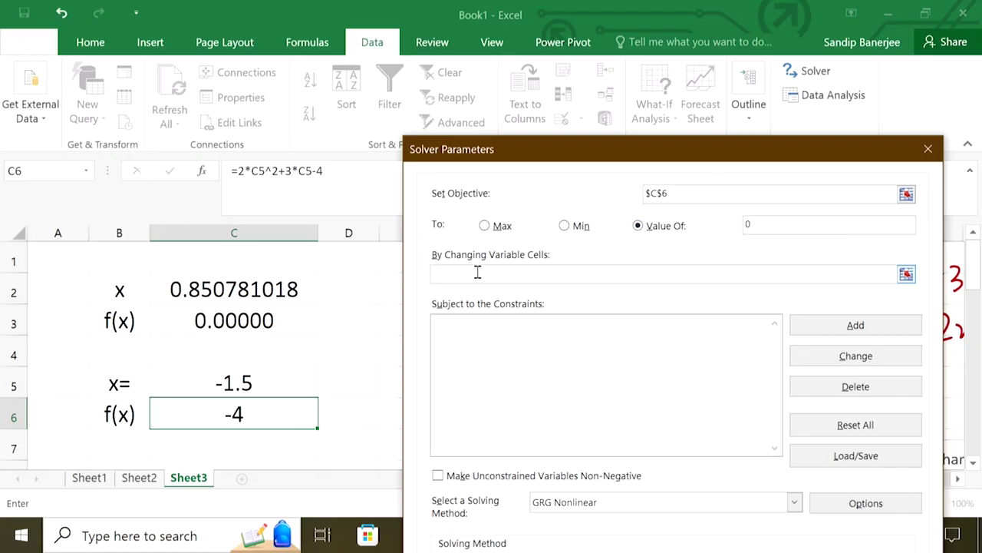
left_click(207, 384)
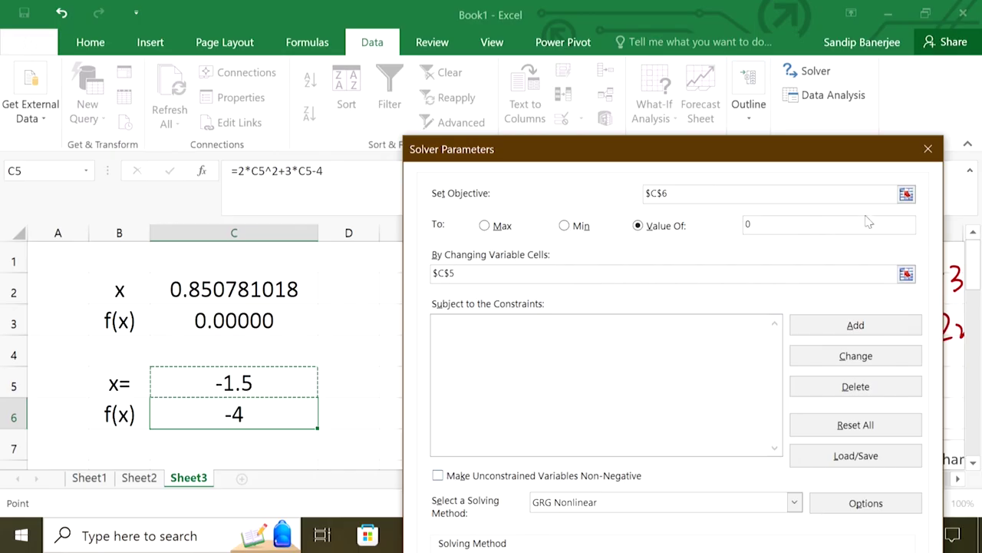
left_click_drag(800, 151, 795, 51)
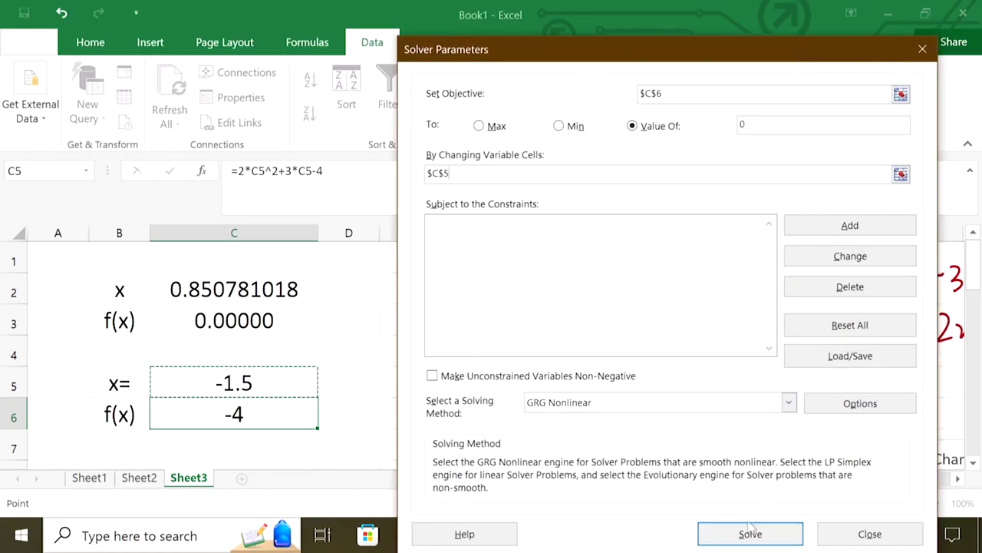
left_click(750, 537)
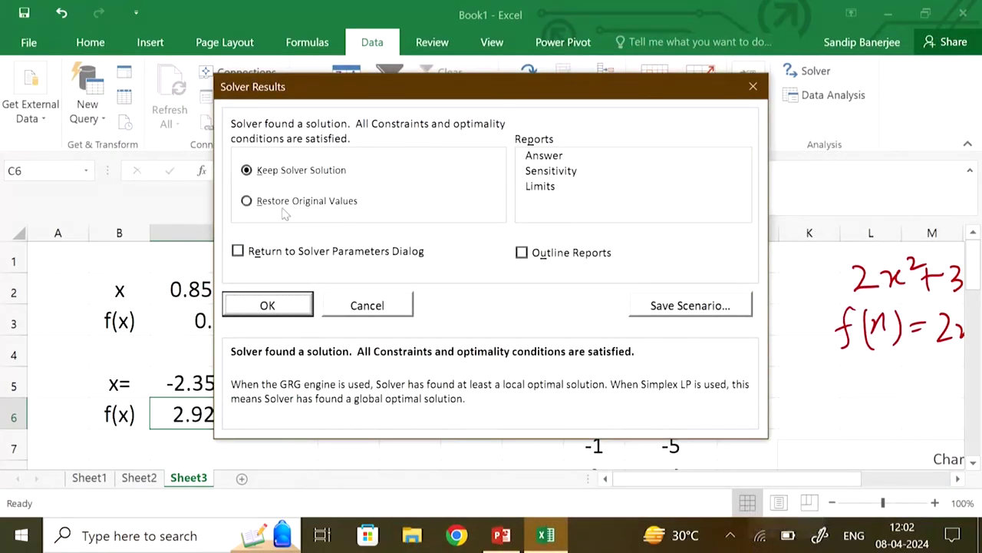
left_click(284, 305)
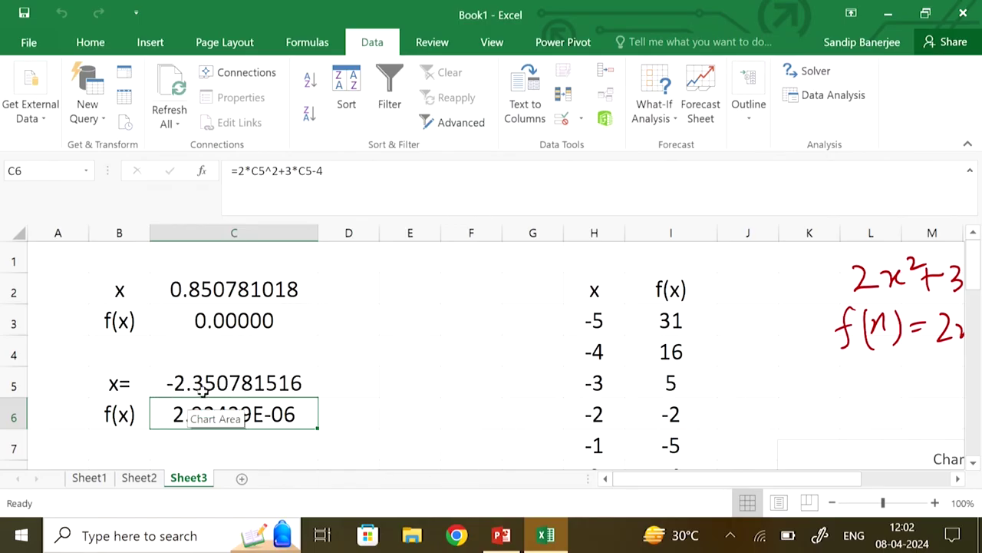
scroll(702, 366, "right", 3)
scroll(702, 367, "down", 3)
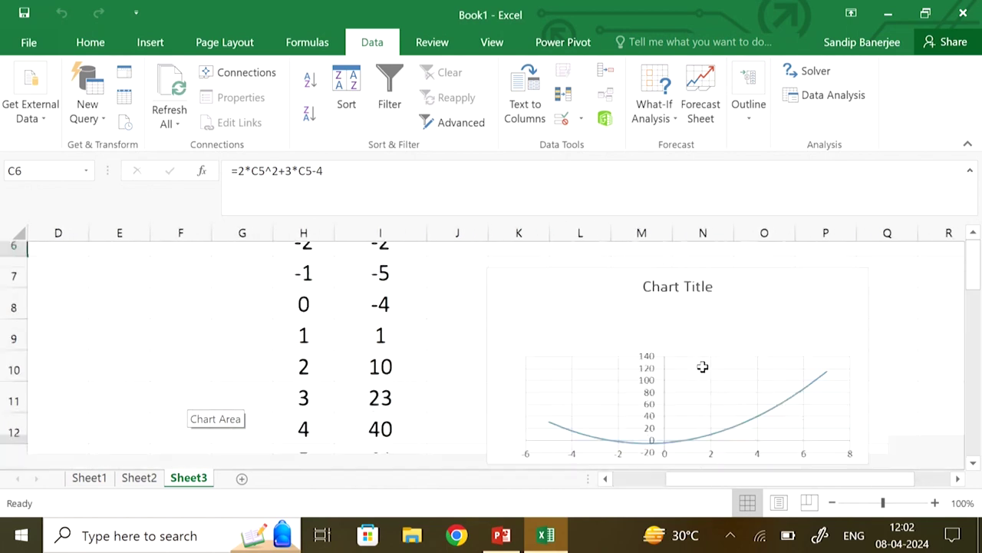
mouse_move(616, 369)
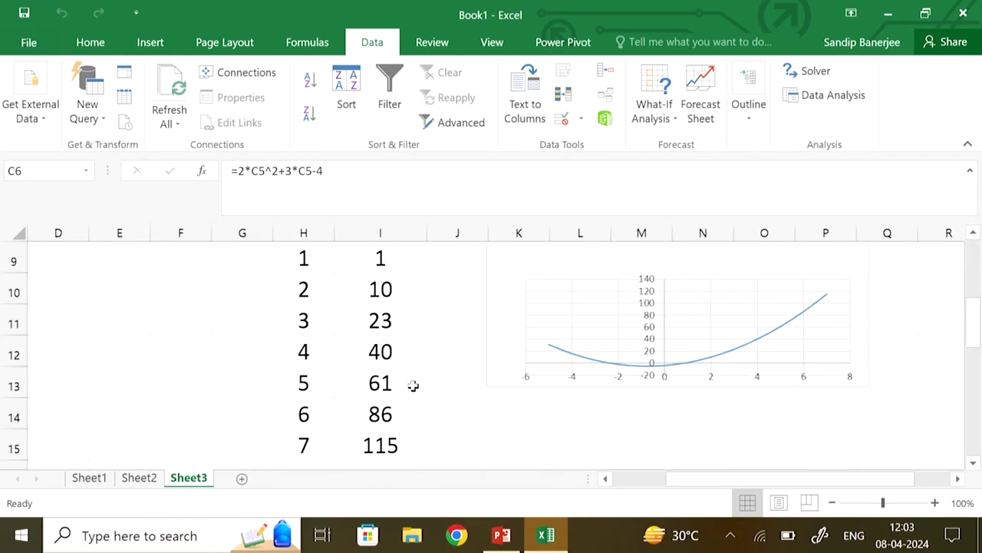
scroll(276, 356, "left", 3)
scroll(276, 357, "up", 3)
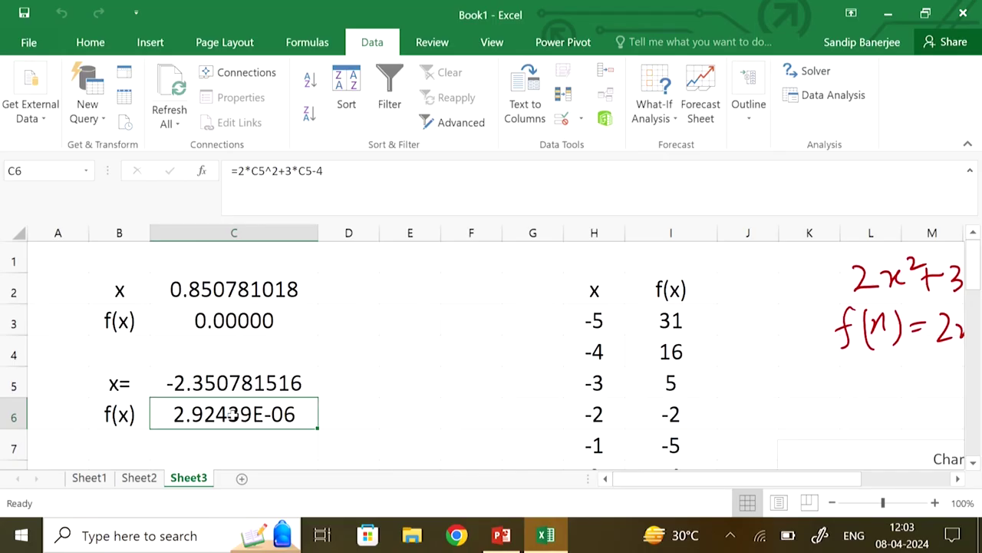
left_click(253, 321)
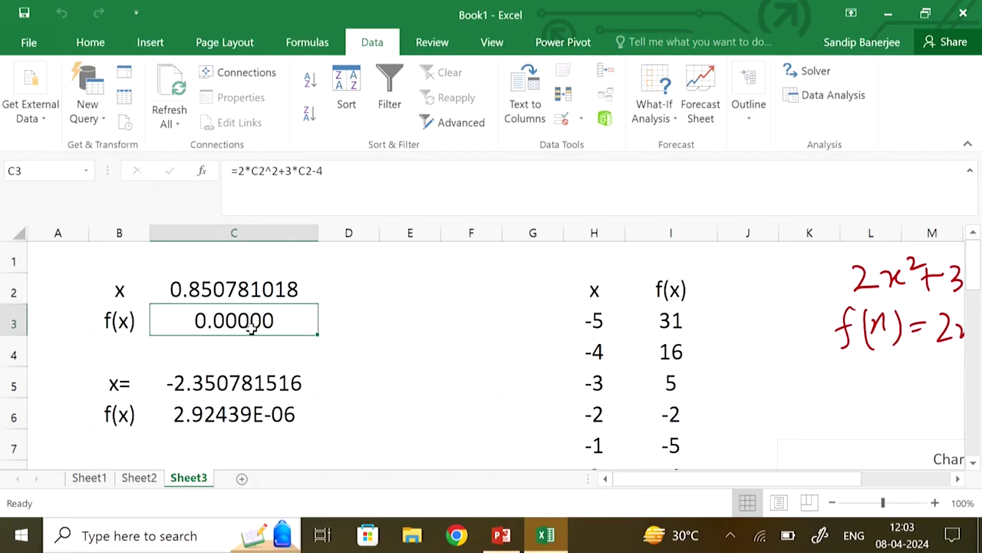
left_click(407, 359)
Step: Copy C3's five-decimal number format to C6 with Format Painter
left_click(253, 320)
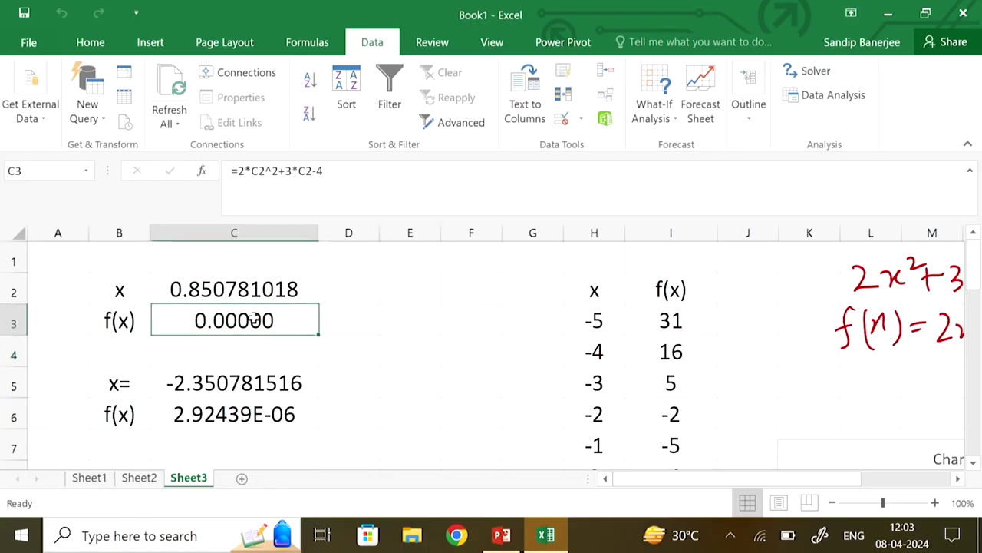
left_click(90, 43)
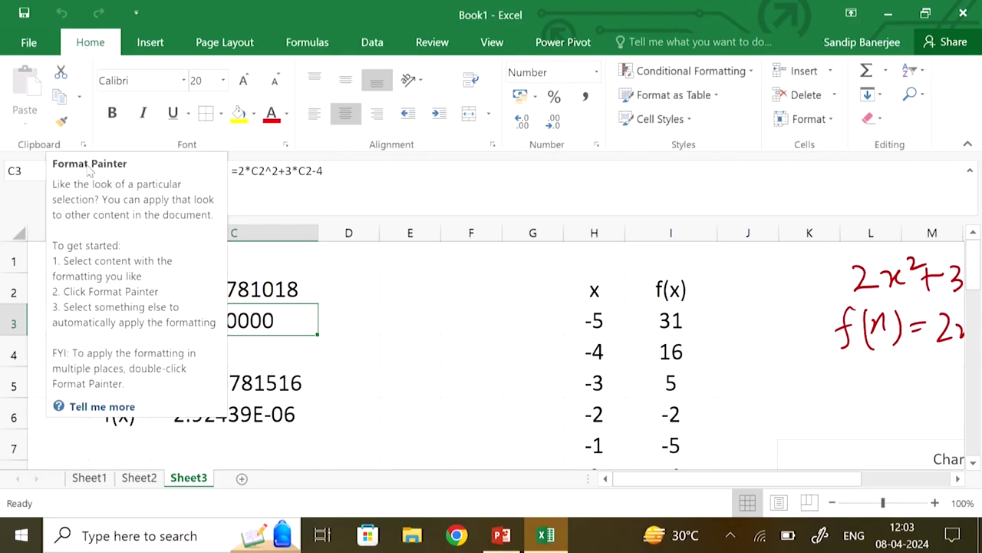
left_click(61, 121)
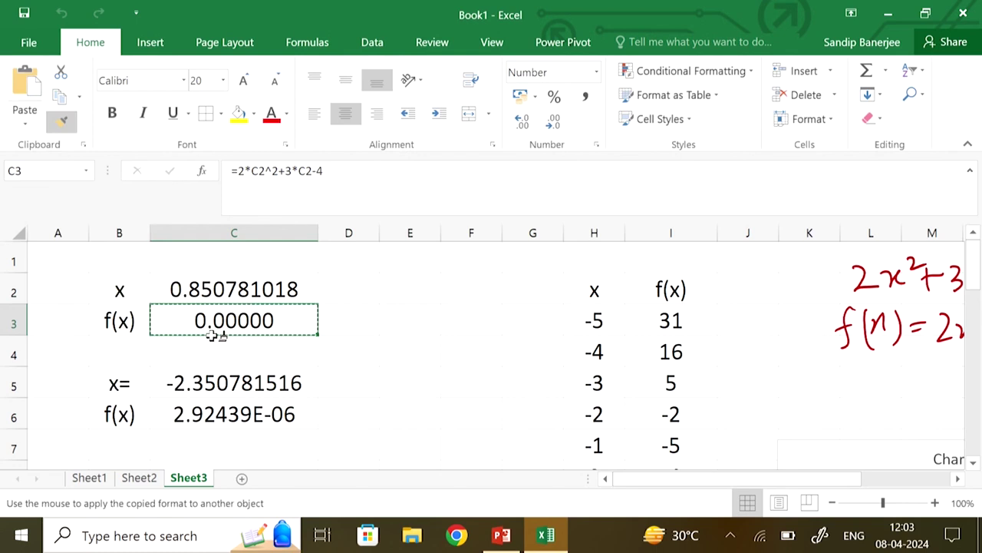
left_click(262, 414)
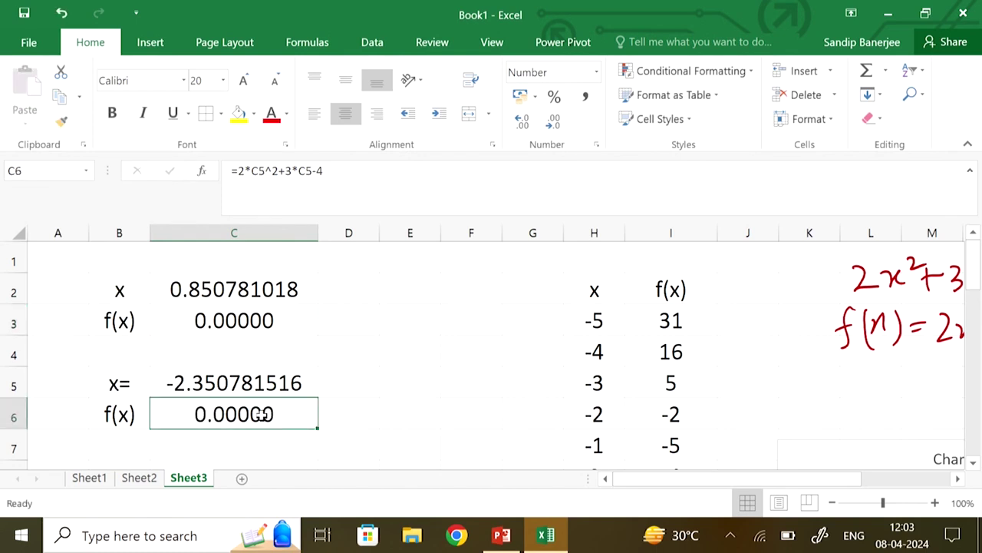